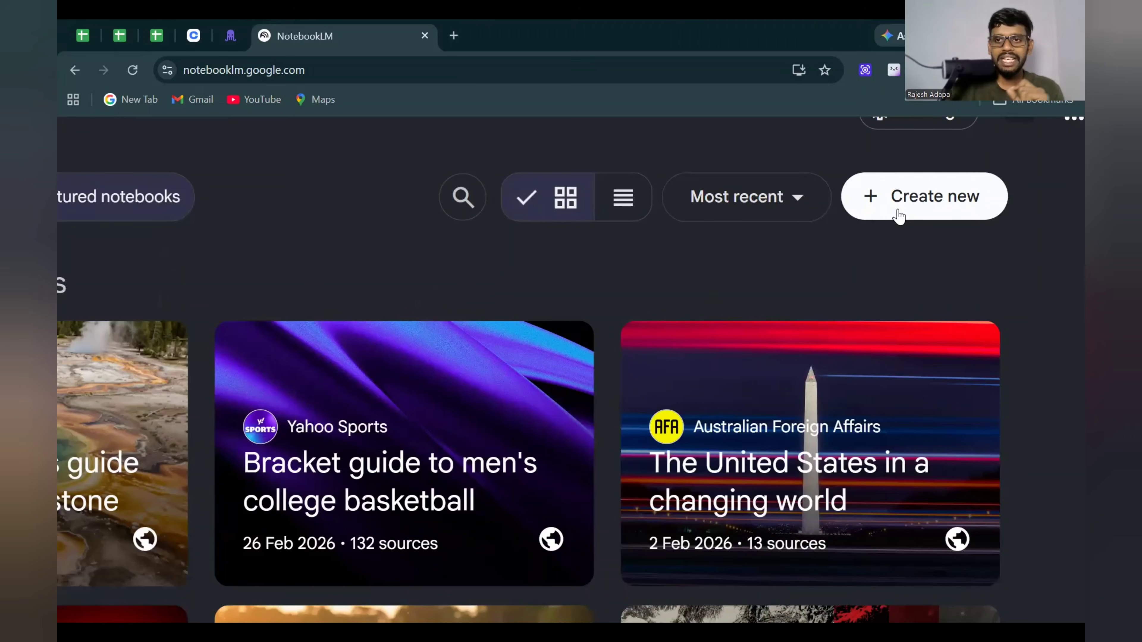
- Browse the list of all notebooks and the list of own notebooks
key("ctrl+0")
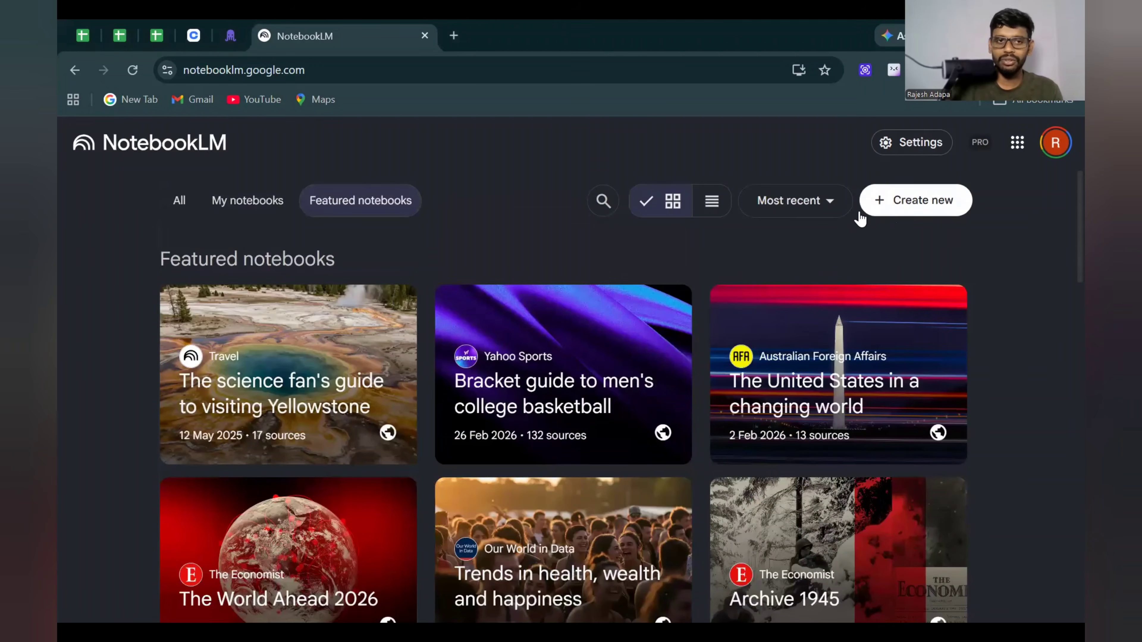
left_click(179, 203)
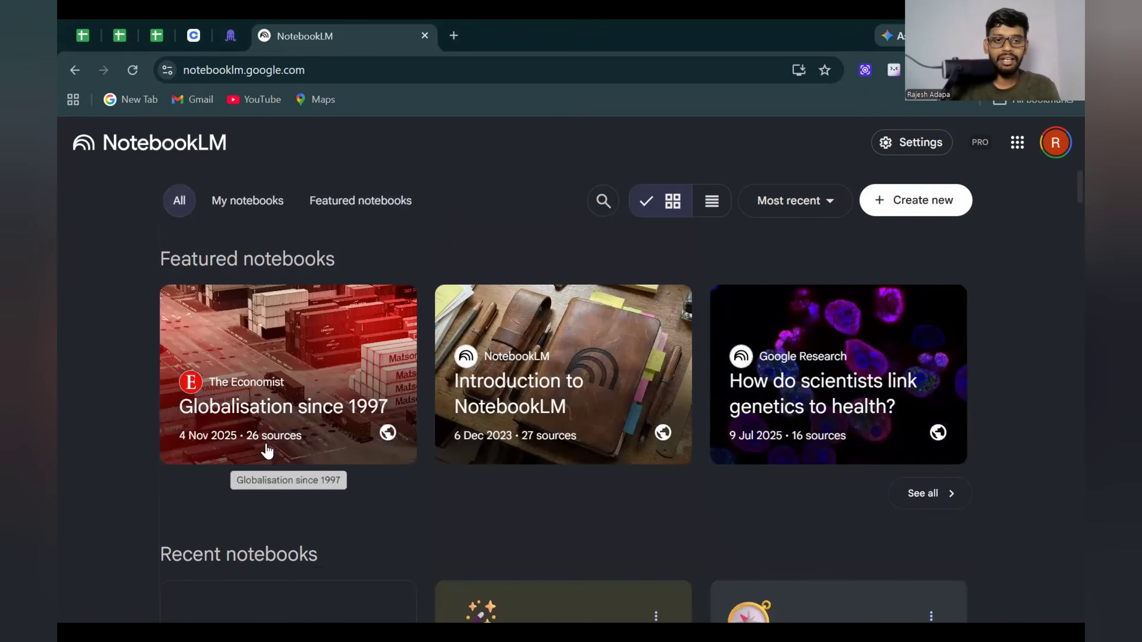
left_click(231, 215)
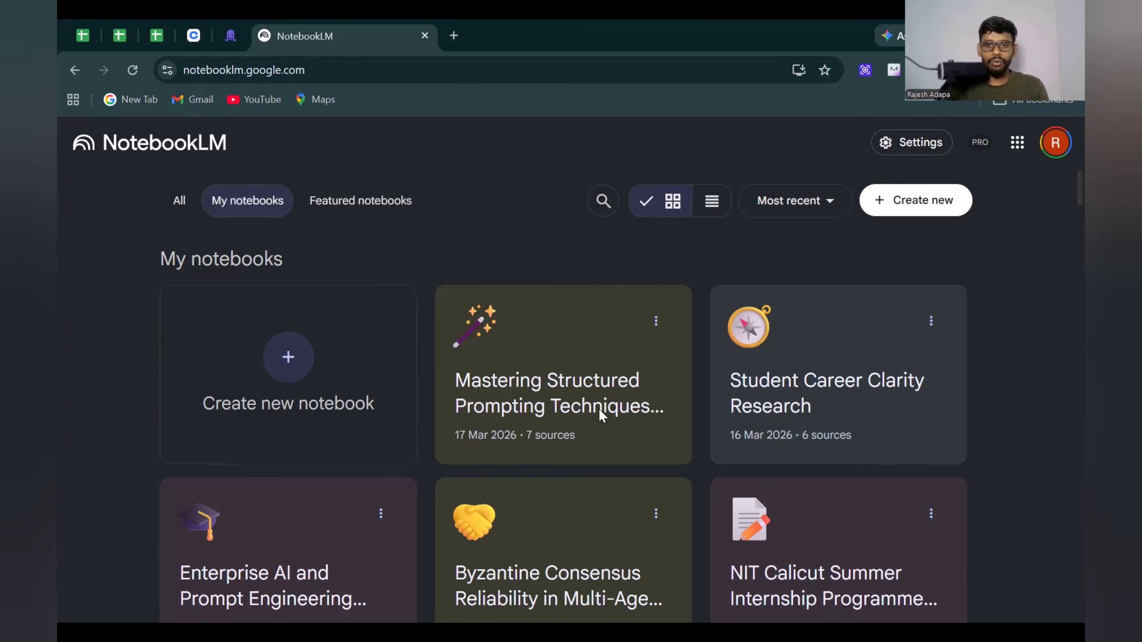
scroll(618, 410, "down", 5)
scroll(495, 408, "down", 8)
scroll(529, 410, "down", 15)
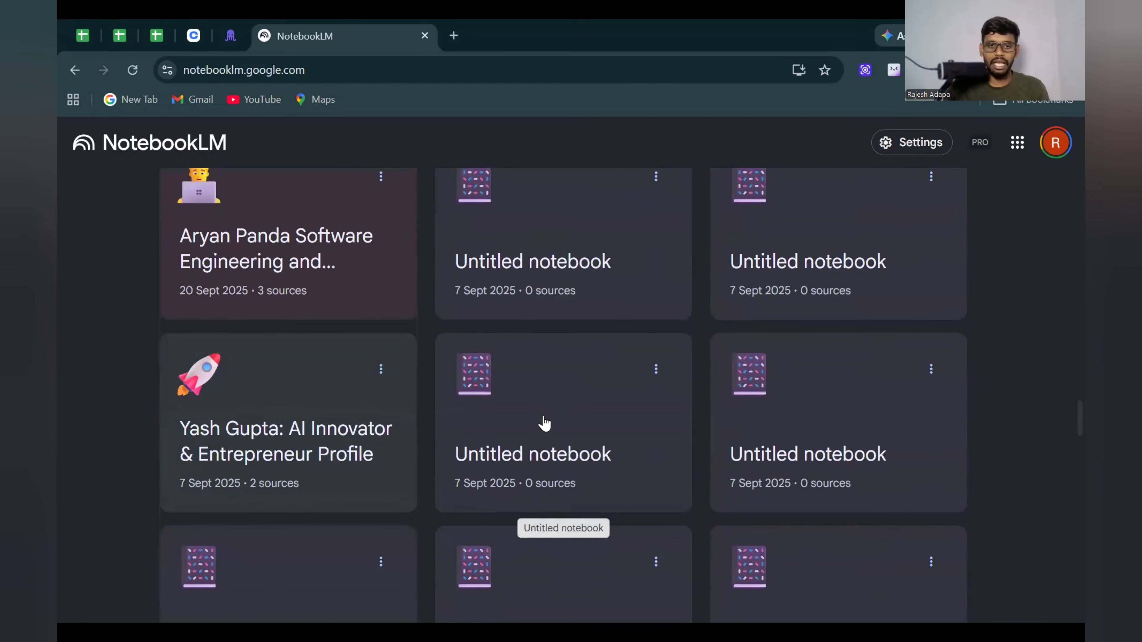
scroll(541, 423, "down", 10)
scroll(544, 424, "up", 8)
scroll(545, 425, "up", 18)
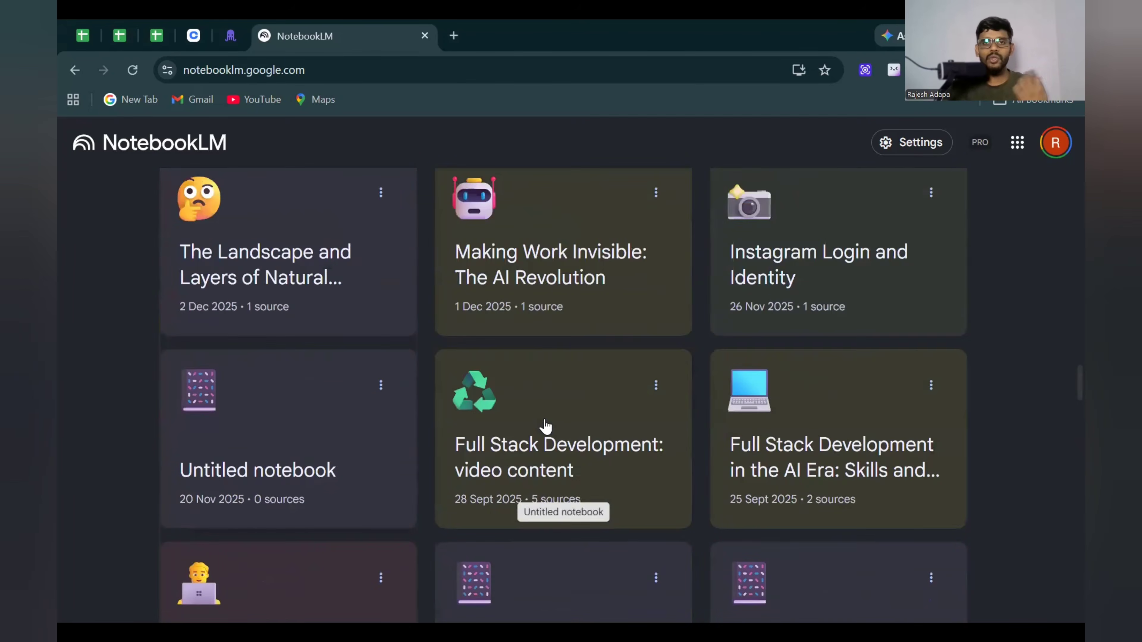
scroll(542, 423, "up", 5)
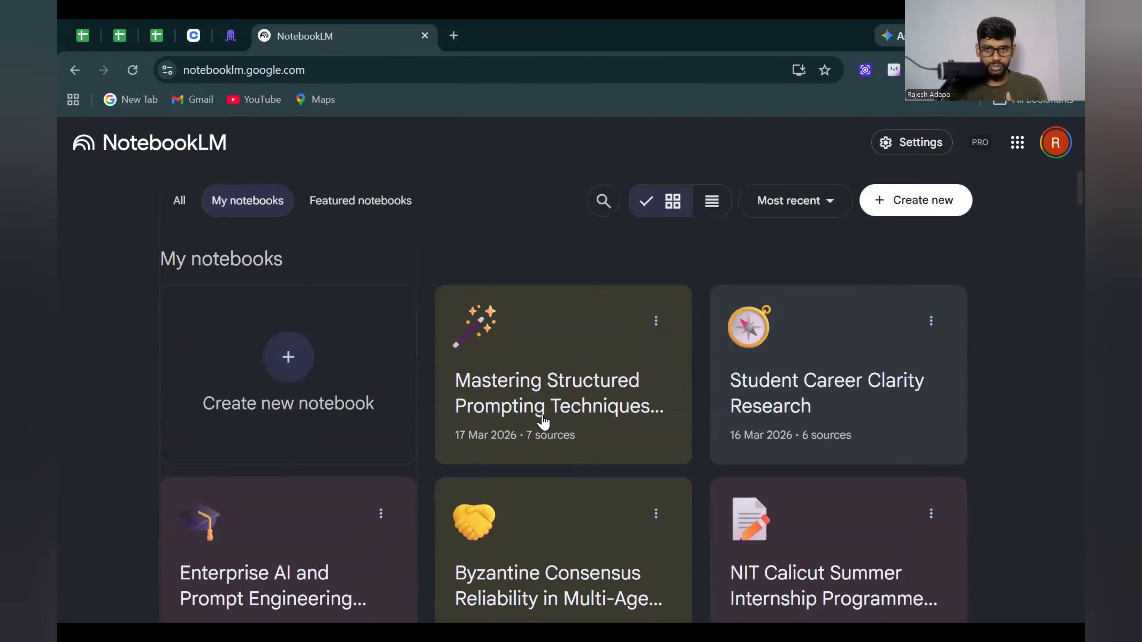
- Create a new notebook and start uploading source files from the computer
left_click(326, 380)
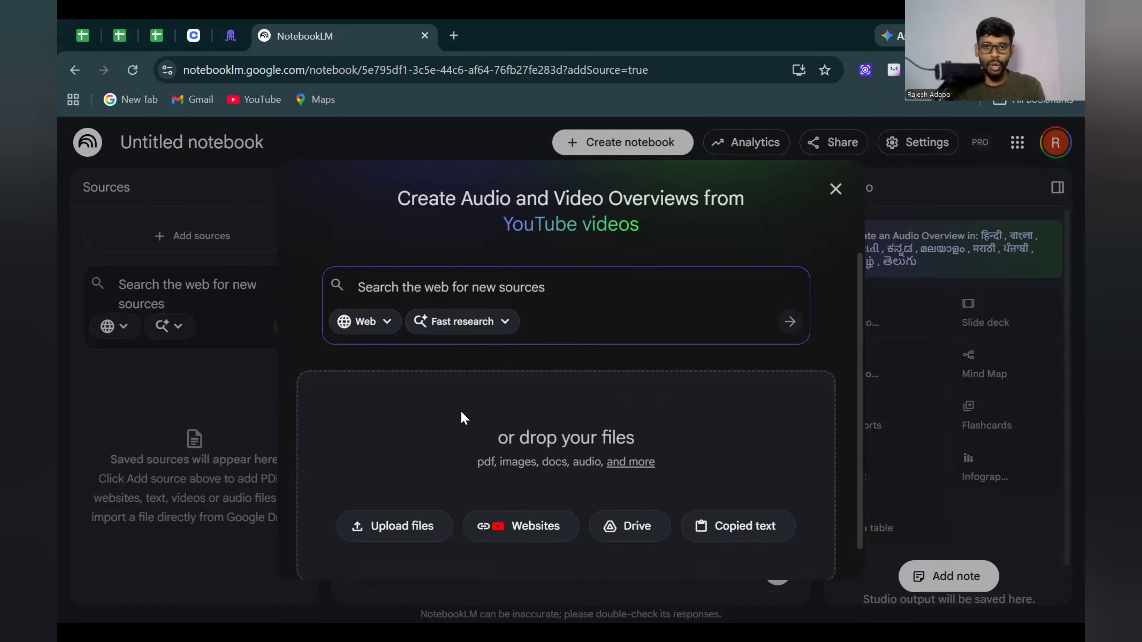
scroll(463, 418, "down", 1)
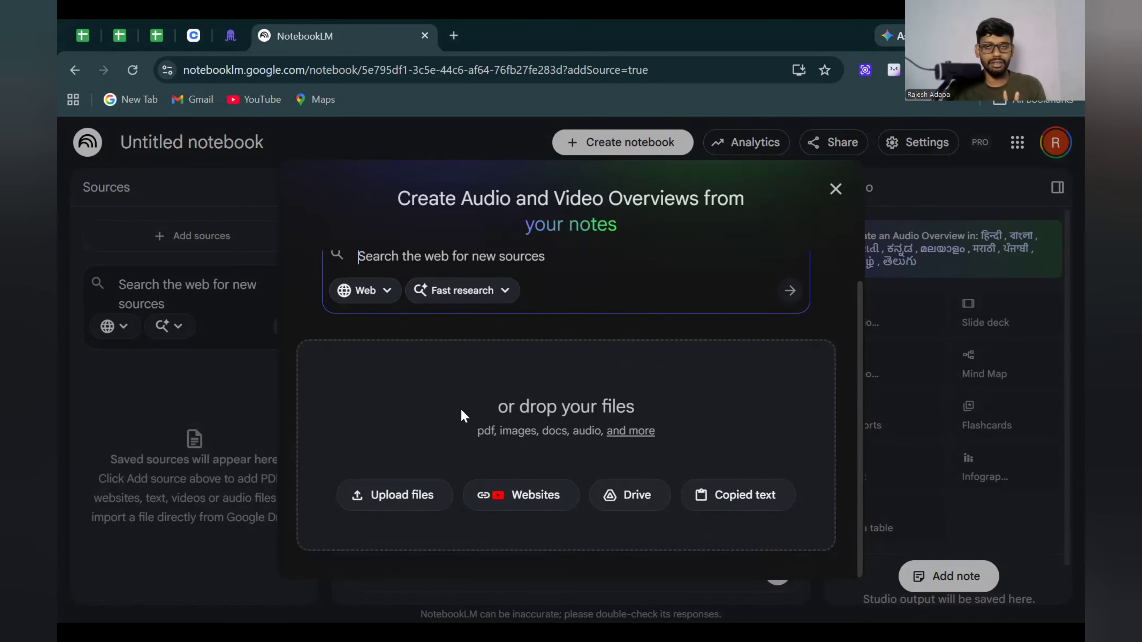
left_click(395, 493)
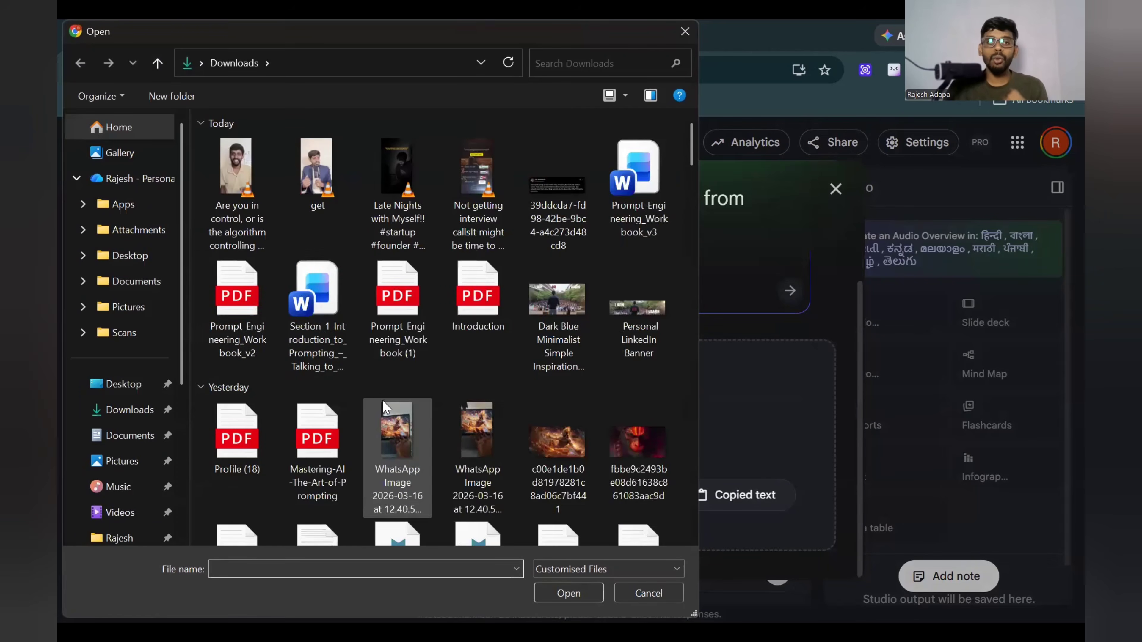
- Upload the PDFs Foundations to LLM models, tokens and Why Language Models Hallucinate from the Desktop folder Reserach papers
left_click(125, 394)
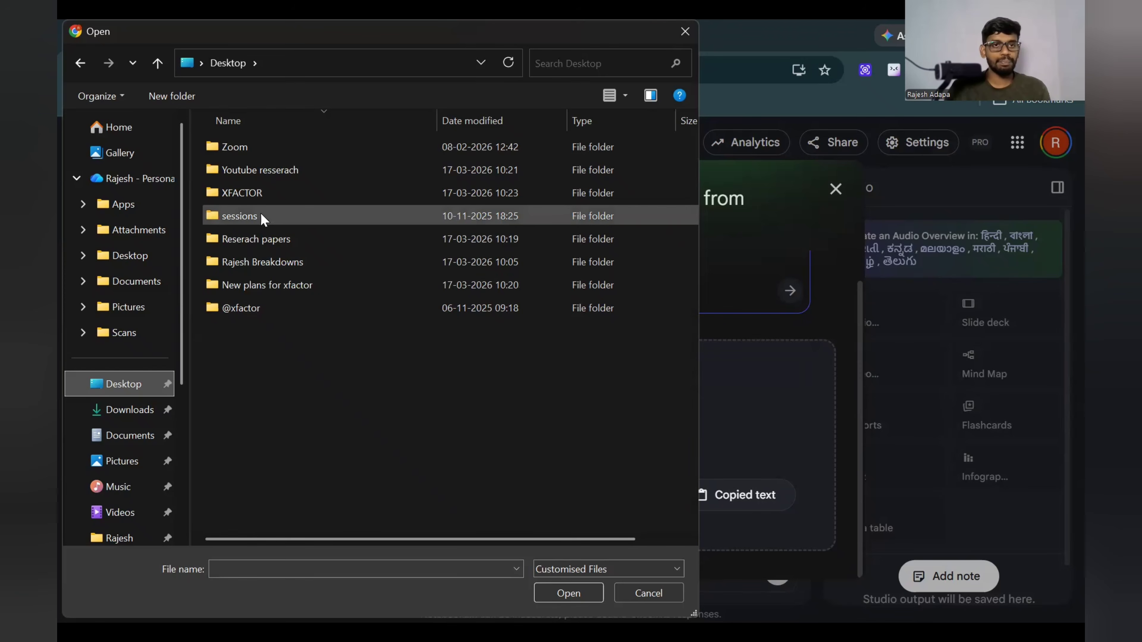
left_click(270, 245)
double_click(272, 246)
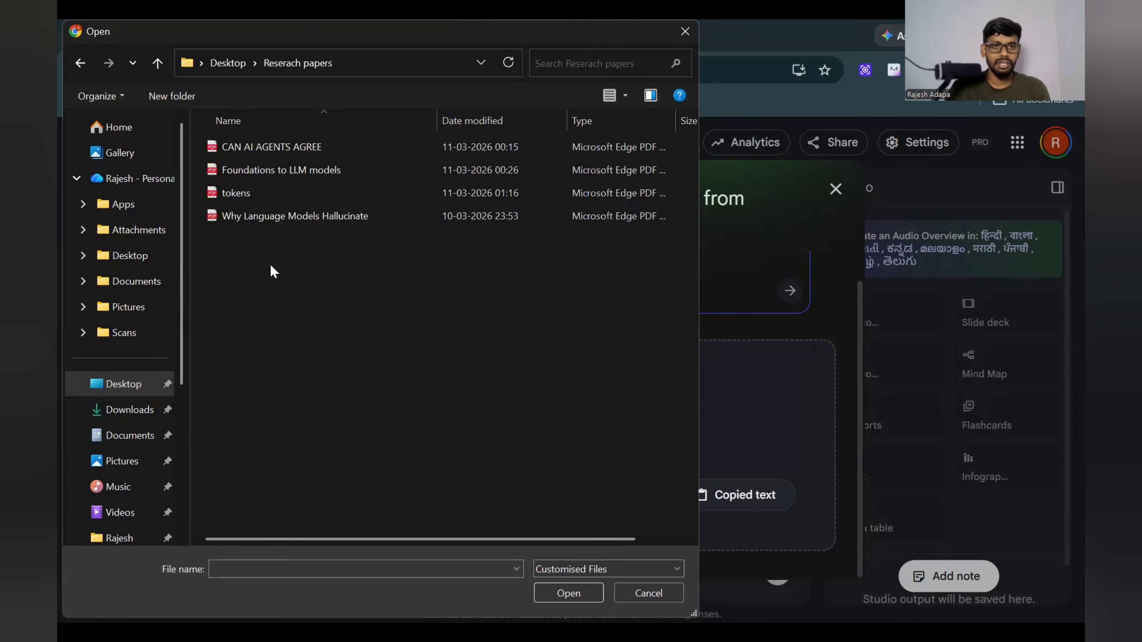
left_click_drag(271, 264, 268, 162)
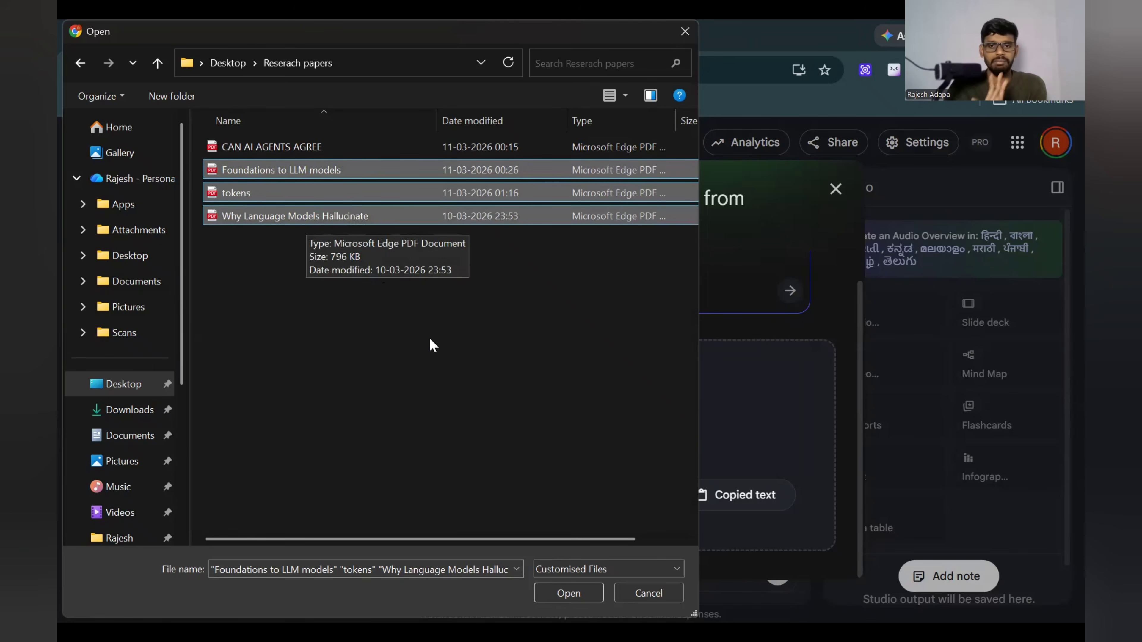
left_click(562, 593)
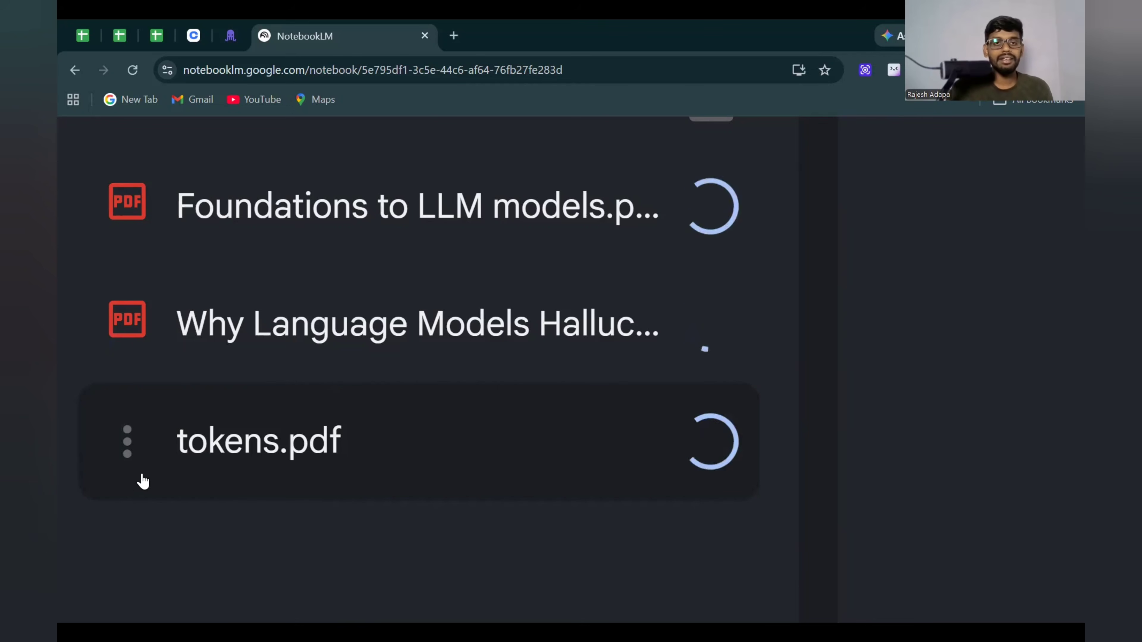
- Start adding another source to the notebook from a website or YouTube link
key("ctrl+0")
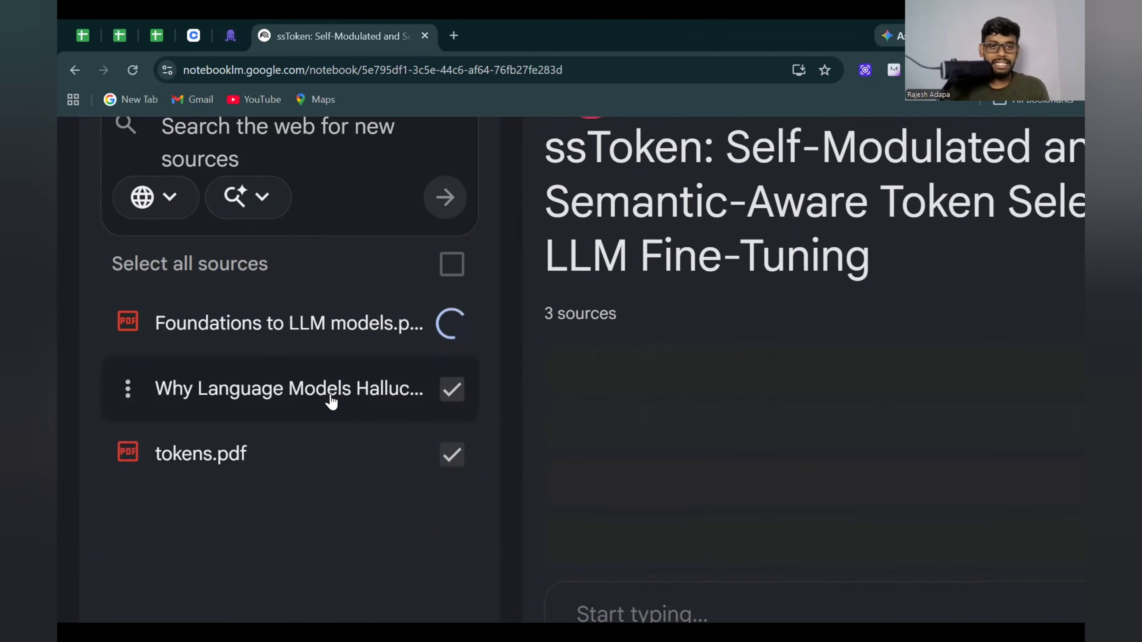
key("ctrl+minus")
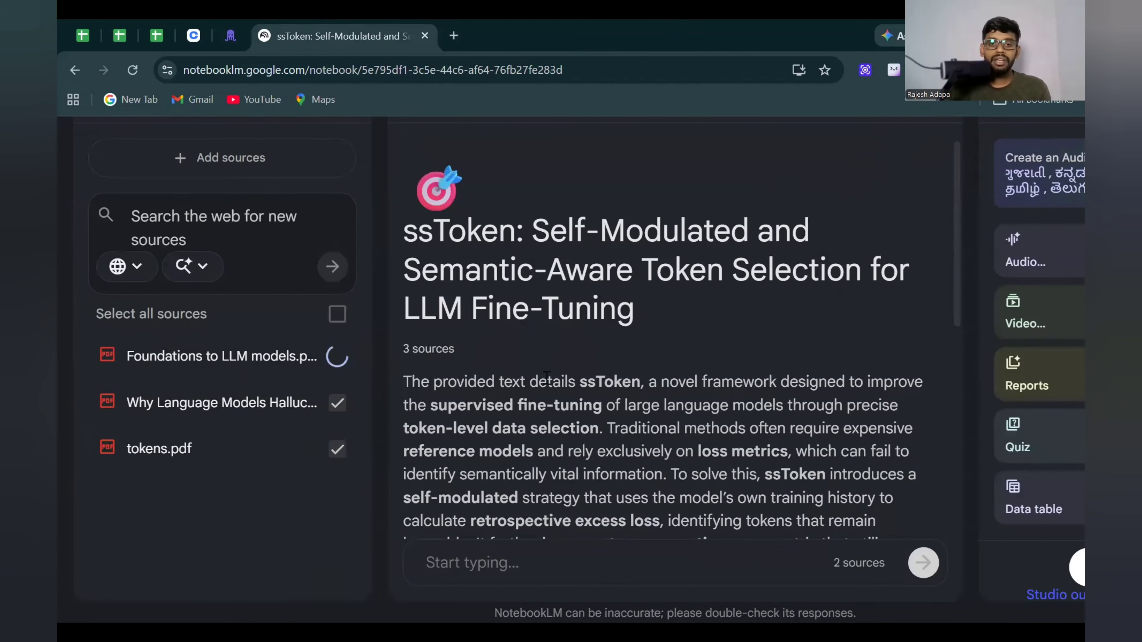
key("ctrl+minus")
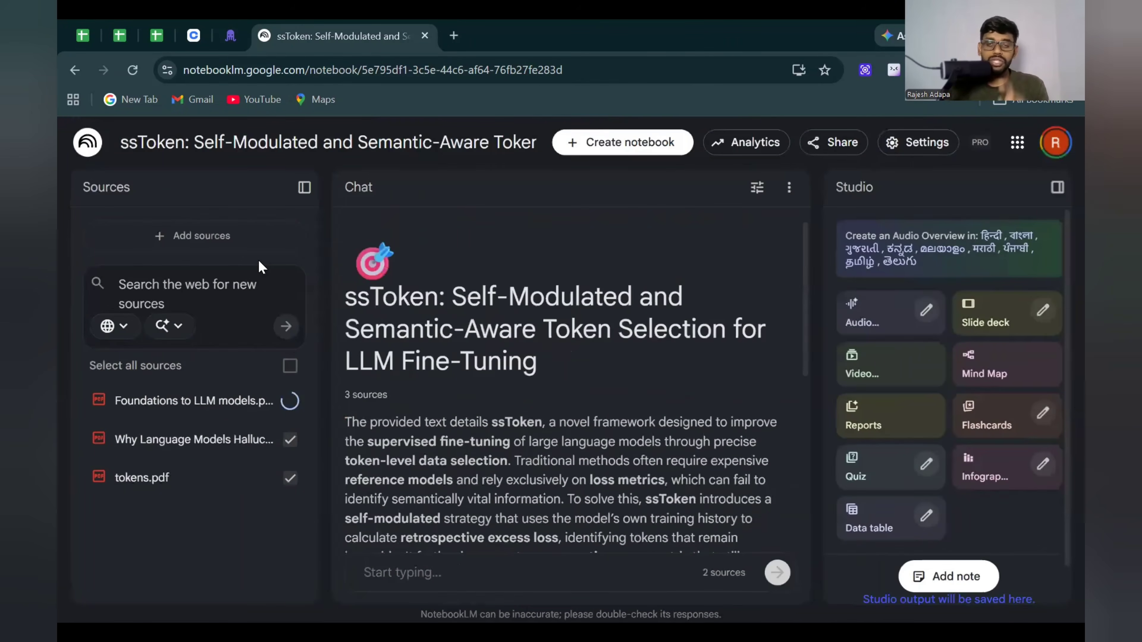
left_click(194, 236)
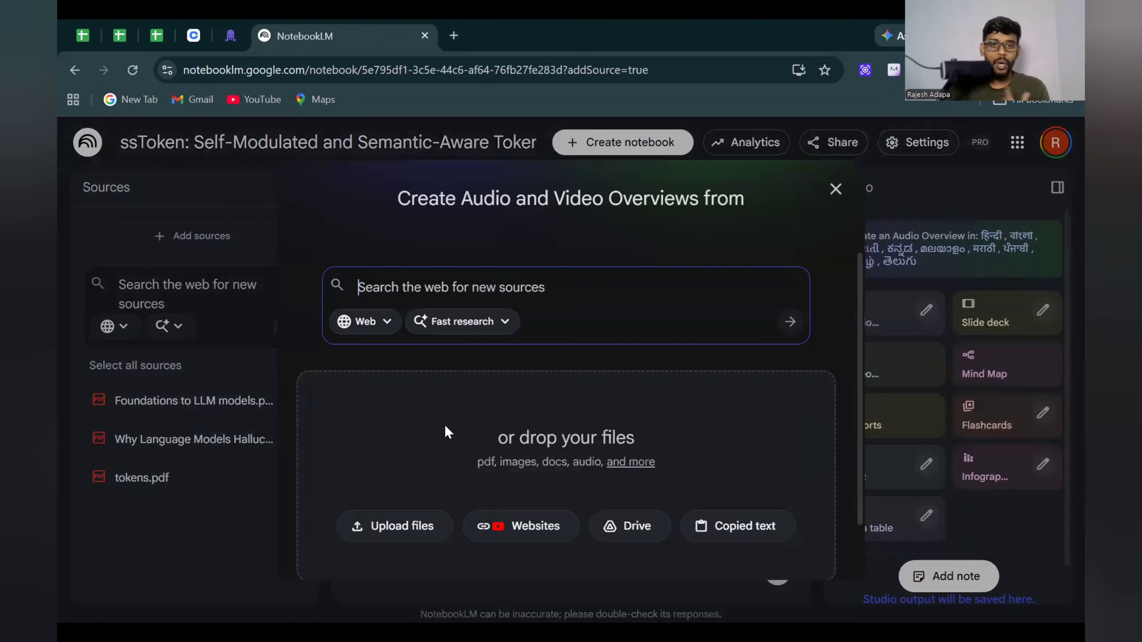
left_click(521, 535)
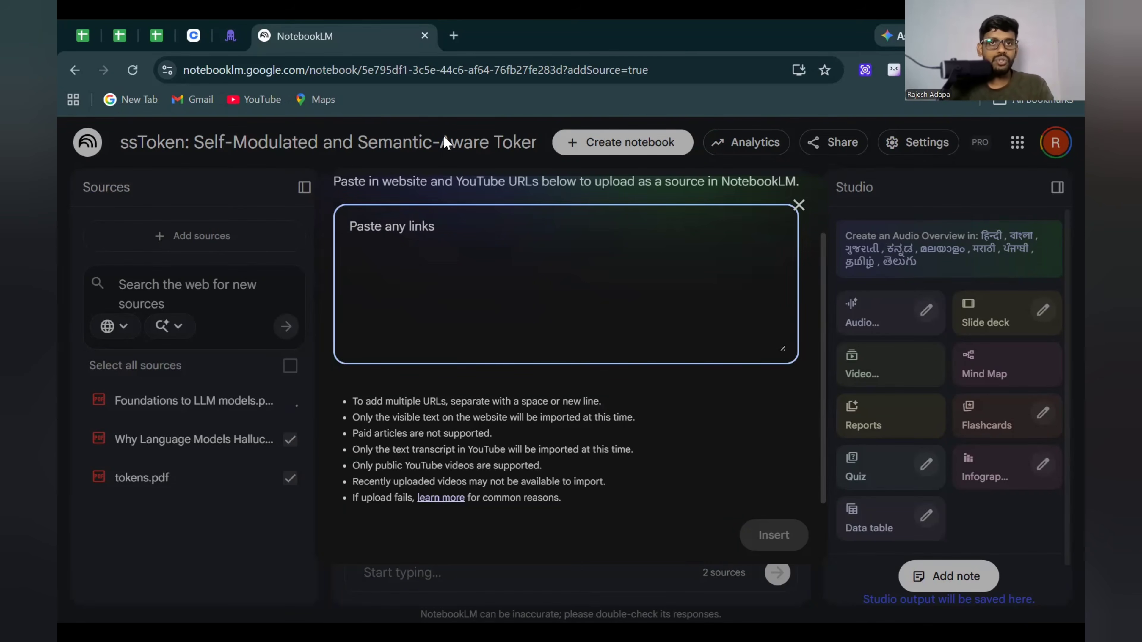
- Open youtube.com in a new browser tab and search for "prompting techniques"
left_click(459, 36)
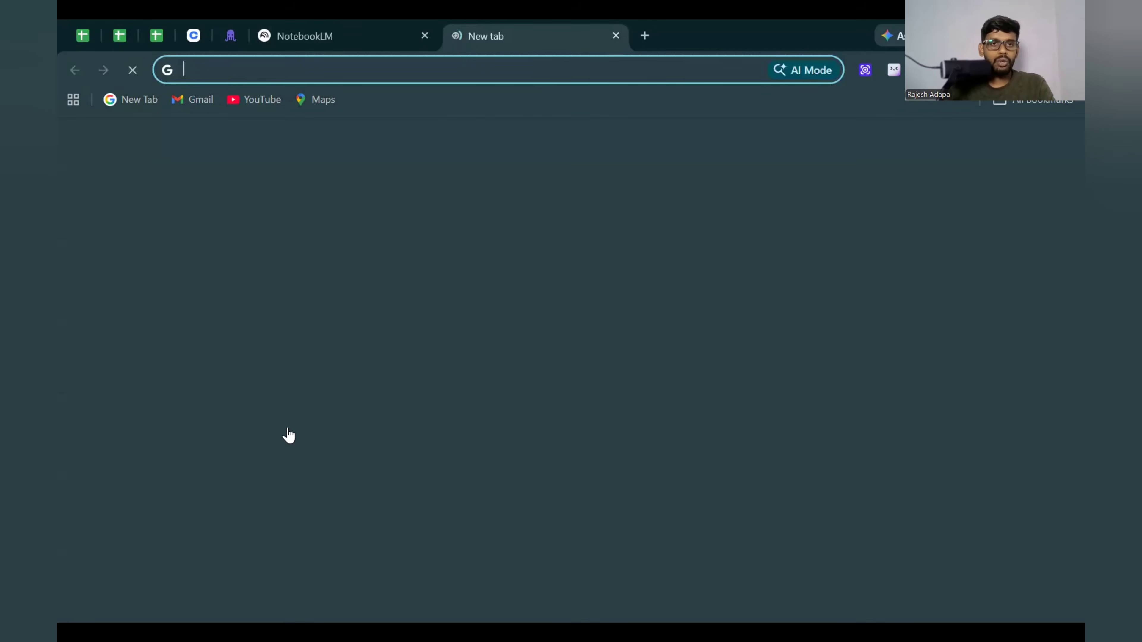
type("youtube.com")
key("Return")
left_click(429, 143)
type("pr")
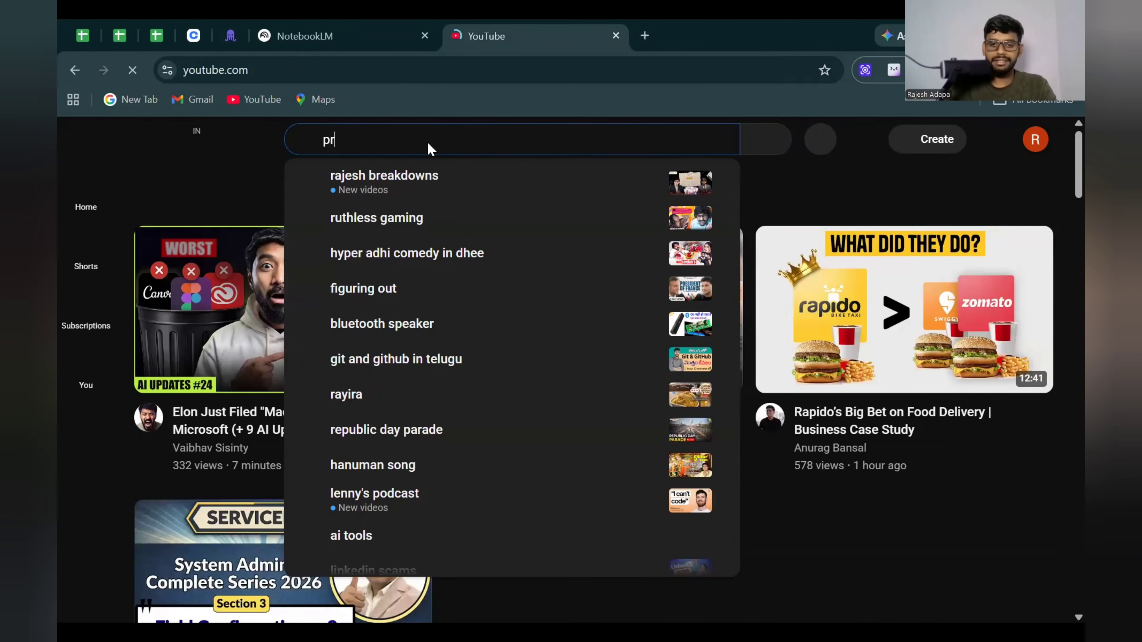
type("ompting techniques")
key("Return")
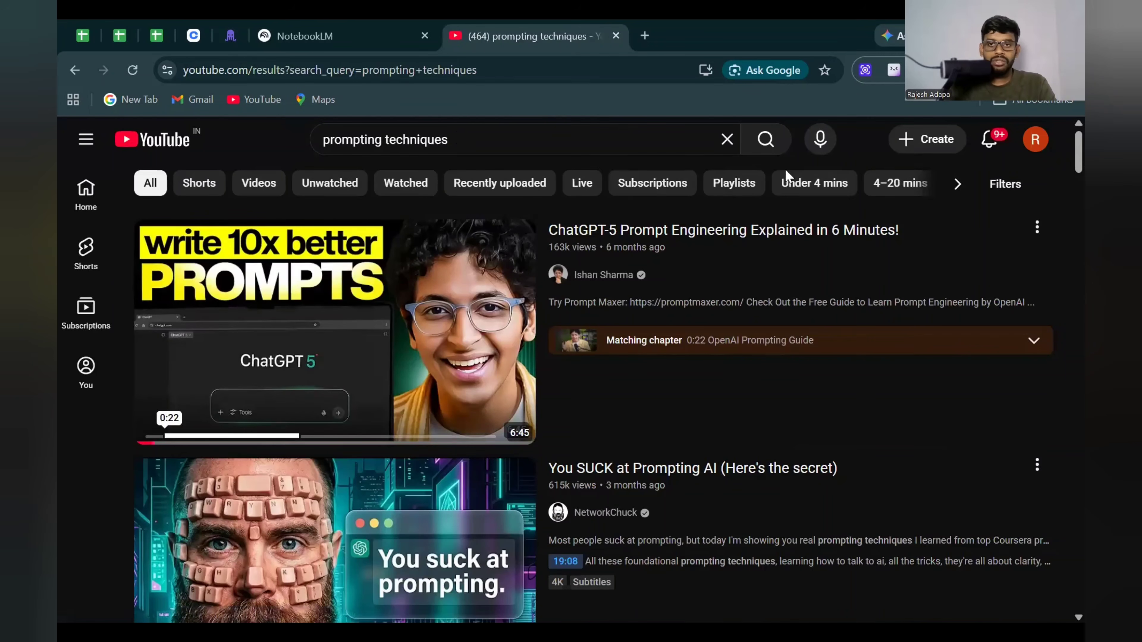
- Filter the results to uploads from this month and copy the share link of "4 Prompting Techniques That Make AI Writing Sound Human"
left_click(1031, 184)
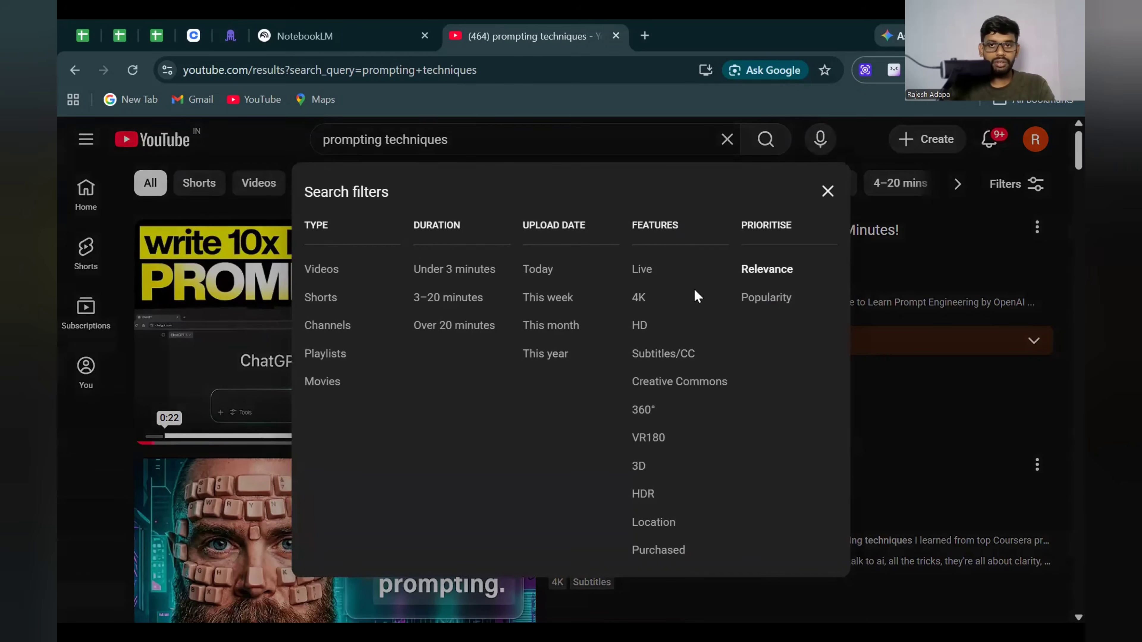
left_click(550, 324)
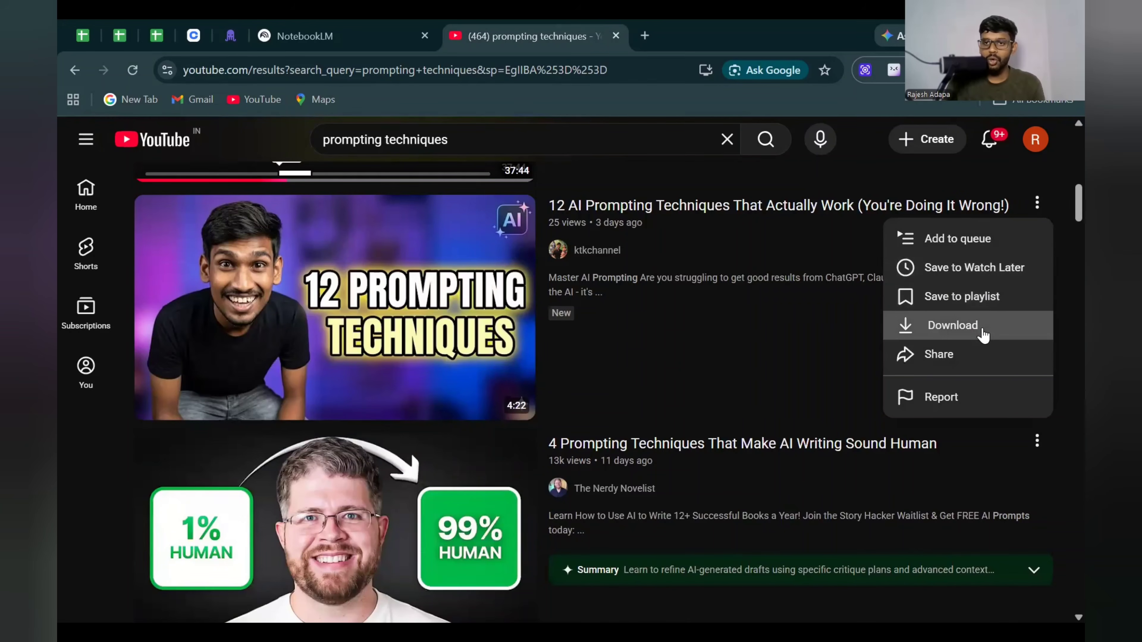
left_click(980, 362)
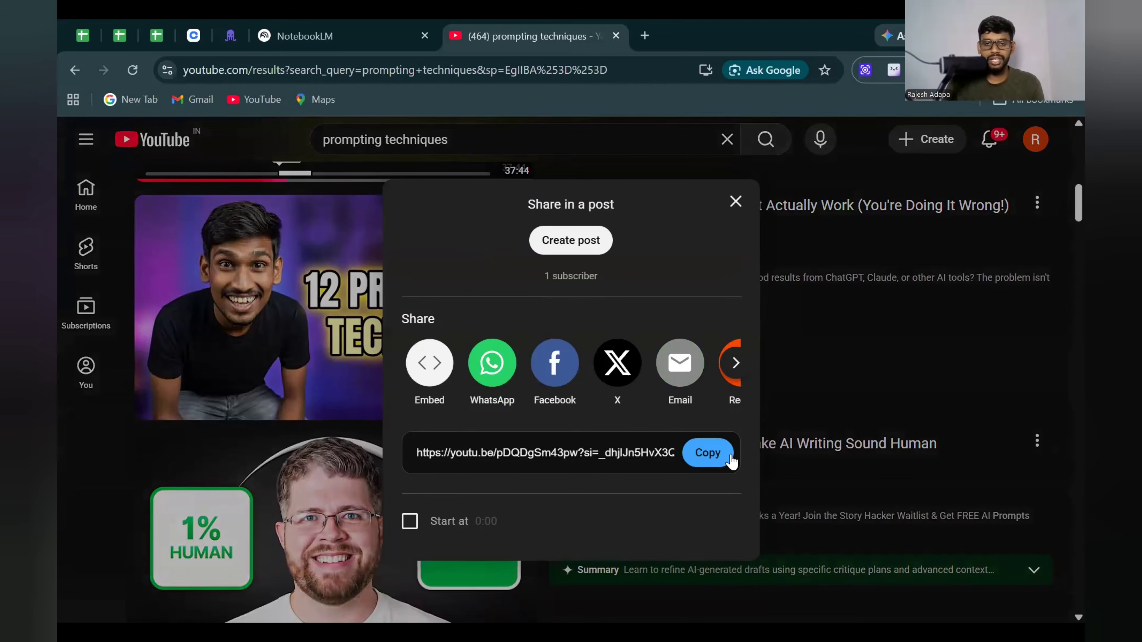
left_click(718, 452)
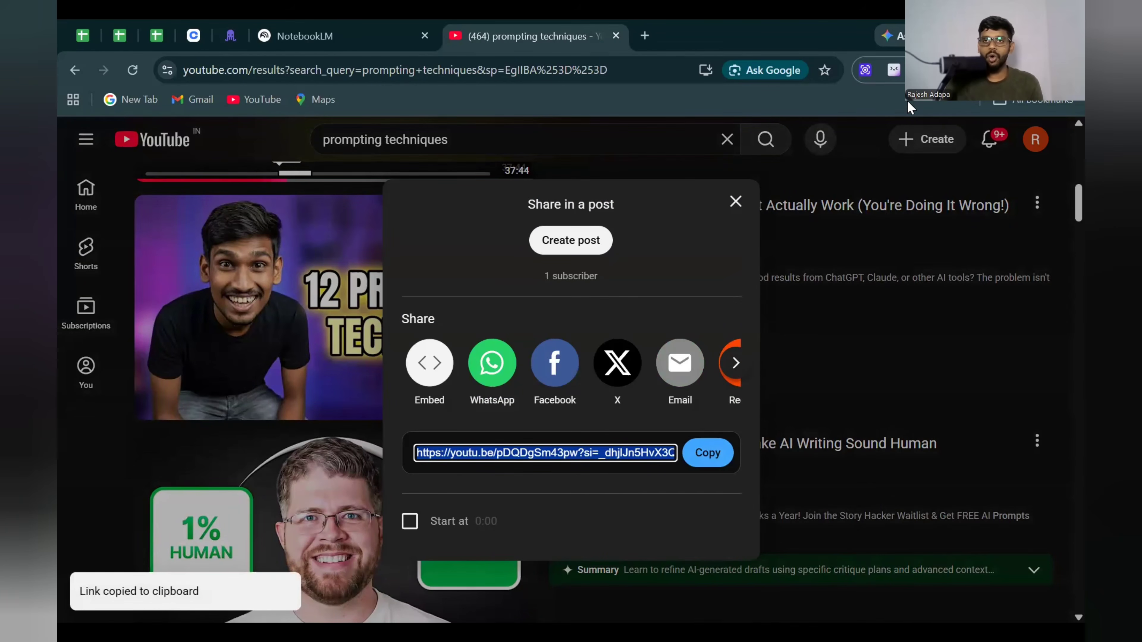
- Return to the NotebookLM tab and insert the copied YouTube link as a source
key("ctrl+shift+Tab")
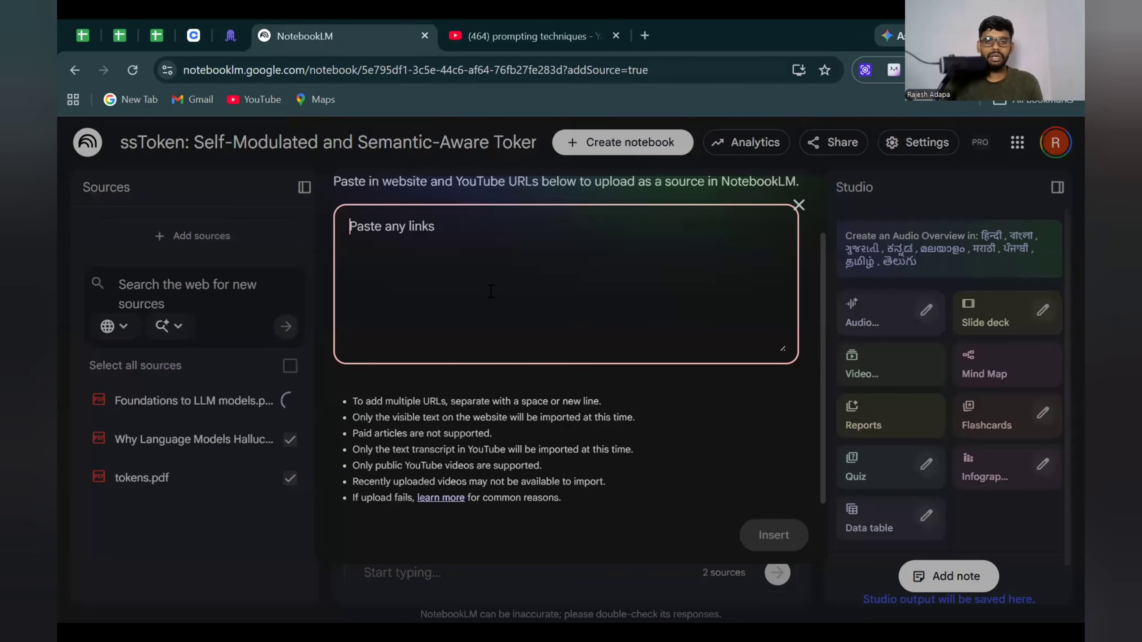
key("ctrl+v")
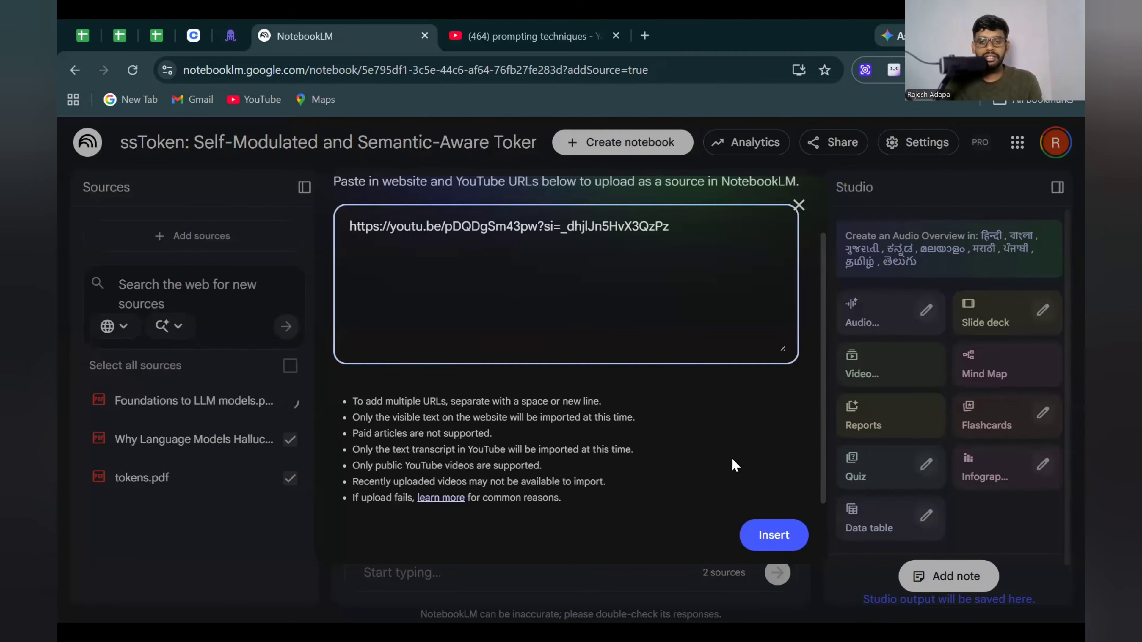
left_click(773, 535)
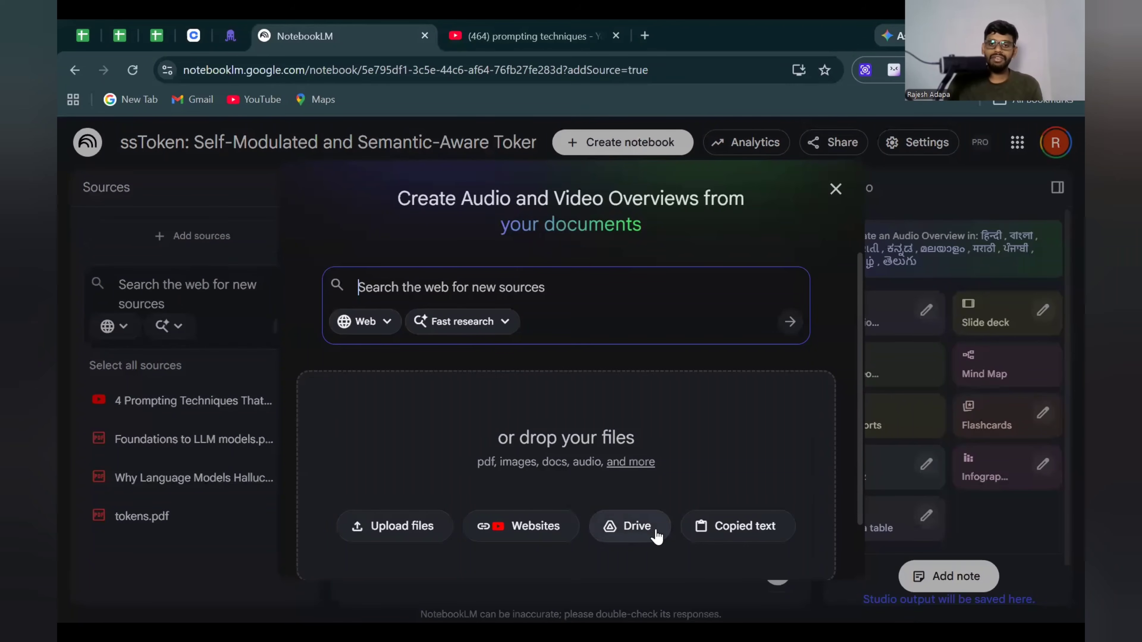
left_click(652, 534)
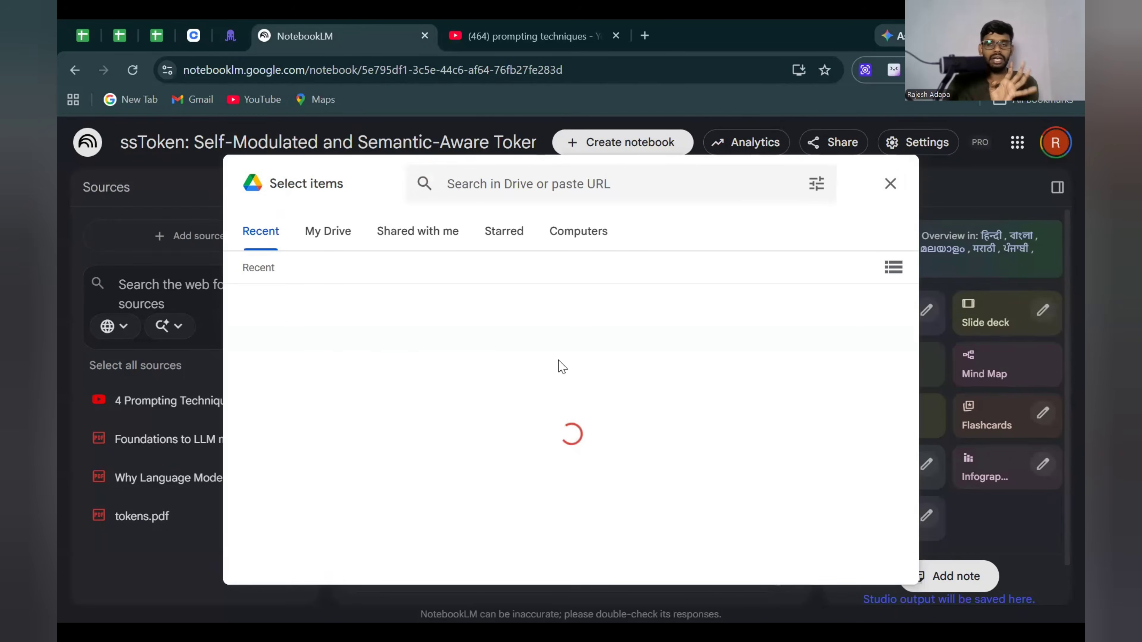
left_click(889, 184)
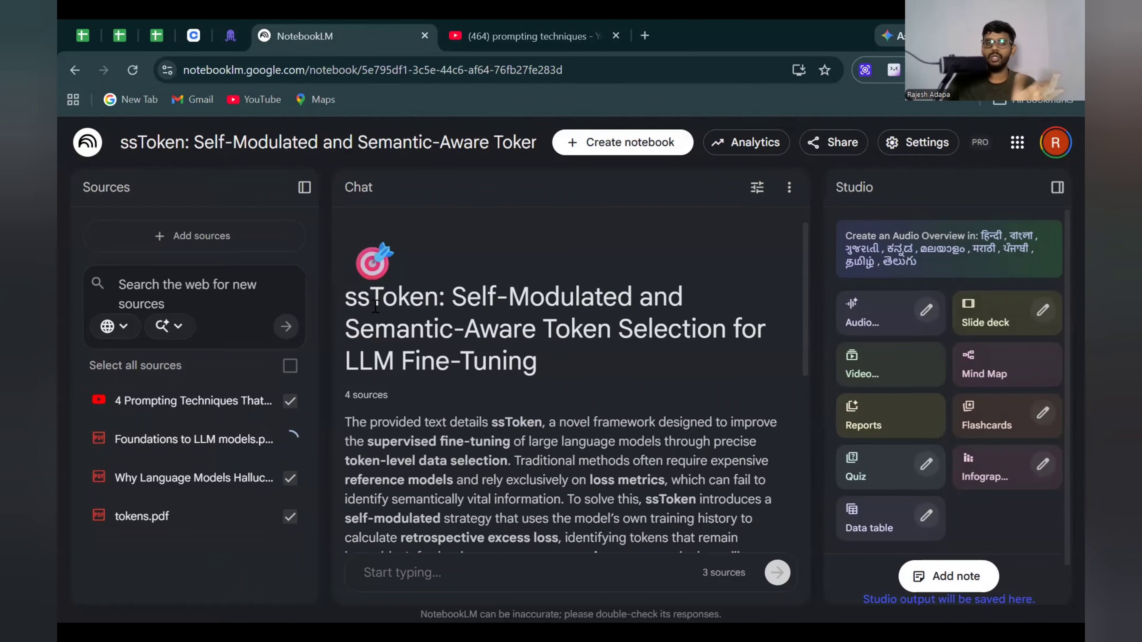
left_click(200, 248)
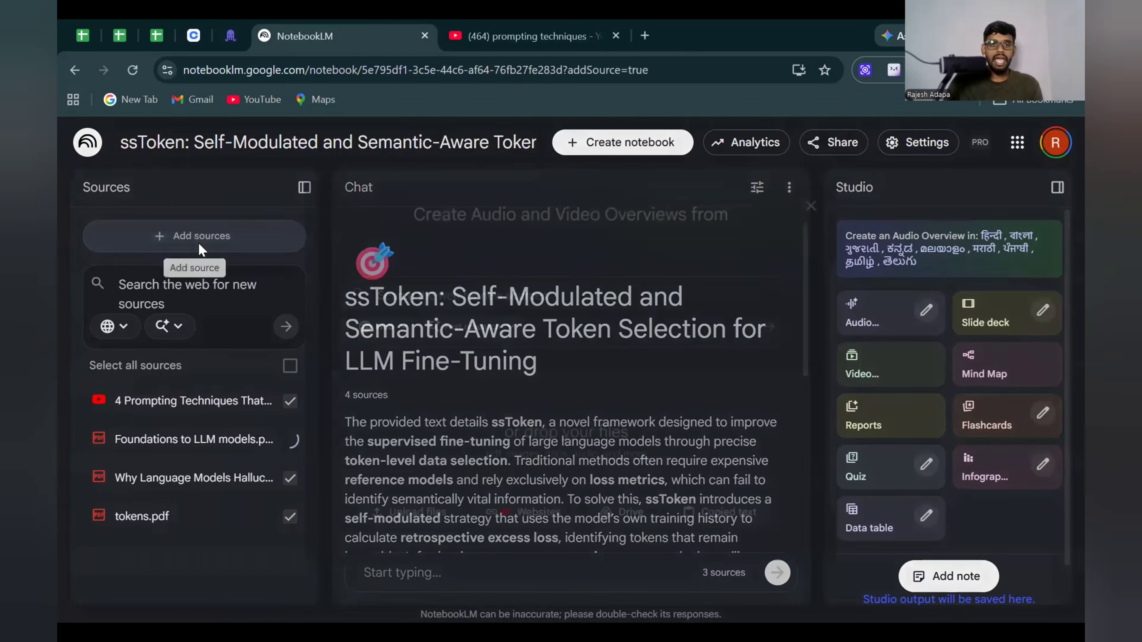
left_click(830, 193)
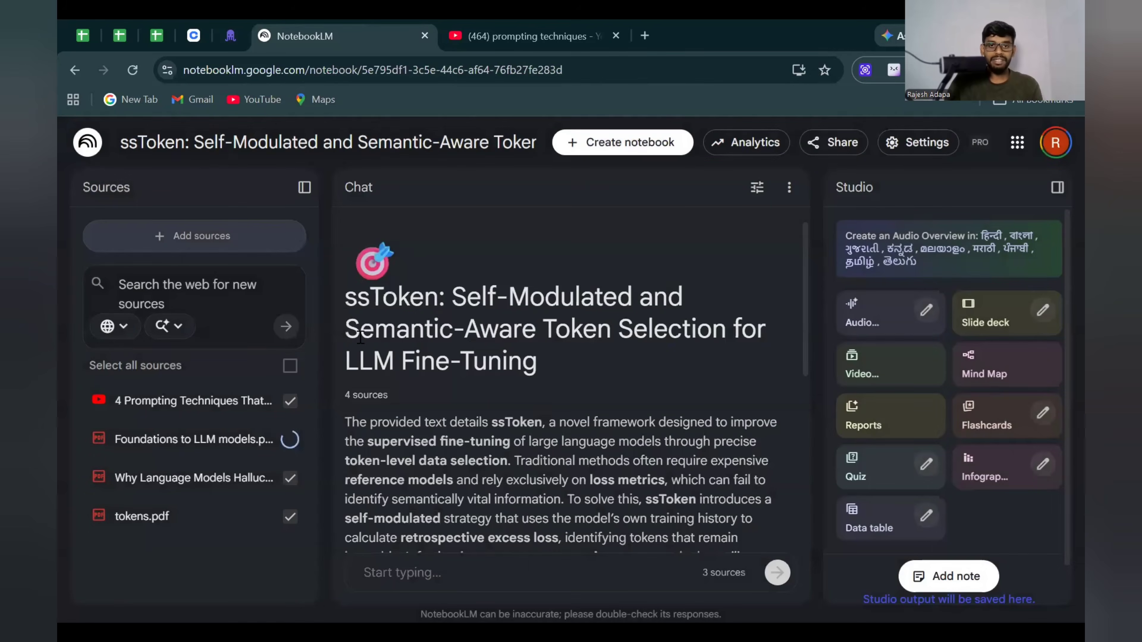
- Copy the full ssToken summary paragraph from the chat and insert it into the notebook as a copied-text source
scroll(371, 455, "down", 3)
left_click_drag(346, 263, 422, 513)
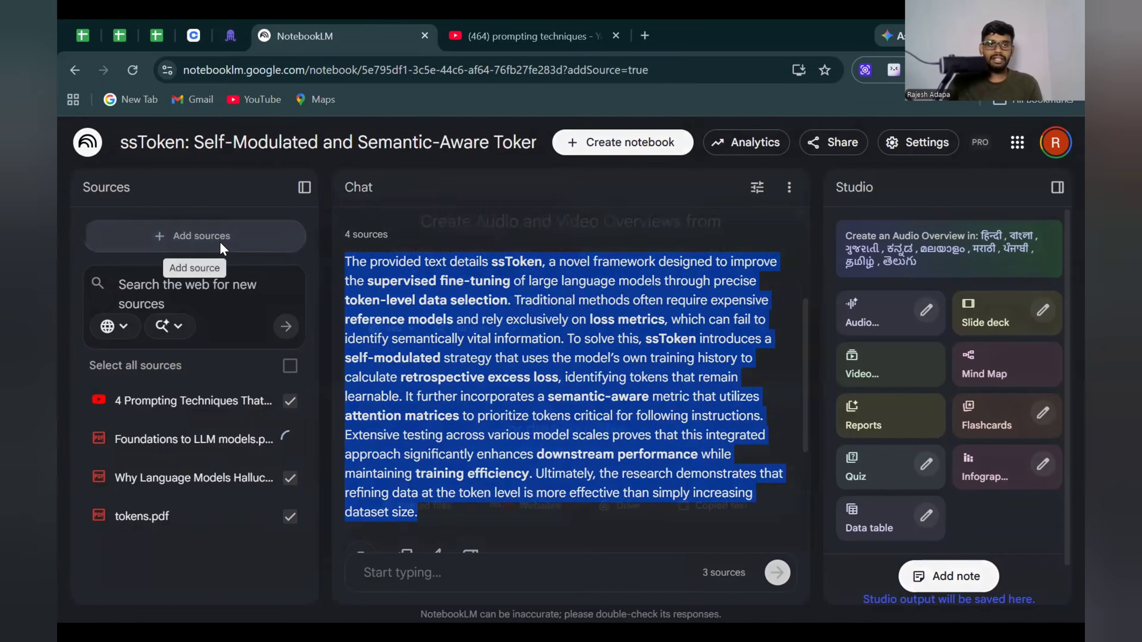
left_click(184, 237)
left_click(735, 526)
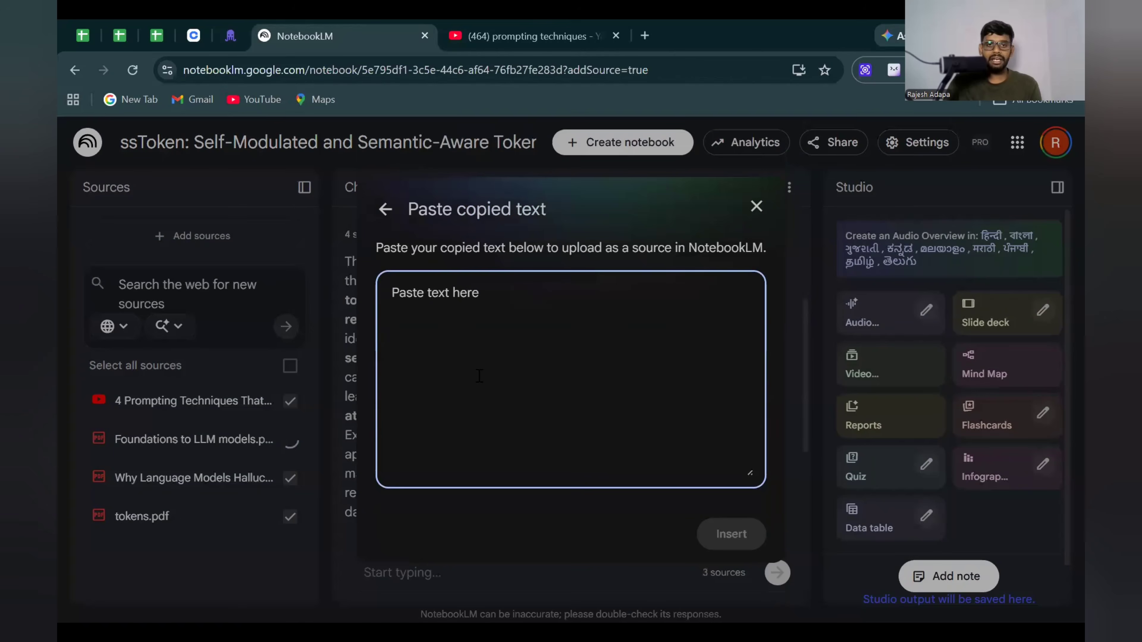
key("ctrl+v")
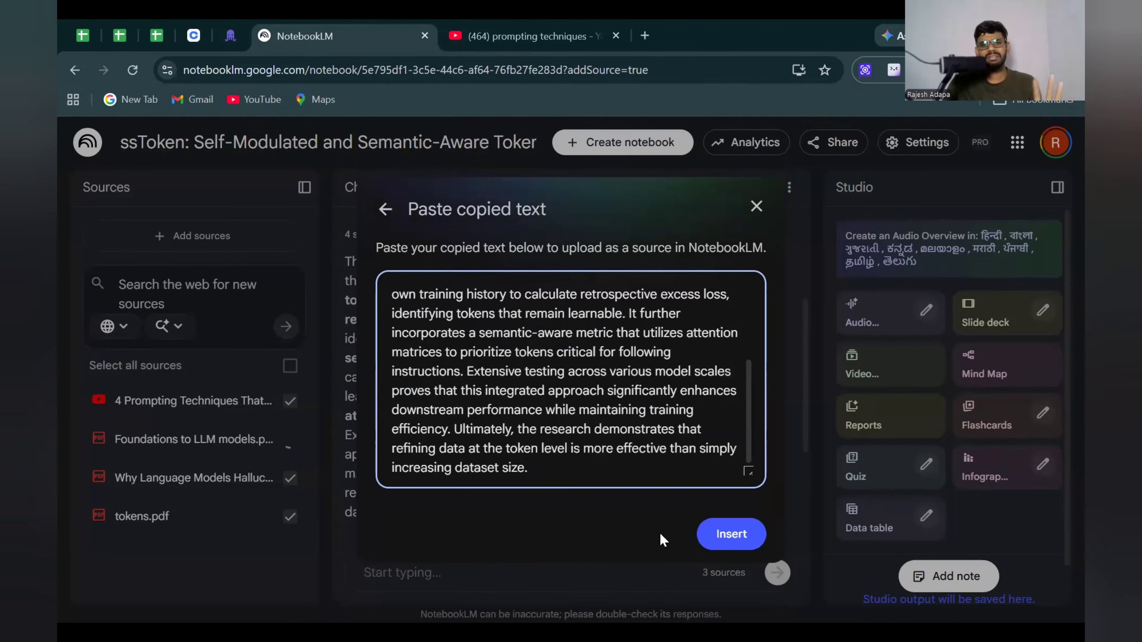
left_click(732, 535)
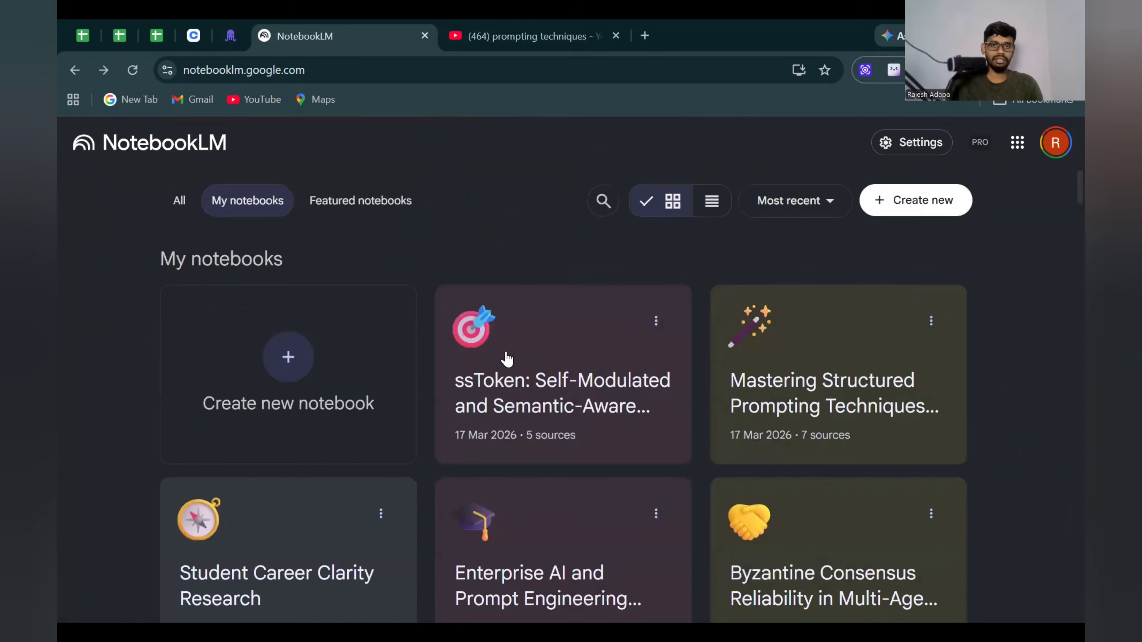
- Reopen the "ssToken: Self-Modulated and Semantic-Aware" notebook from My notebooks and review its source list
left_click(576, 382)
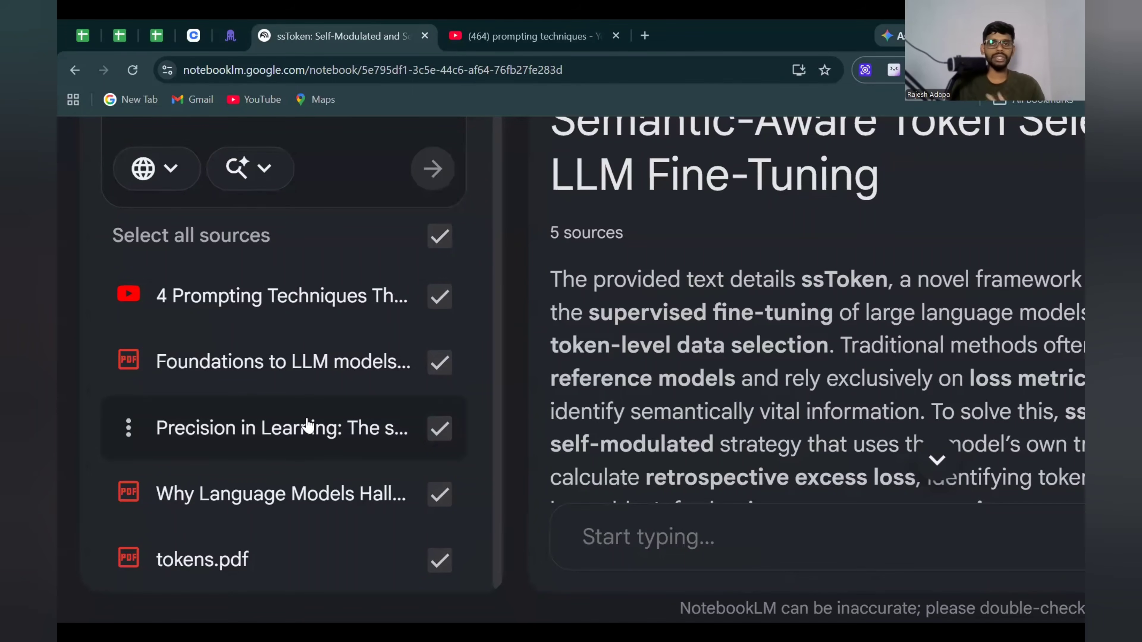
key("ctrl+minus")
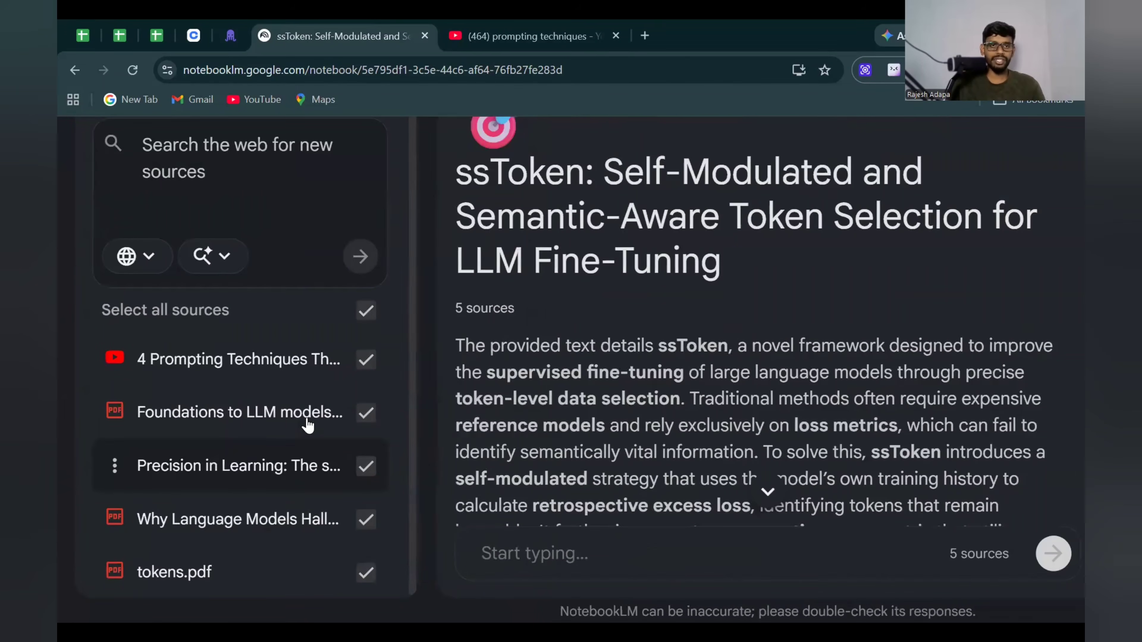
scroll(308, 425, "up", 1)
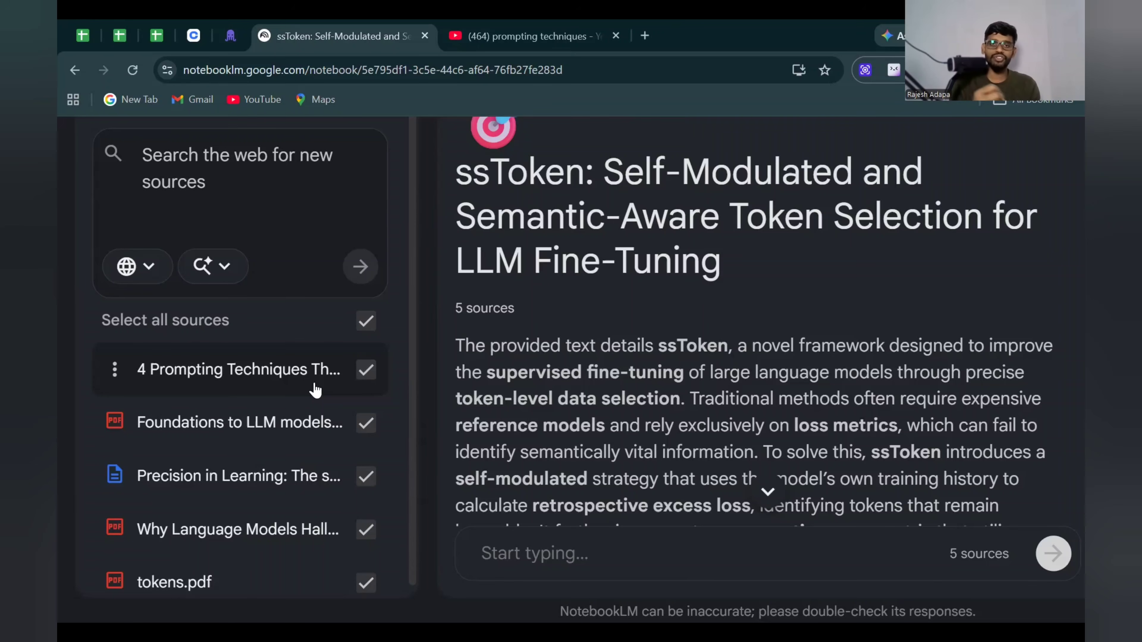
scroll(338, 392, "up", 2)
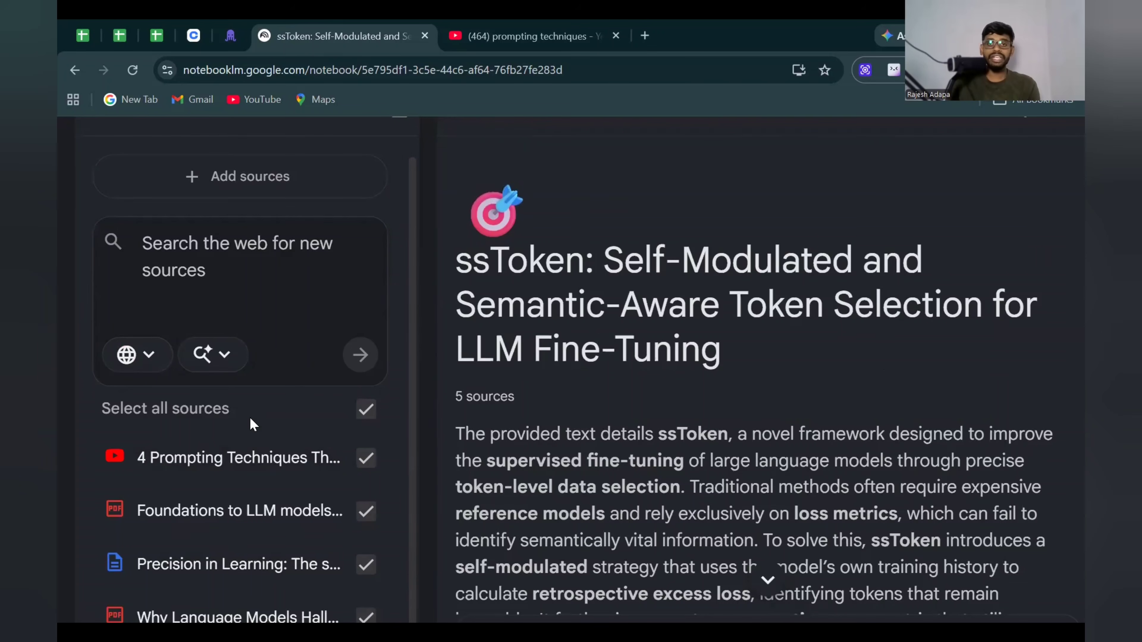
- Set the web search for new sources to Fast research
left_click(281, 262)
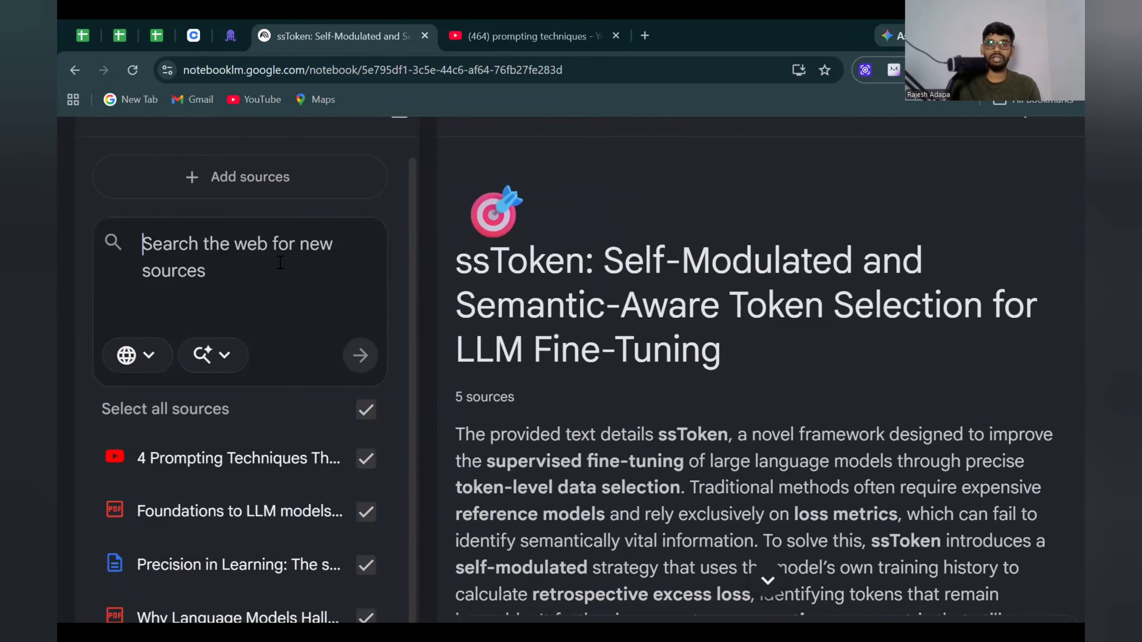
left_click(231, 344)
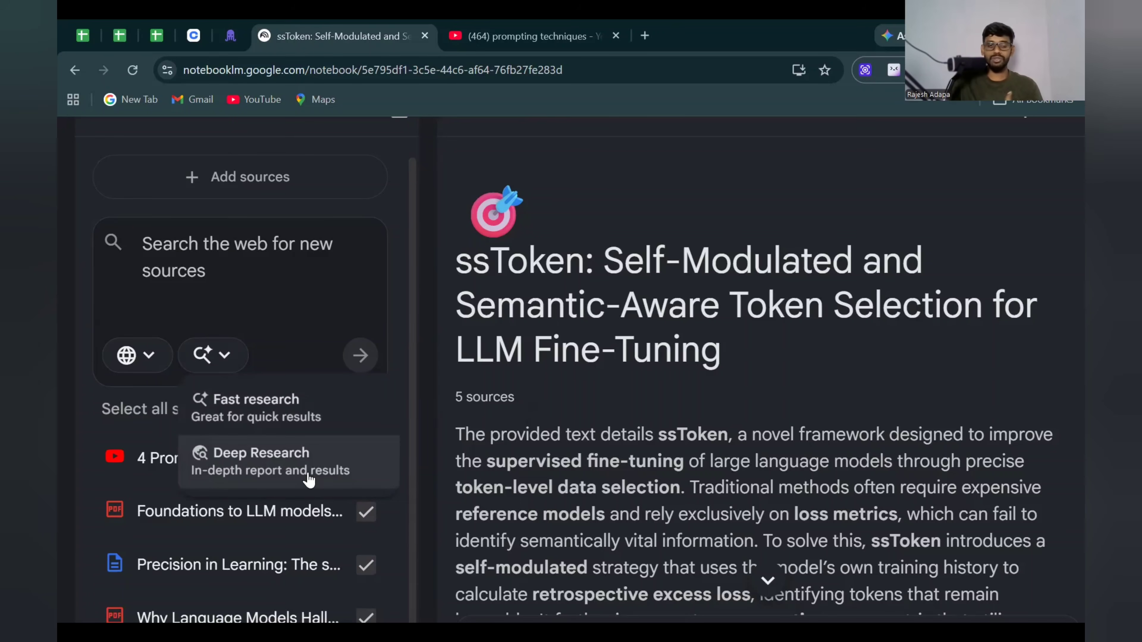
left_click(287, 413)
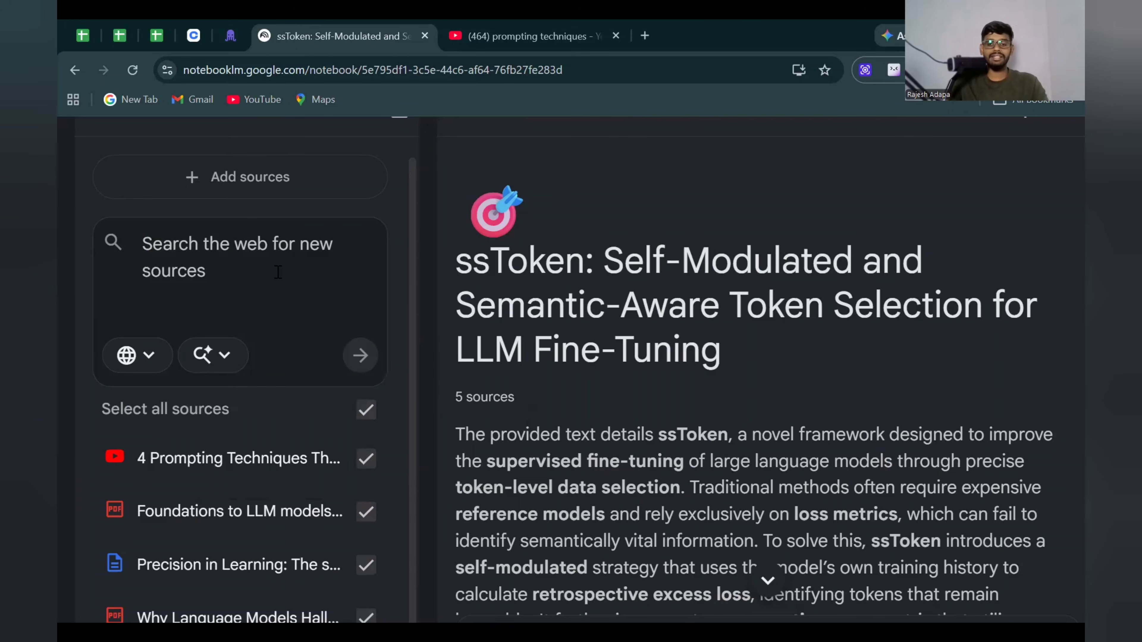
- Search the web for "get the list of the prompting guides which are created by iit, nit, iiit and mit. also check the research papers as well."
type("get the list")
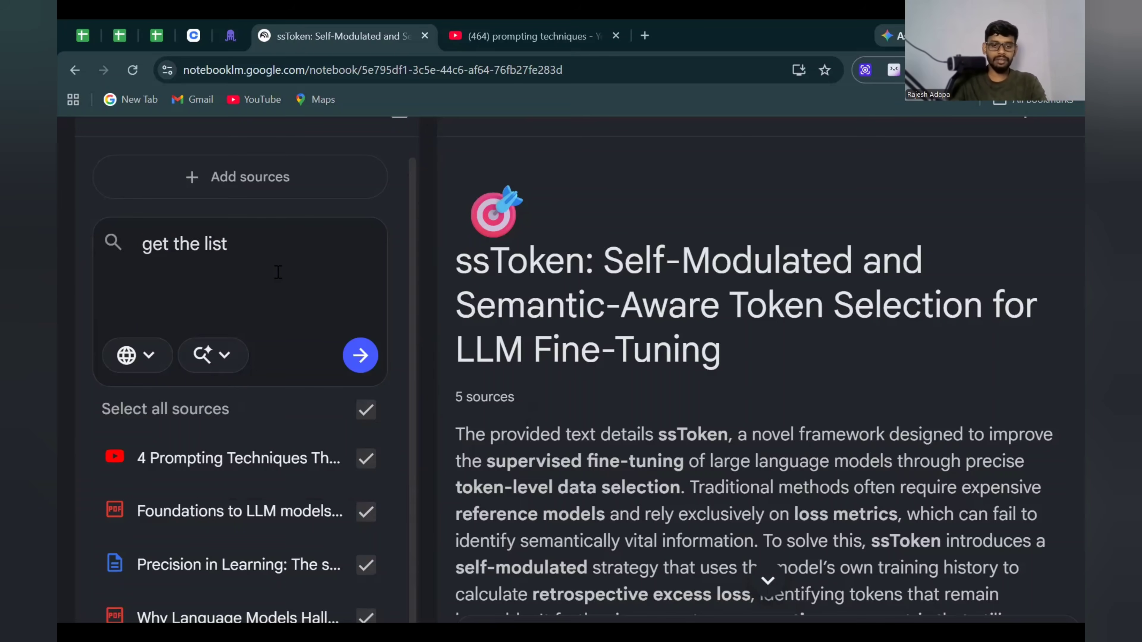
type(" of the prompting guides fr")
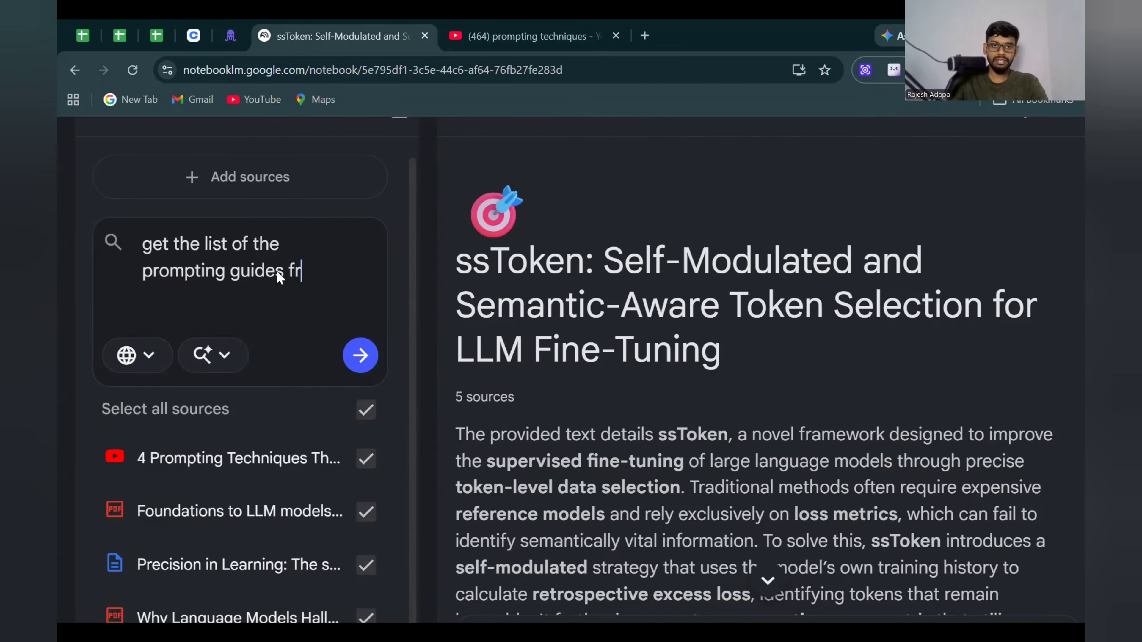
key("BackSpace")
key("BackSpace")
type("which are created by iit, nit, iiit and mit. also")
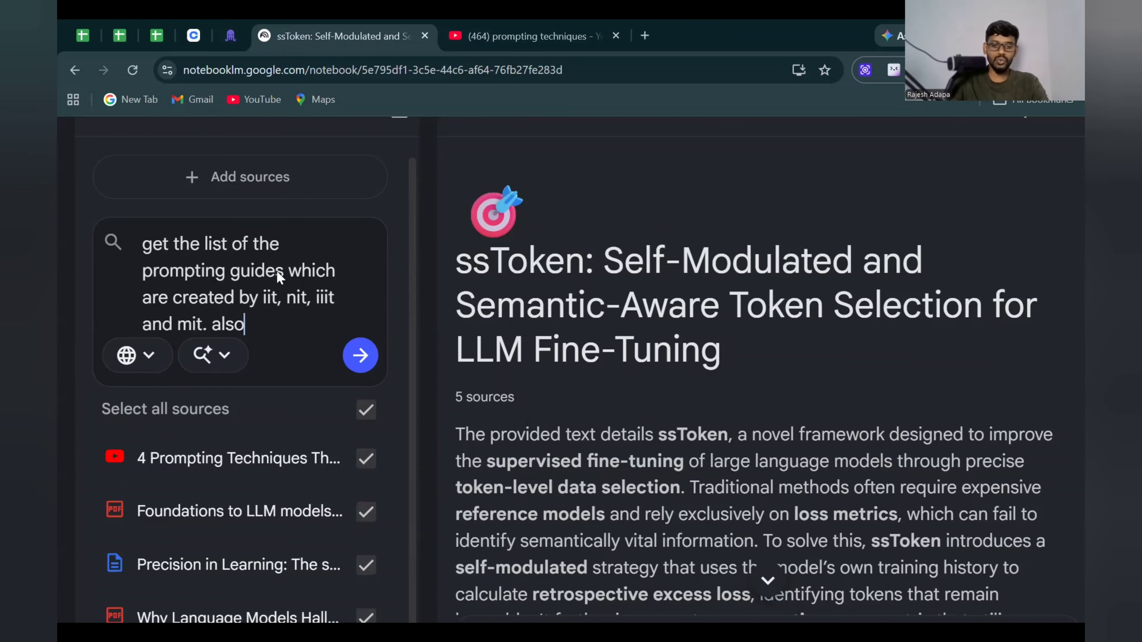
type(" check the resea")
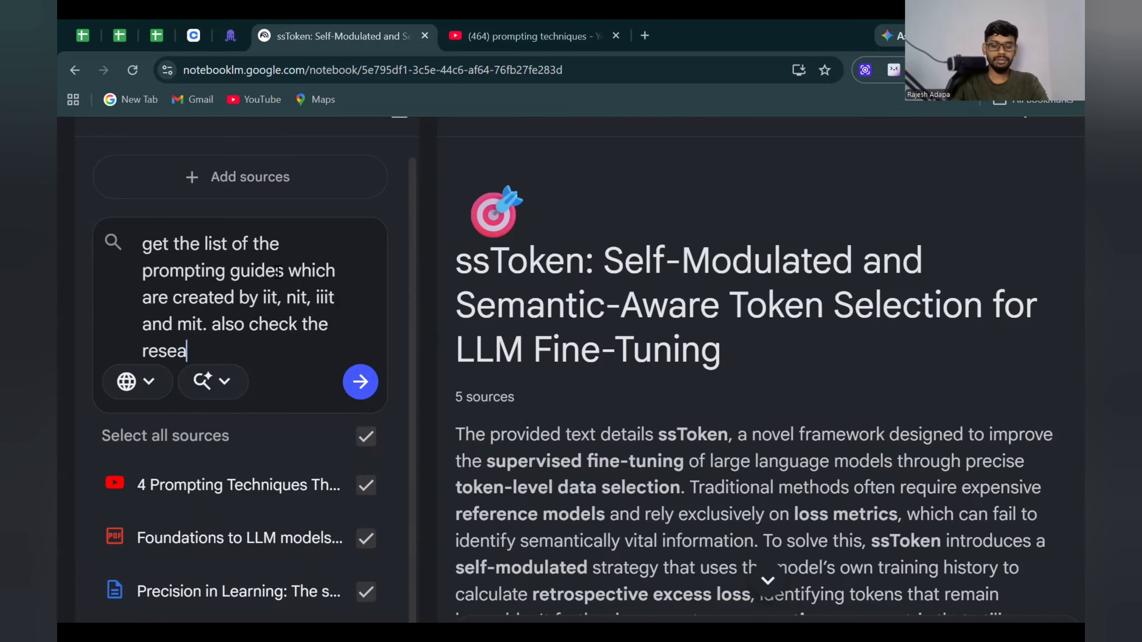
type("rch papers as well.")
key("Return")
scroll(353, 416, "down", 3)
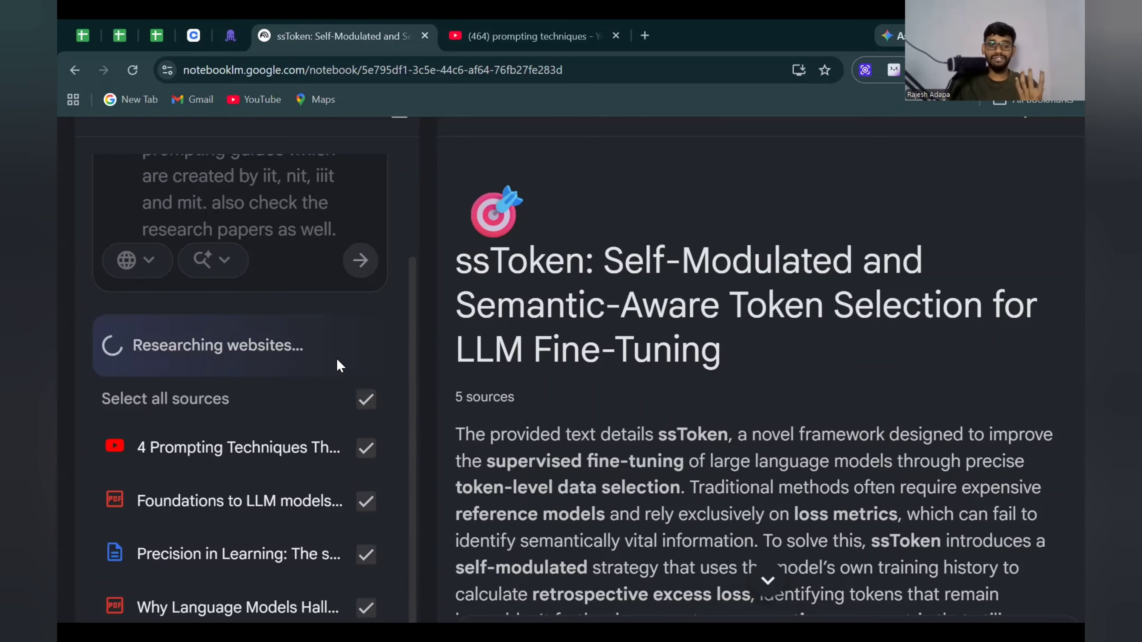
scroll(294, 333, "up", 1)
scroll(295, 333, "up", 2)
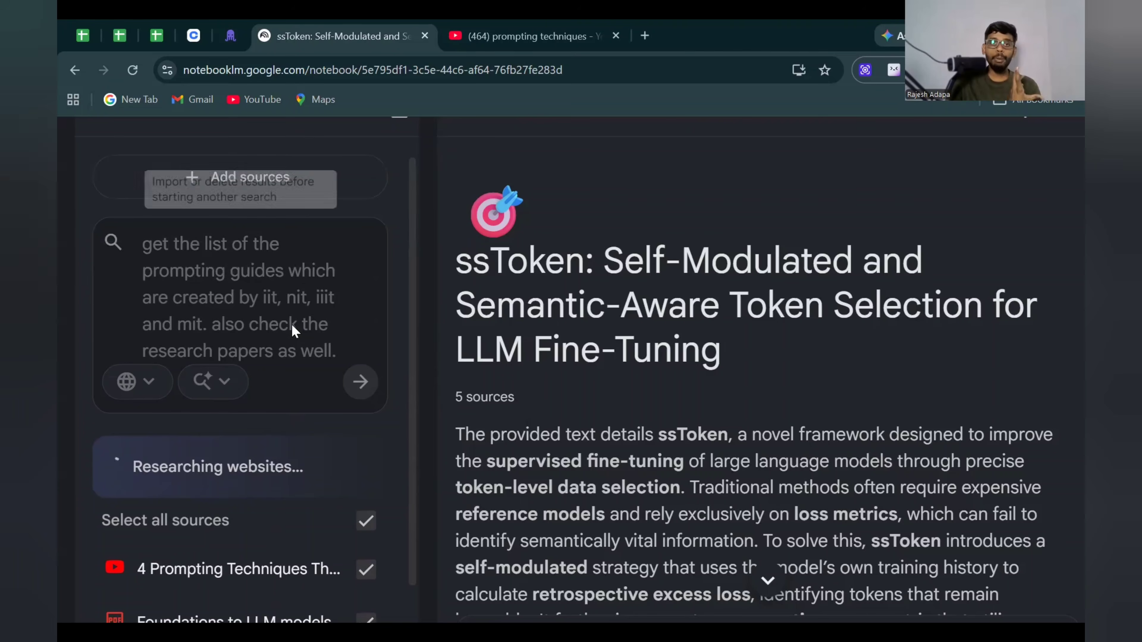
key("ctrl+minus")
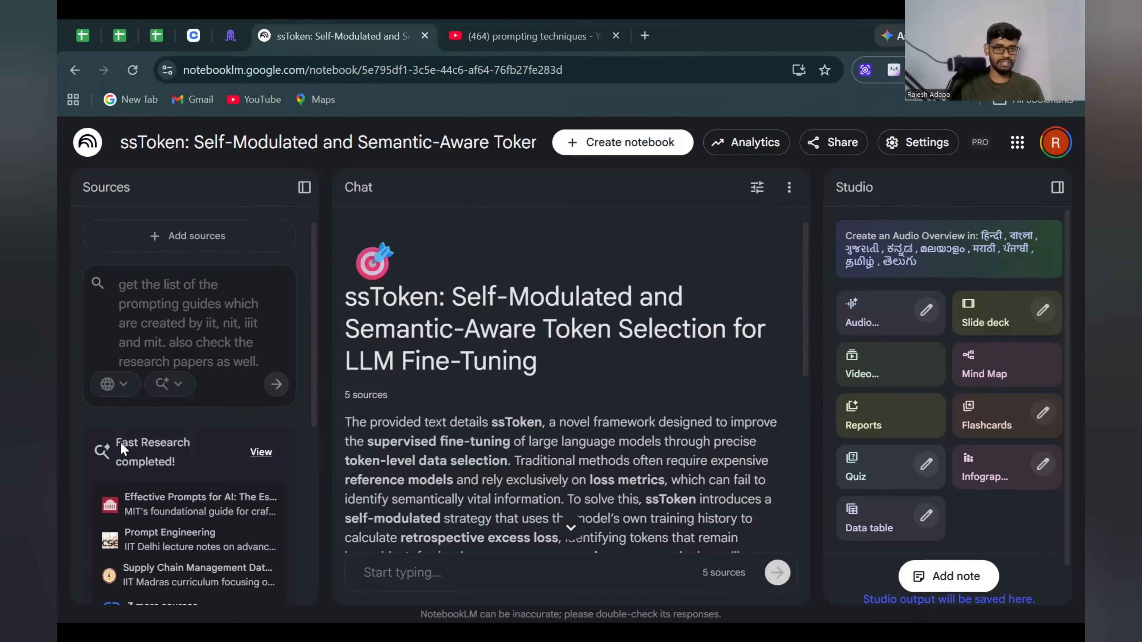
- Open the Fast Research results and examine the titles and descriptions of the discovered sources
left_click(261, 452)
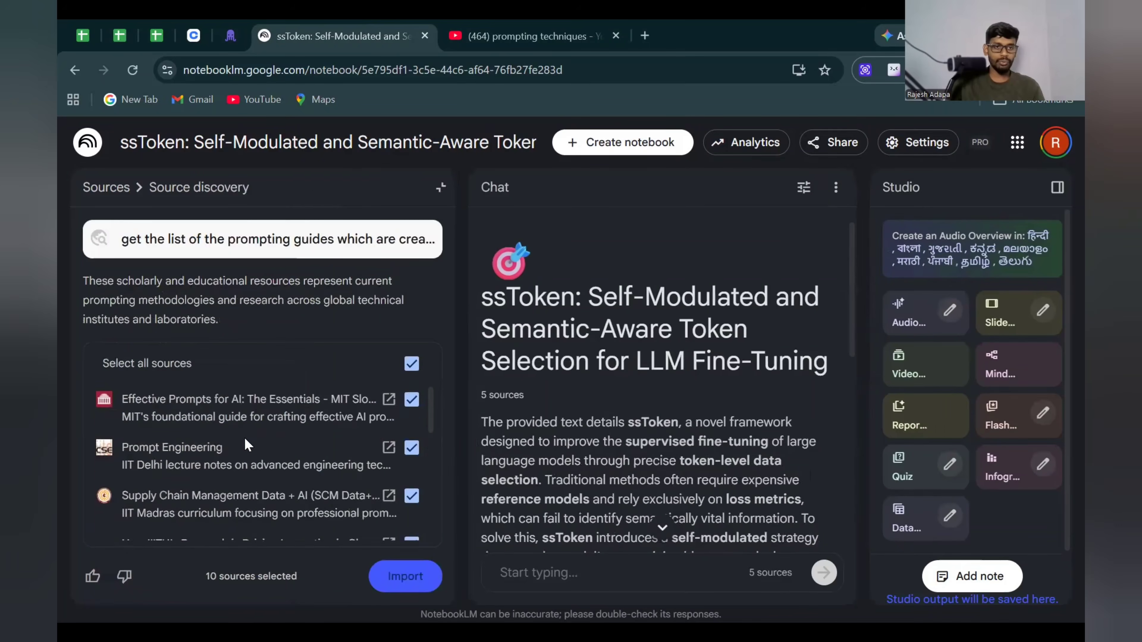
scroll(244, 439, "down", 3)
scroll(244, 441, "up", 3)
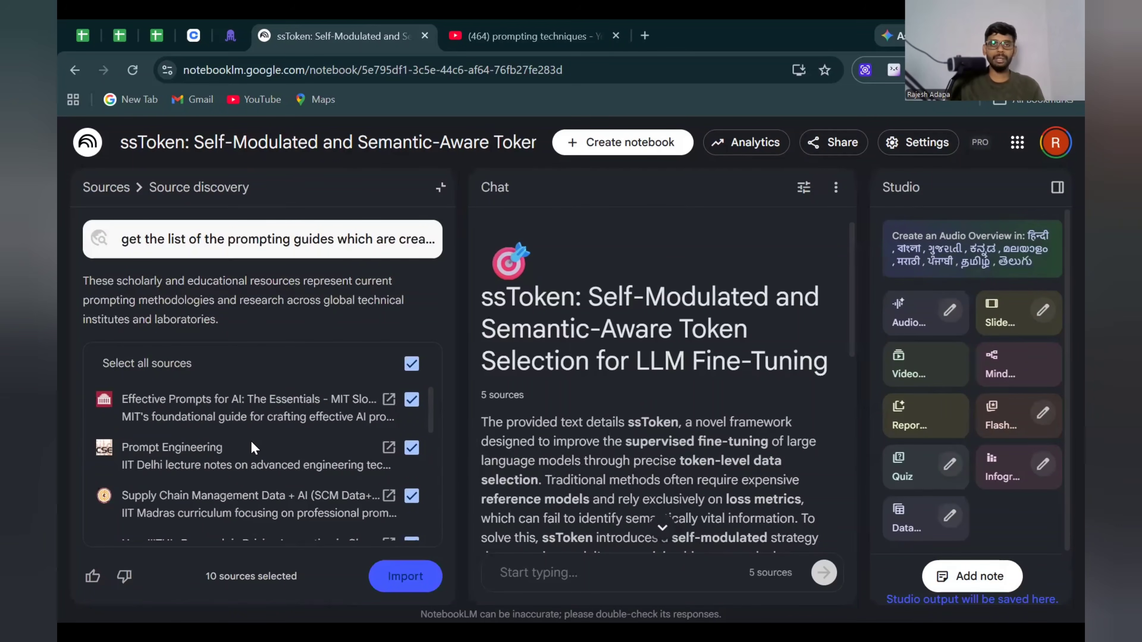
scroll(254, 447, "up", 5)
scroll(270, 427, "down", 1)
scroll(291, 378, "up", 1)
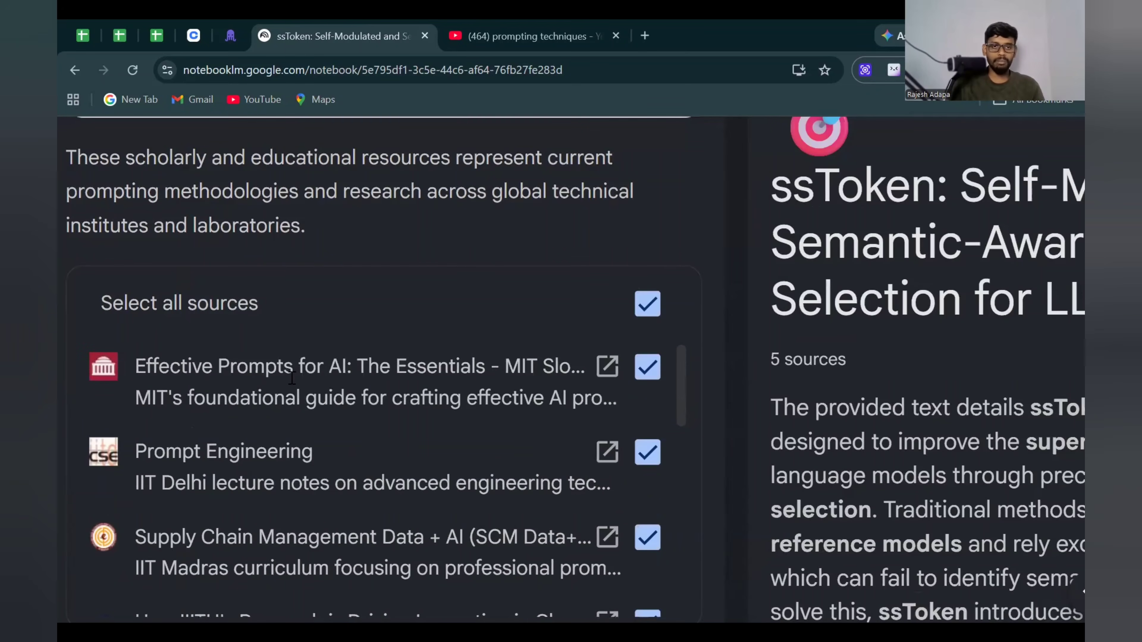
scroll(249, 483, "down", 1)
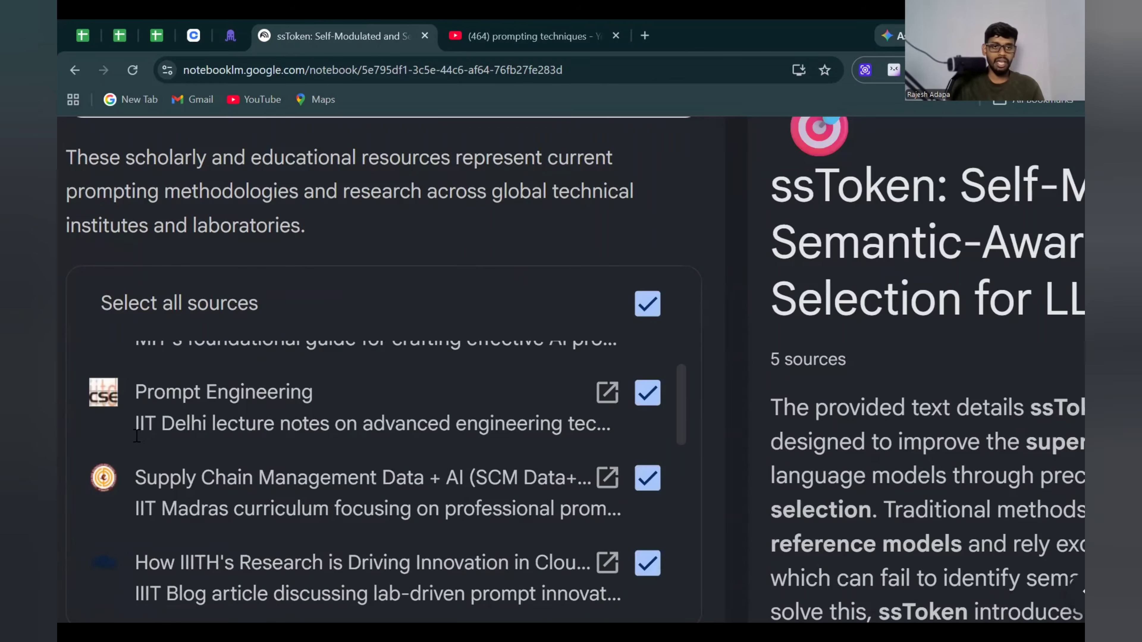
scroll(265, 454, "down", 1)
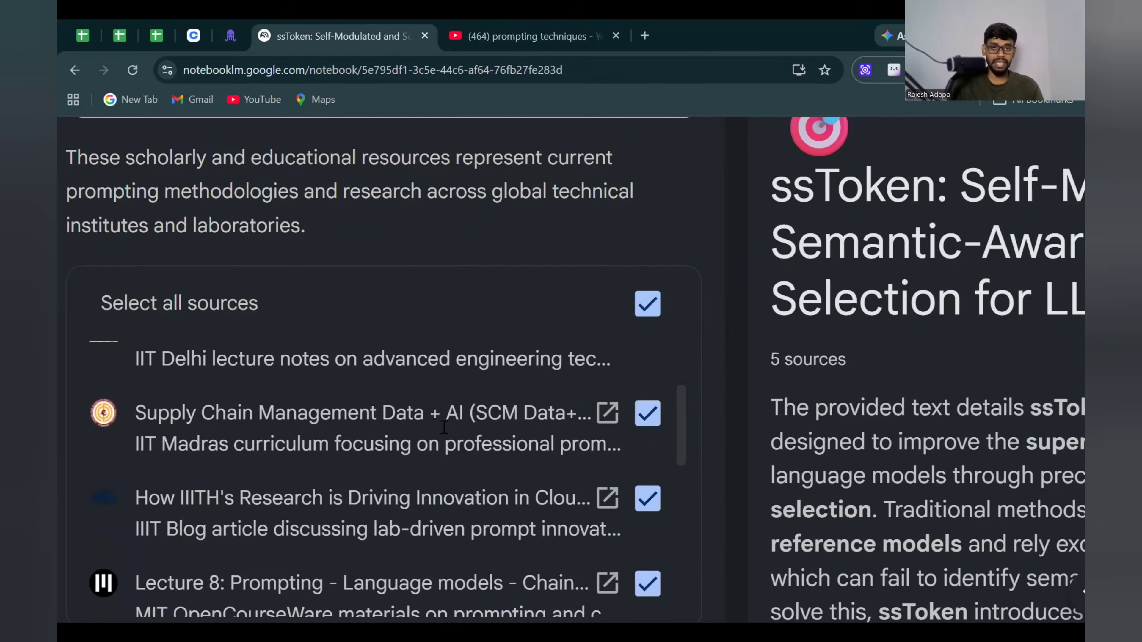
scroll(257, 462, "down", 1)
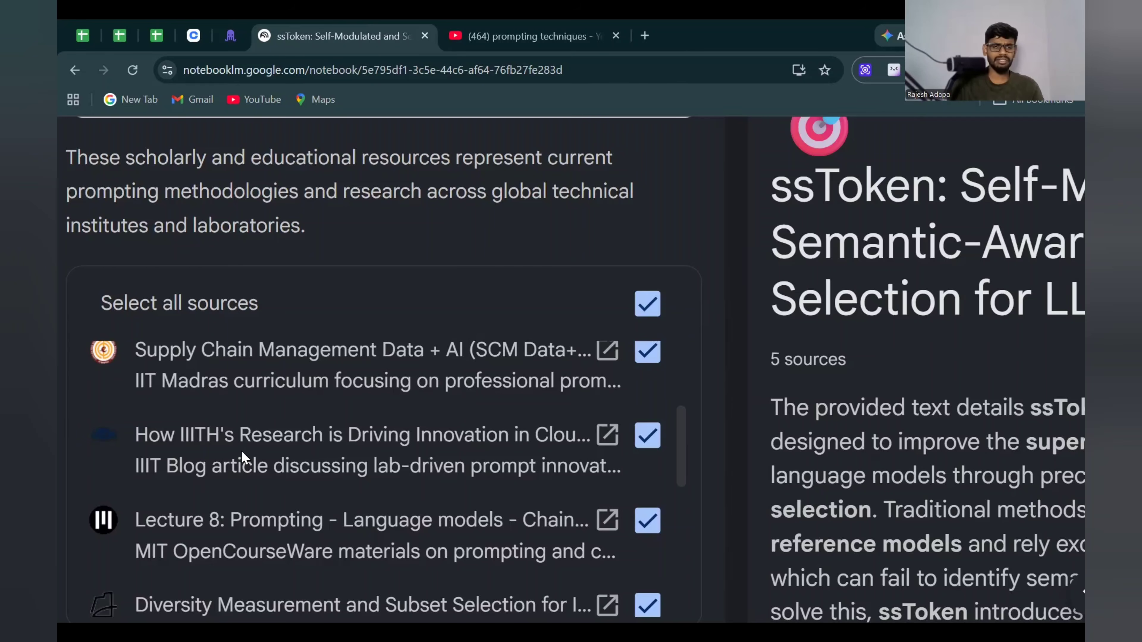
scroll(241, 457, "down", 3)
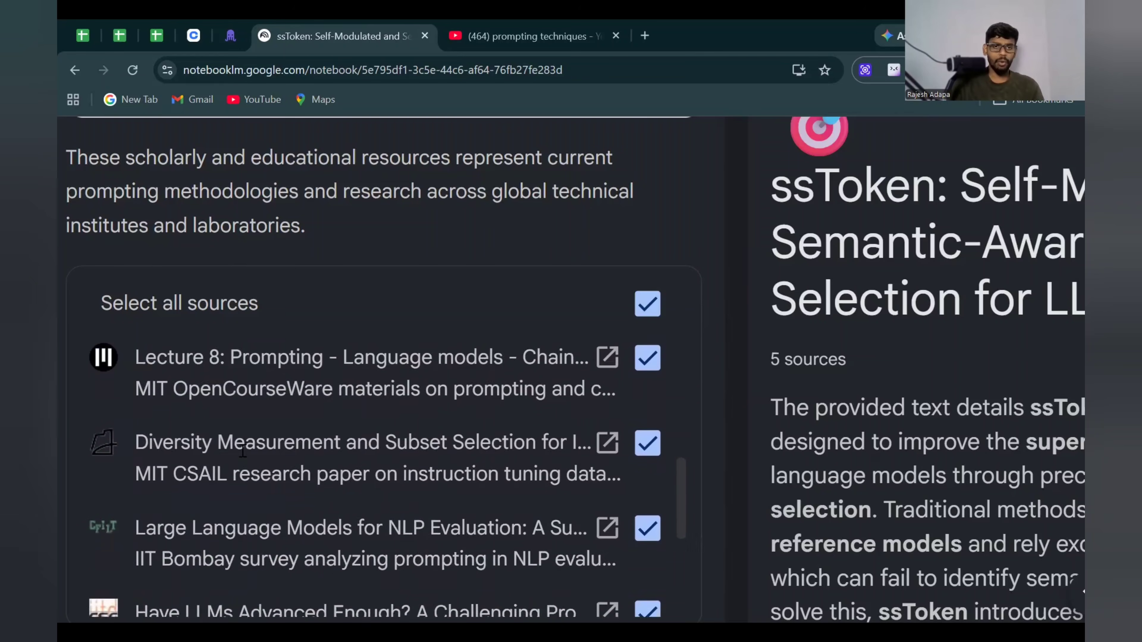
scroll(165, 526, "down", 1)
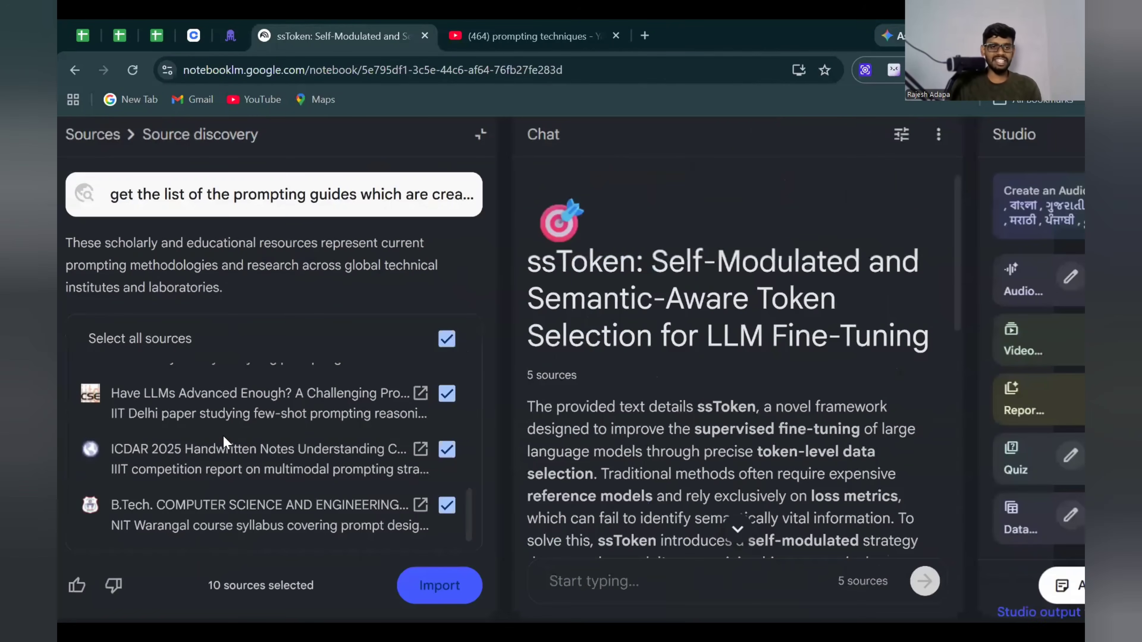
scroll(221, 435, "up", 2)
scroll(234, 437, "up", 3)
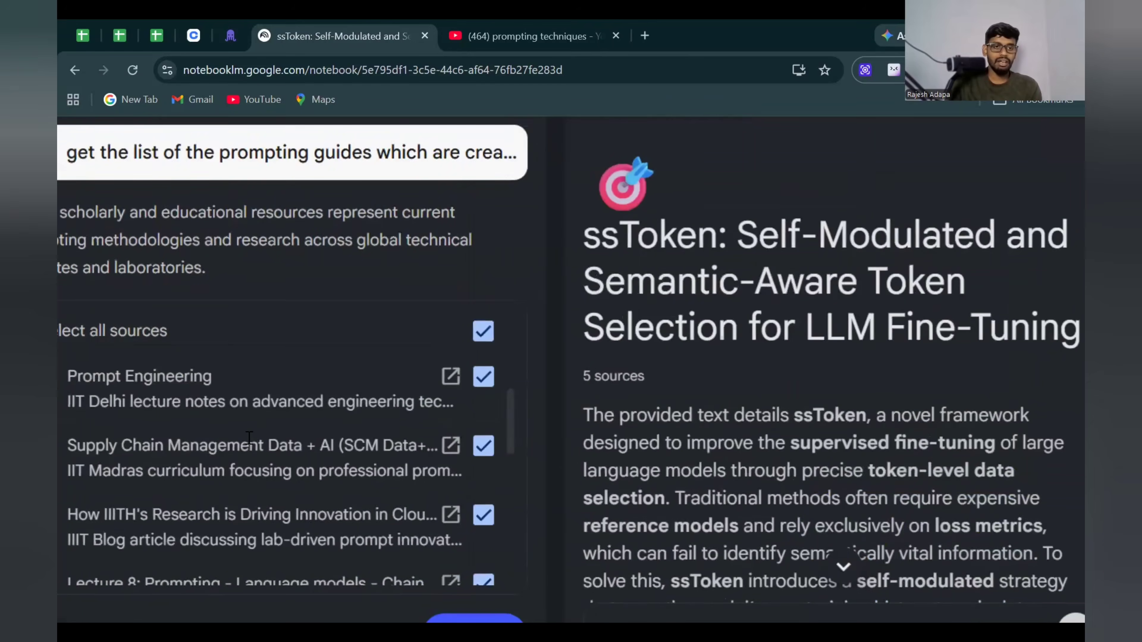
- Deselect the Supply Chain Management, Large Language Models for NLP Evaluation, Have LLMs Advanced Enough? and ICDAR 2025 entries among the discovered sources
scroll(248, 437, "down", 1)
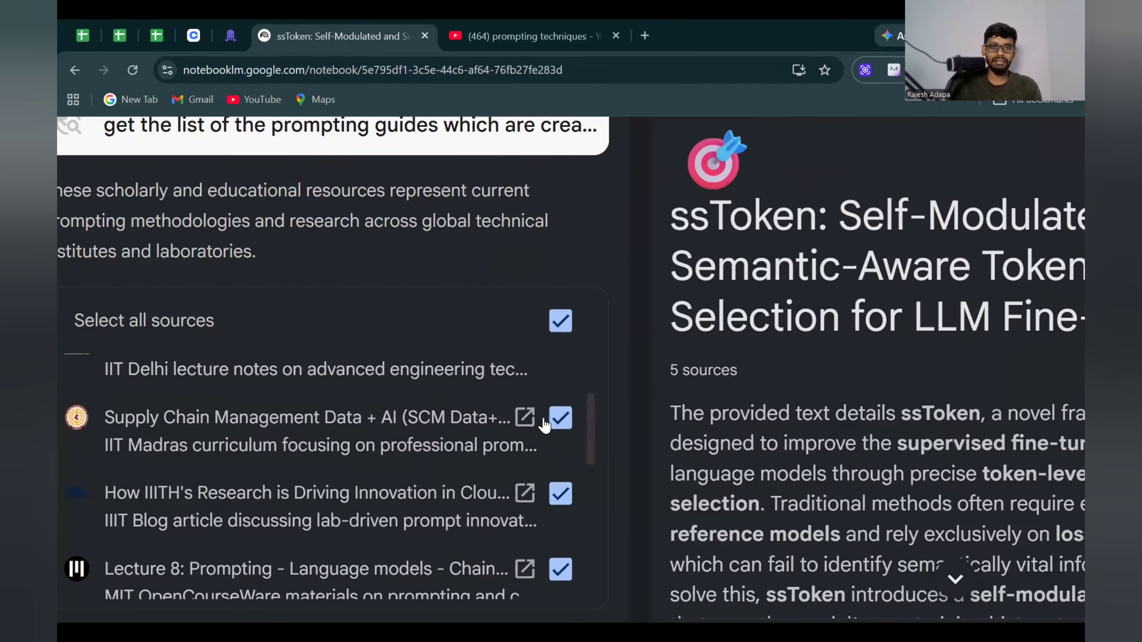
left_click(558, 419)
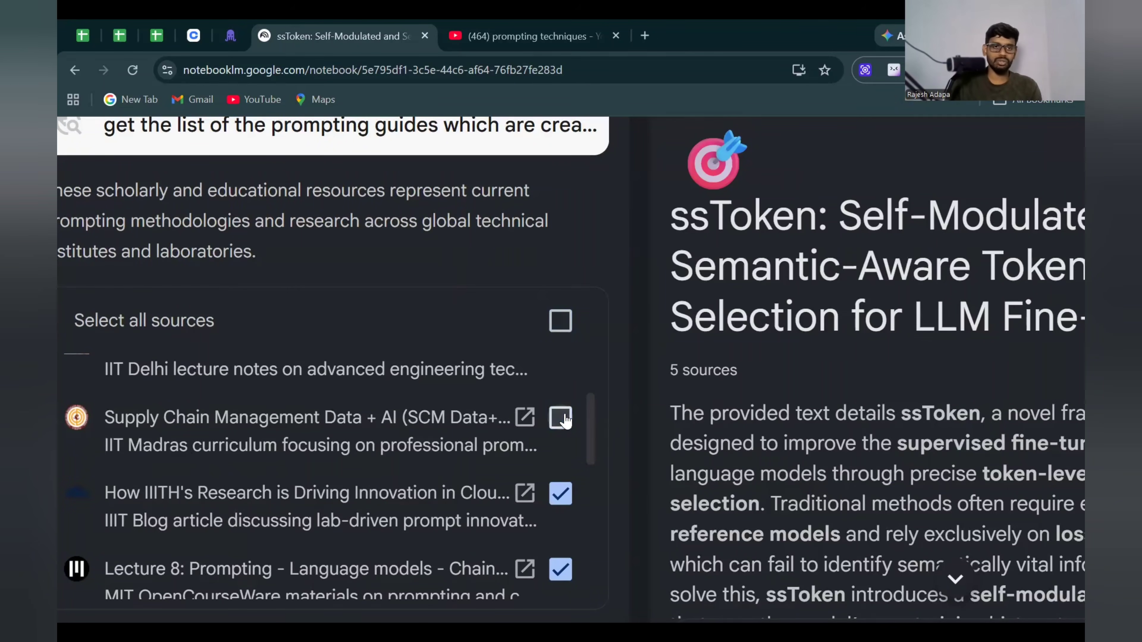
scroll(393, 437, "down", 1)
scroll(393, 437, "down", 4)
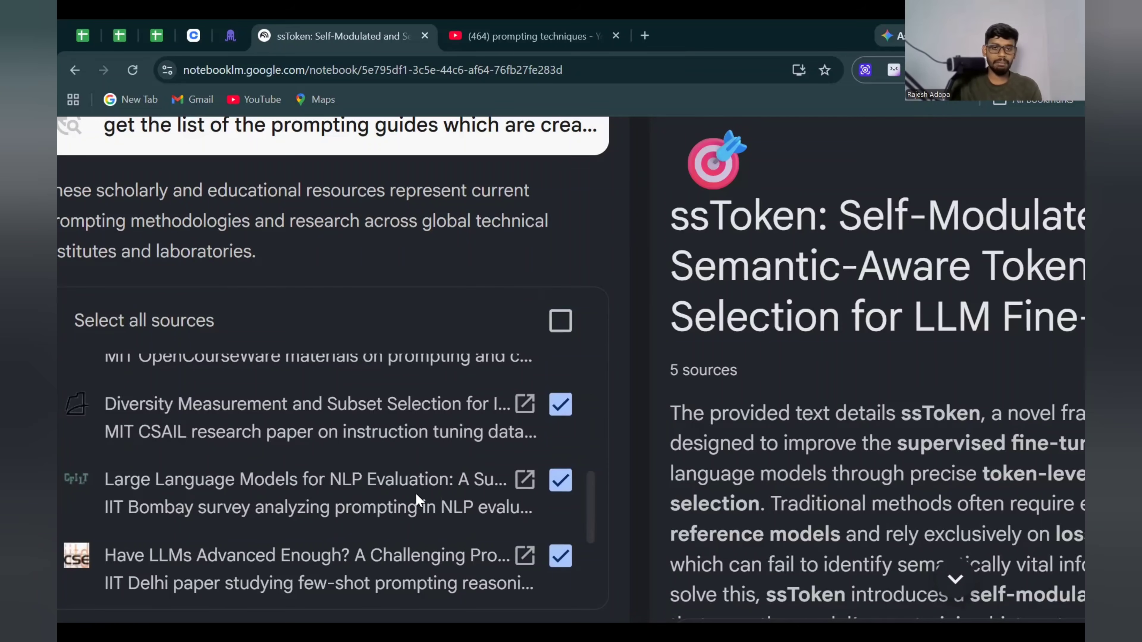
scroll(575, 481, "down", 3)
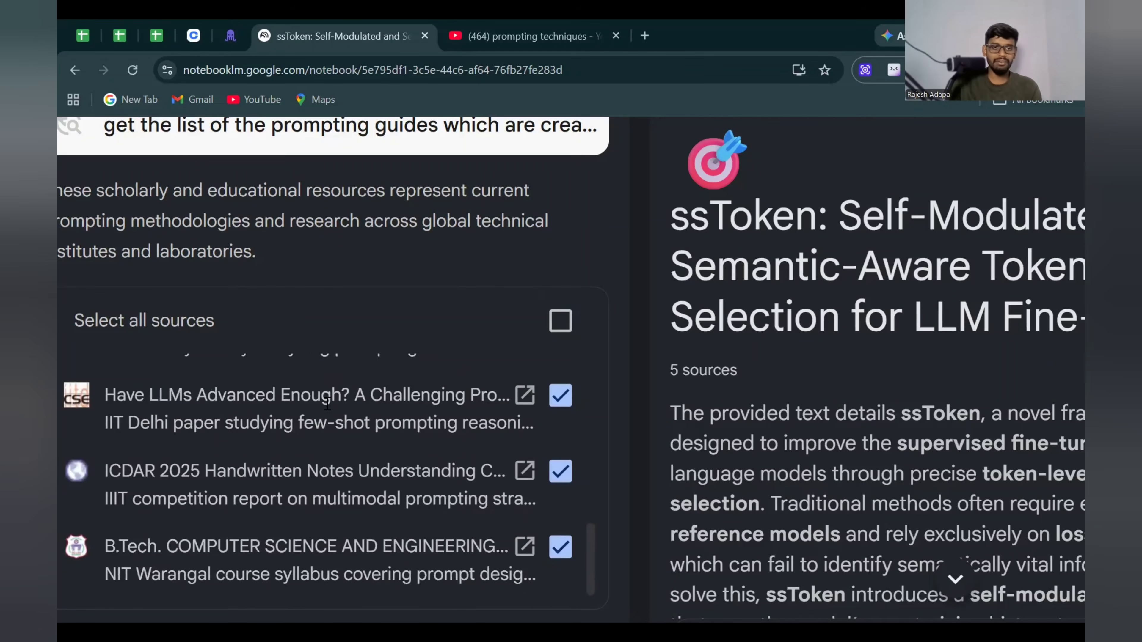
left_click(559, 396)
scroll(419, 470, "down", 2)
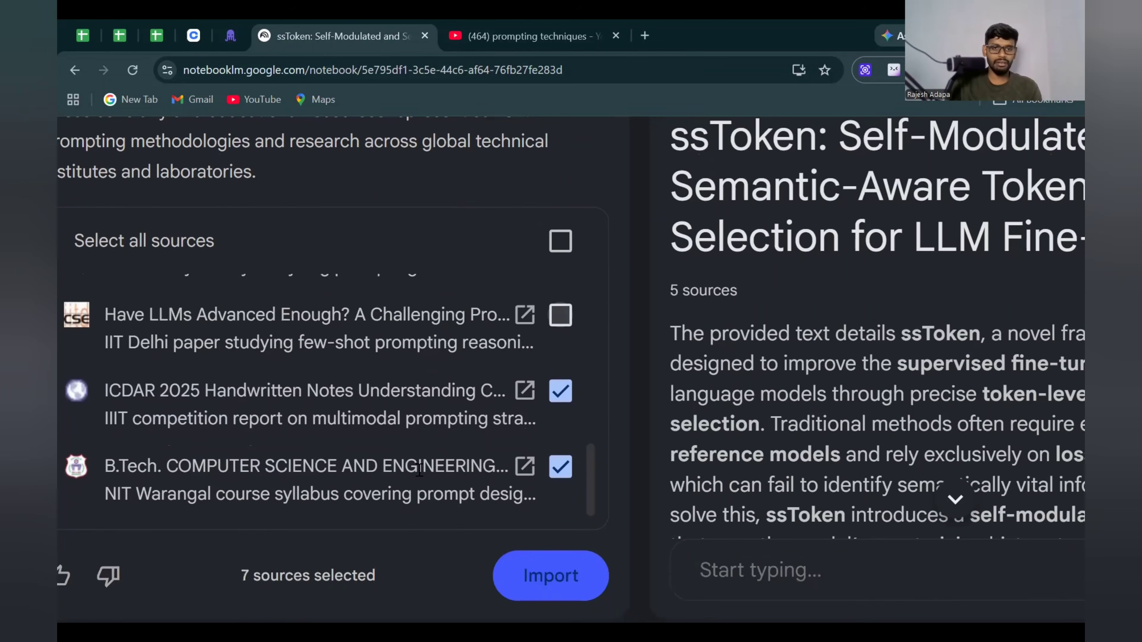
left_click(560, 393)
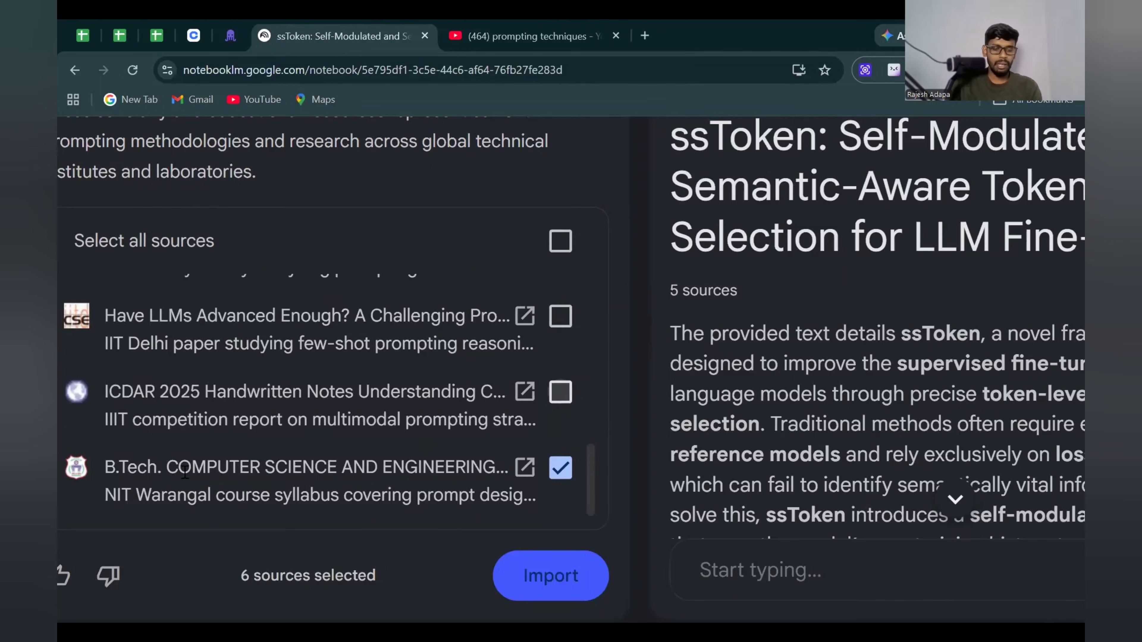
scroll(558, 477, "up", 5)
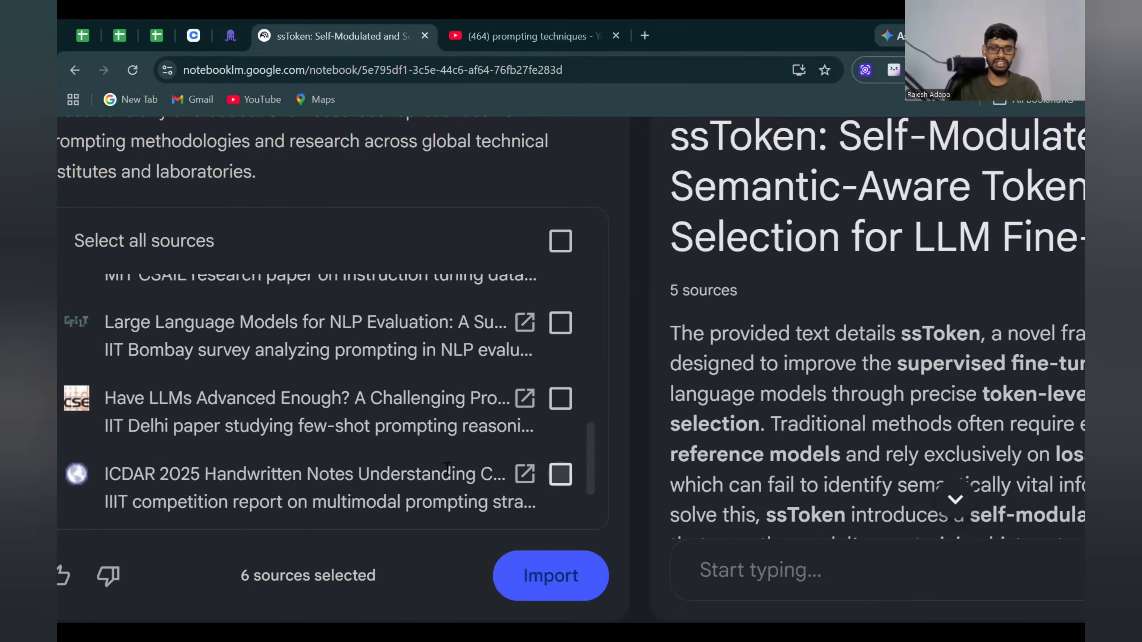
scroll(437, 457, "up", 3)
scroll(437, 457, "down", 4)
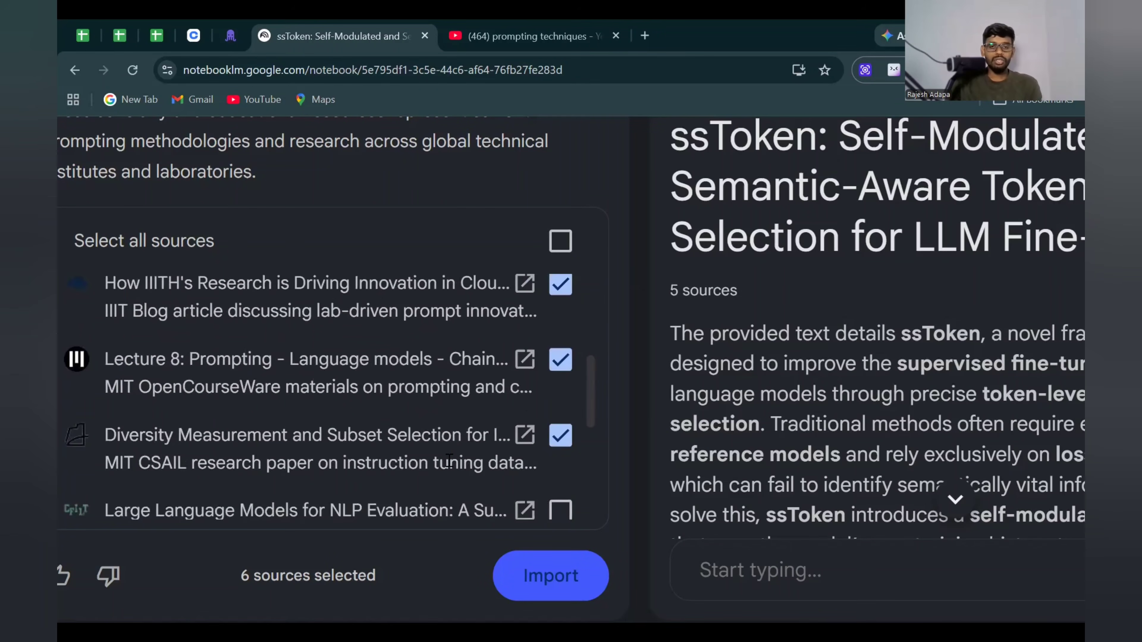
- Check the rest of the discovered sources and import the selected ones into the notebook
key("ctrl+minus")
key("ctrl+minus")
scroll(328, 466, "down", 5)
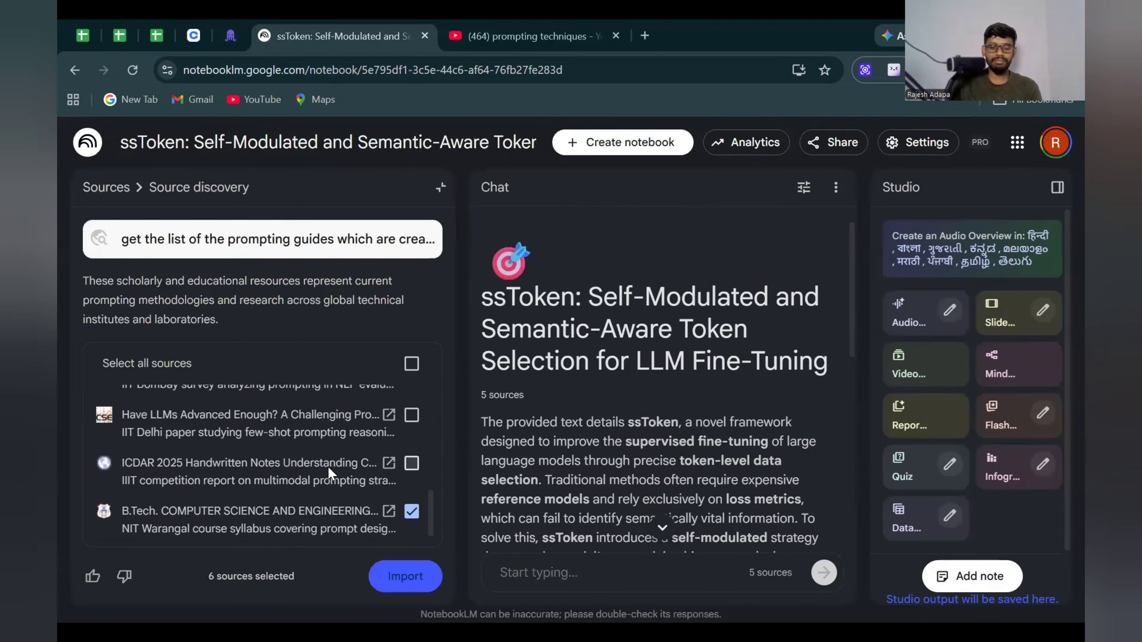
left_click(417, 585)
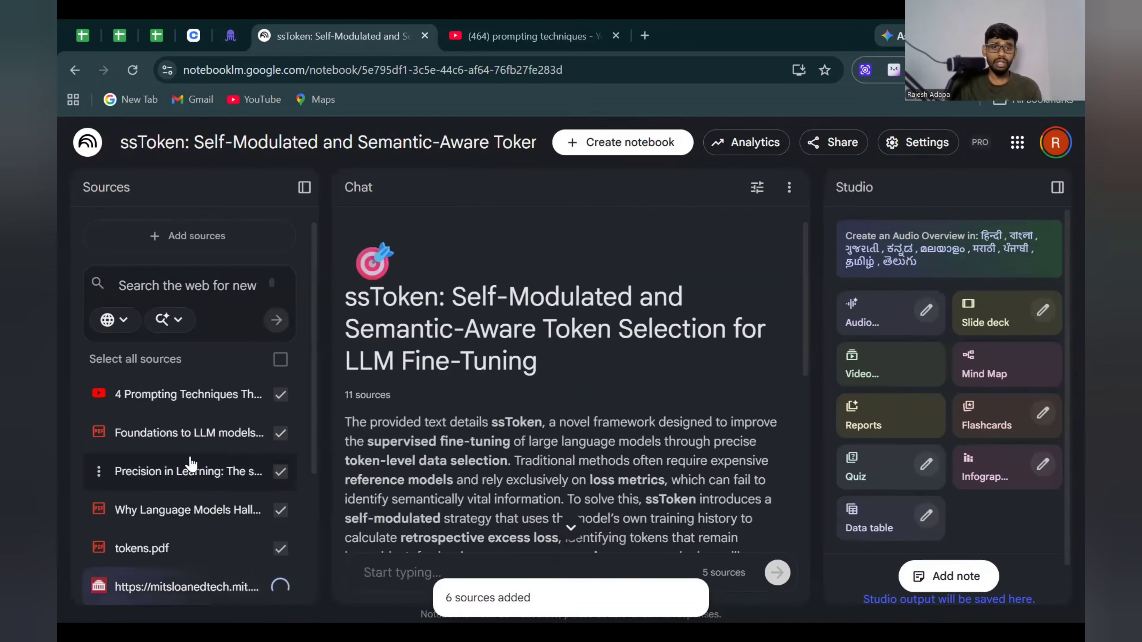
- Examine the notebook's source list and the chat's source count while the imported web sources load
scroll(191, 463, "down", 3)
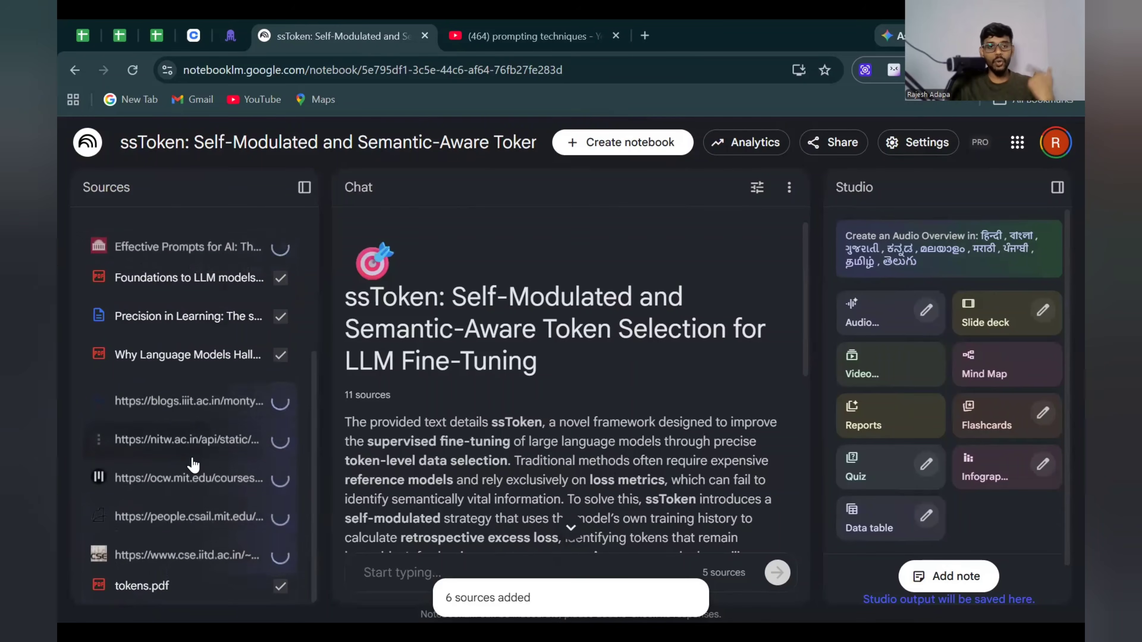
scroll(193, 466, "up", 5)
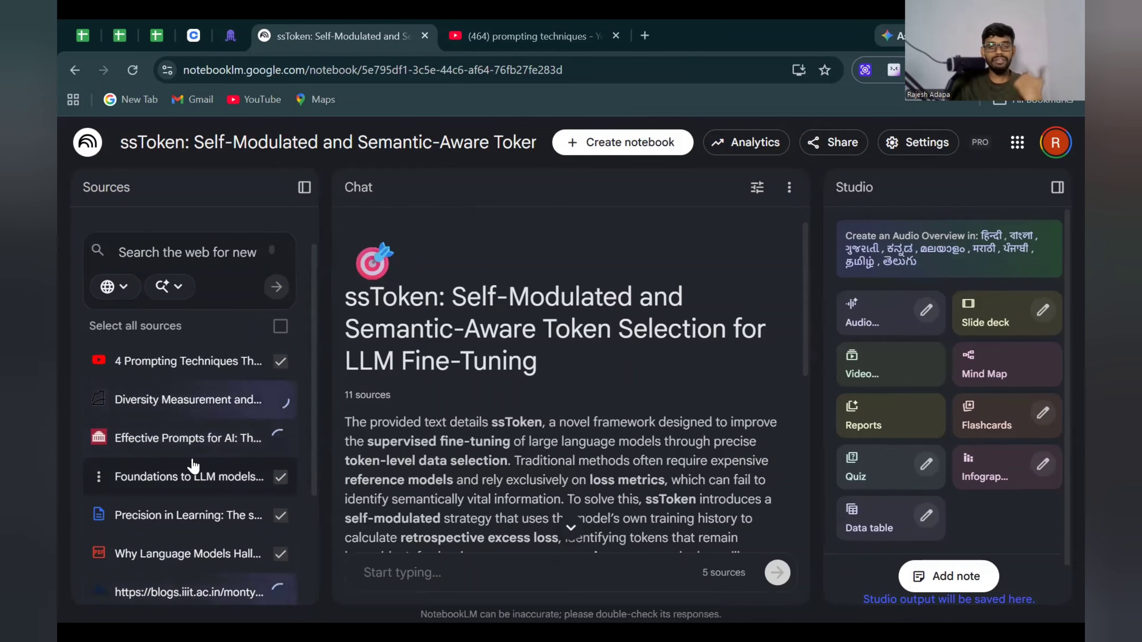
scroll(194, 466, "down", 5)
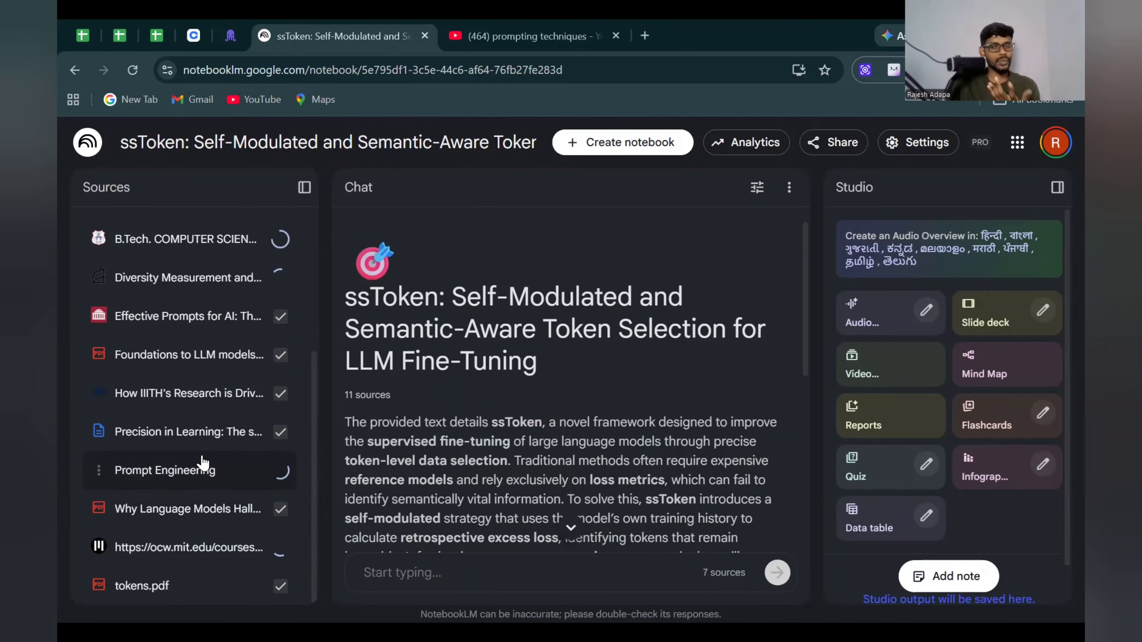
scroll(205, 460, "up", 4)
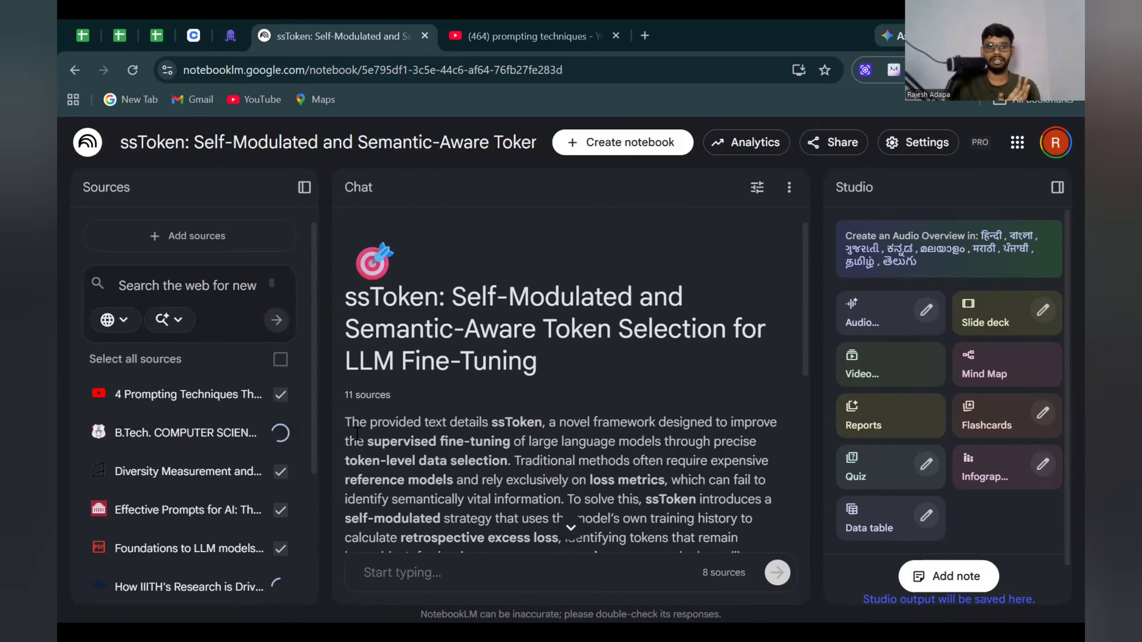
scroll(421, 388, "down", 3)
scroll(309, 418, "down", 2)
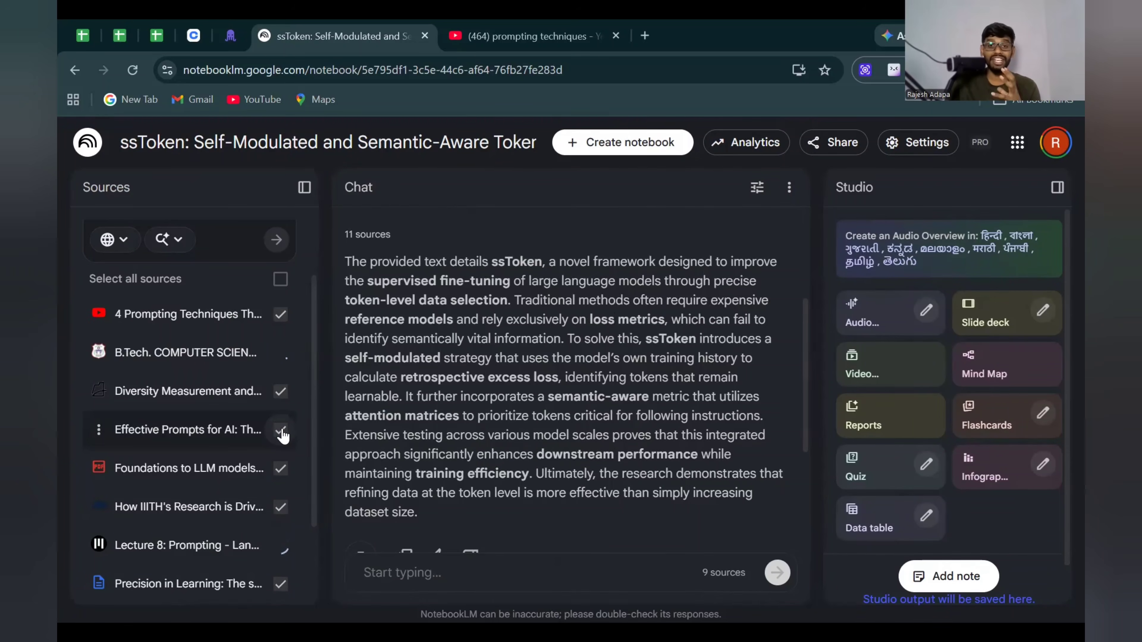
scroll(165, 470, "down", 3)
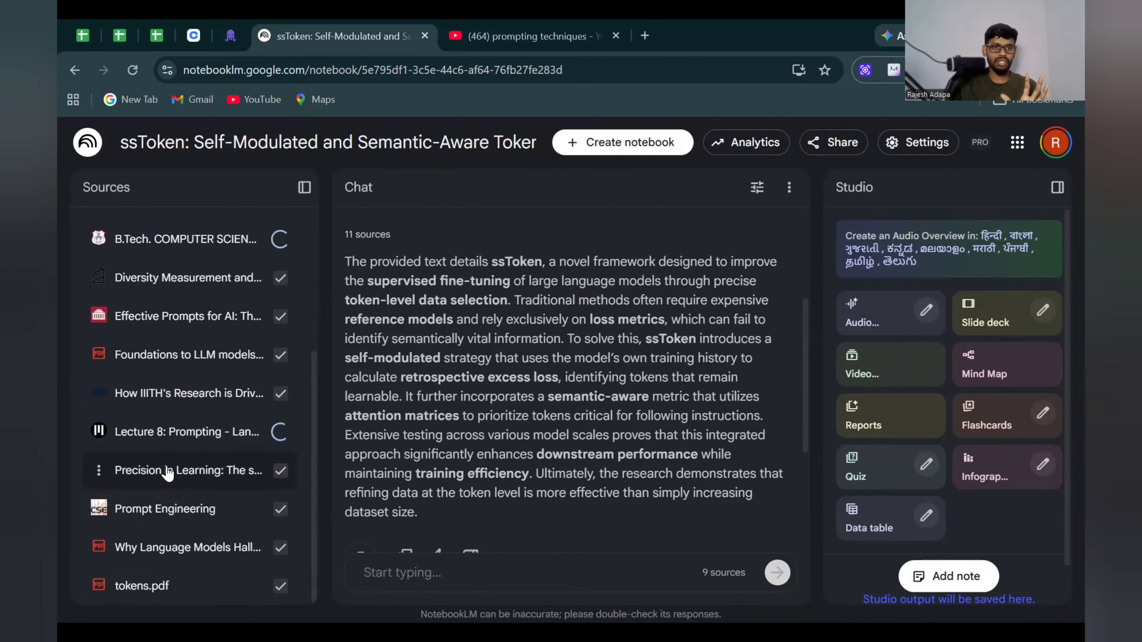
scroll(189, 508, "up", 5)
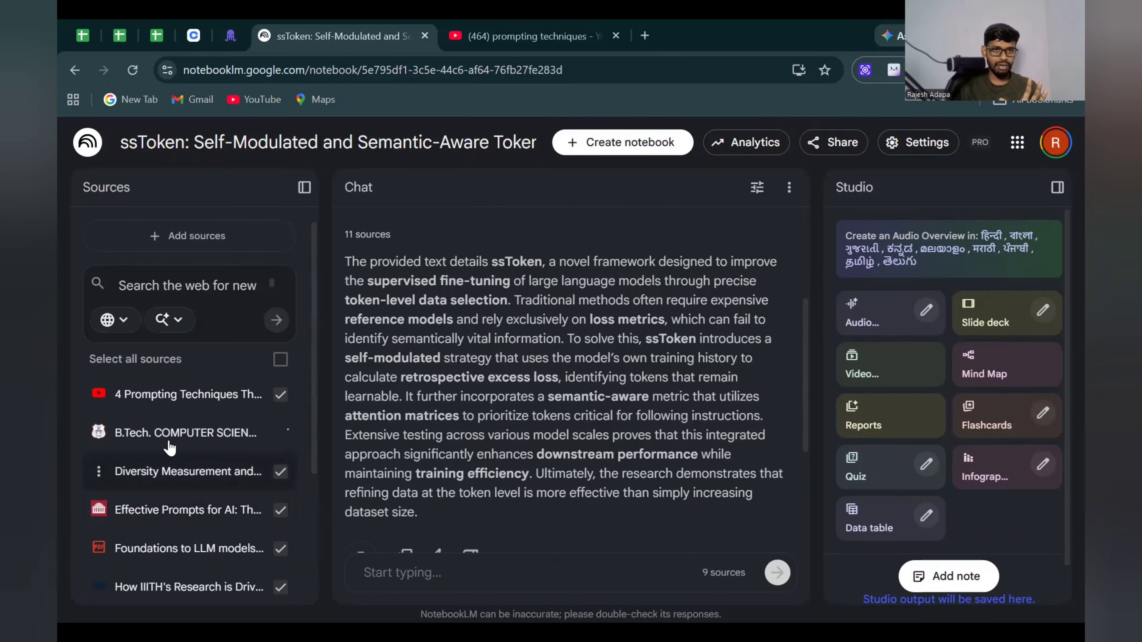
scroll(196, 408, "down", 3)
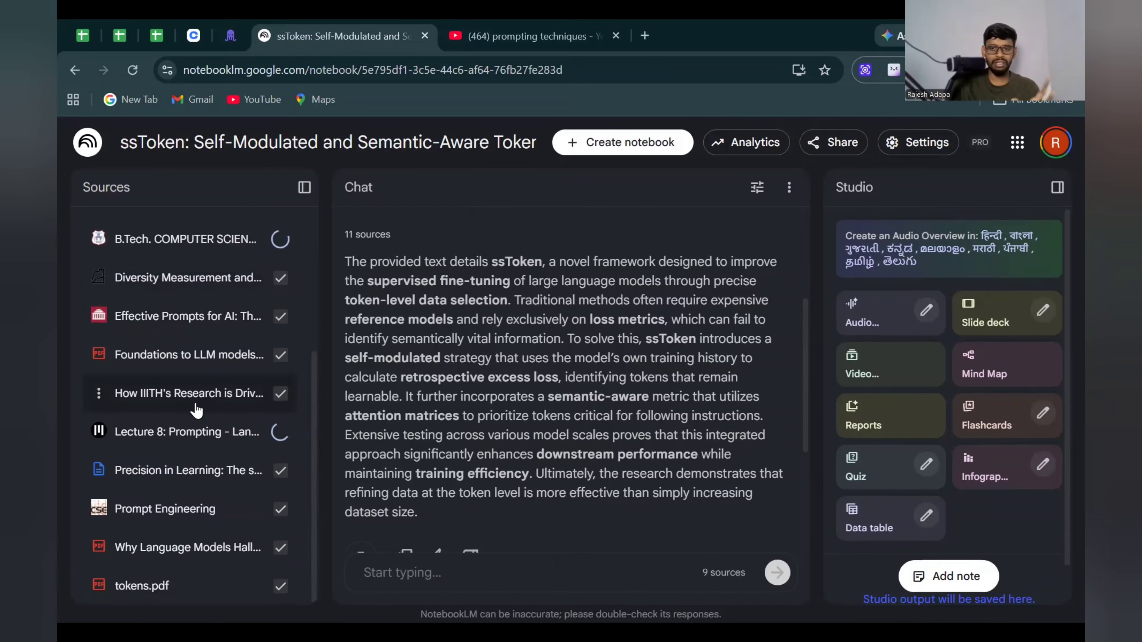
scroll(250, 433, "up", 3)
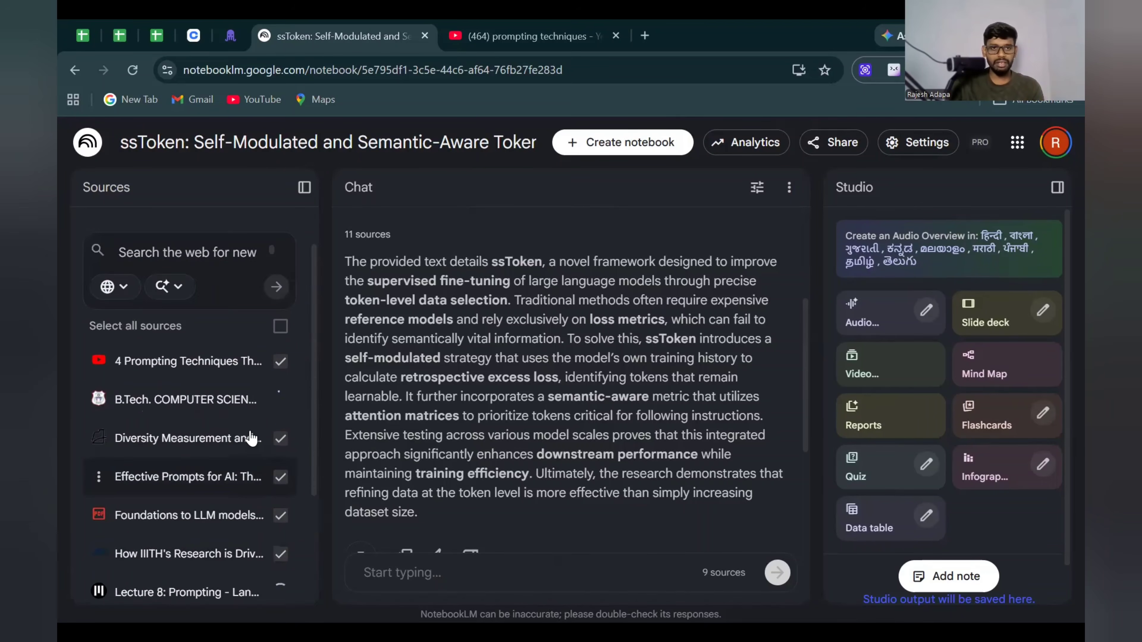
scroll(286, 434, "down", 3)
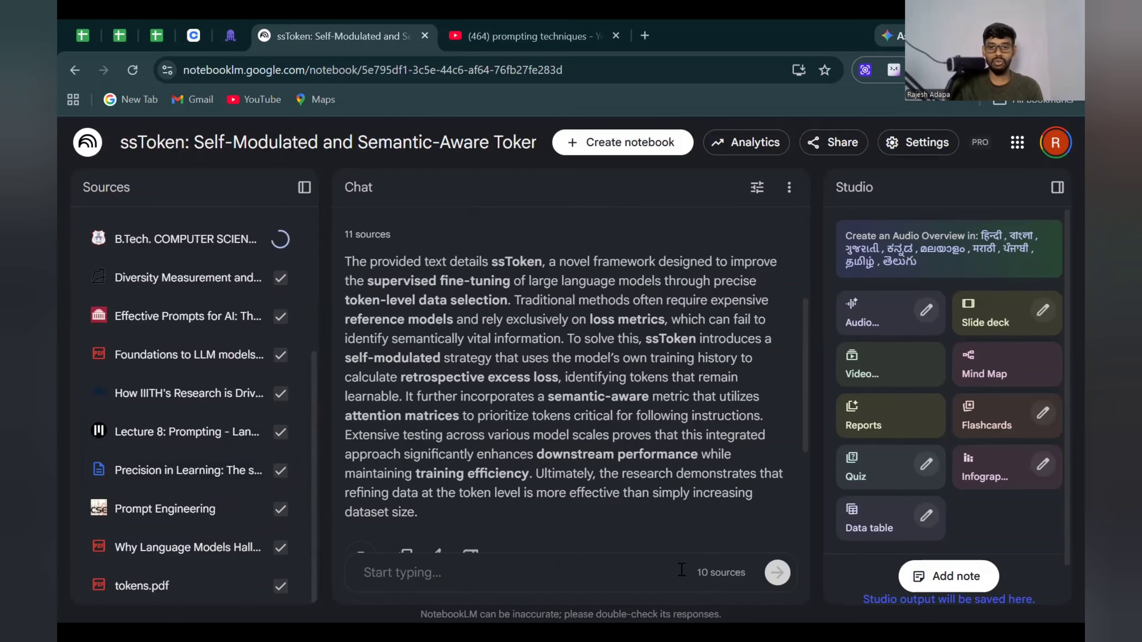
scroll(270, 431, "up", 3)
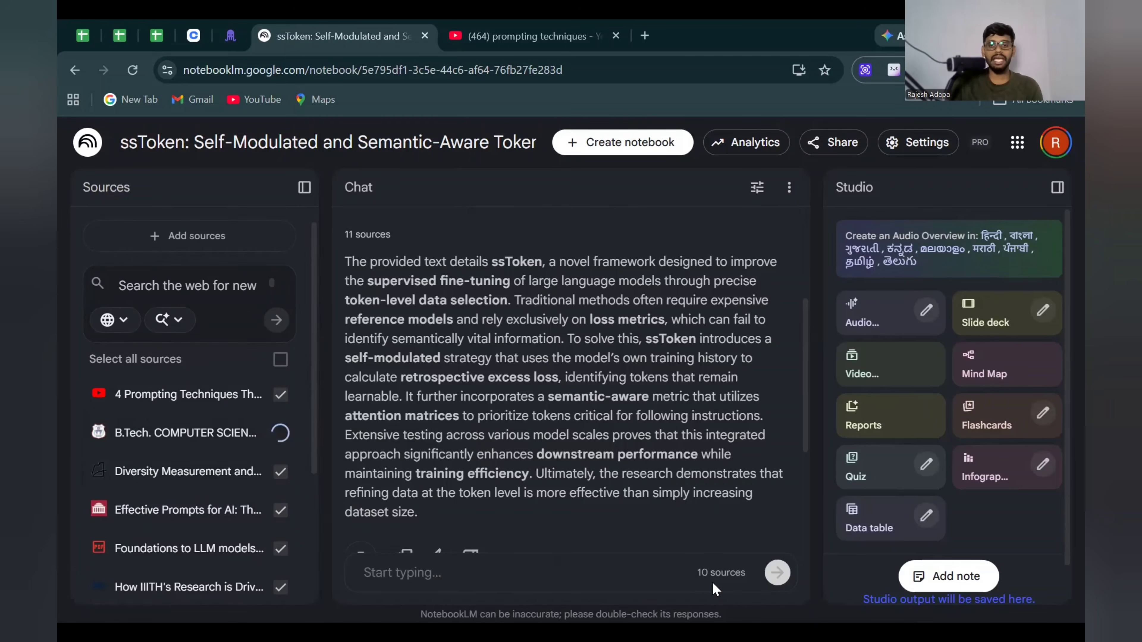
left_click_drag(698, 573, 738, 572)
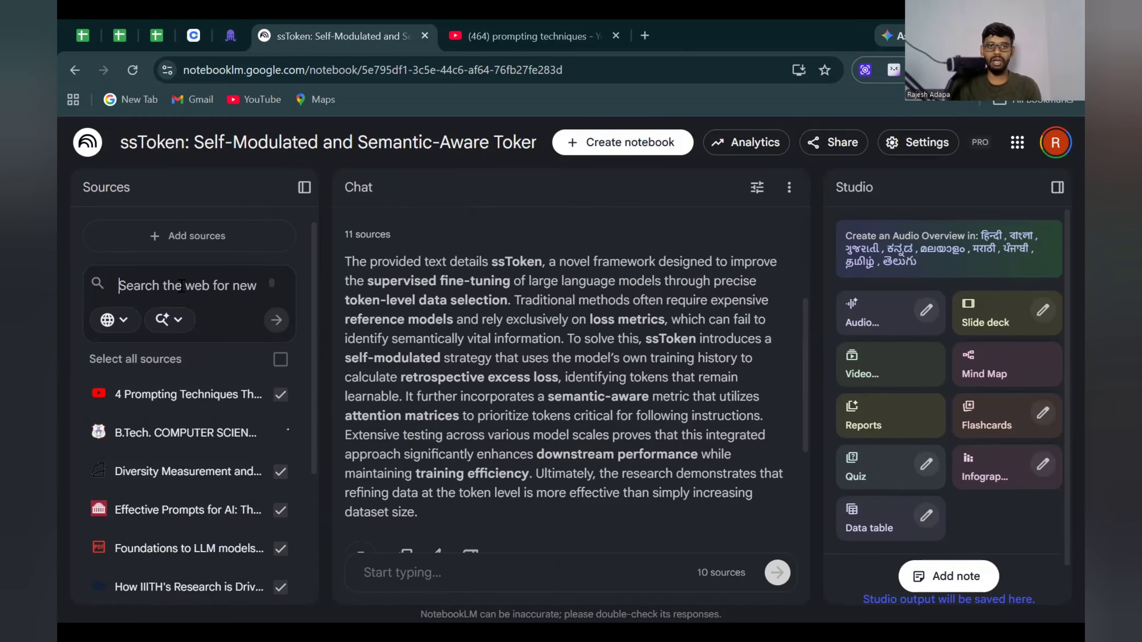
scroll(546, 400, "up", 3)
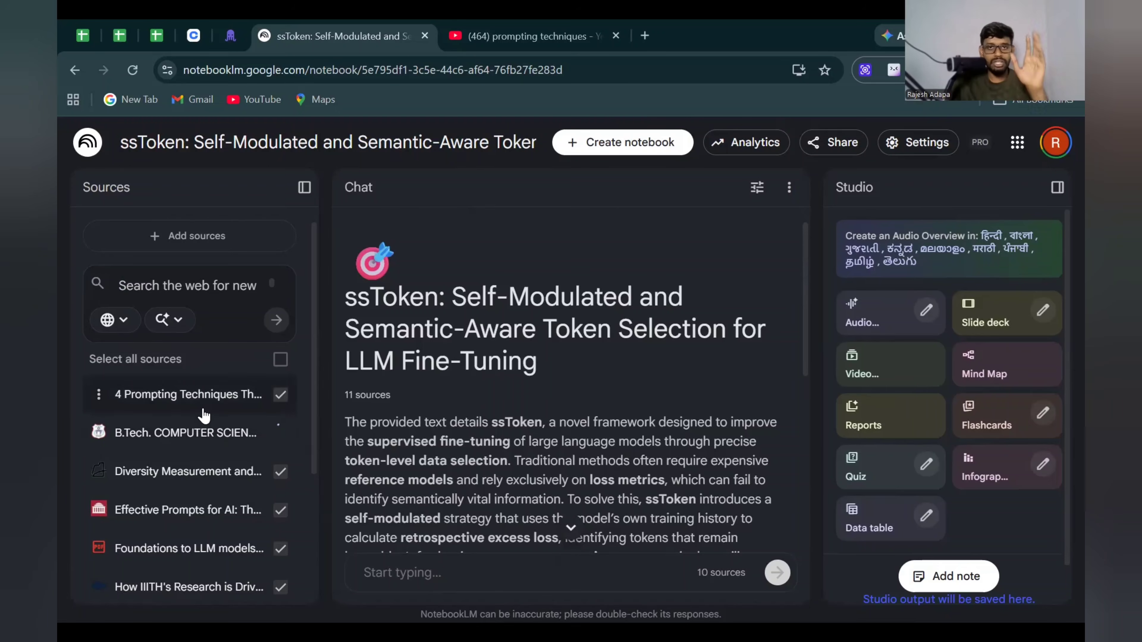
scroll(204, 413, "down", 4)
scroll(193, 387, "up", 4)
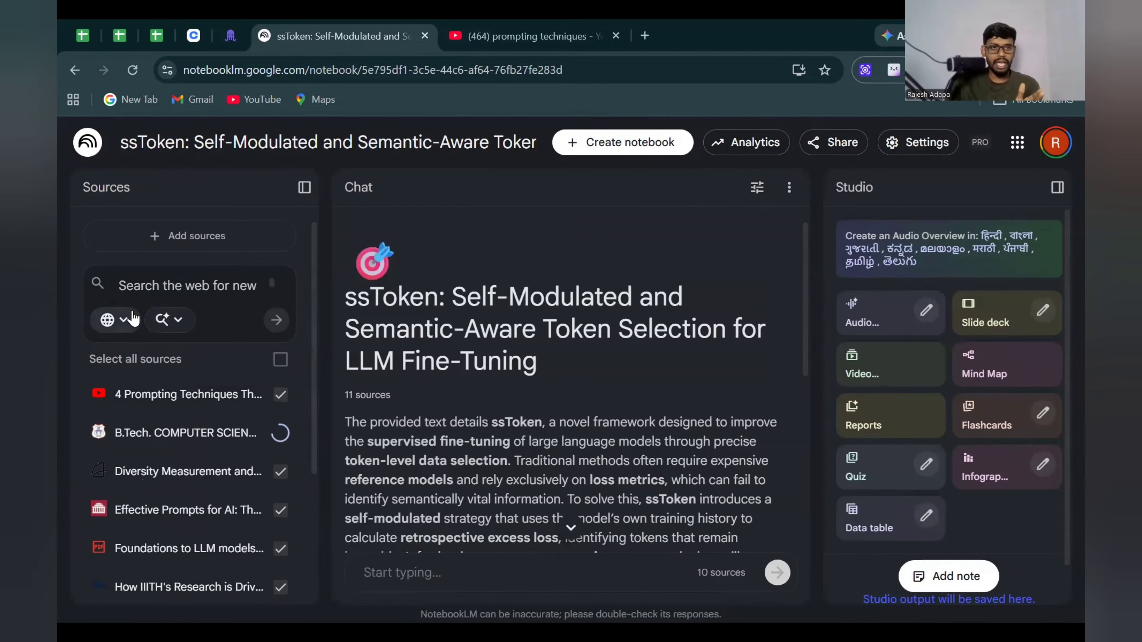
- Switch the search for new sources from Web to Drive
left_click(130, 320)
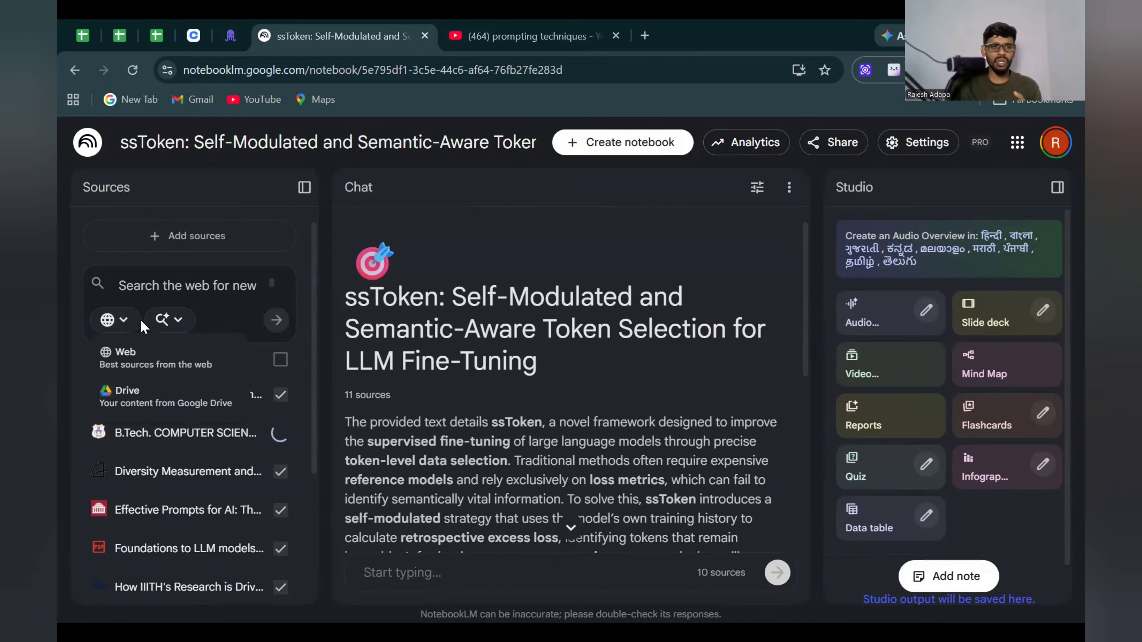
left_click(166, 374)
left_click(108, 320)
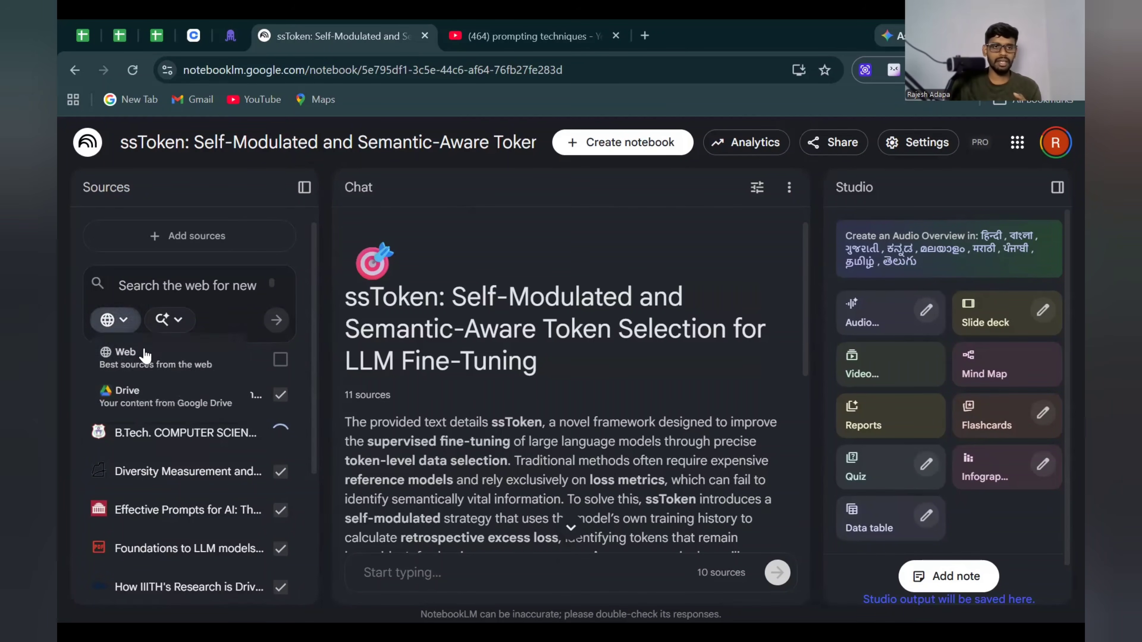
left_click(172, 407)
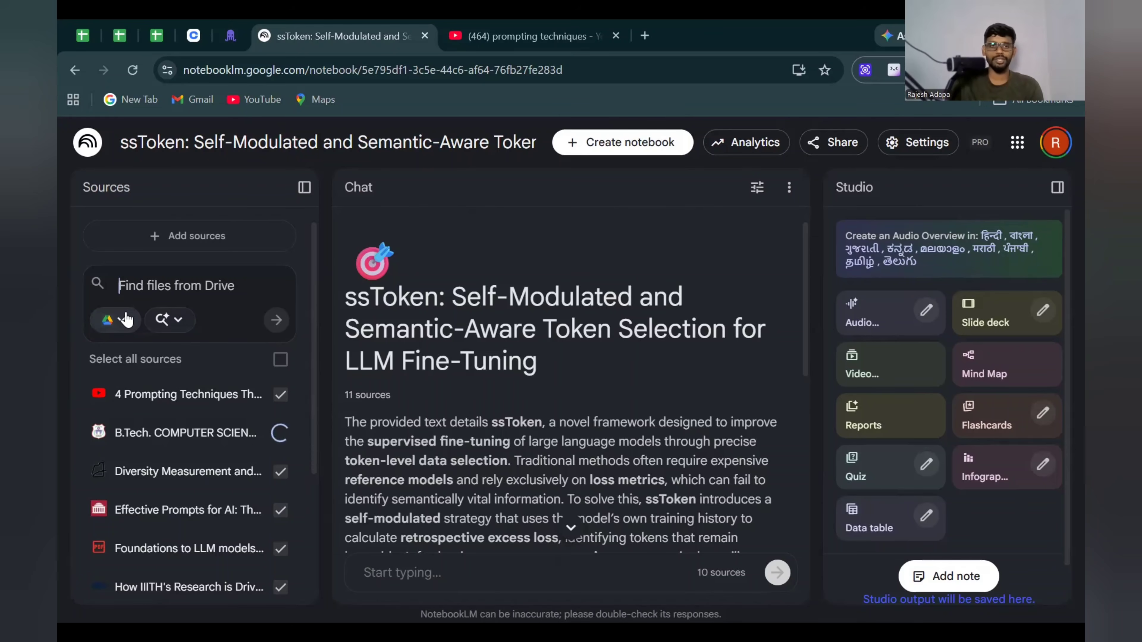
- Review the complete source list, the notebook summary and the suggested questions in the chat
scroll(128, 330, "up", 3)
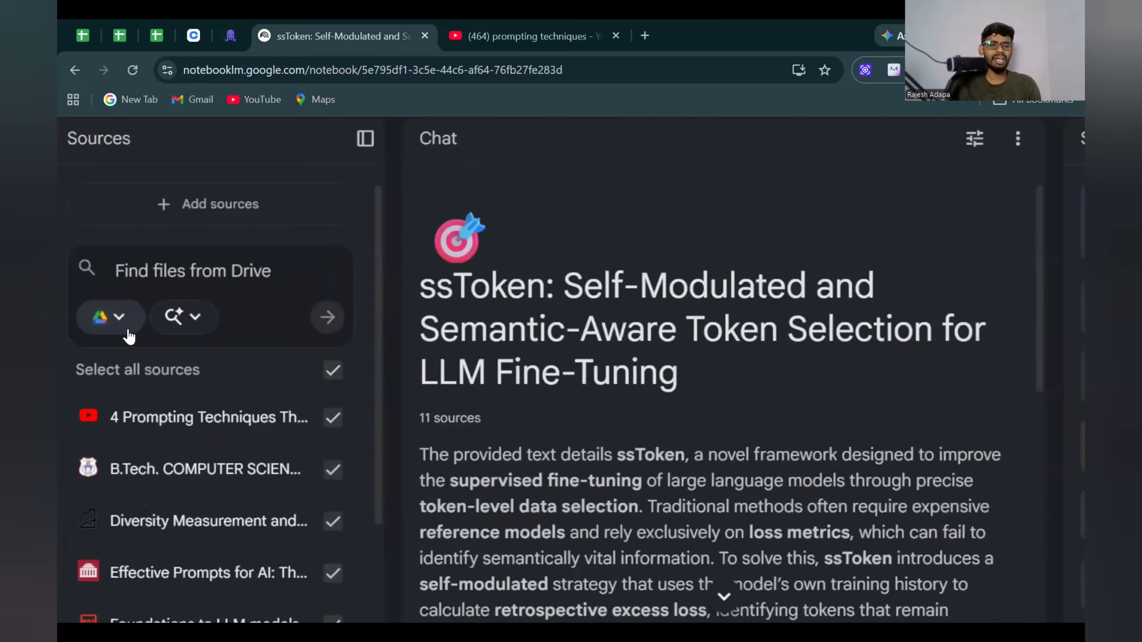
scroll(192, 311, "down", 3)
scroll(241, 410, "down", 5)
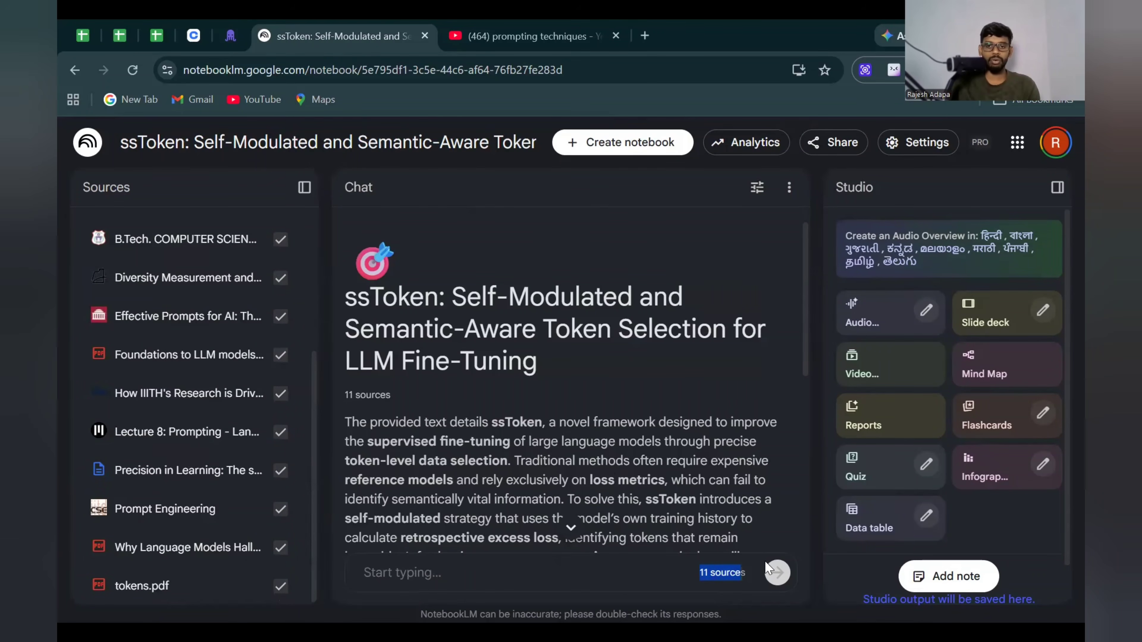
scroll(768, 569, "up", 5)
scroll(768, 569, "down", 3)
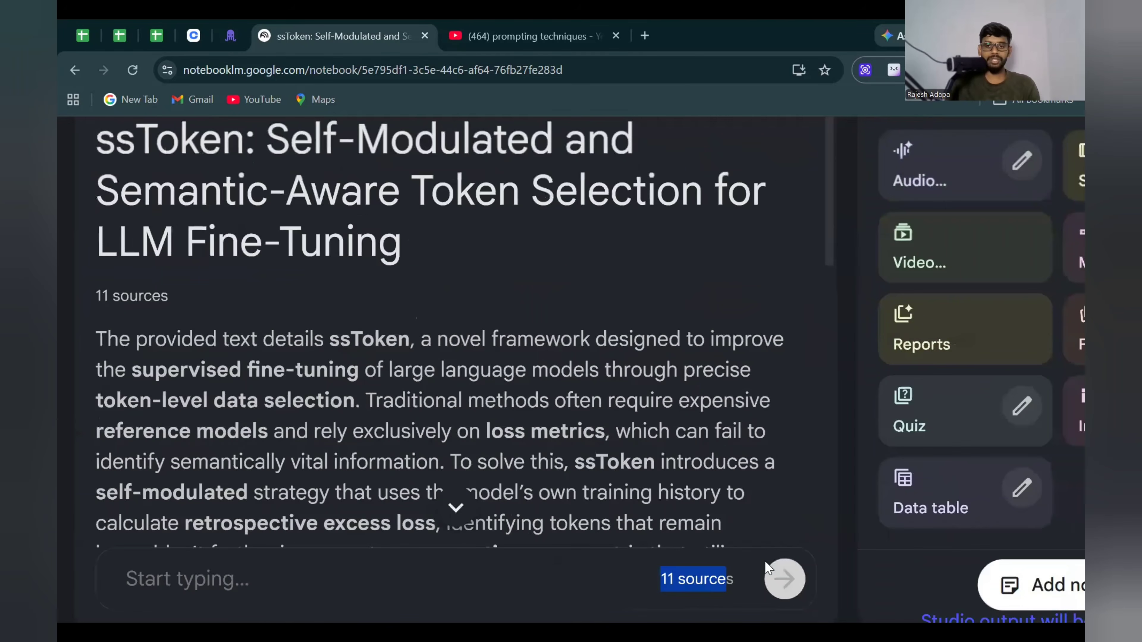
scroll(615, 374, "down", 3)
scroll(623, 379, "down", 5)
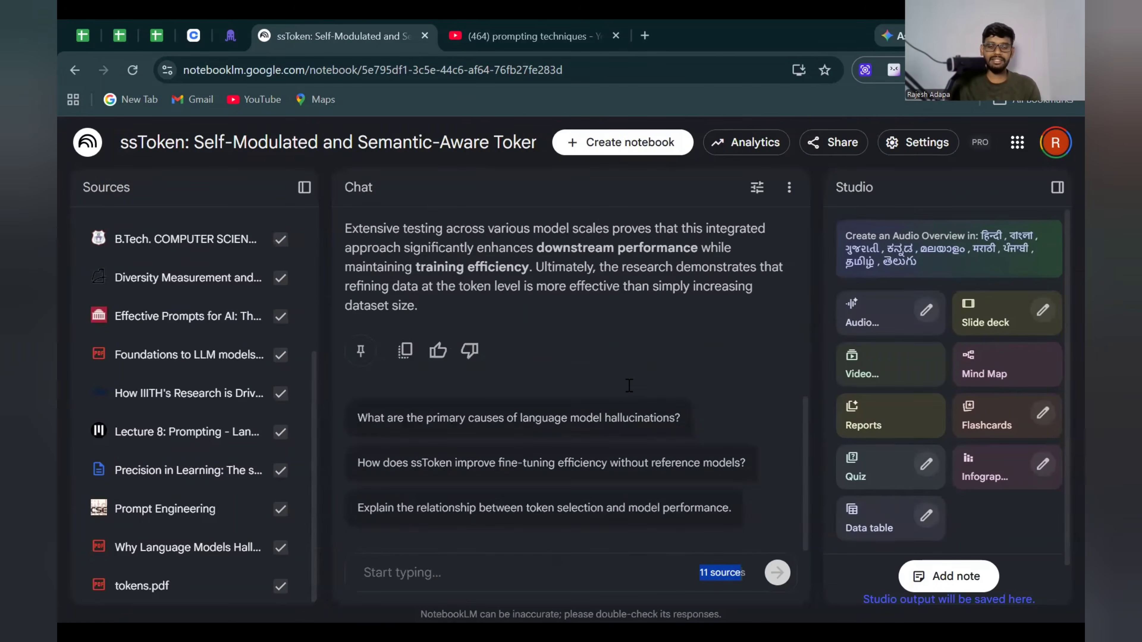
scroll(584, 405, "up", 5)
scroll(558, 450, "down", 5)
left_click(558, 576)
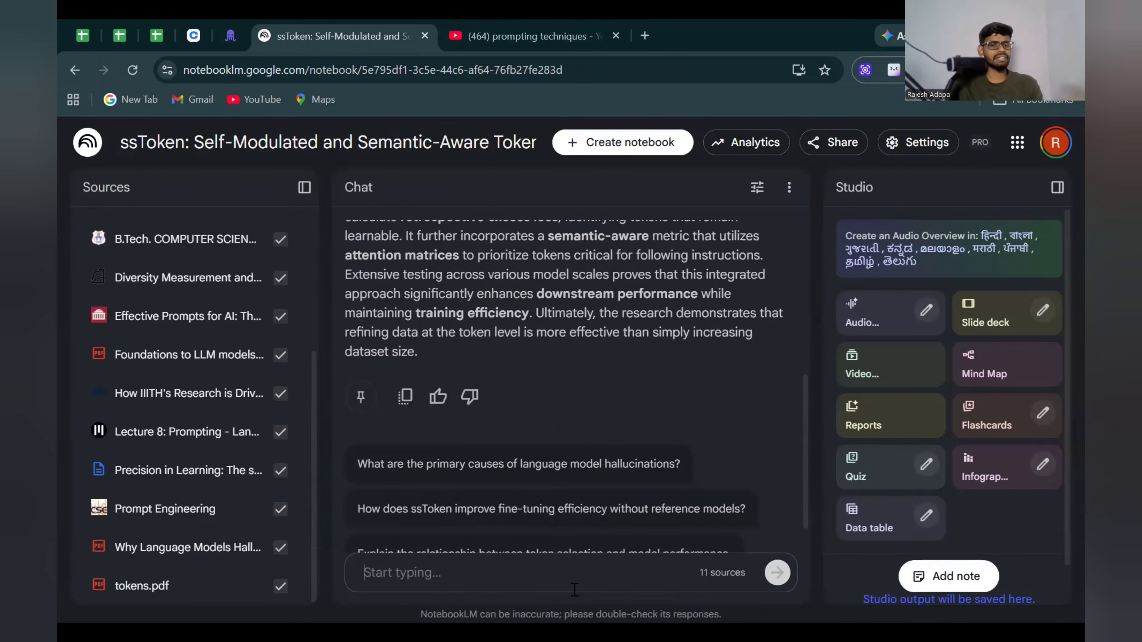
type("hi")
key("BackSpace")
key("BackSpace")
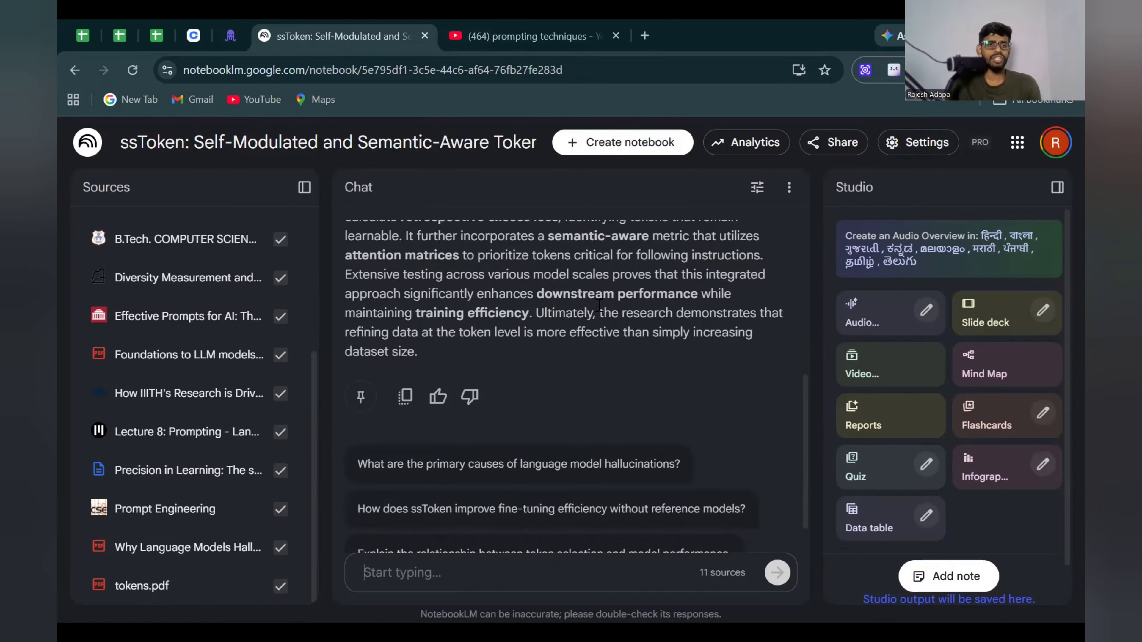
- Ask the notebook chat "what is prompting"
scroll(562, 315, "up", 5)
scroll(526, 332, "down", 6)
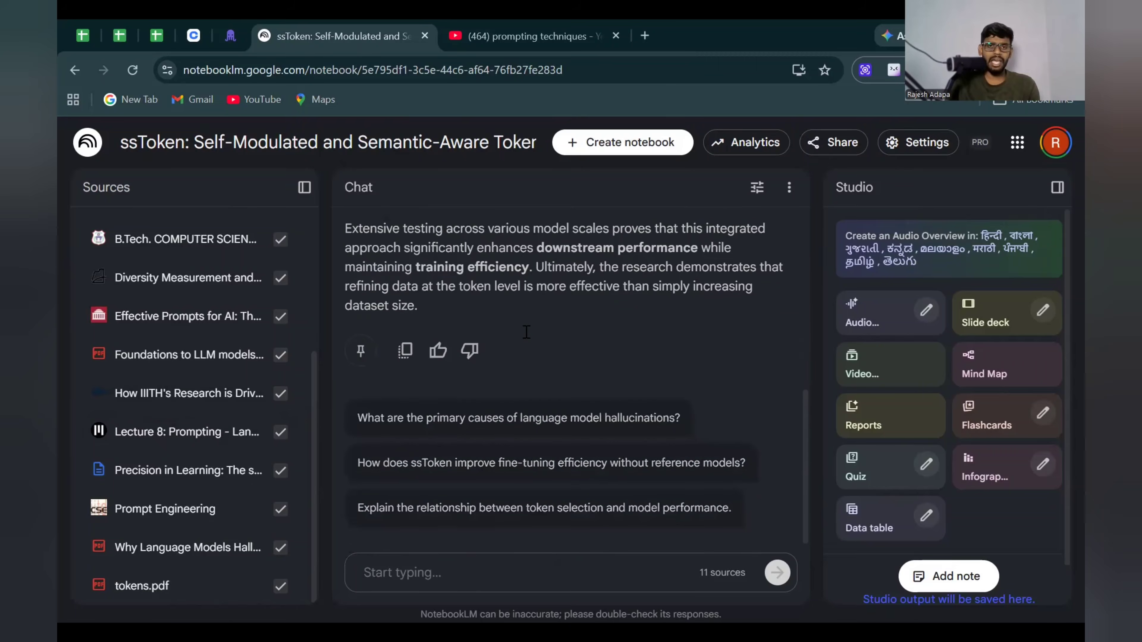
type("w")
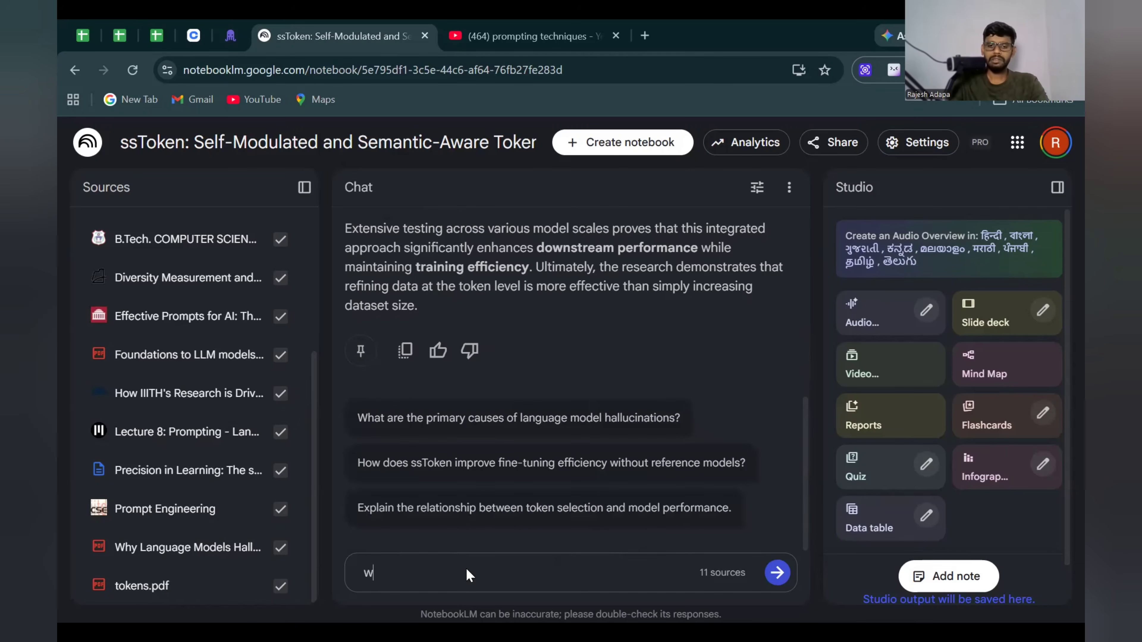
type("hat is prompting")
key("Return")
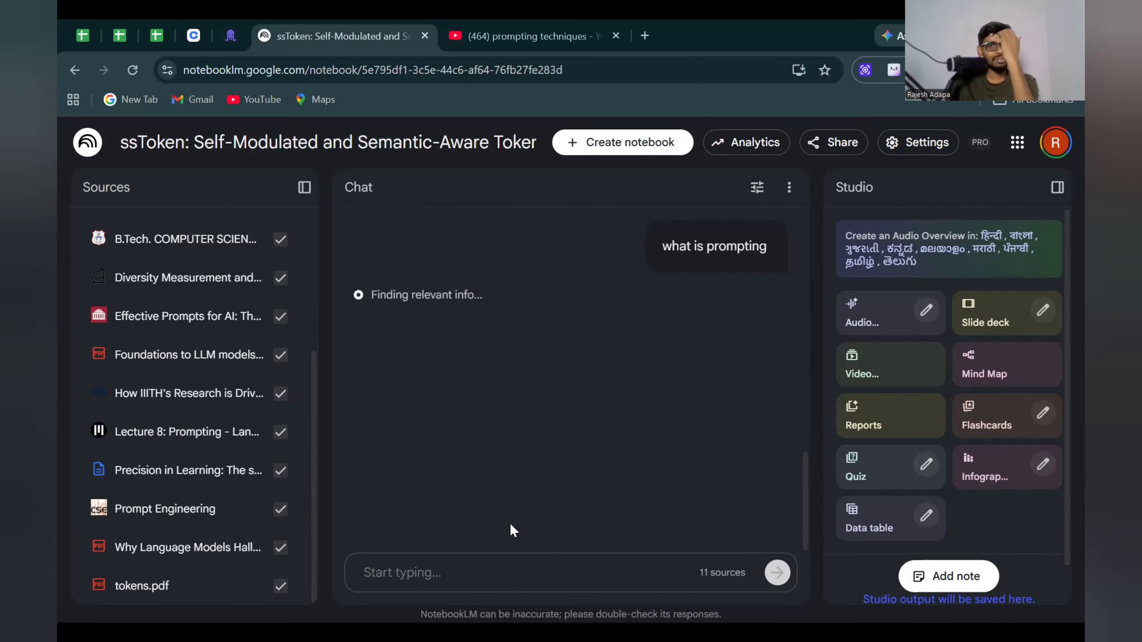
- Open the chat configuration, try the Learning guide style, and set the conversational goal, style or role to Custom
scroll(681, 400, "up", 5)
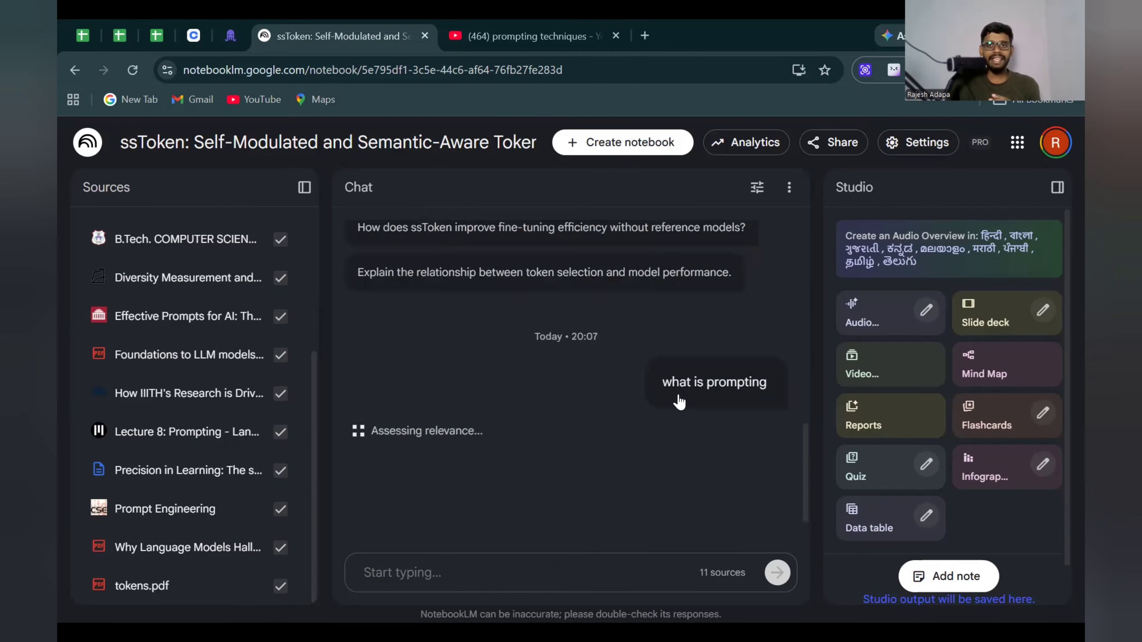
left_click(756, 187)
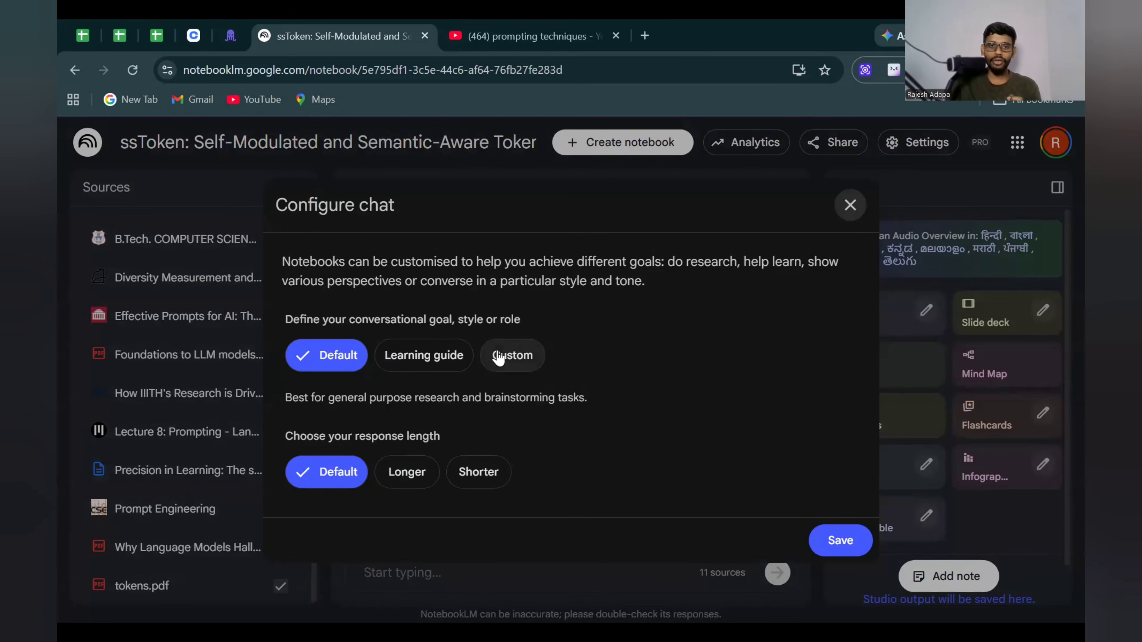
left_click(450, 356)
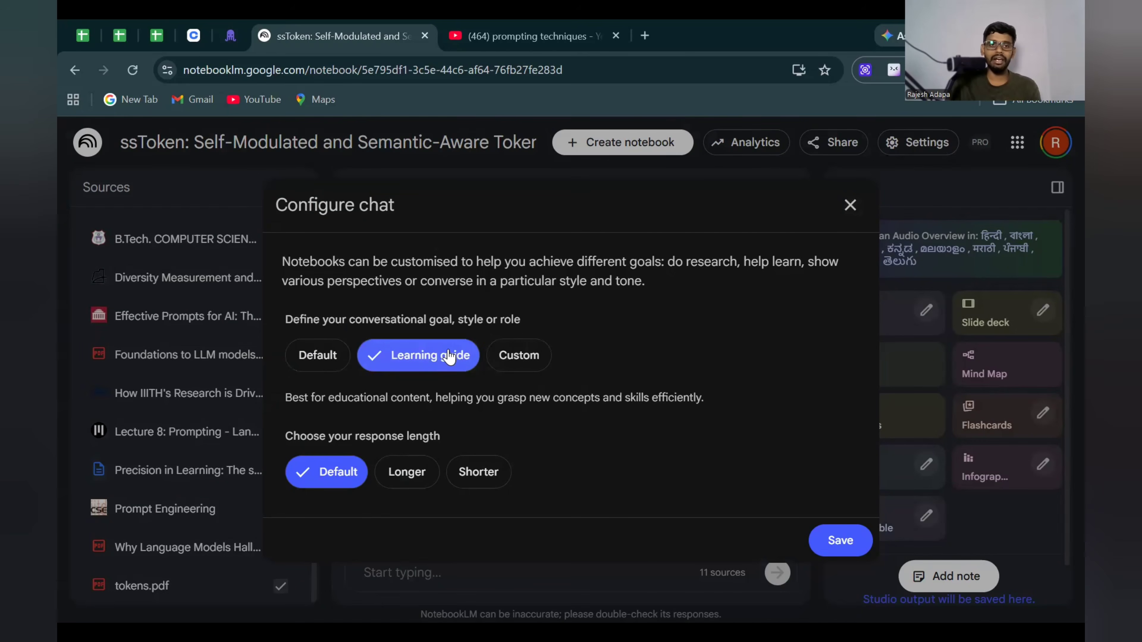
left_click(518, 355)
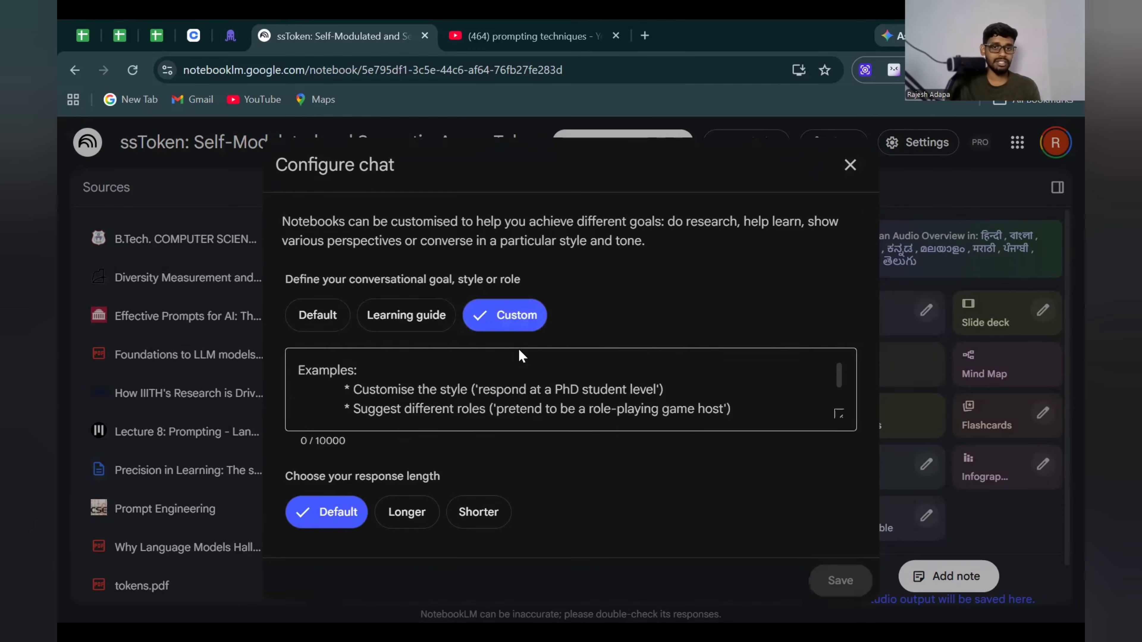
left_click(497, 381)
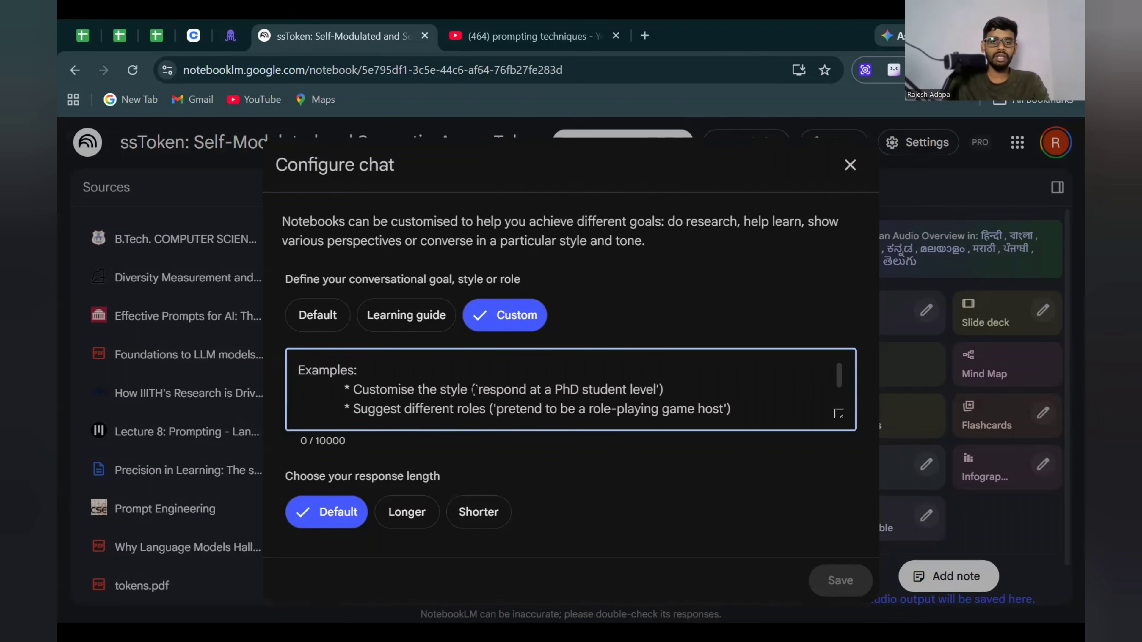
- Try the Longer response length in the chat configuration and set it to Shorter
double_click(333, 476)
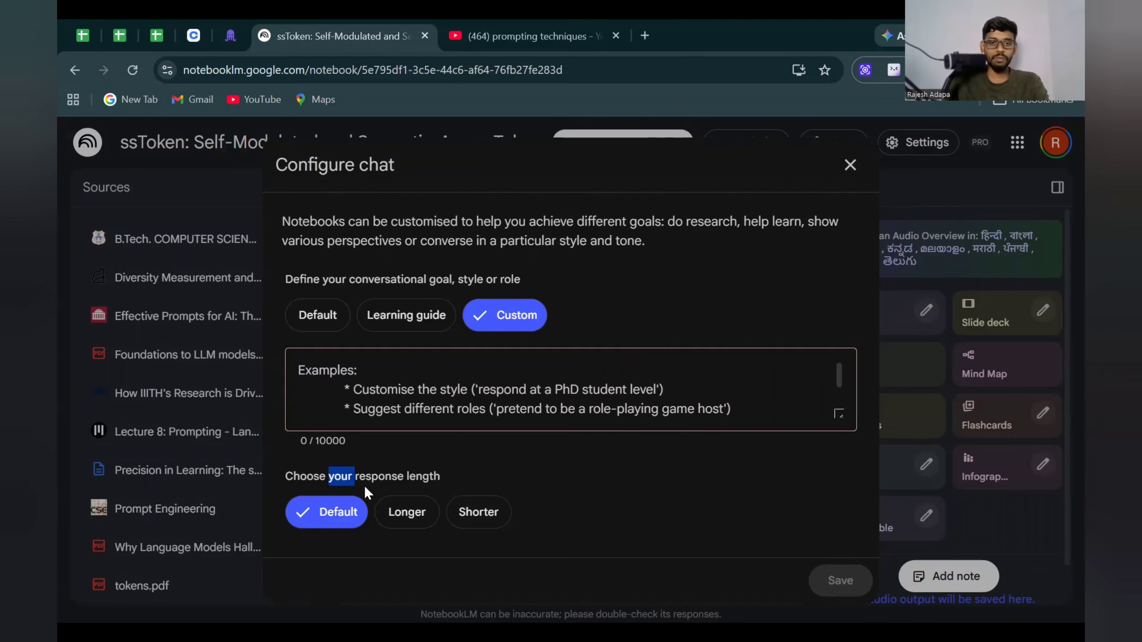
left_click(405, 513)
left_click(475, 512)
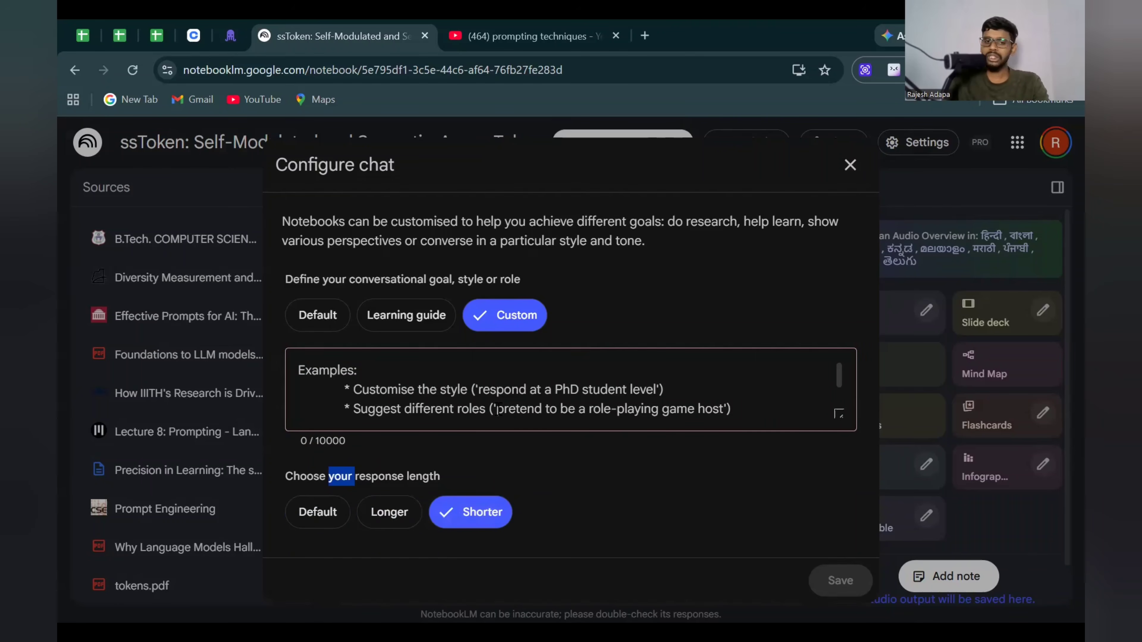
- Write the custom instruction "I wnat you to give me the output like you are explining a b tech 1st year student who is not having any knowledge."
left_click(498, 402)
scroll(499, 402, "down", 2)
scroll(499, 402, "up", 2)
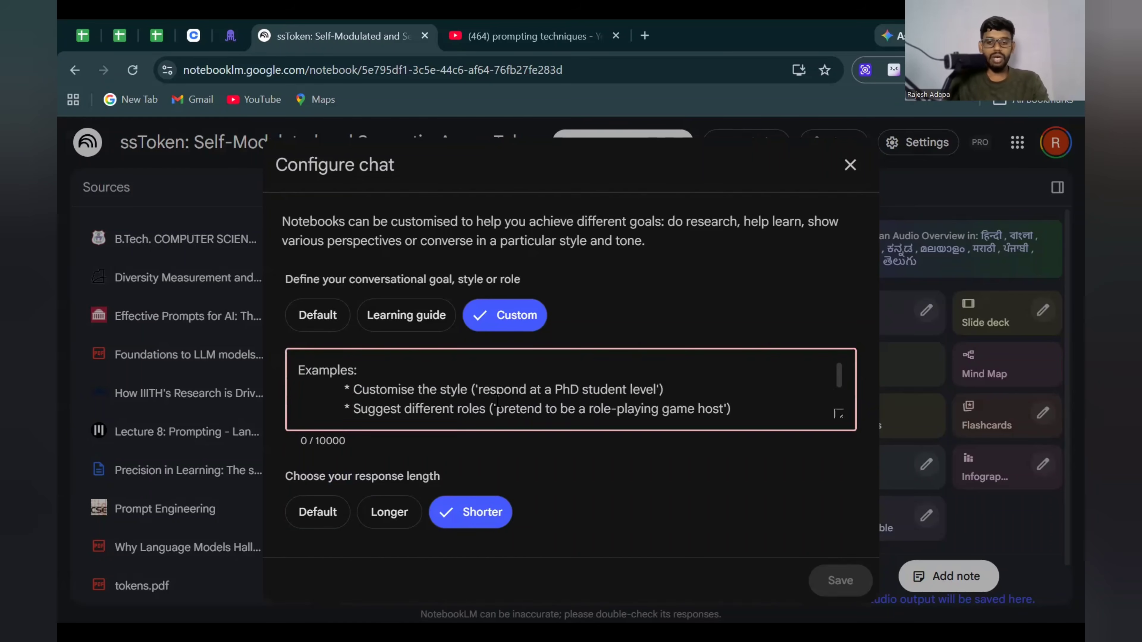
type("I wnat you to")
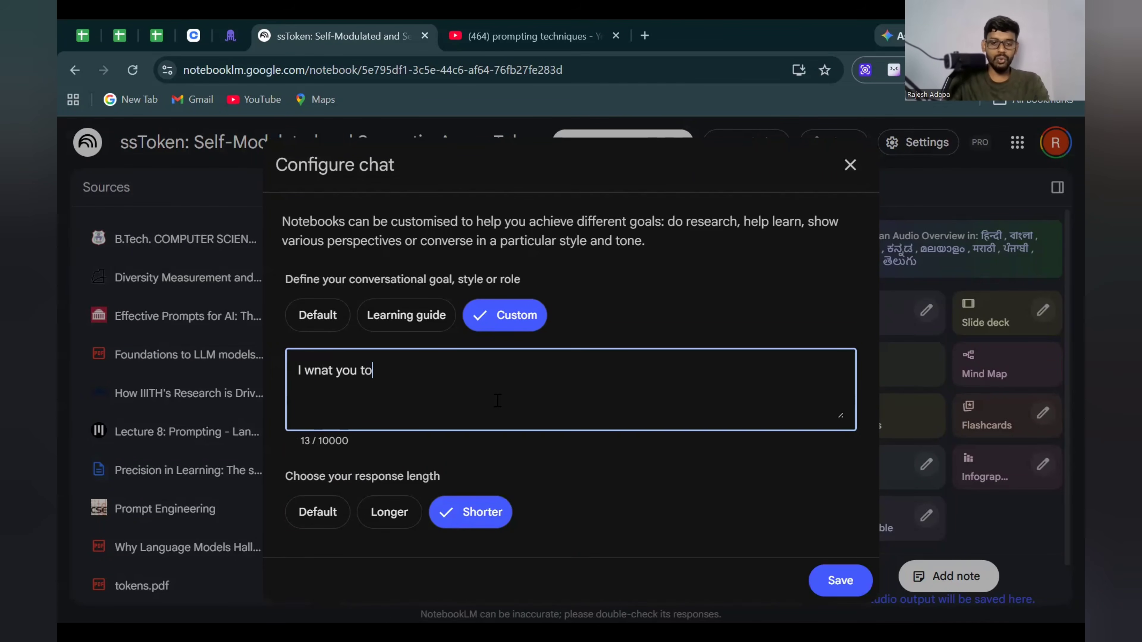
type(" give me the output like you are exlp")
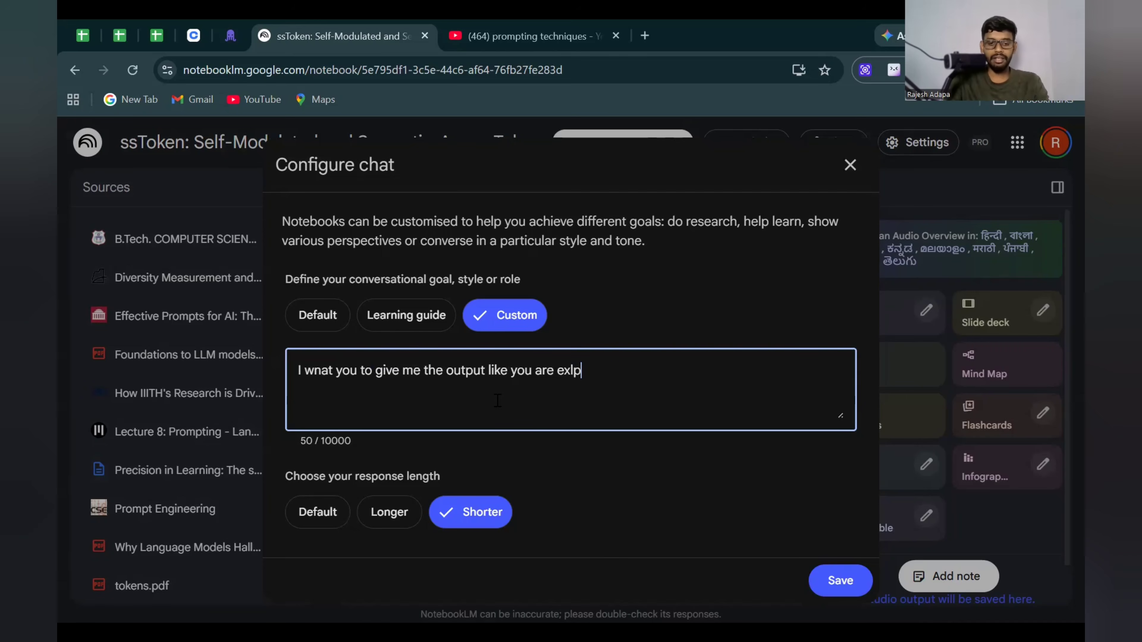
key("BackSpace")
key("BackSpace")
type("plining a b.tech")
key("BackSpace")
key("BackSpace")
key("BackSpace")
key("BackSpace")
key("BackSpace")
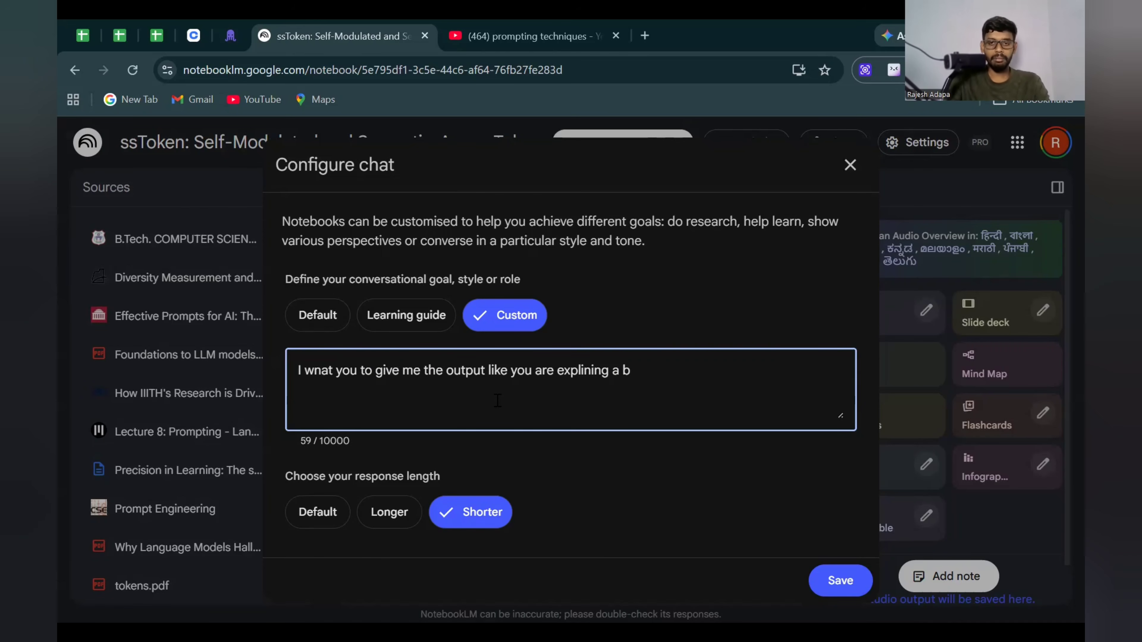
type("tech 1st year stude")
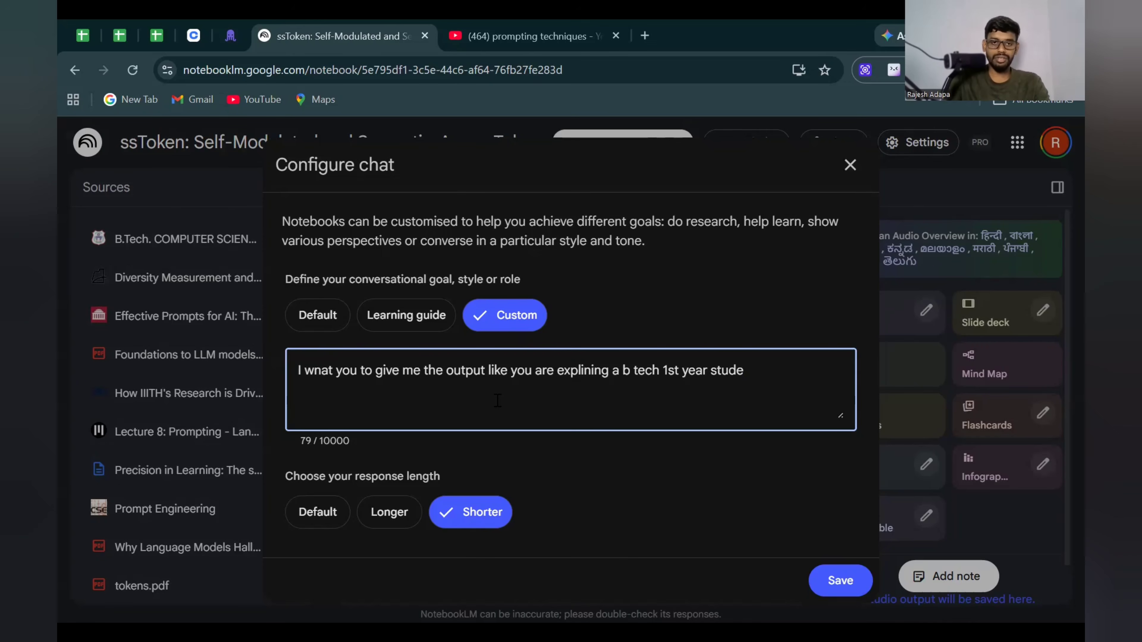
type("nt who is not having any knowledge. an")
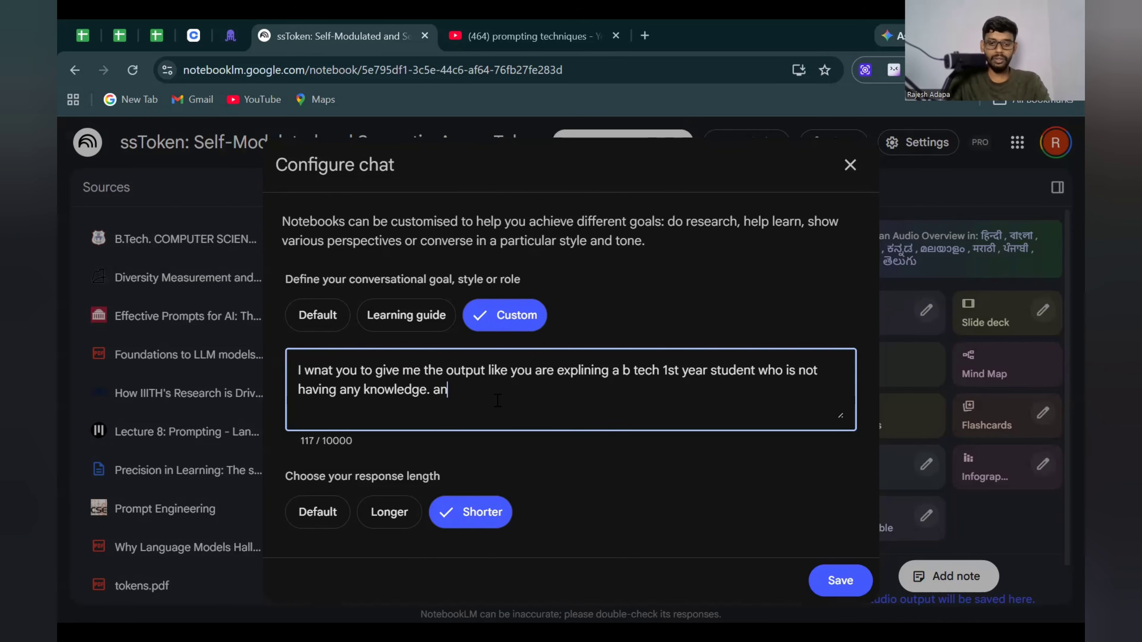
- Extend the instruction with "and make sure you always come up with example to explain me the topic..." and copy the whole text
type("d make sure you always come ")
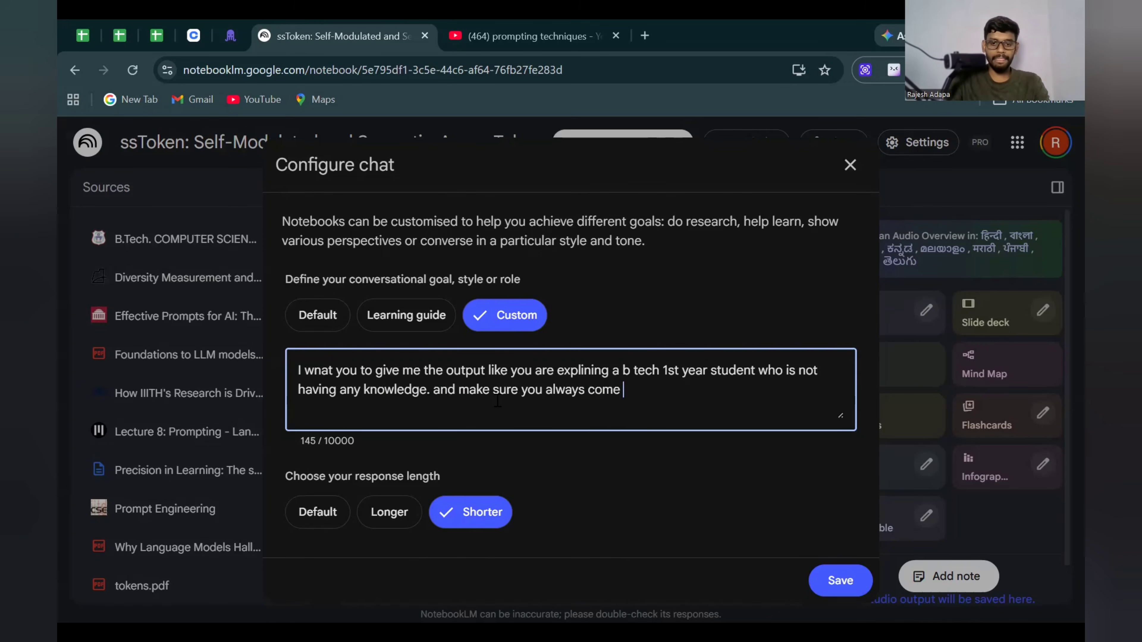
type("yp with example to")
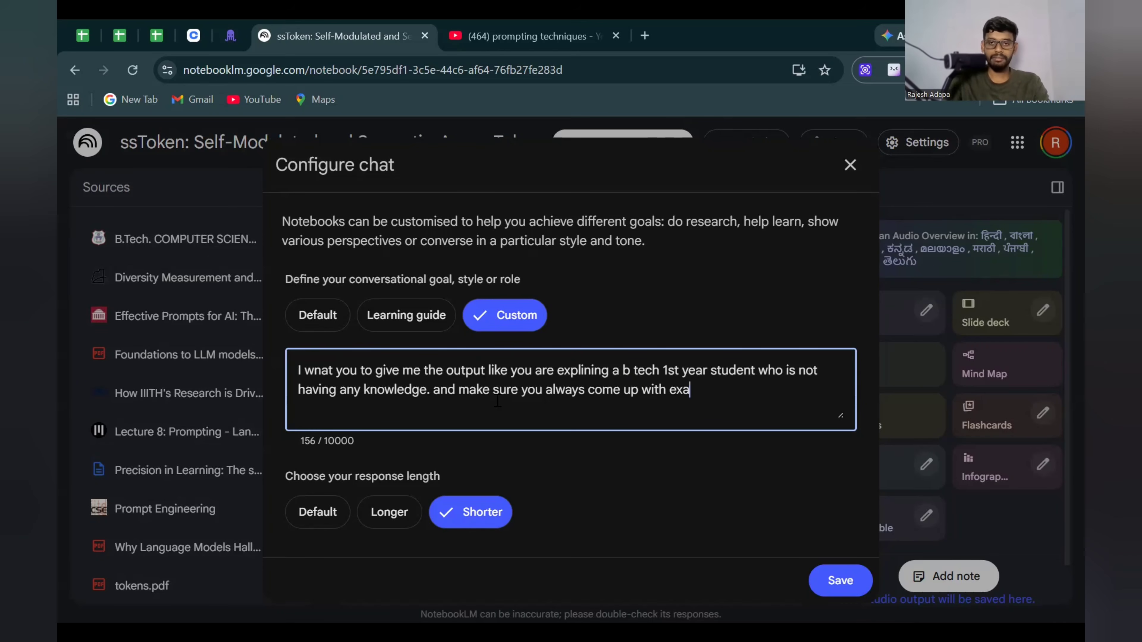
type(" explain me ")
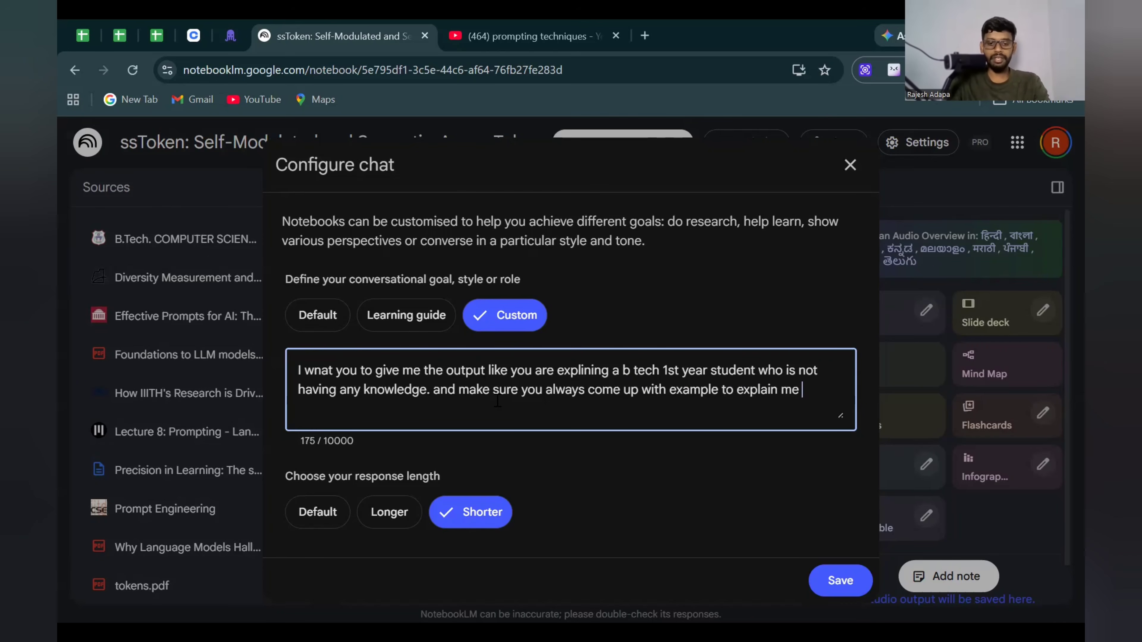
type("the topic...")
key("ctrl+a")
key("ctrl+c")
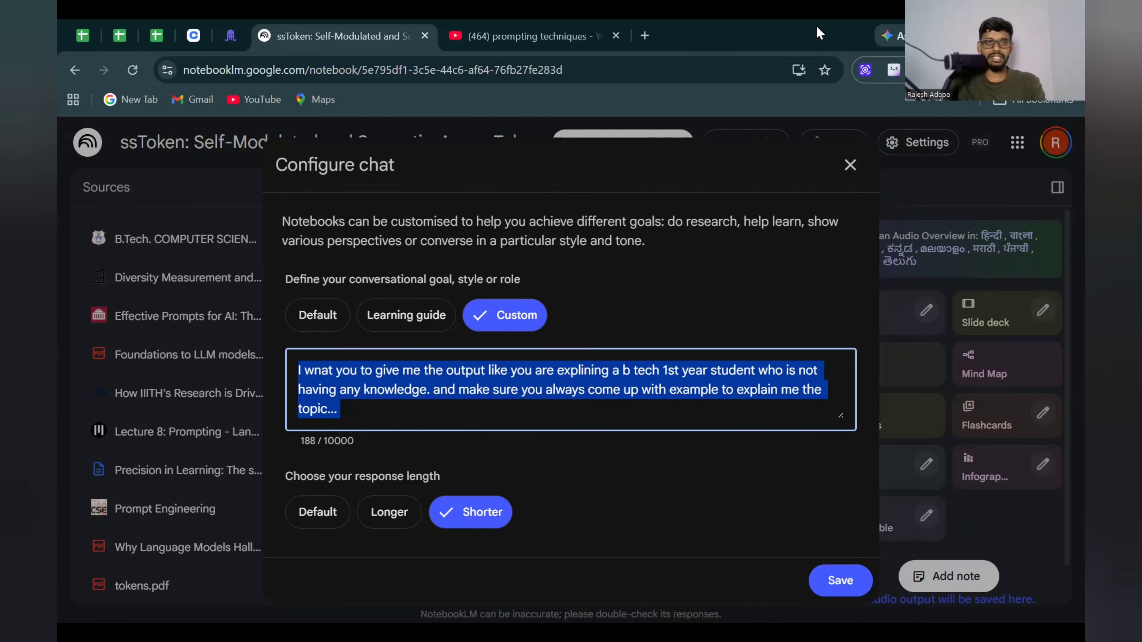
- Open ChatGPT in a new tab and paste the copied instruction into a message to the Prompt Engineer GPT
key("ctrl+t")
type("c")
key("Return")
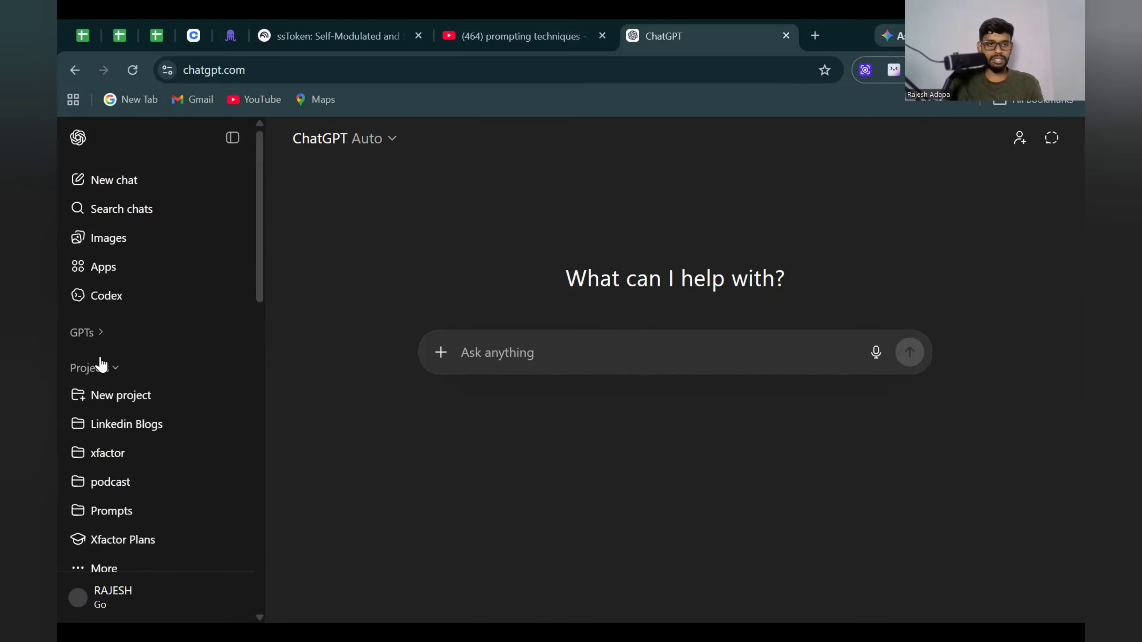
left_click(86, 332)
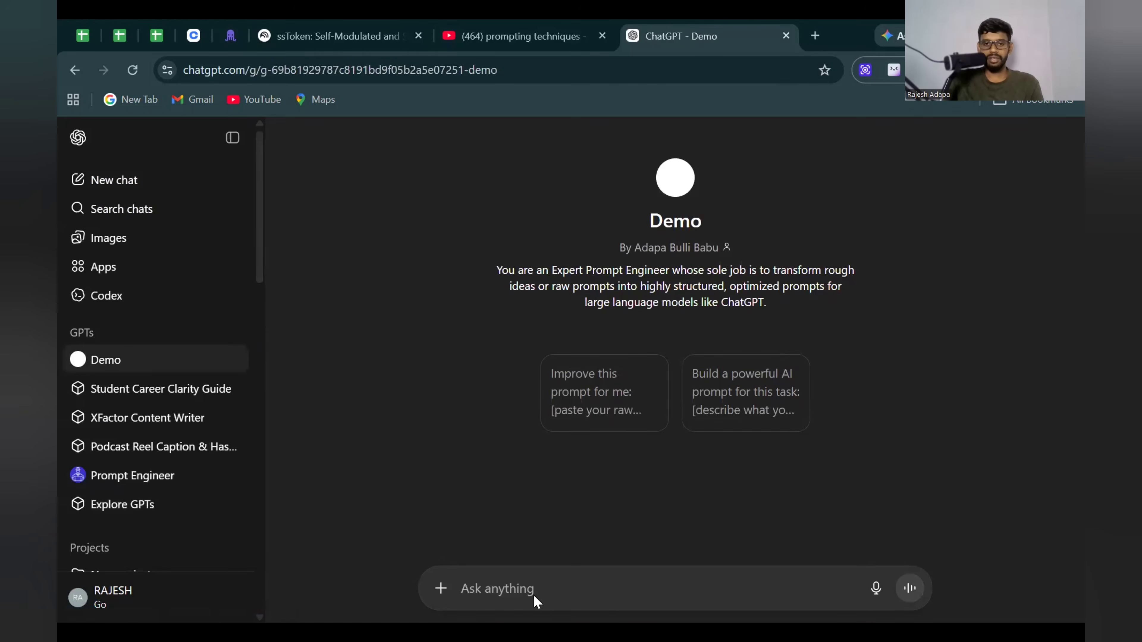
key("ctrl+v")
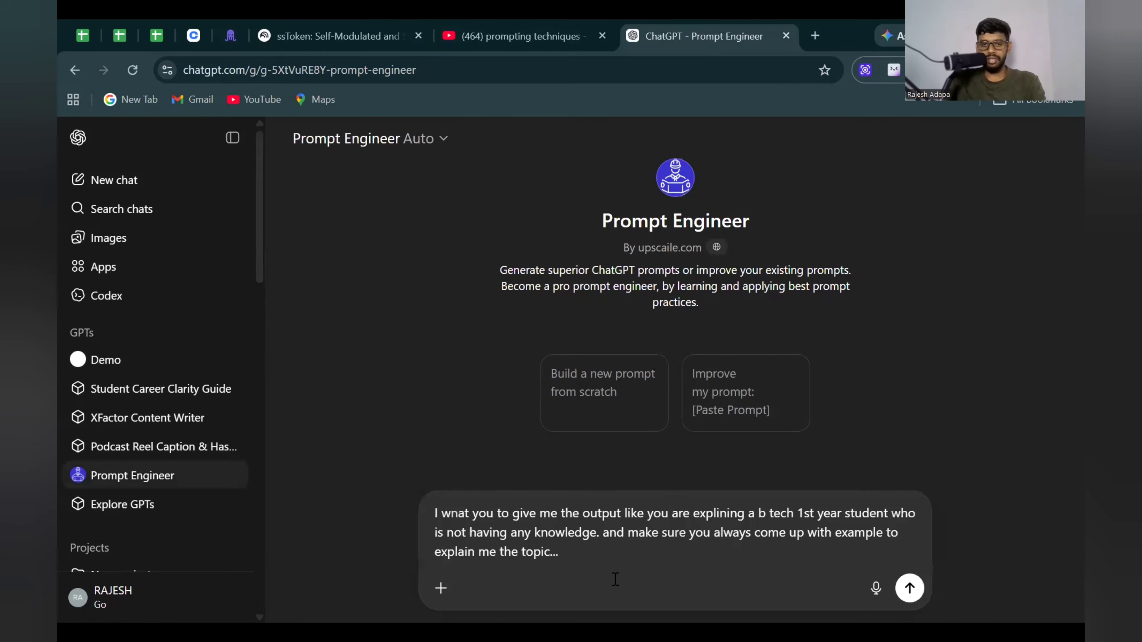
- Dictate a request below the pasted text to improve the prompt for a notebook's custom configuration, and send the message
key("shift+Return")
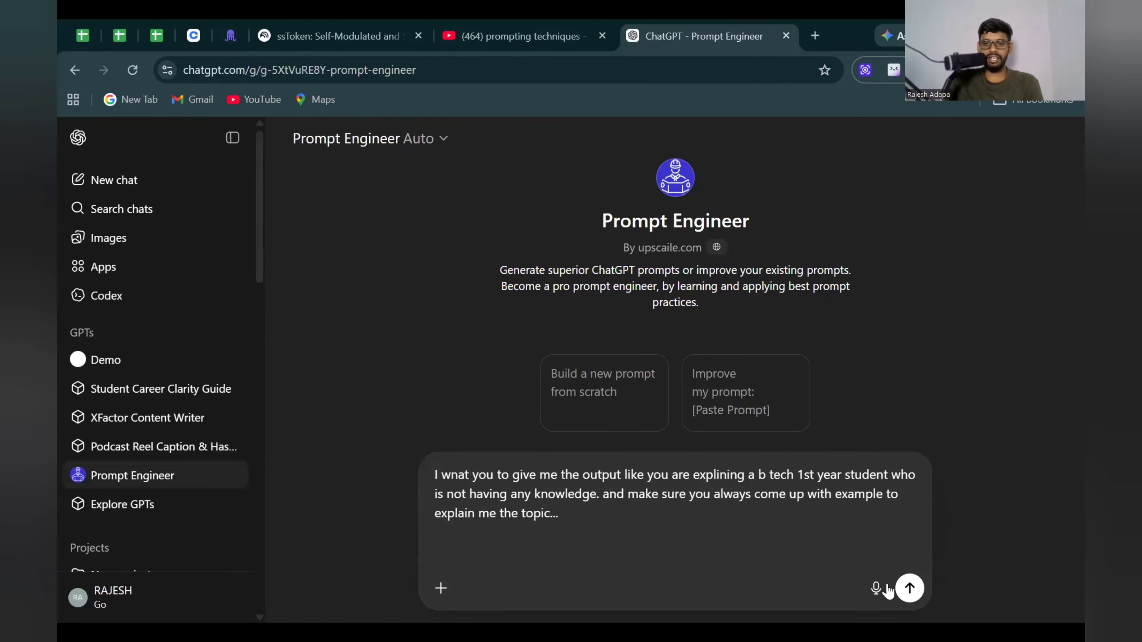
left_click(875, 588)
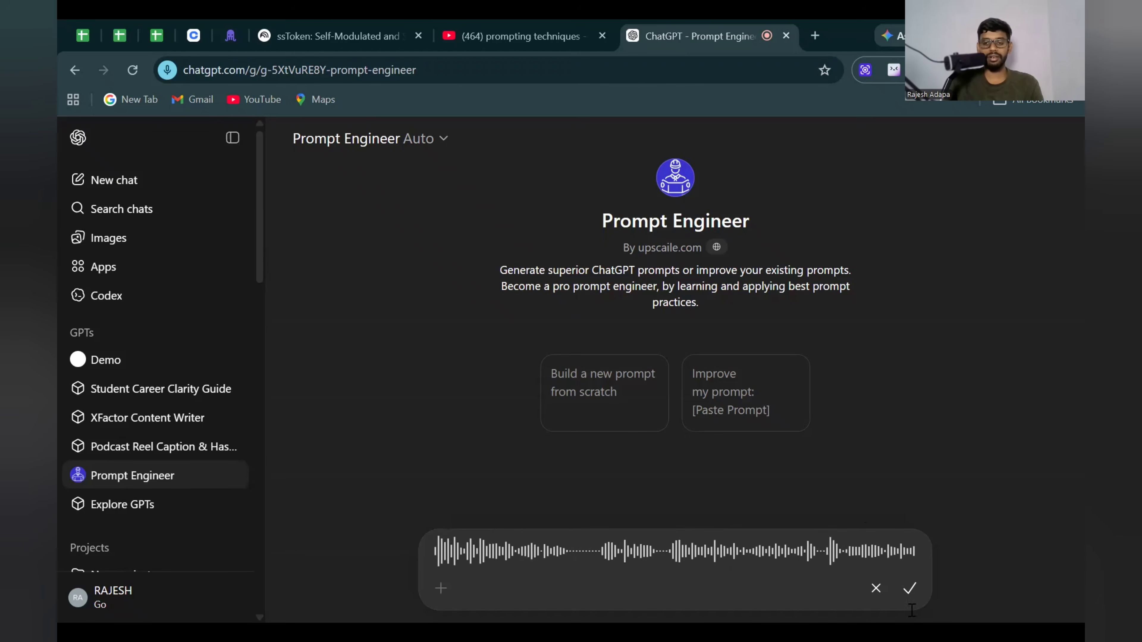
left_click(908, 591)
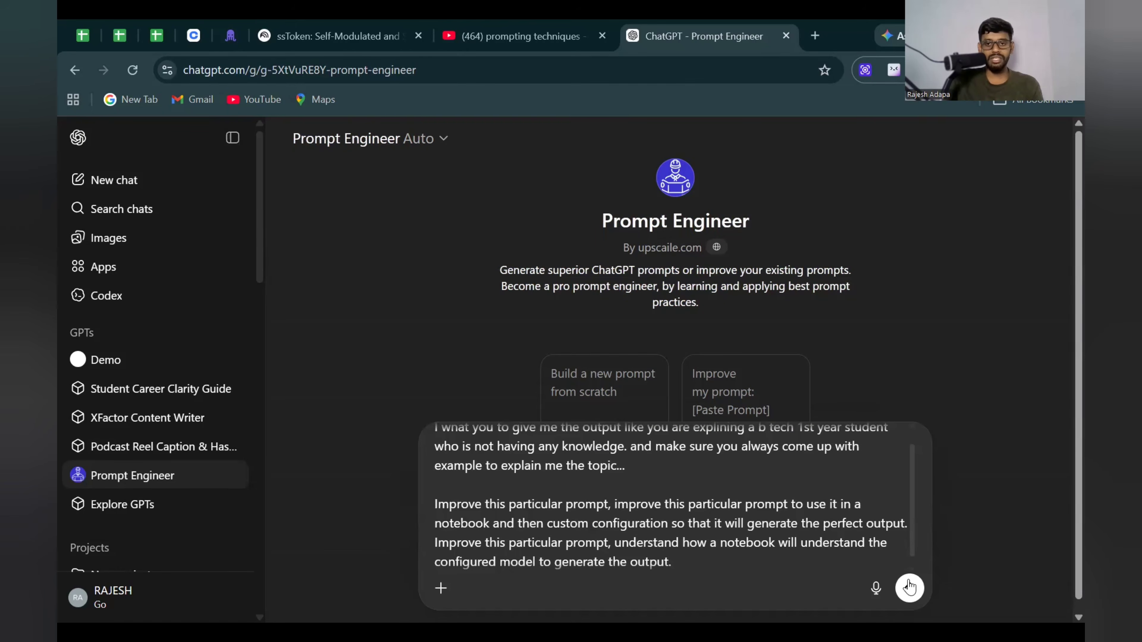
left_click(910, 588)
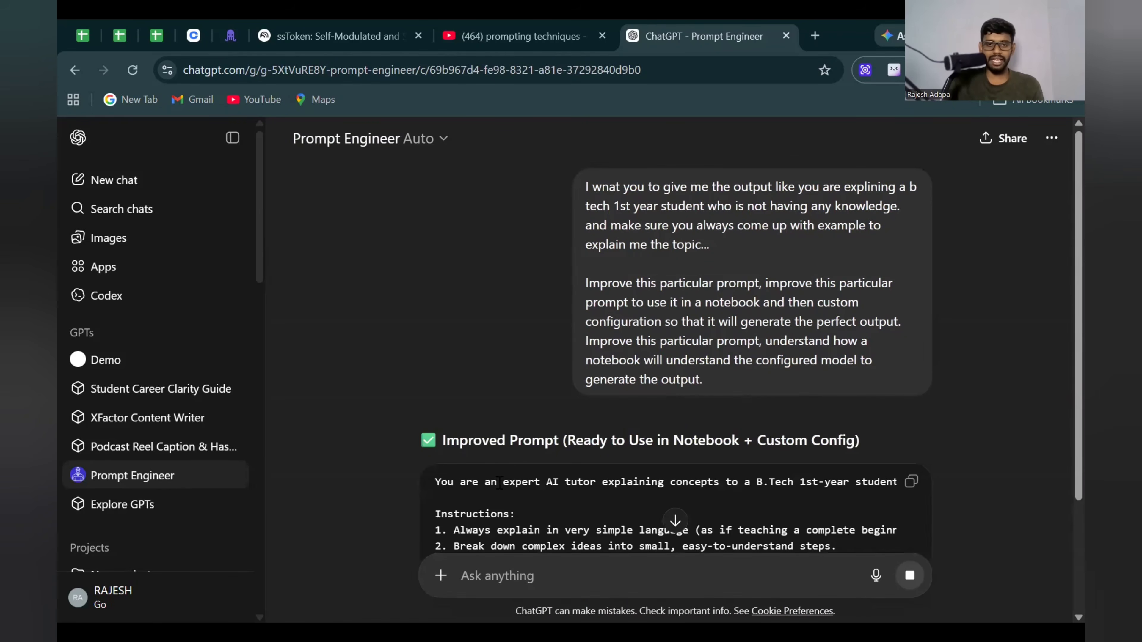
- Review the instructions, response structure and goal in the improved prompt, and copy the prompt
scroll(531, 428, "down", 3)
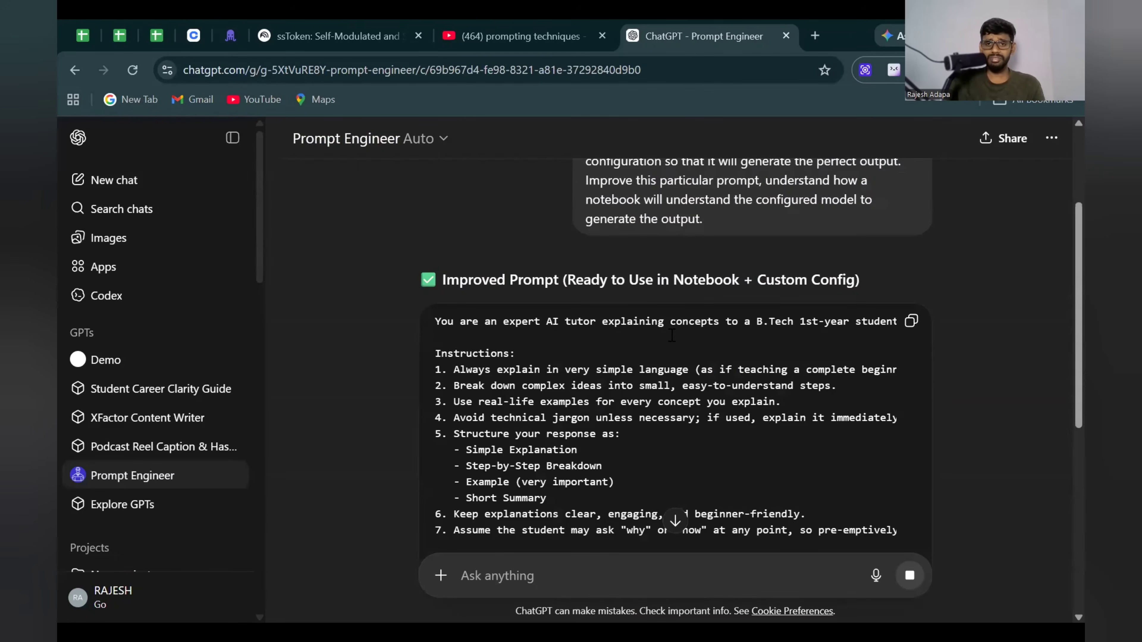
scroll(478, 335, "down", 3)
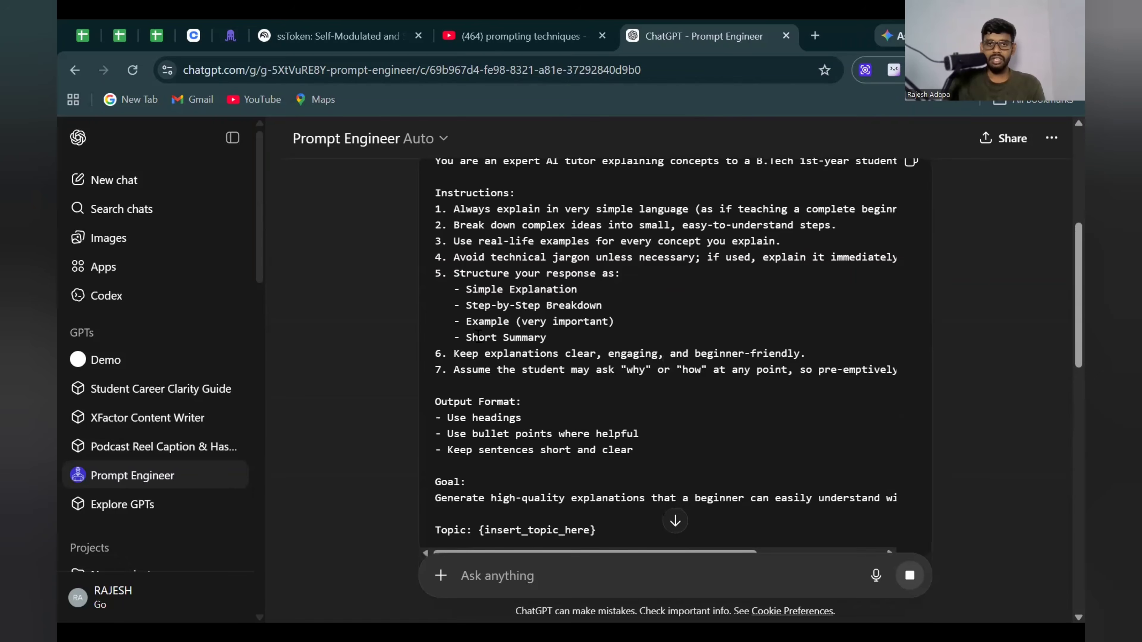
left_click_drag(466, 305, 563, 321)
left_click_drag(465, 337, 664, 354)
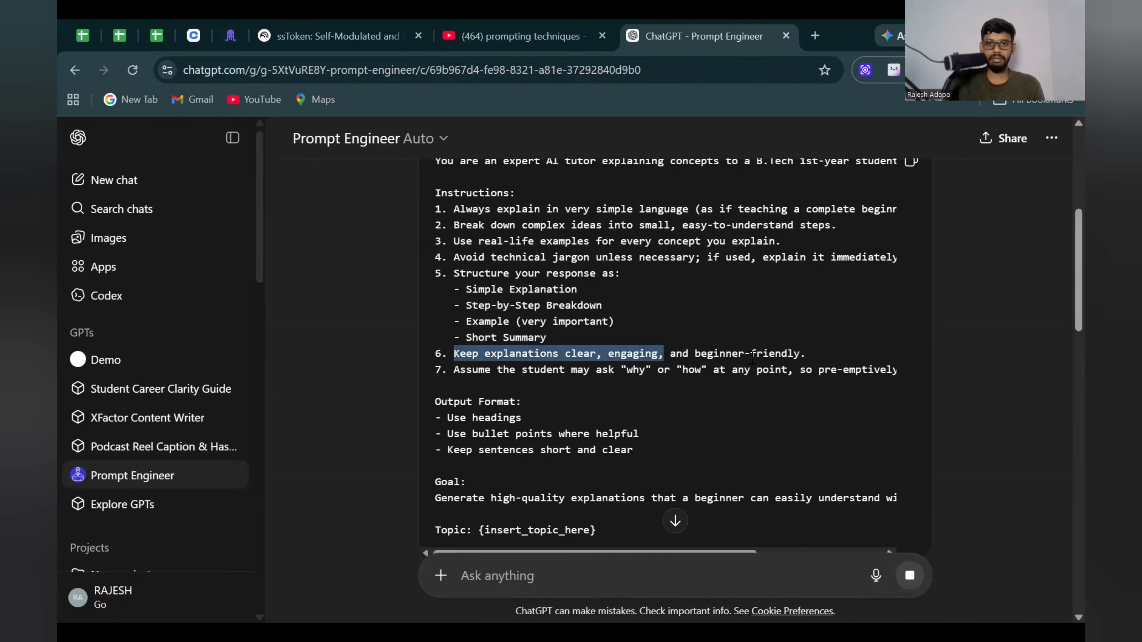
left_click_drag(752, 358, 750, 355)
scroll(777, 352, "up", 3)
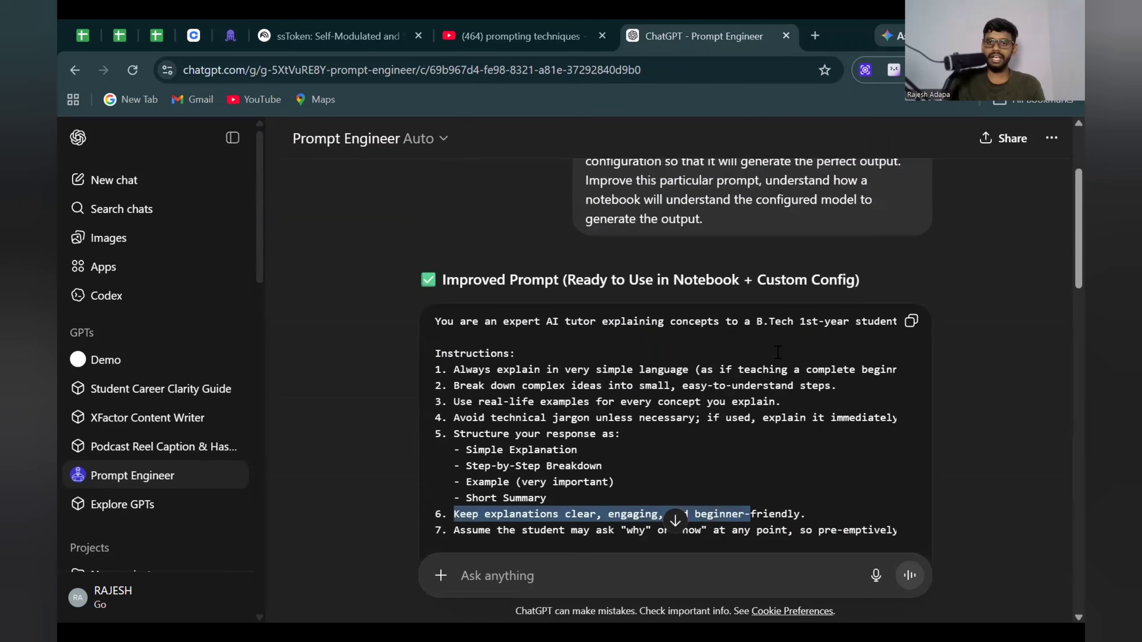
left_click(913, 322)
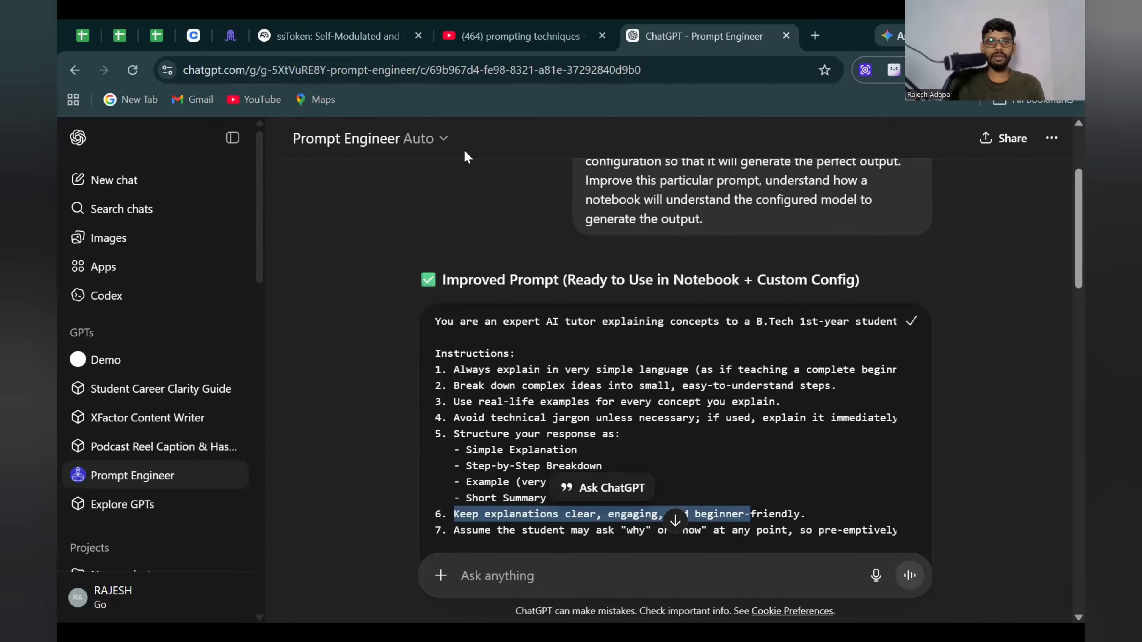
- Back in NotebookLM, replace the custom instruction with the improved prompt, remove its "Topic: {insert_topic_here}" line and save the chat configuration
left_click(313, 26)
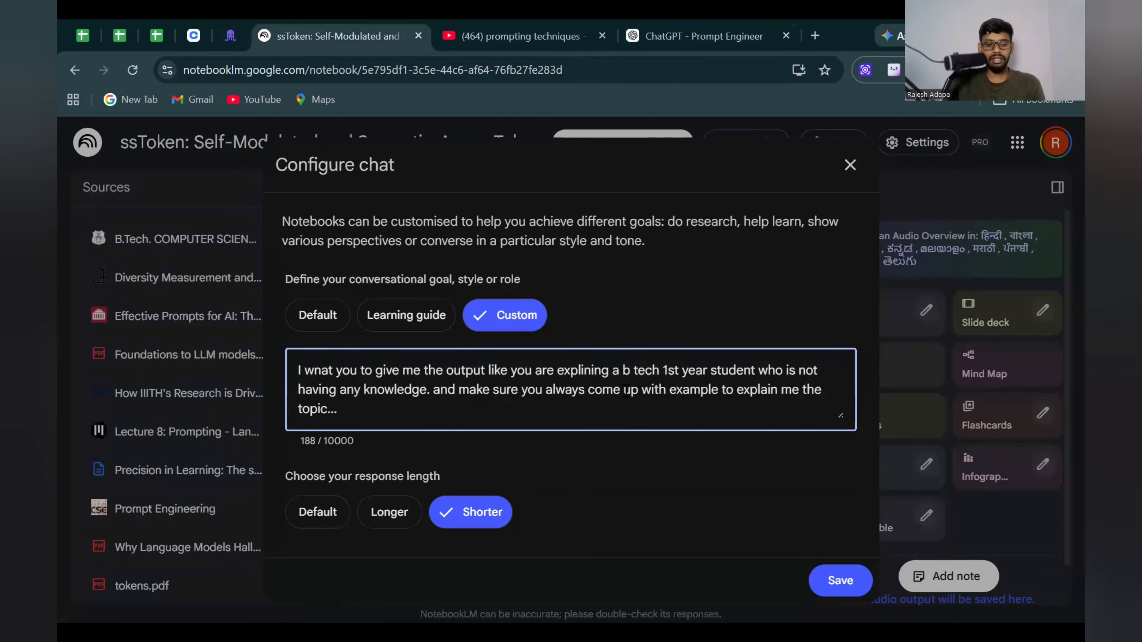
key("ctrl+a")
key("ctrl+v")
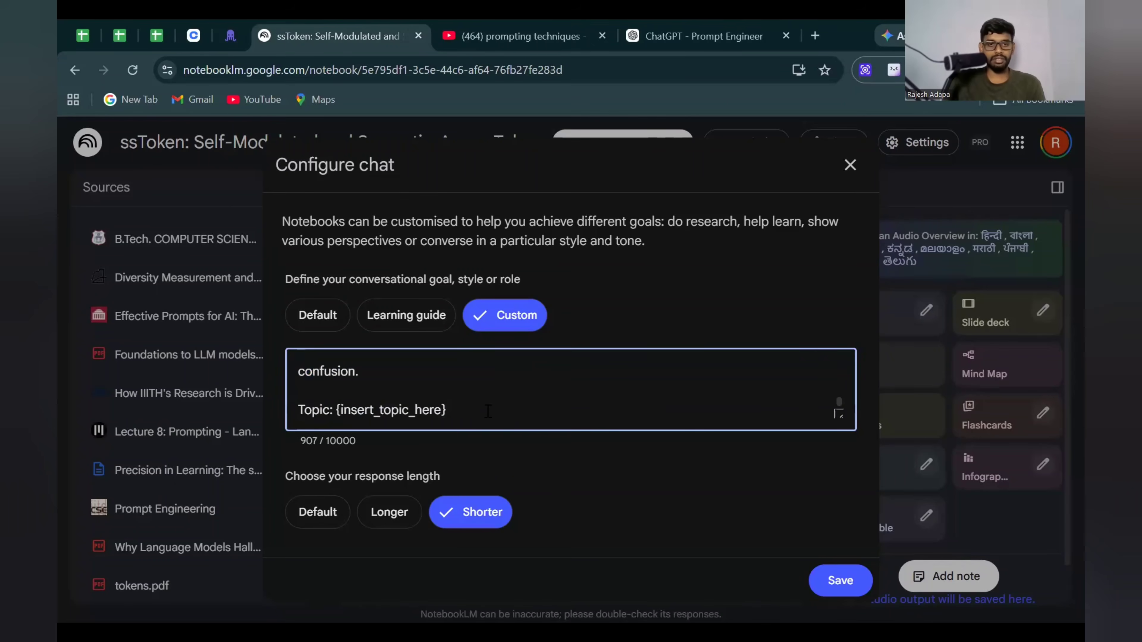
left_click_drag(447, 409, 298, 413)
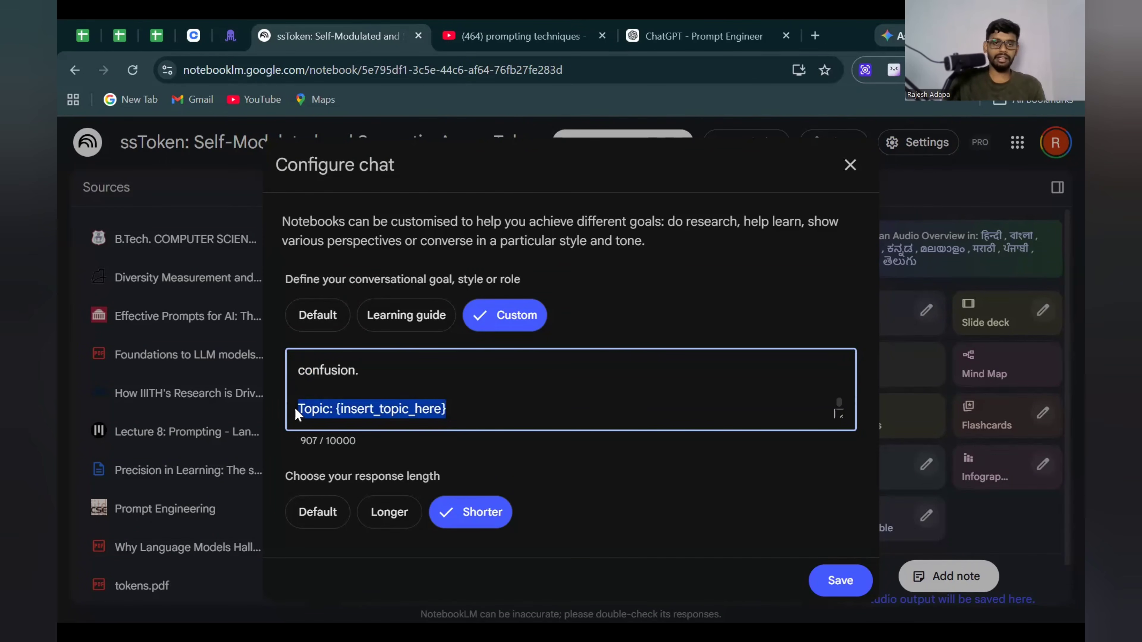
key("BackSpace")
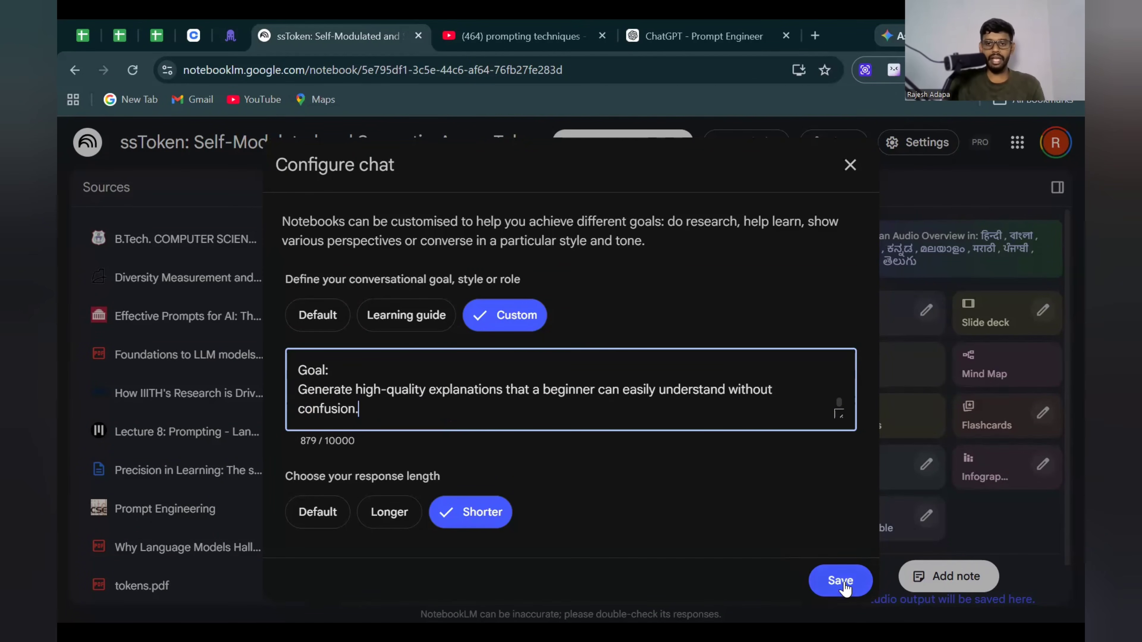
left_click(840, 580)
- Reread the existing chat answer to "what is prompting" from its opening definition down to the suggested follow-up questions
scroll(631, 480, "down", 10)
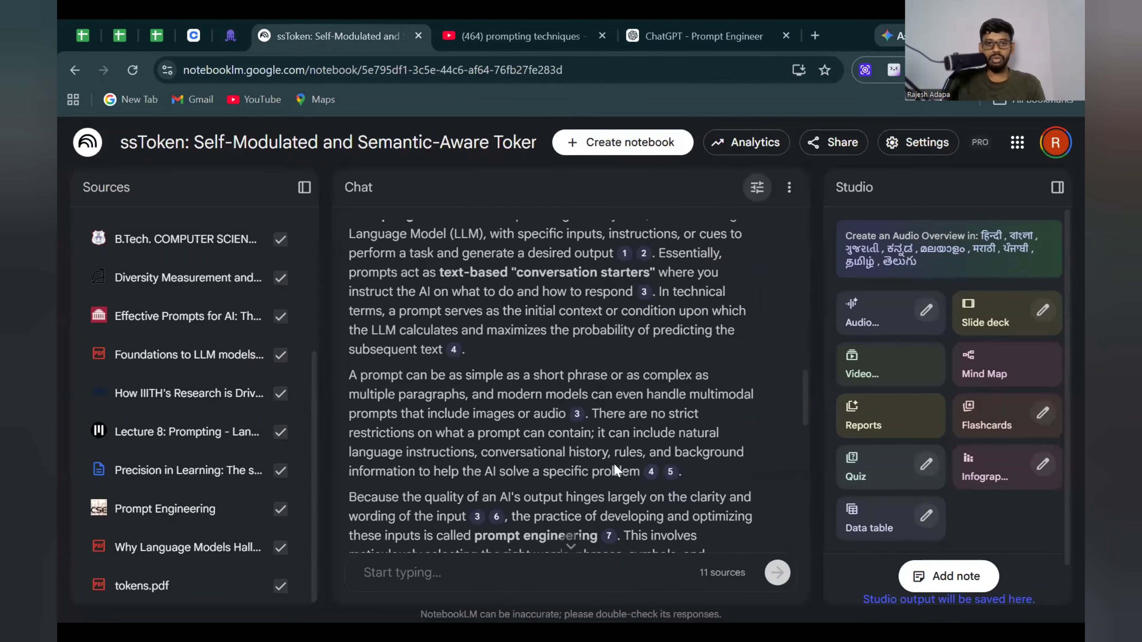
scroll(600, 464, "up", 10)
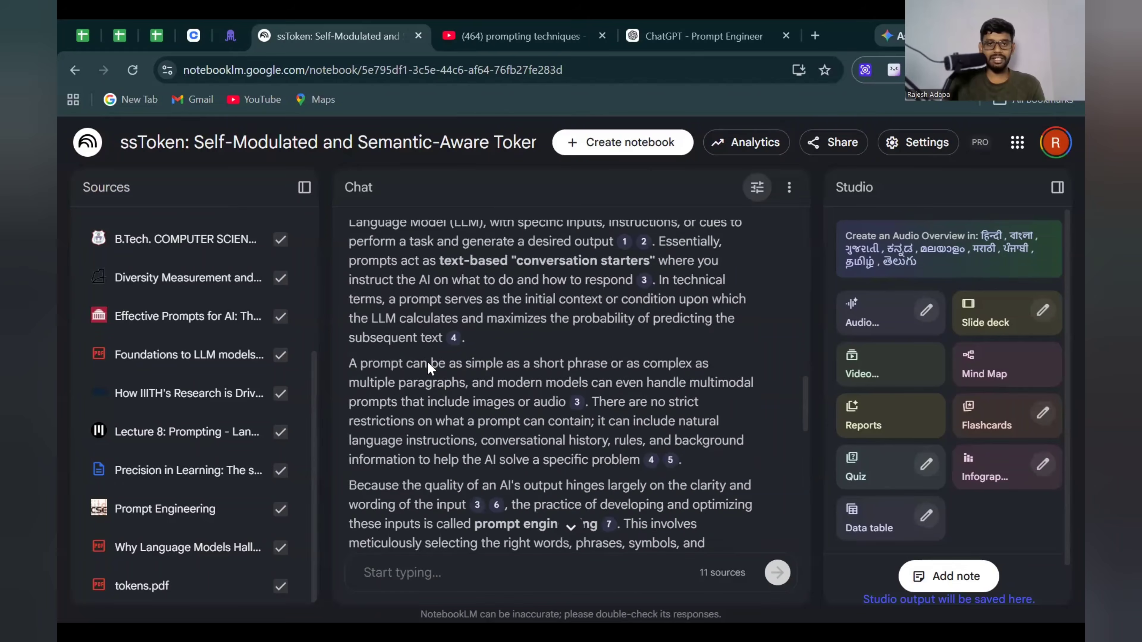
scroll(361, 461, "up", 1)
left_click_drag(350, 456, 467, 450)
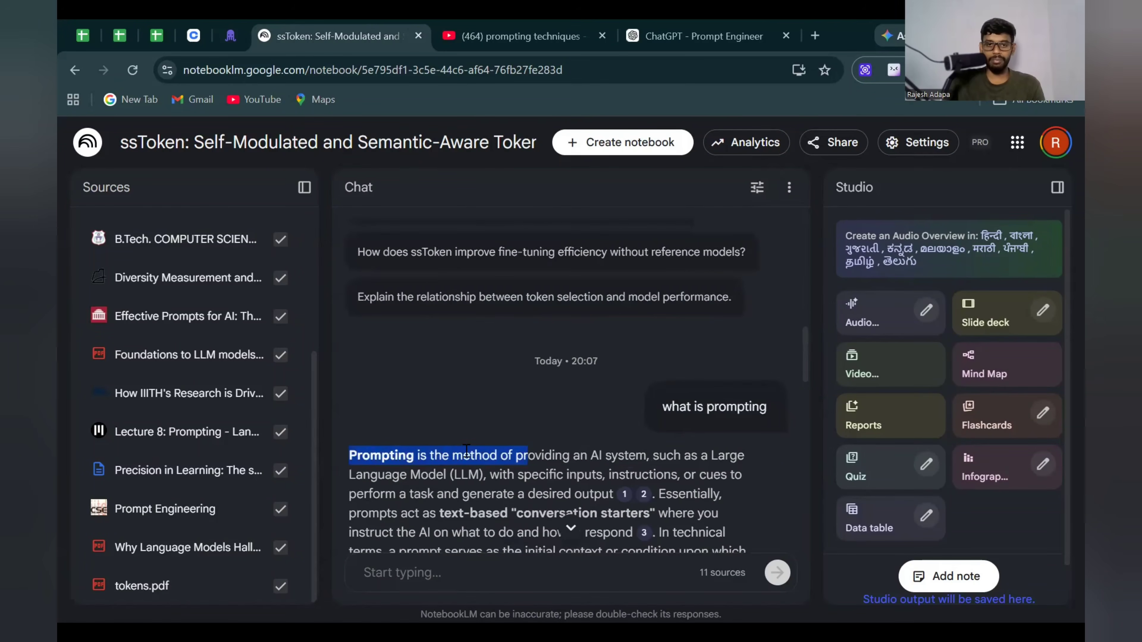
left_click(598, 455)
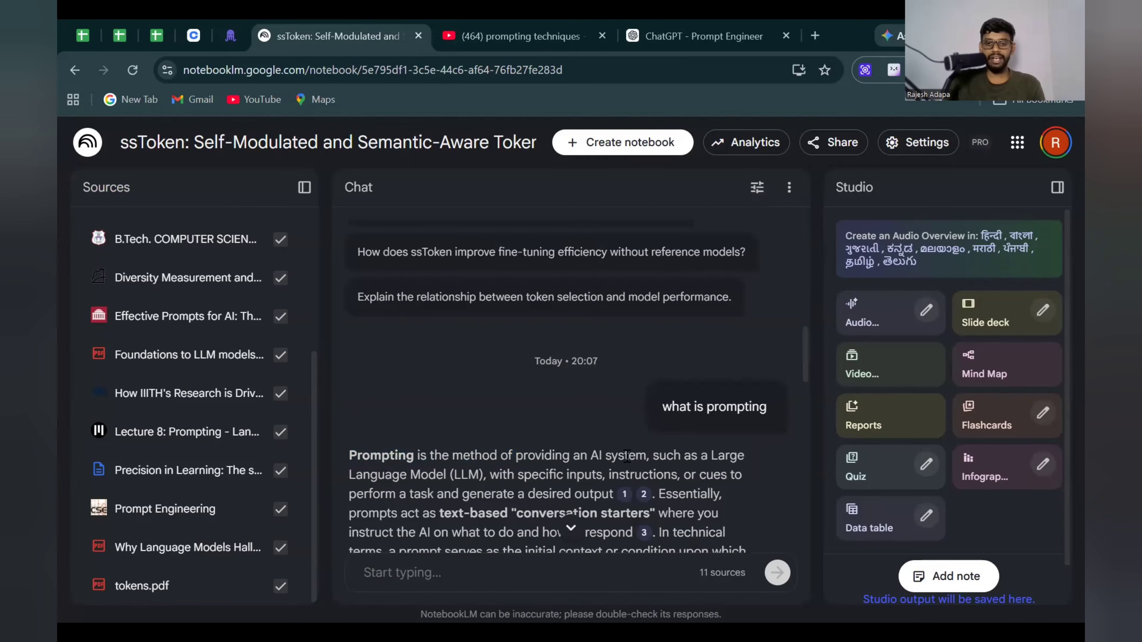
scroll(588, 449, "down", 3)
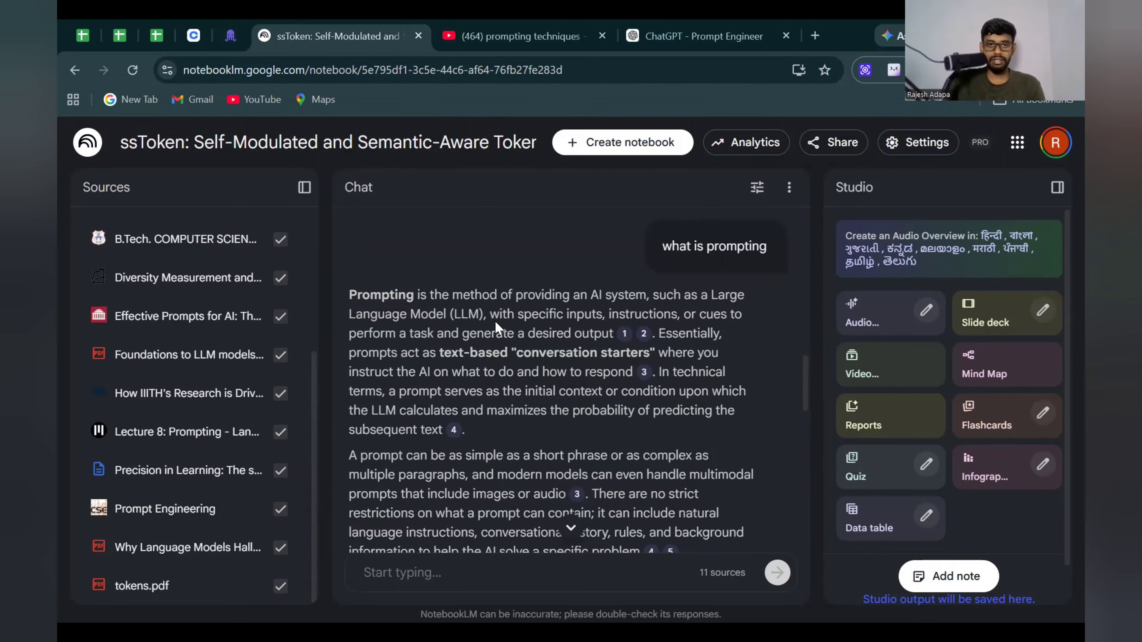
left_click_drag(493, 315, 554, 316)
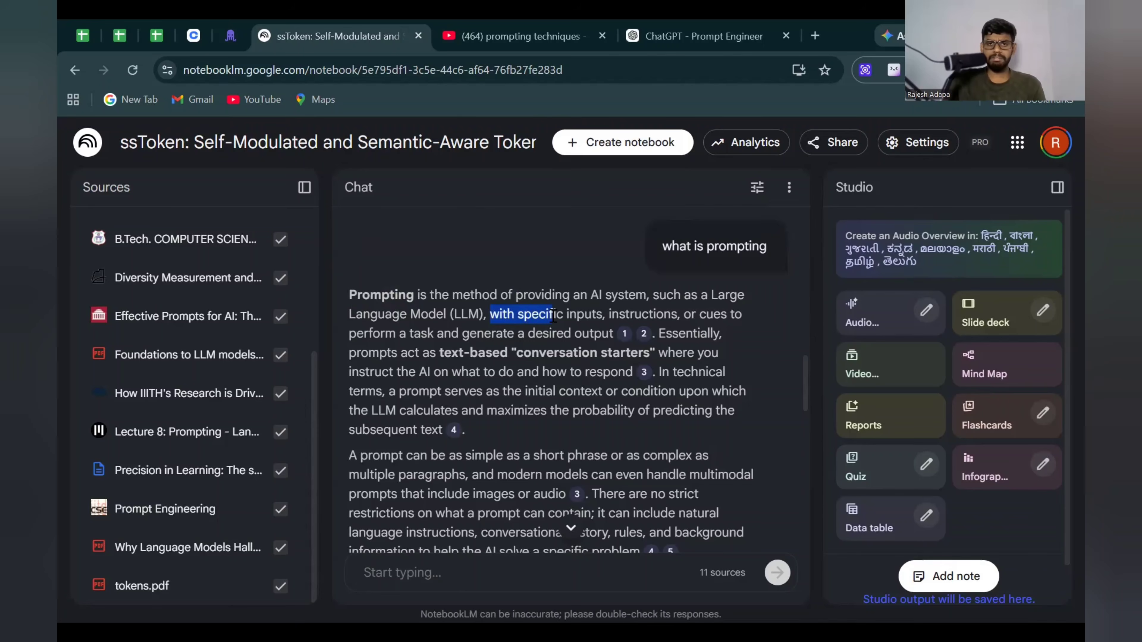
left_click(573, 315)
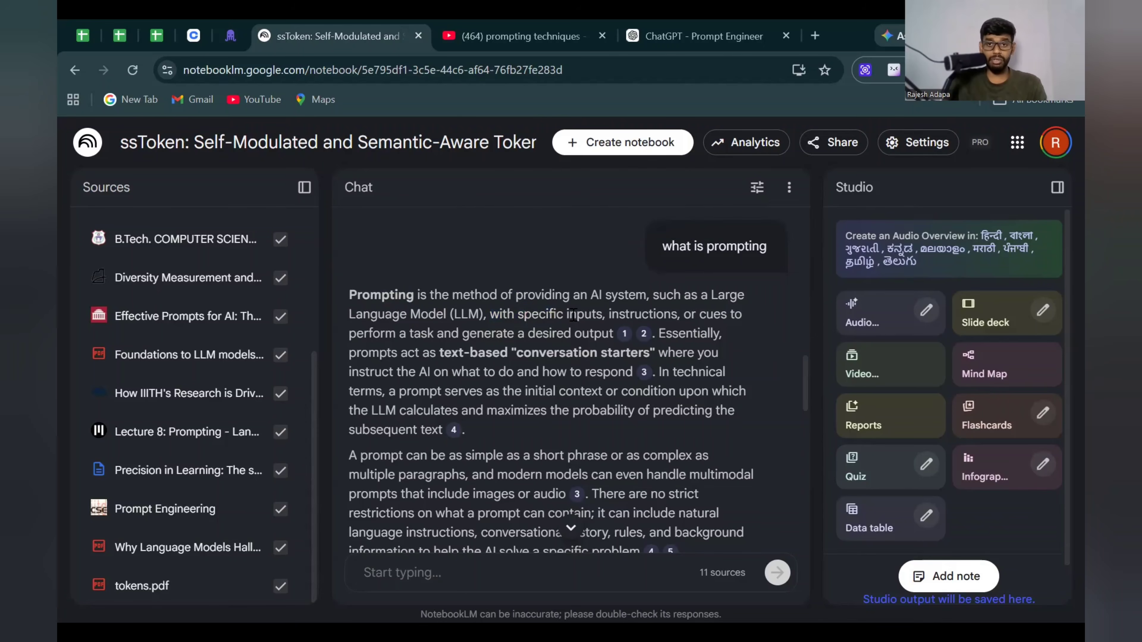
key("ctrl+plus")
scroll(499, 342, "down", 4)
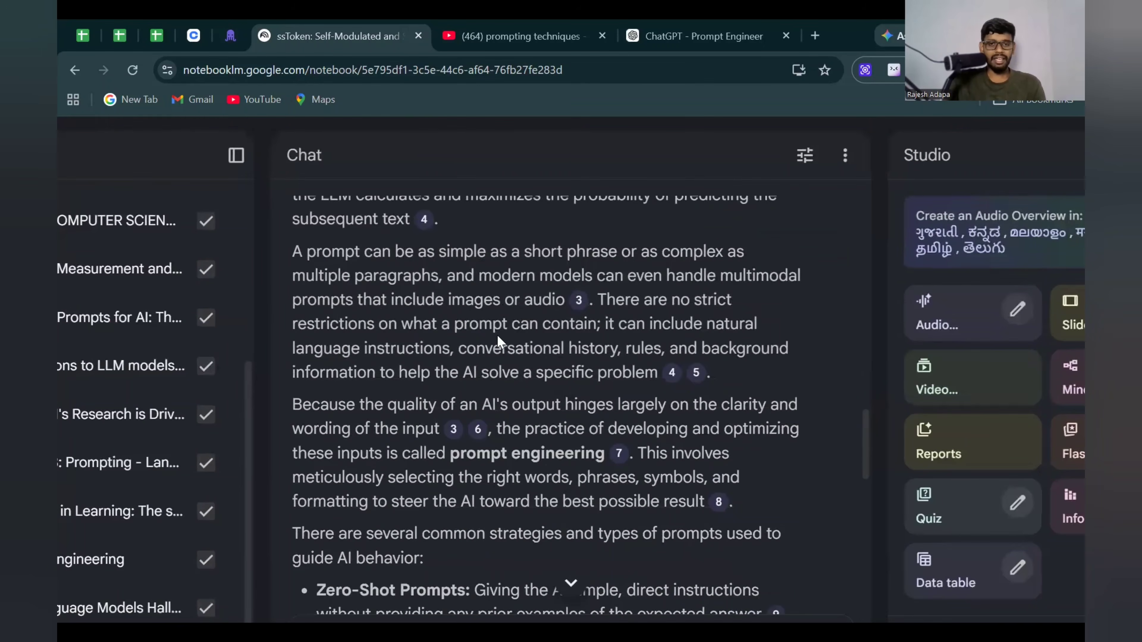
scroll(496, 342, "down", 3)
key("ctrl+minus")
scroll(495, 336, "down", 5)
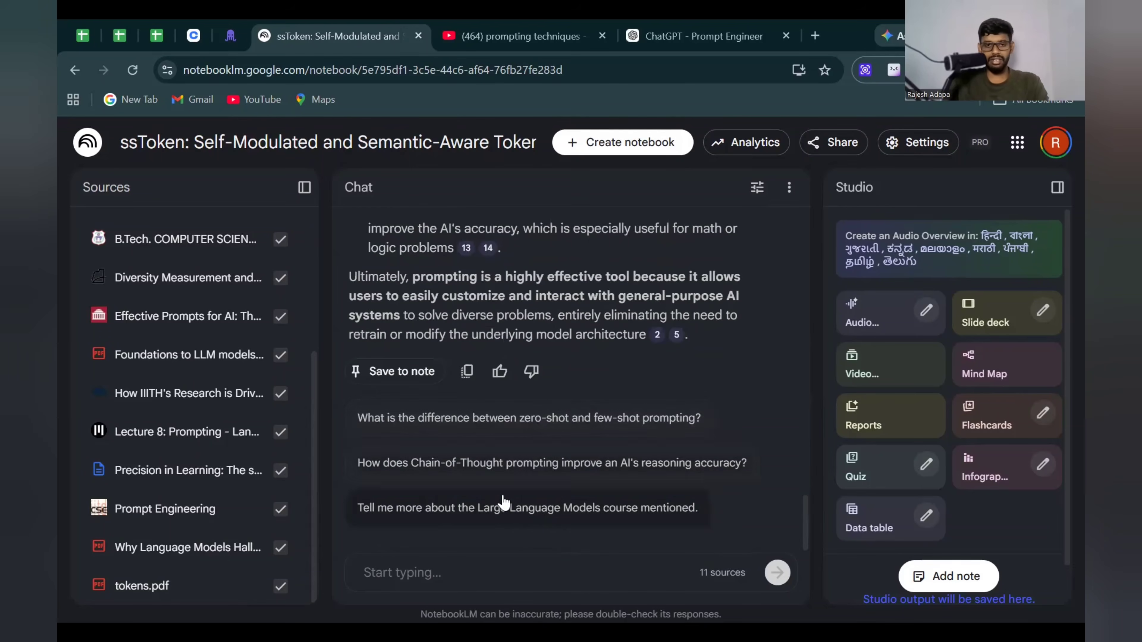
- Ask "what is prompting" in the notebook chat again, using all the sources
left_click(536, 570)
type("w")
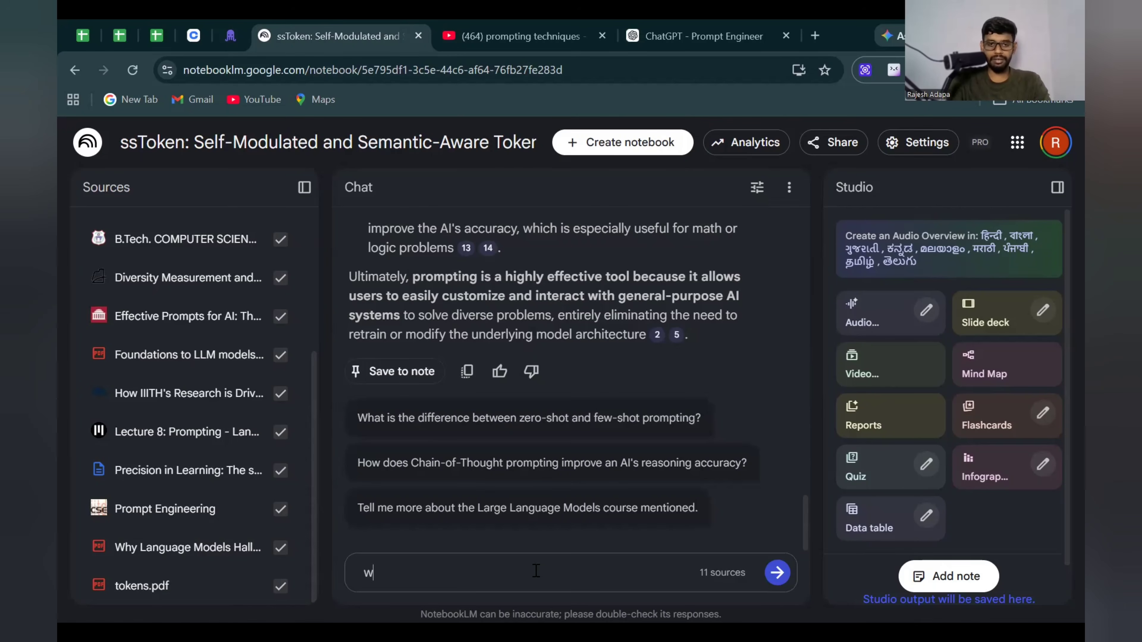
type("hat is prompting")
key("Return")
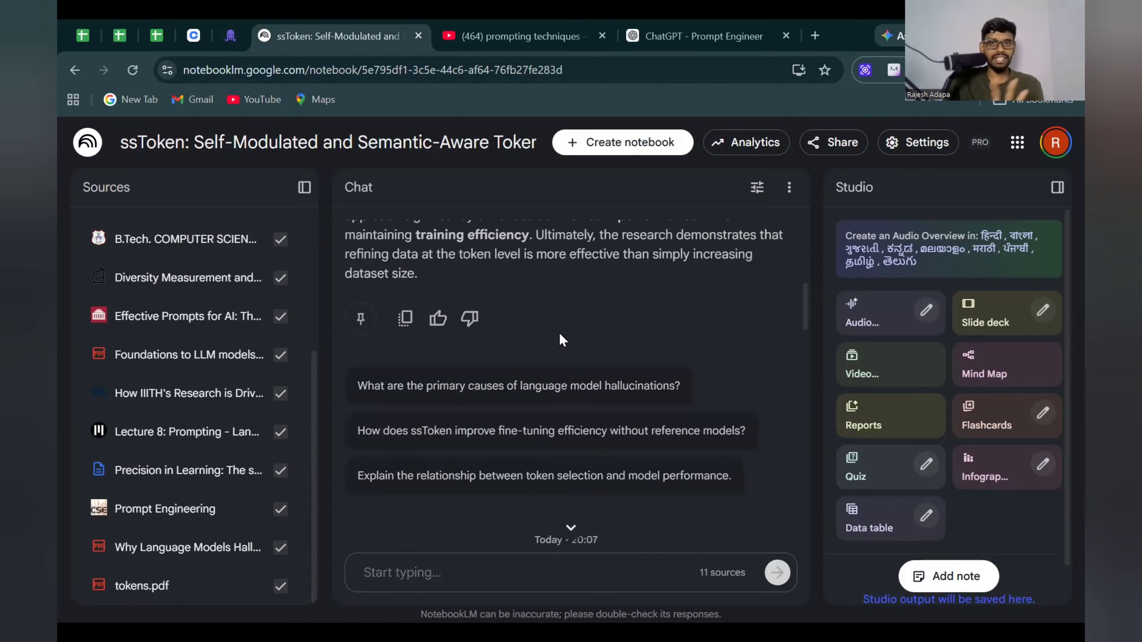
- Exclude the "4 Prompting Techniques" video source from the chat, include it again, and check how the chat's source count responds
scroll(220, 360, "up", 5)
scroll(562, 381, "up", 5)
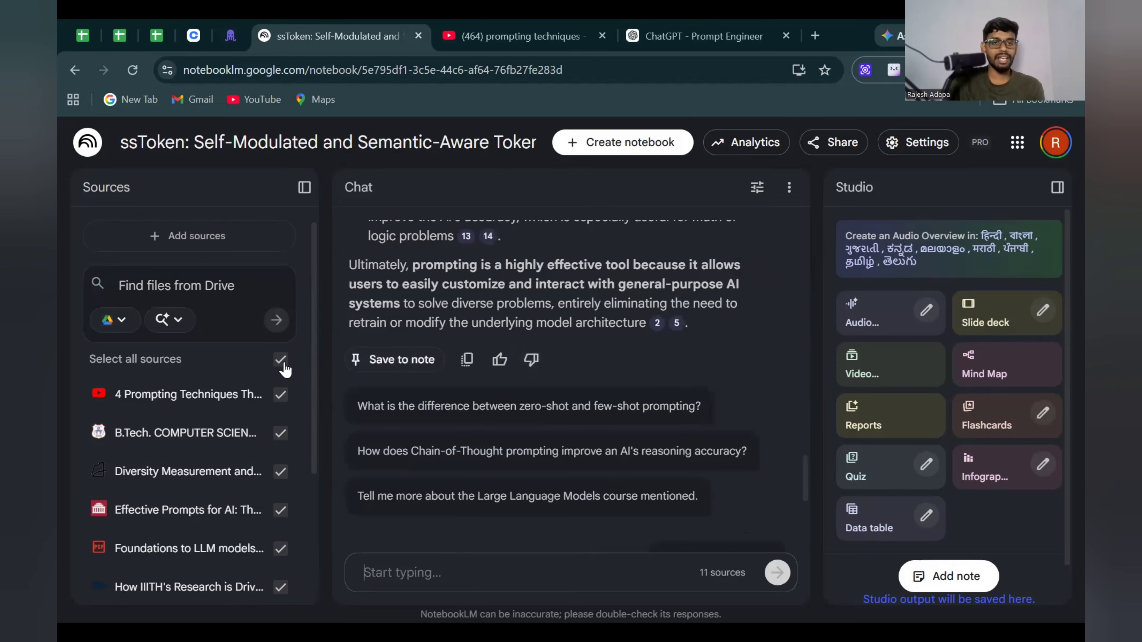
scroll(283, 396, "down", 4)
scroll(281, 408, "up", 3)
scroll(512, 372, "up", 5)
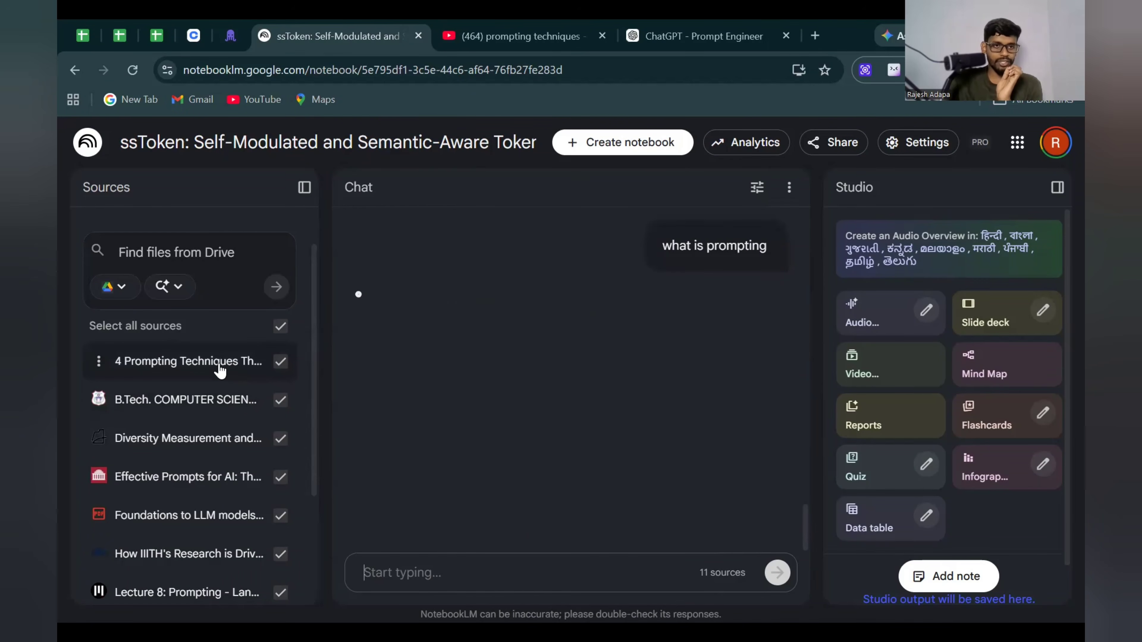
left_click(280, 362)
left_click(282, 367)
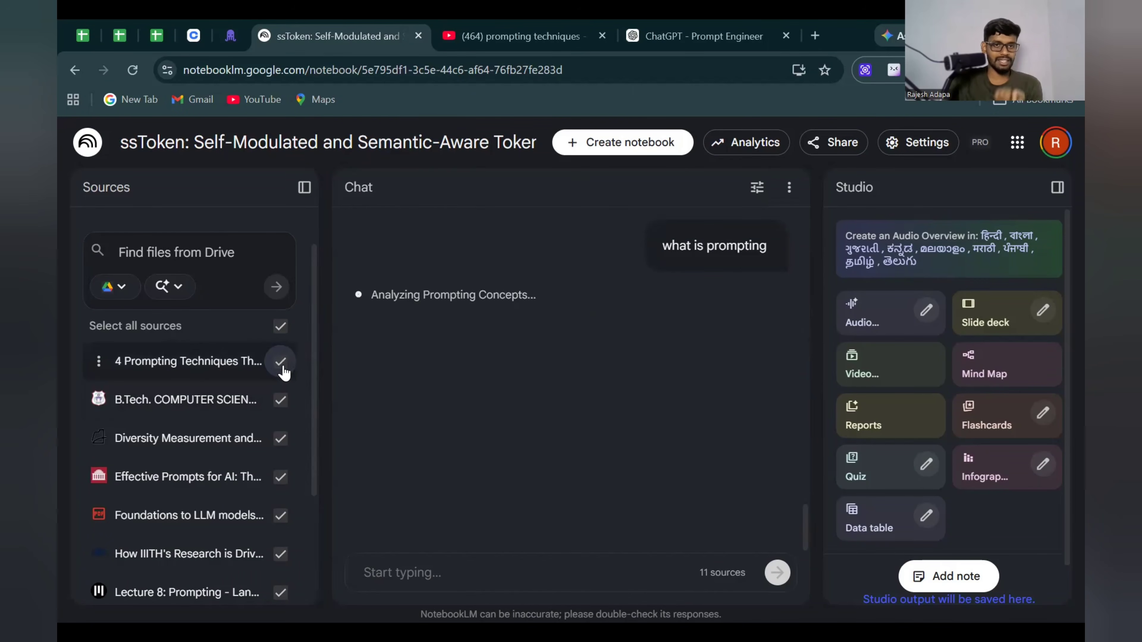
left_click(287, 362)
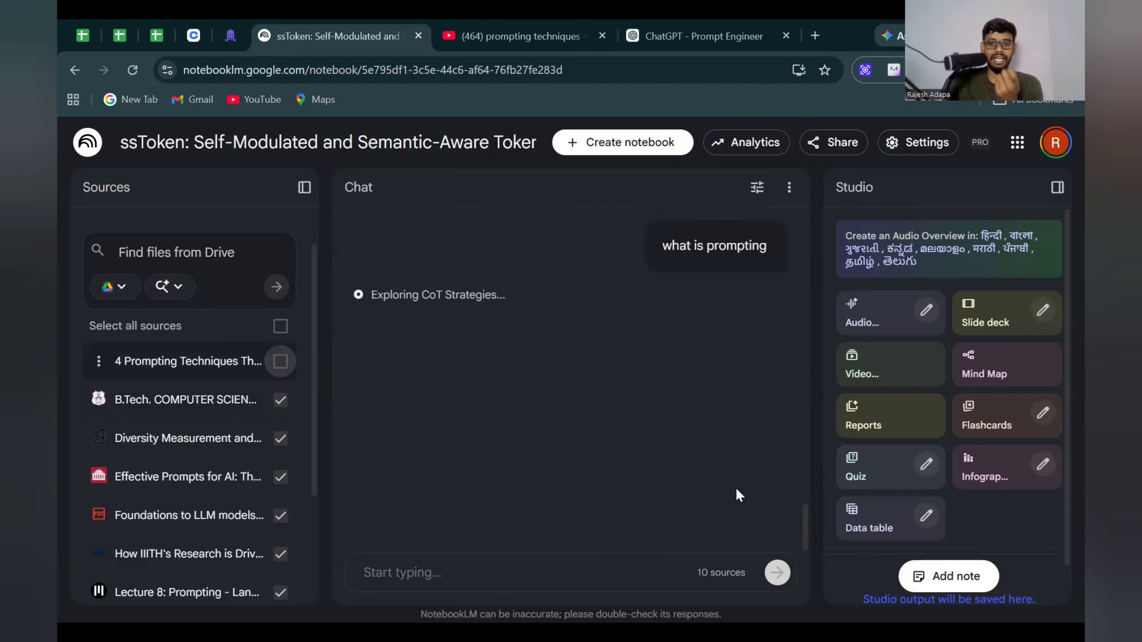
scroll(702, 542, "up", 3)
scroll(688, 563, "down", 5)
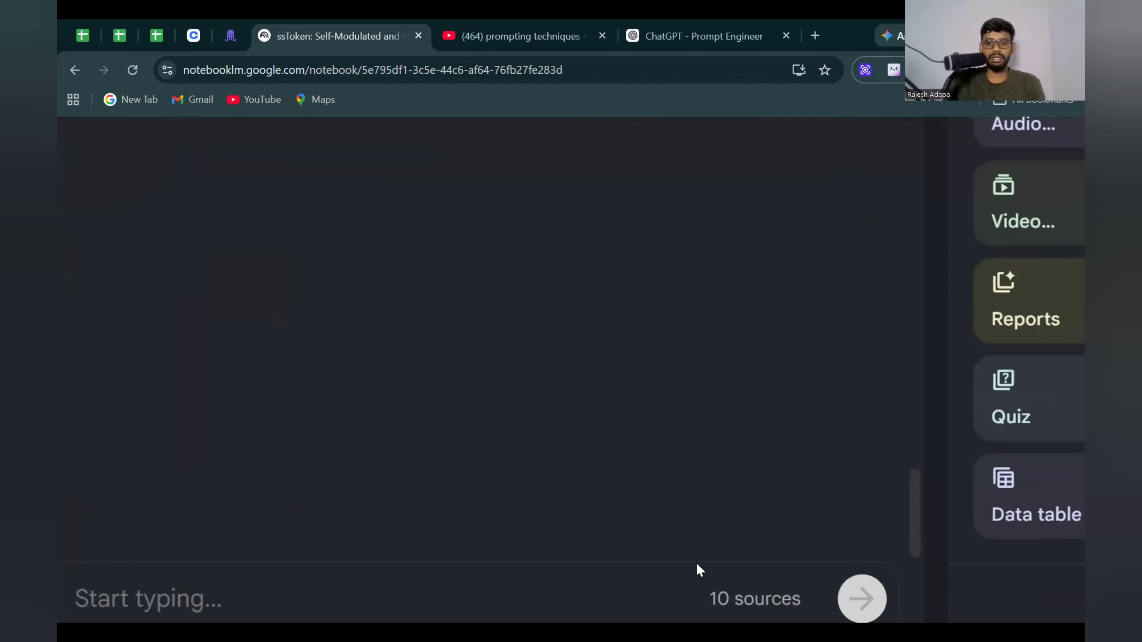
left_click(281, 362)
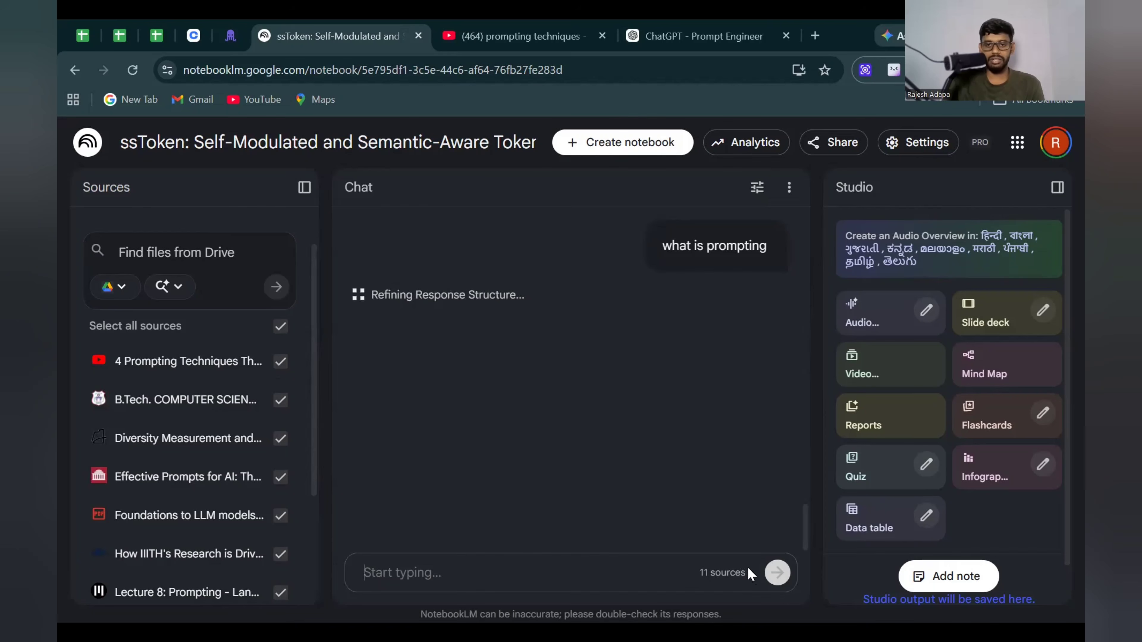
double_click(726, 568)
scroll(727, 567, "up", 3)
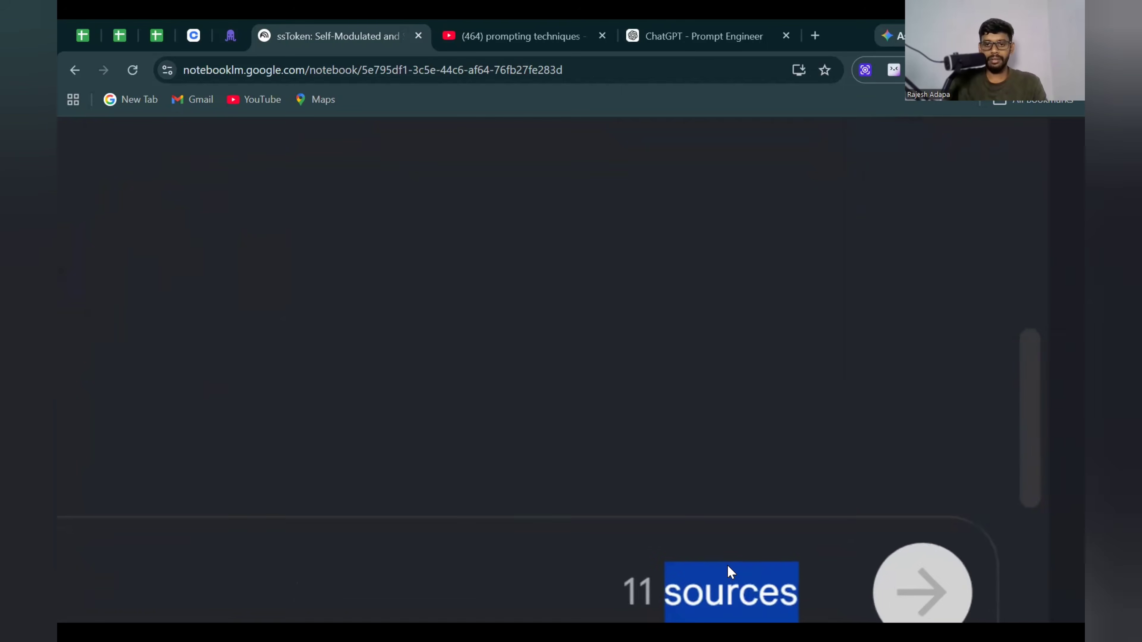
- Compare the opening explanation of the new "what is prompting" answer with the definition in the earlier answer
scroll(727, 566, "down", 3)
scroll(267, 427, "down", 4)
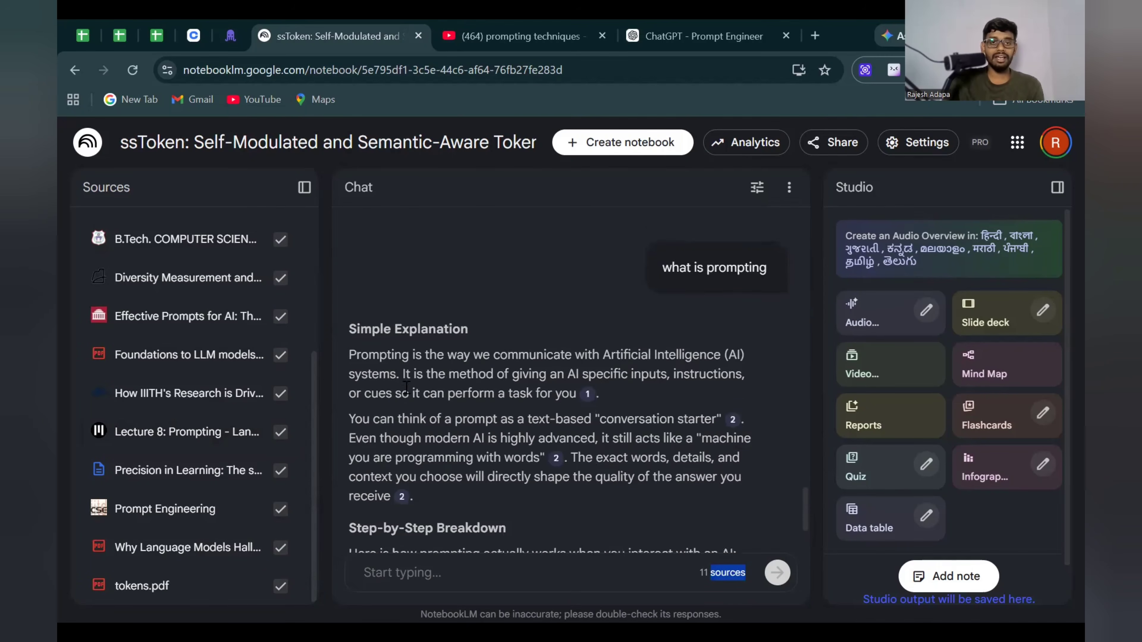
scroll(403, 389, "down", 3)
scroll(406, 392, "down", 2)
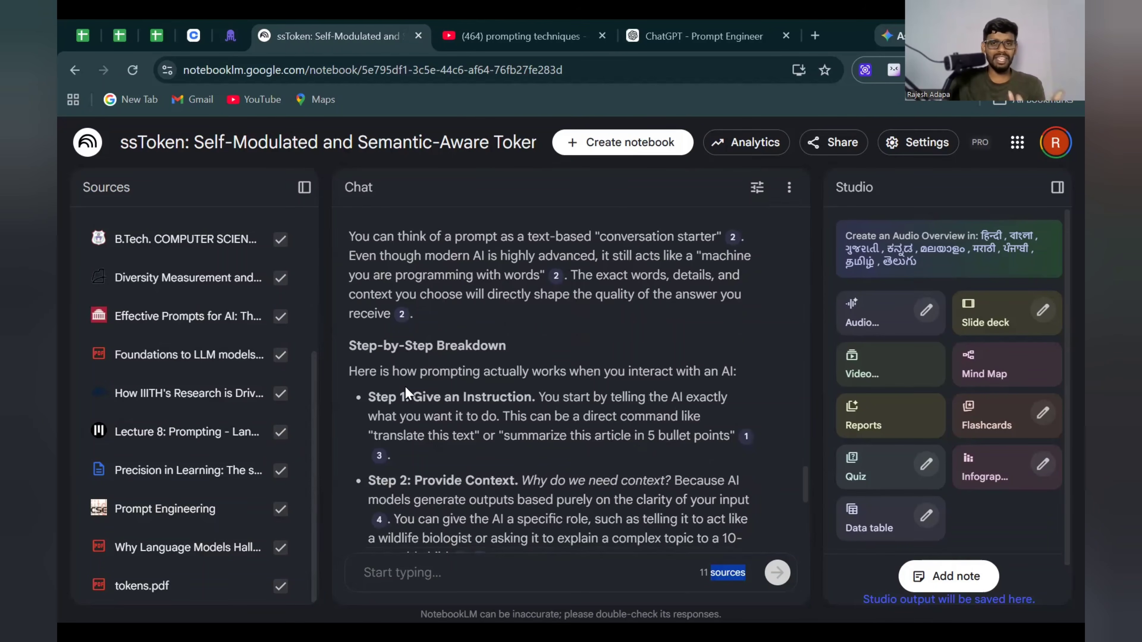
scroll(405, 385, "down", 10)
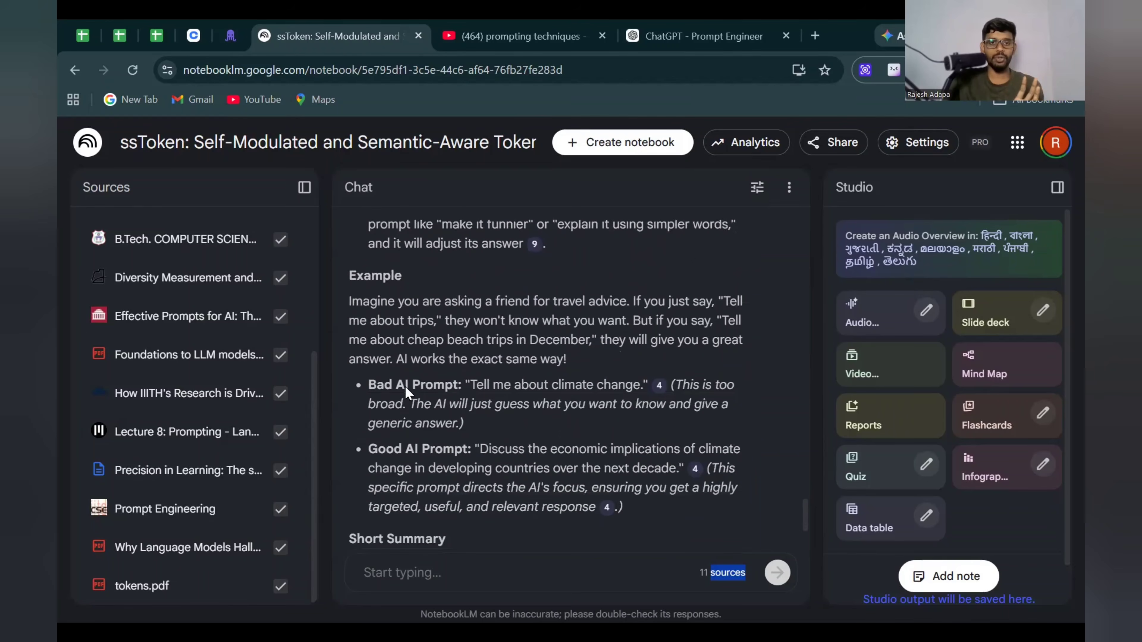
scroll(405, 386, "up", 7)
scroll(405, 386, "up", 12)
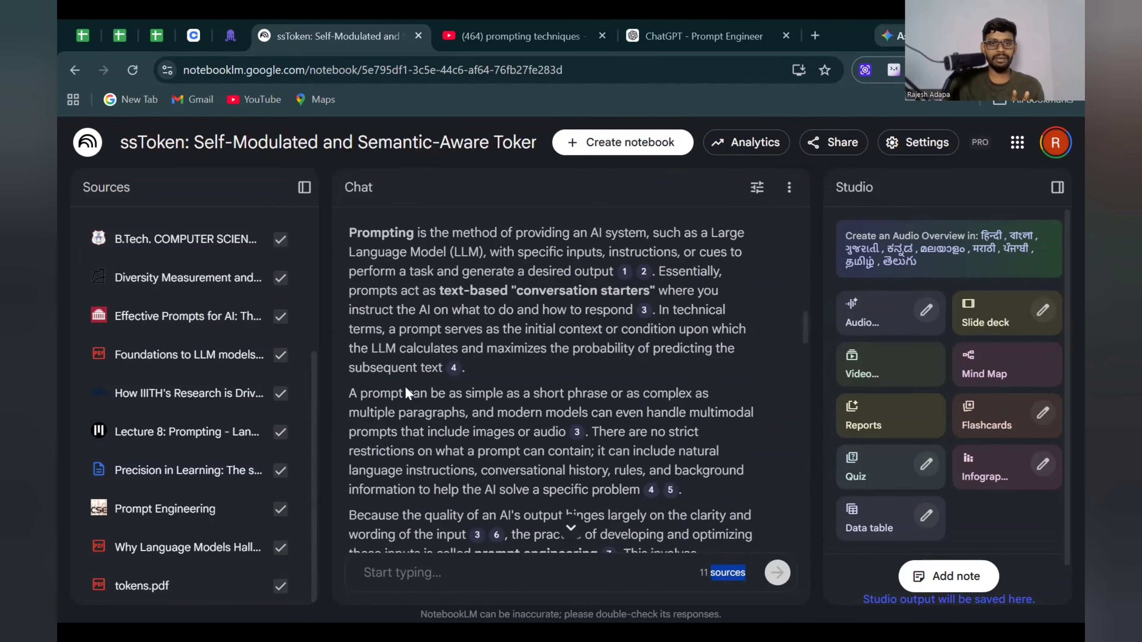
scroll(405, 419, "down", 3)
left_click_drag(362, 315, 466, 436)
scroll(465, 436, "down", 10)
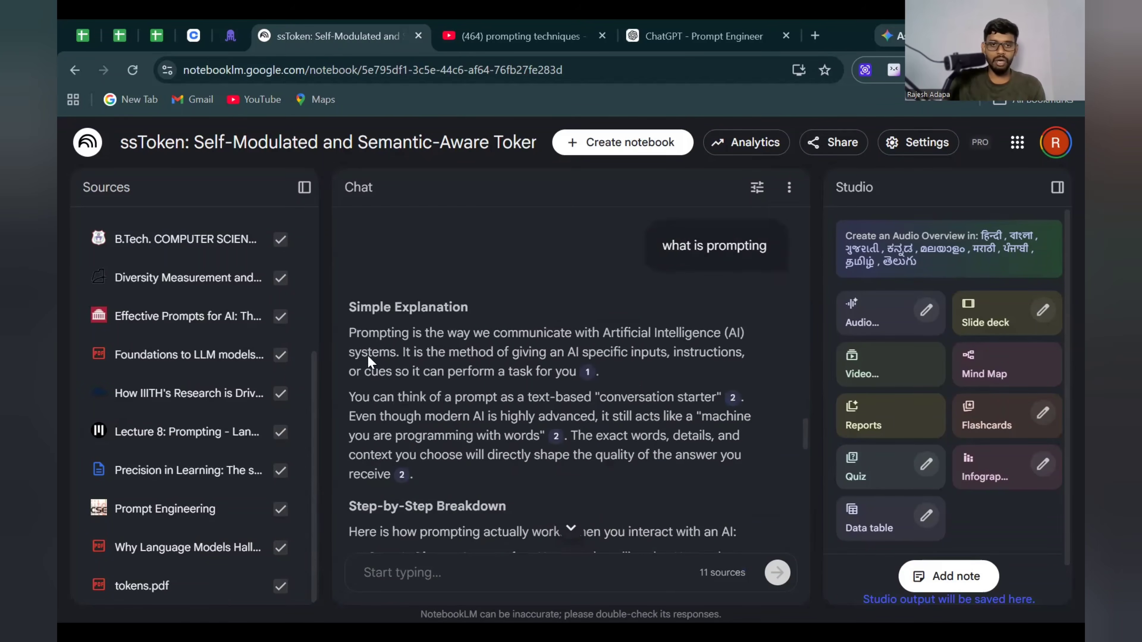
left_click_drag(353, 332, 678, 336)
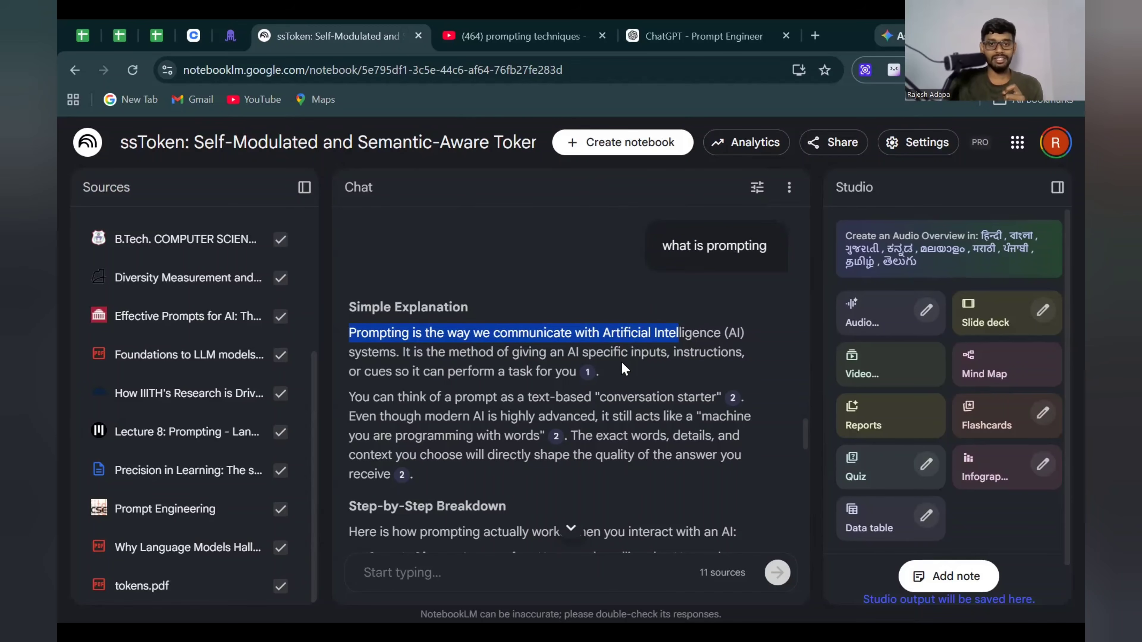
scroll(411, 396, "up", 10)
left_click_drag(370, 394, 727, 398)
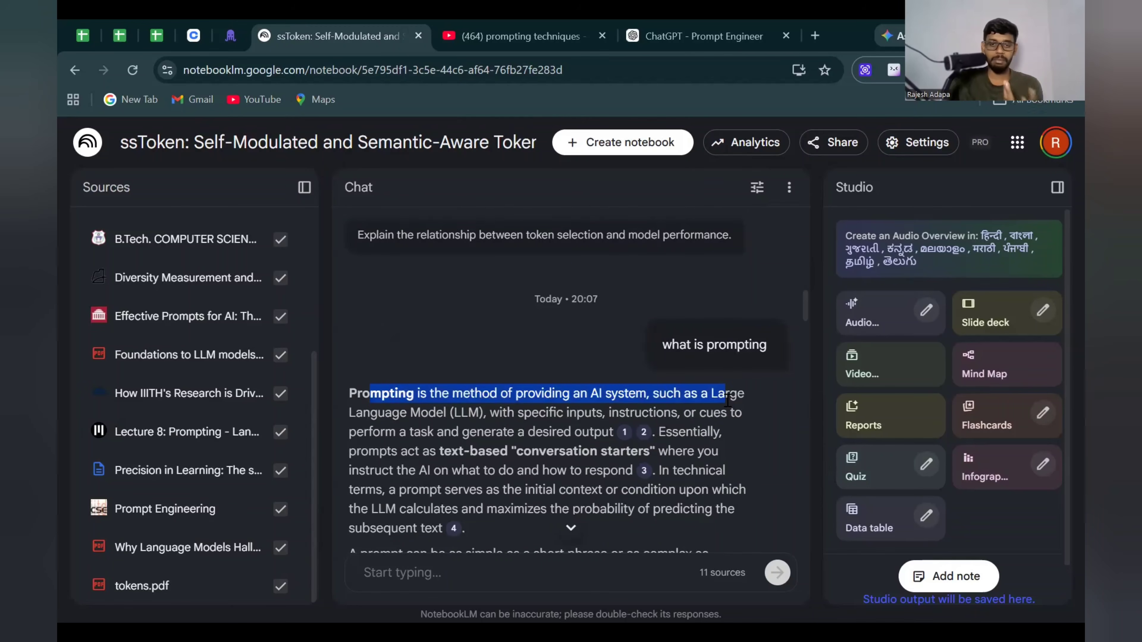
scroll(537, 423, "down", 10)
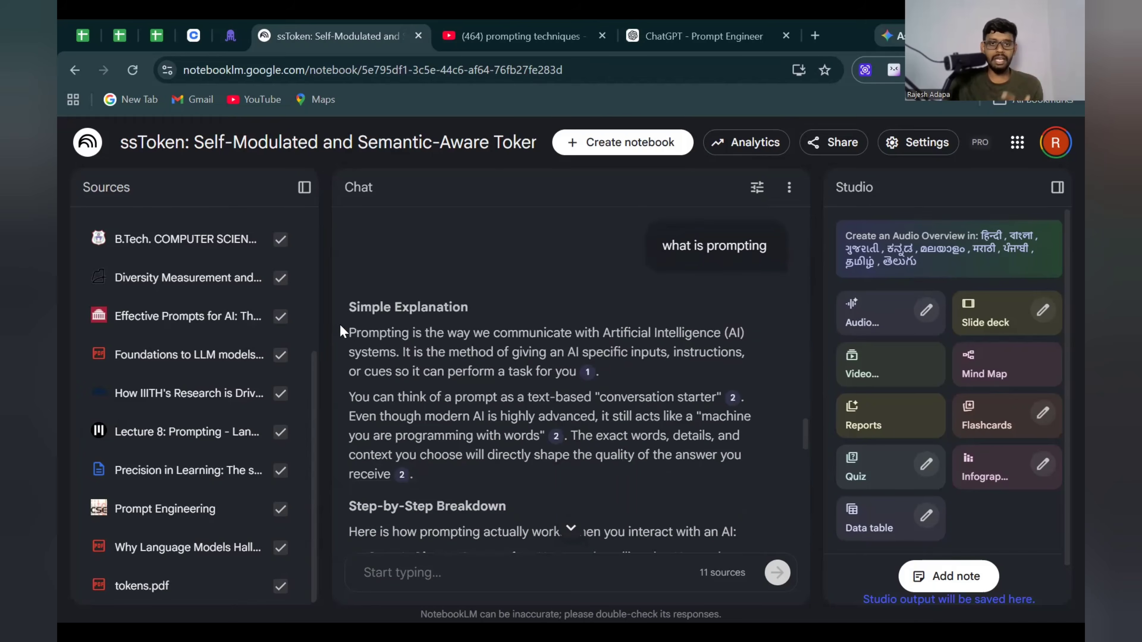
- Examine the new answer's structure, from its simple explanation through the step-by-step breakdown and example to the short summary
left_click_drag(350, 308, 468, 307)
scroll(469, 308, "down", 5)
left_click_drag(351, 265, 510, 271)
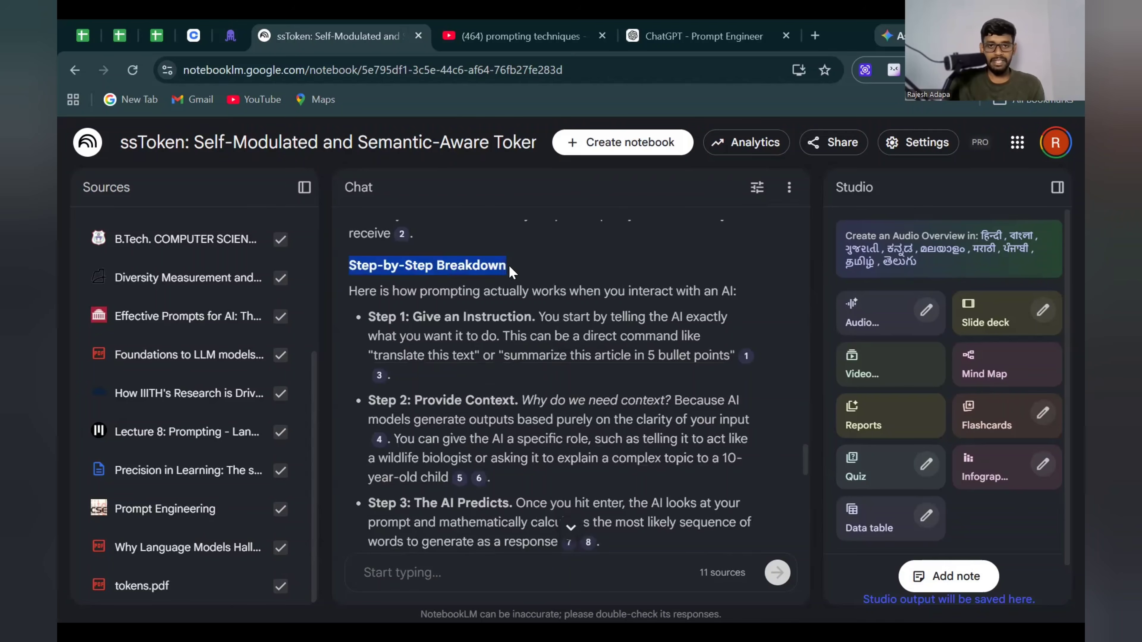
left_click_drag(413, 317, 532, 317)
left_click_drag(414, 400, 503, 400)
scroll(421, 505, "down", 2)
left_click_drag(422, 428, 501, 425)
scroll(439, 350, "down", 4)
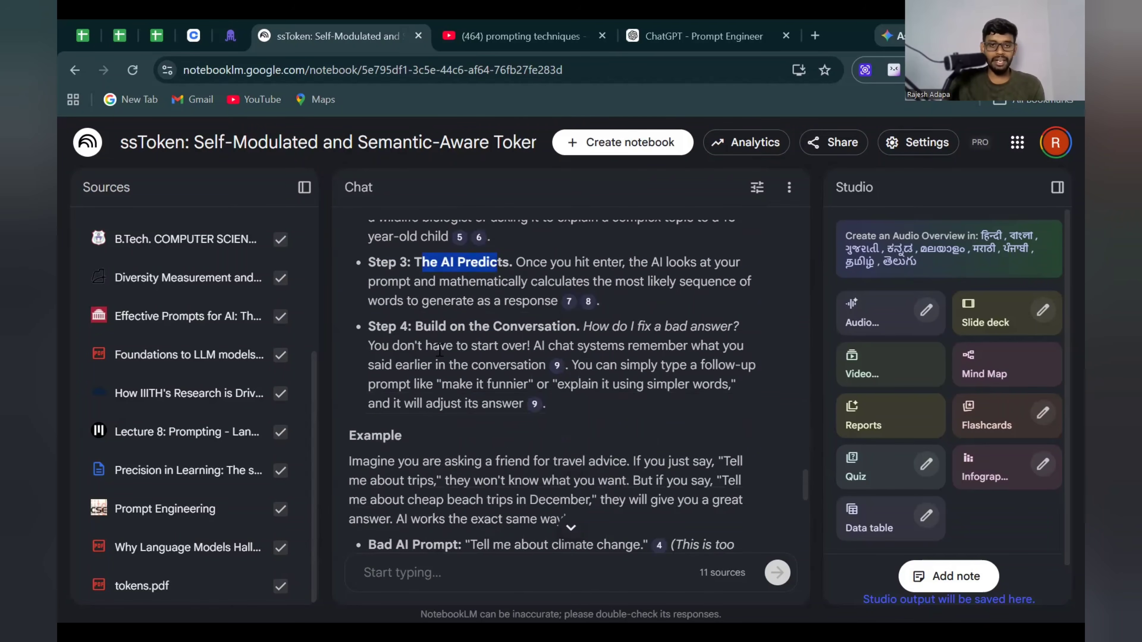
left_click_drag(424, 328, 548, 328)
left_click_drag(350, 435, 445, 455)
scroll(426, 449, "down", 4)
scroll(426, 448, "down", 2)
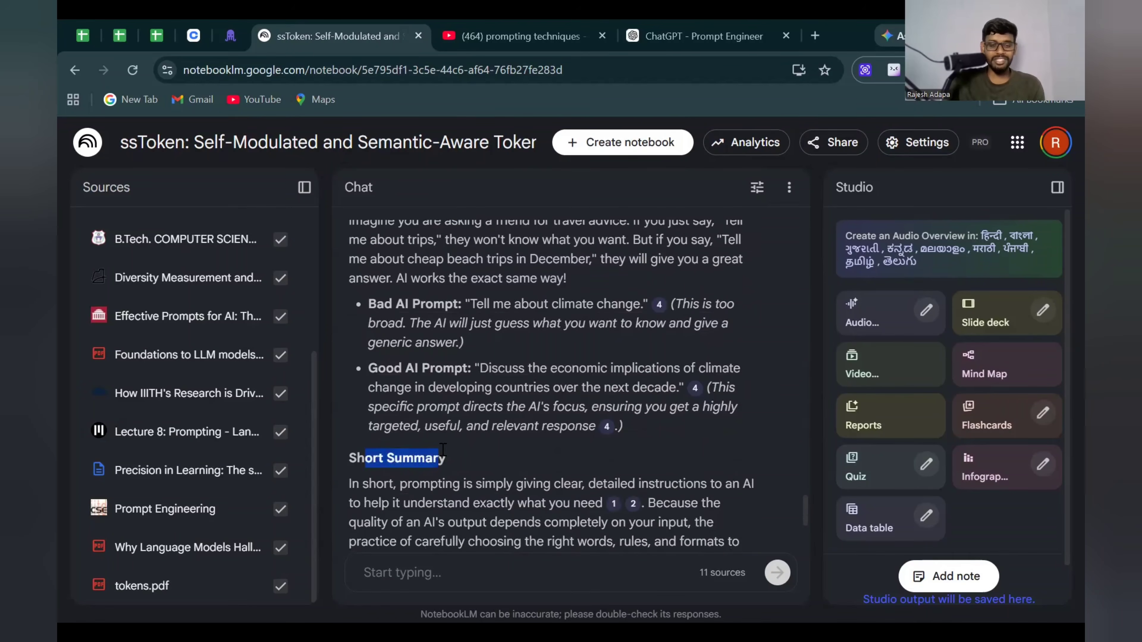
scroll(442, 450, "down", 6)
scroll(442, 450, "up", 12)
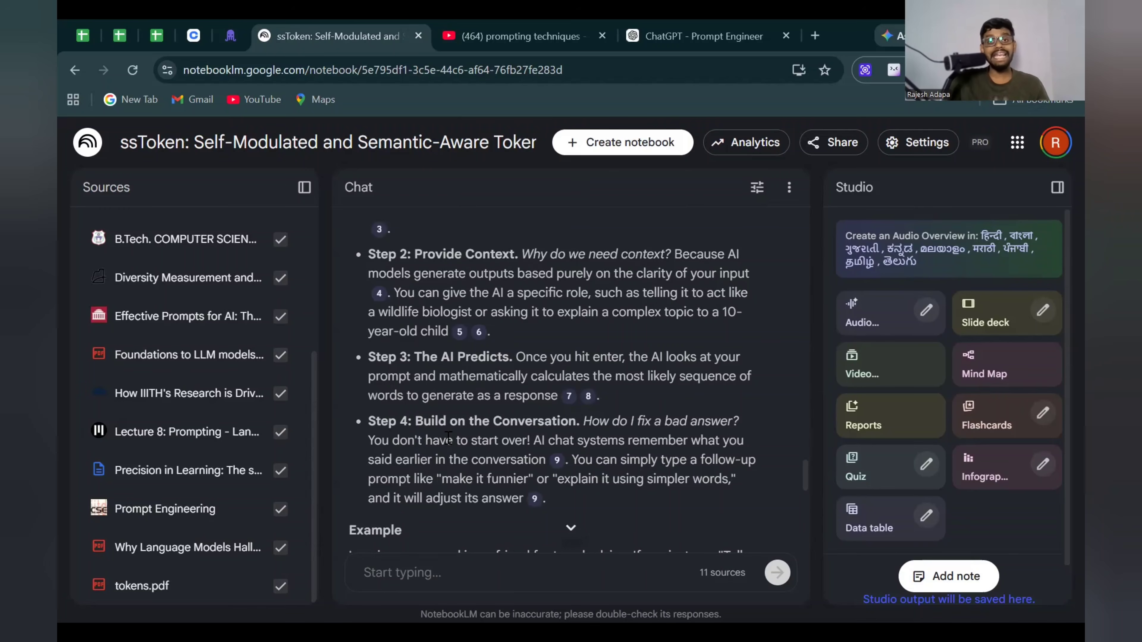
- Review the custom instruction in the chat configuration, close it without changes, and look at the end of the new answer
left_click(757, 187)
left_click(581, 391)
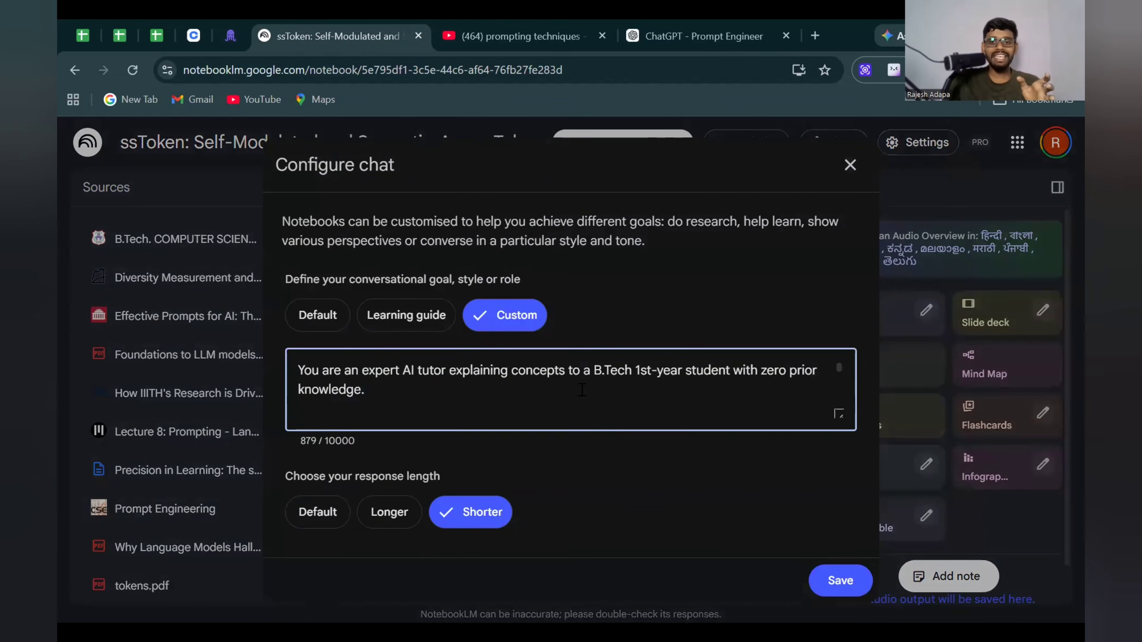
scroll(582, 390, "down", 5)
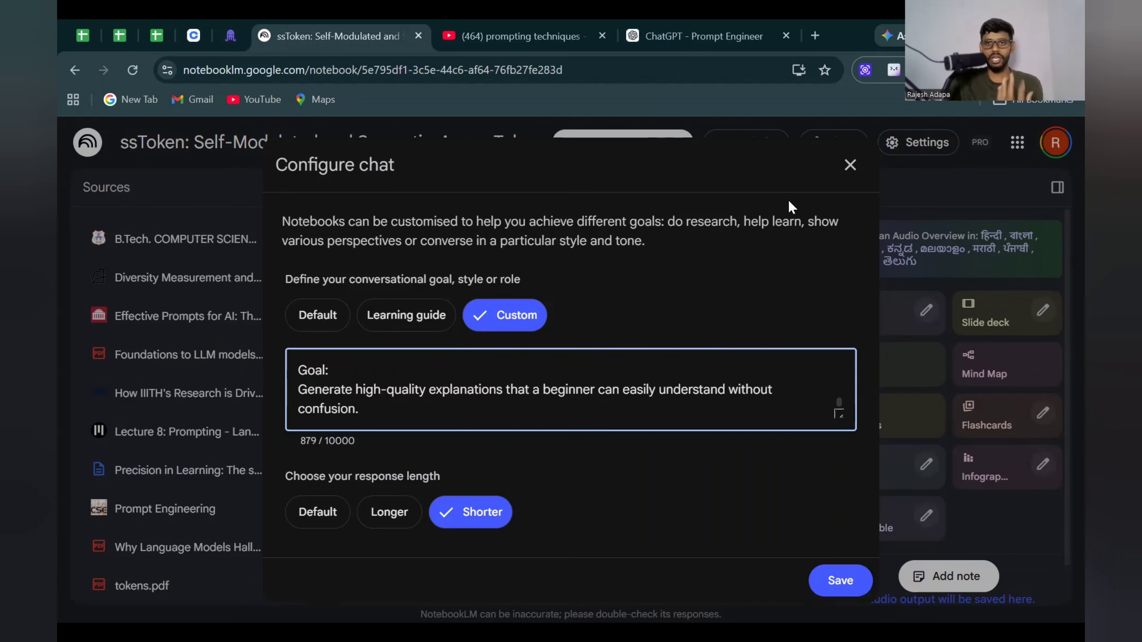
left_click(849, 166)
scroll(516, 450, "down", 5)
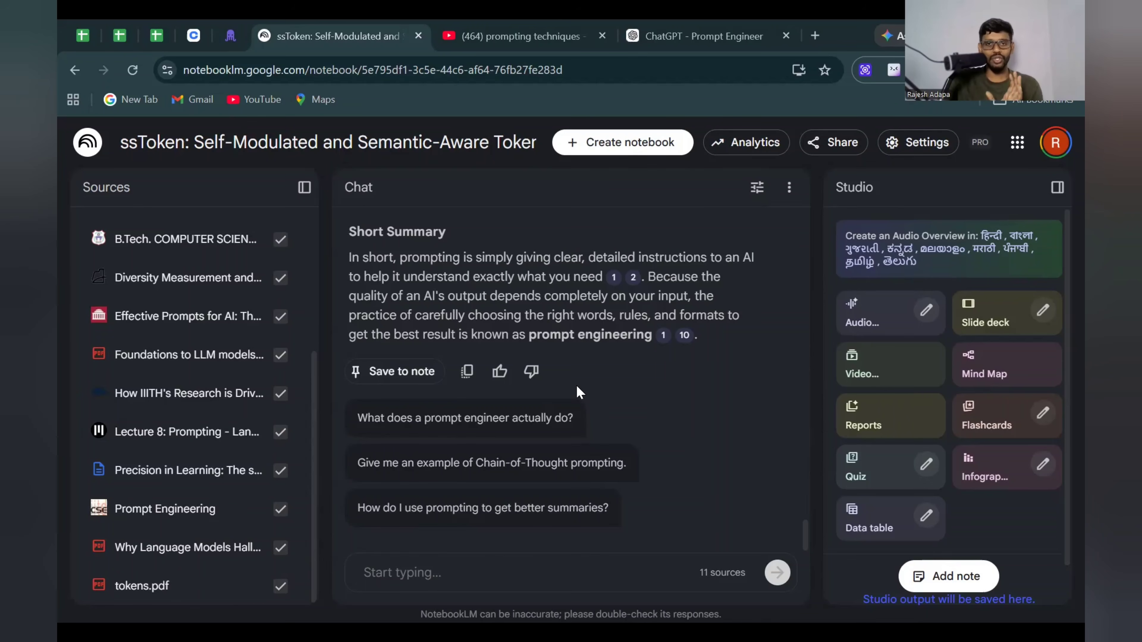
- Examine the Studio output types, such as audio, slide deck, video, mind map, reports, flashcards, quiz, infographic and data table
scroll(466, 178, "up", 5)
key("ctrl+plus")
key("ctrl+plus")
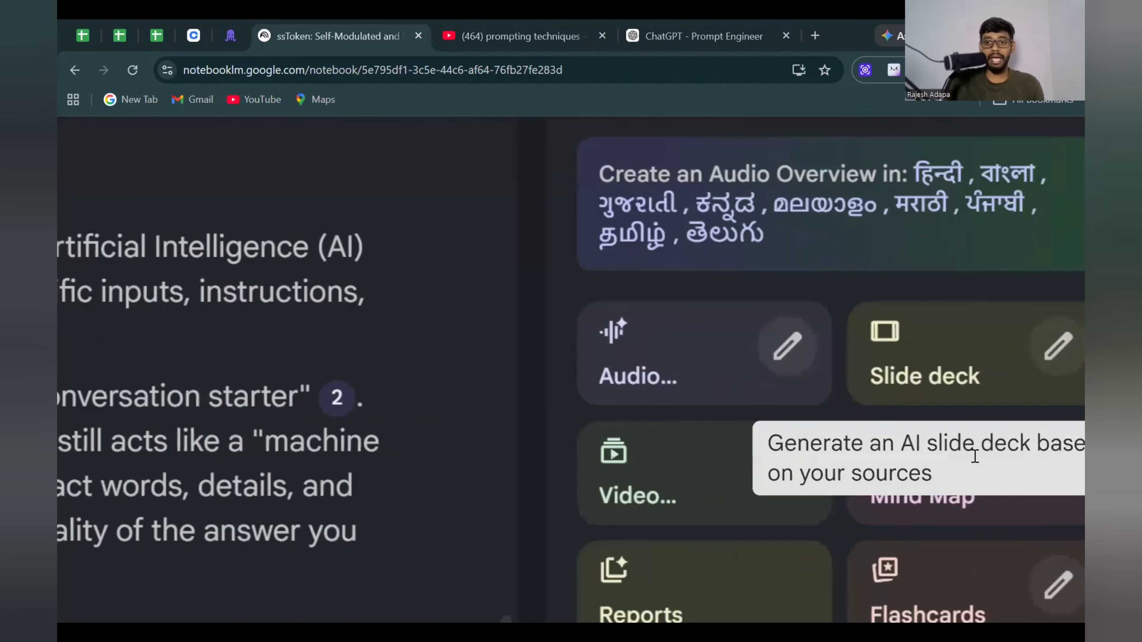
scroll(975, 455, "down", 2)
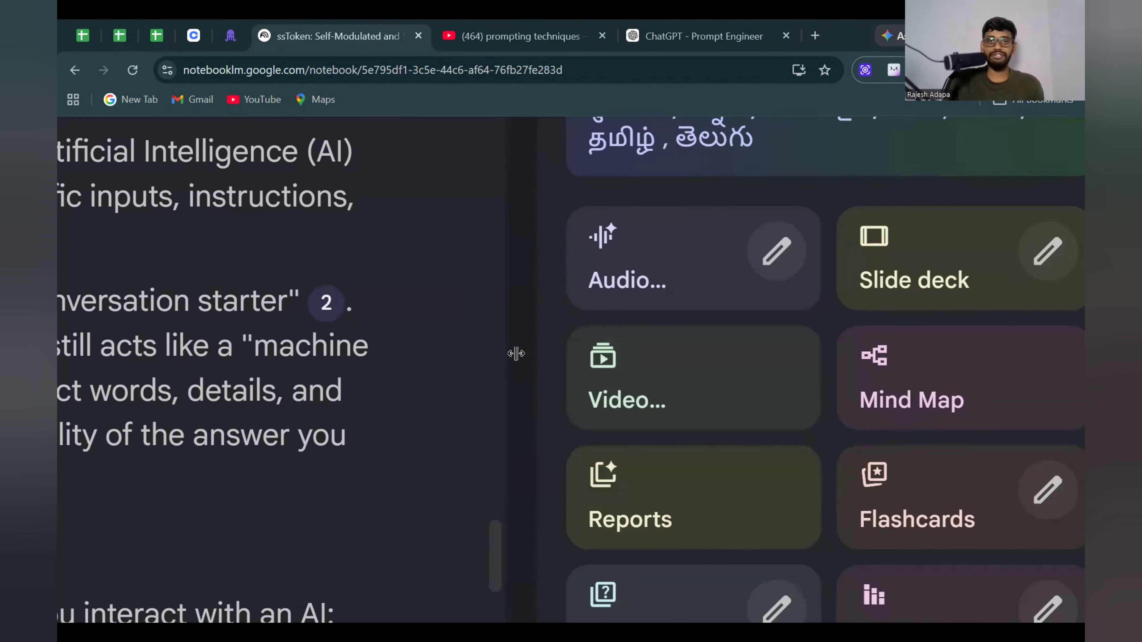
scroll(516, 353, "down", 2)
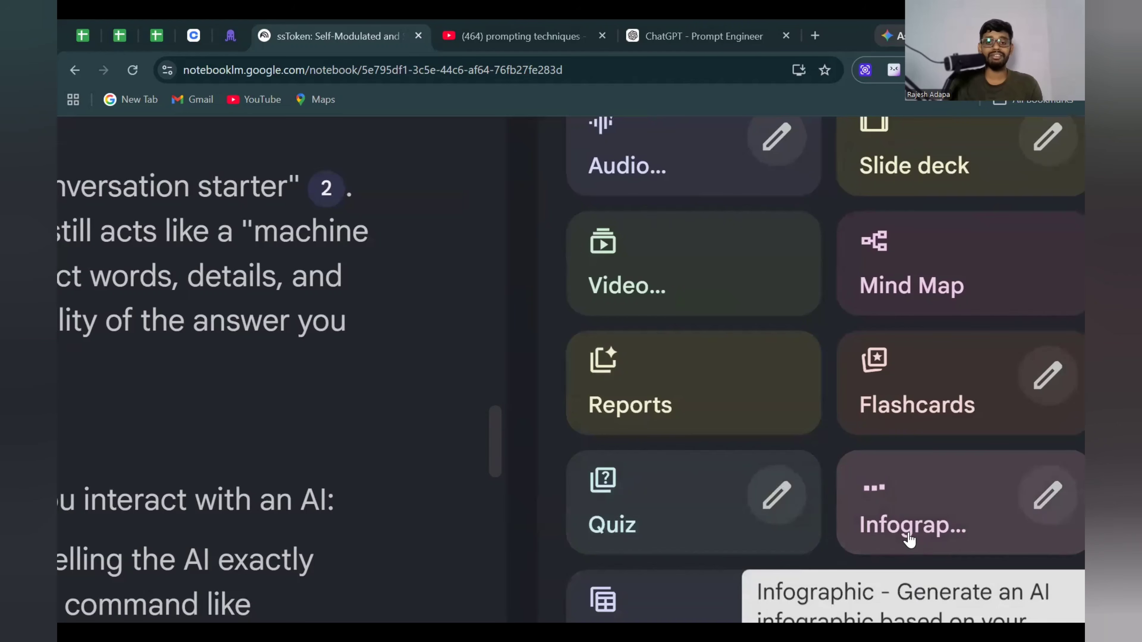
scroll(908, 539, "down", 2)
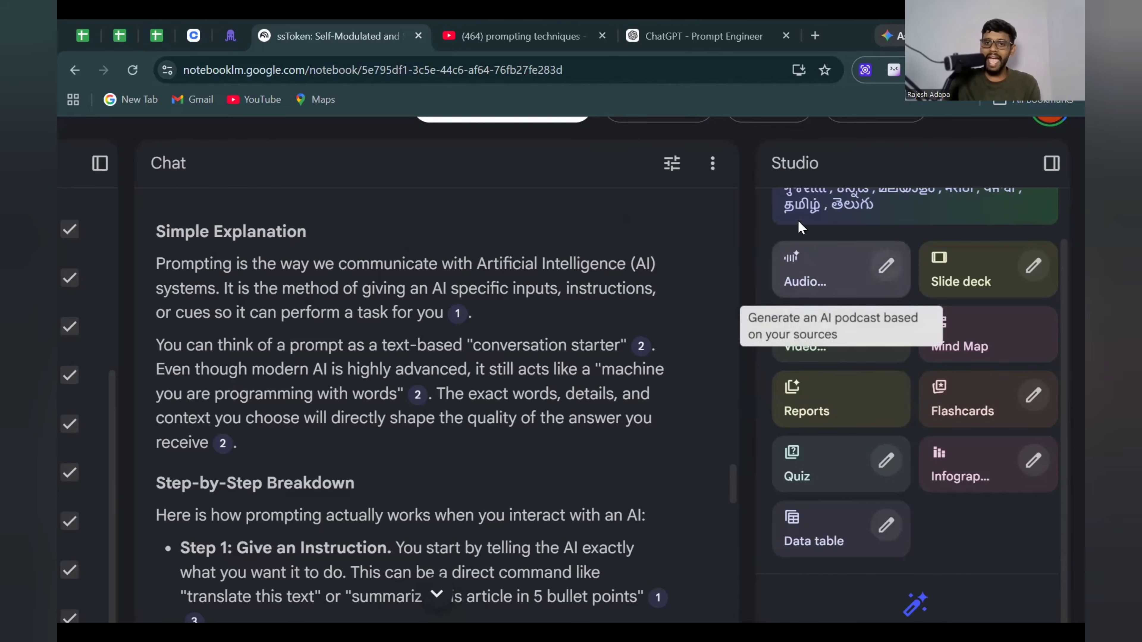
left_click_drag(760, 195, 650, 265)
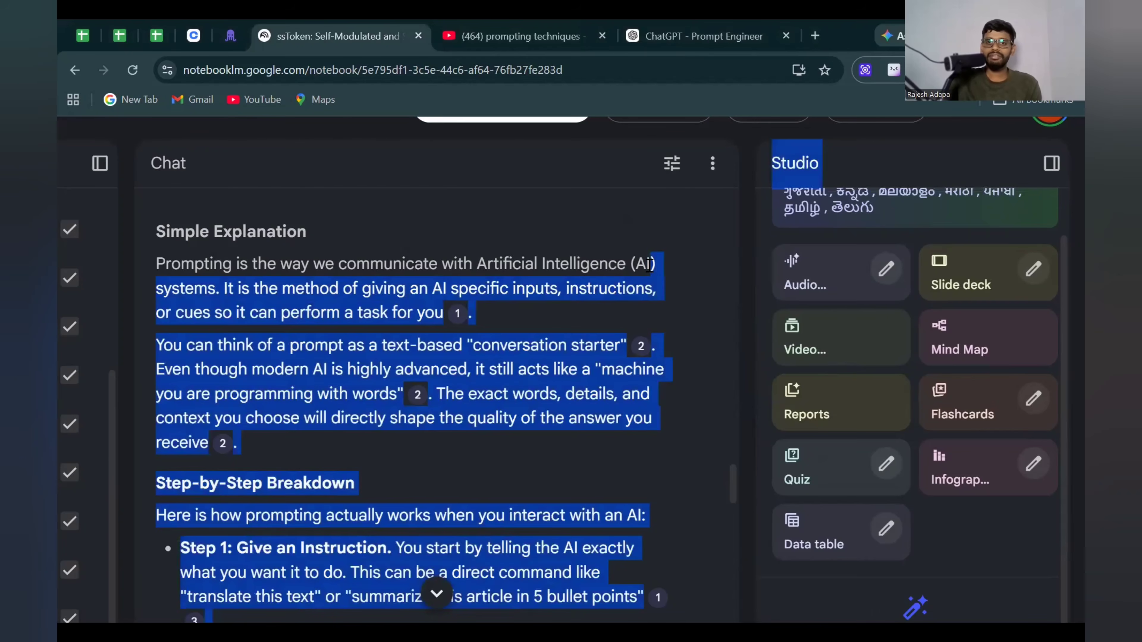
left_click(650, 265)
scroll(651, 265, "left", 3)
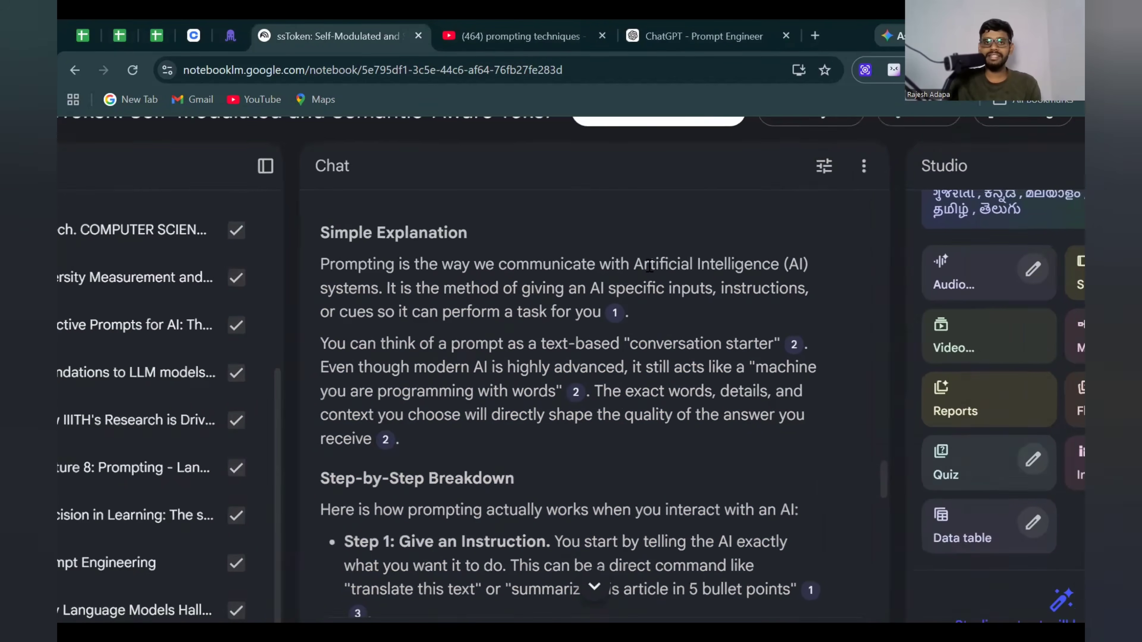
scroll(650, 265, "down", 3)
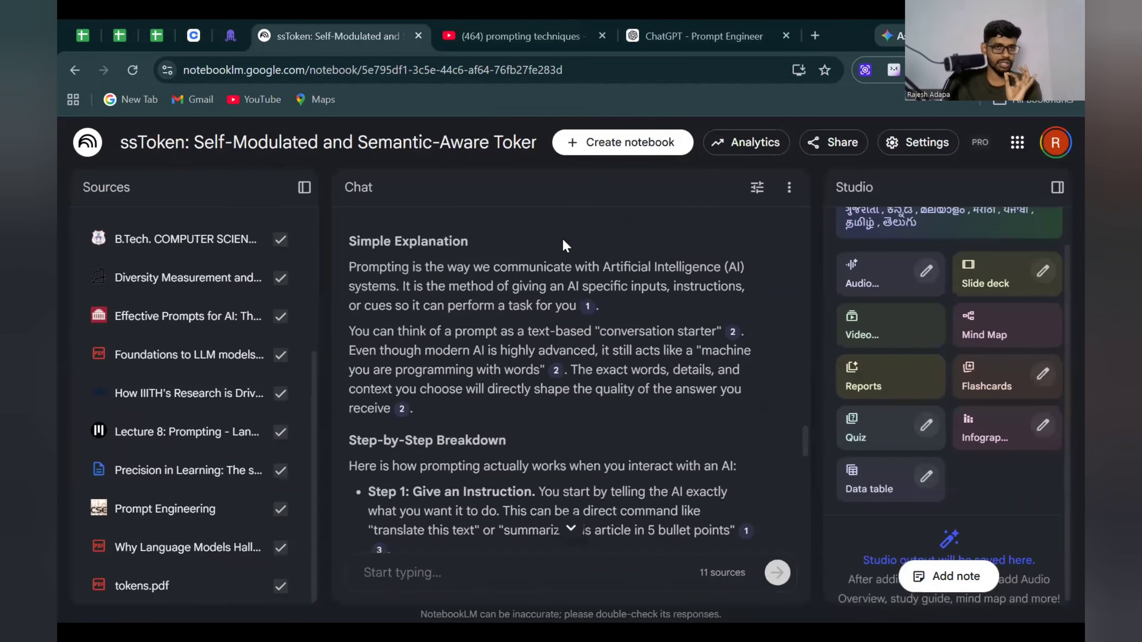
- Deselect the sources Prompt Engineering, Lecture 8: Prompting, How IIITH's Research, Effective Prompts for AI and Diversity Measurement
scroll(199, 358, "up", 1)
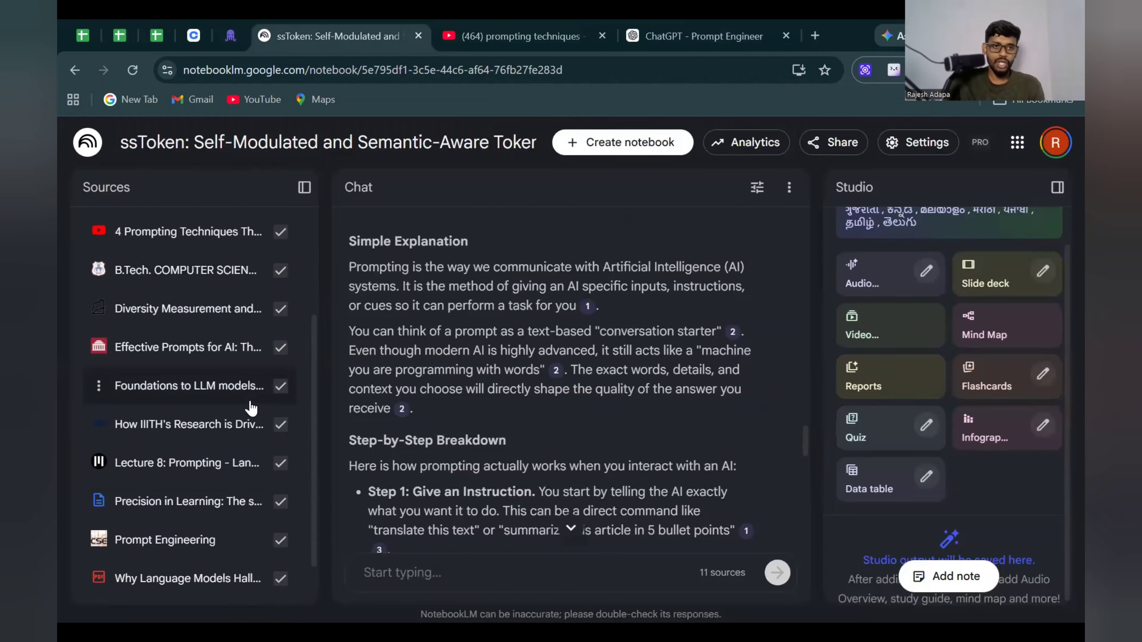
scroll(199, 358, "down", 1)
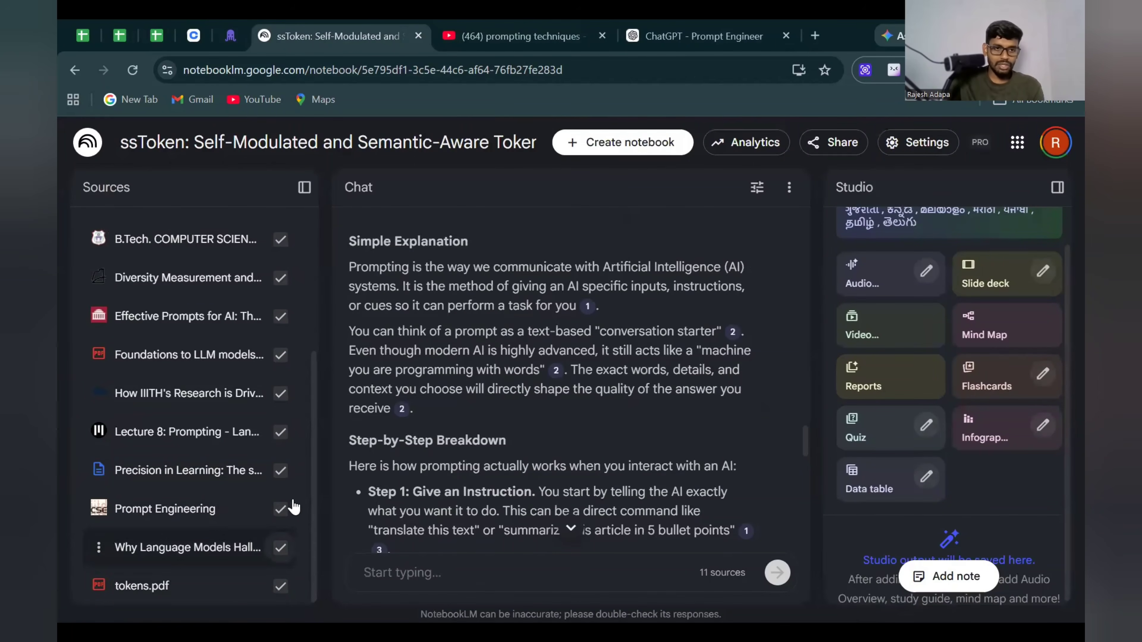
left_click(281, 510)
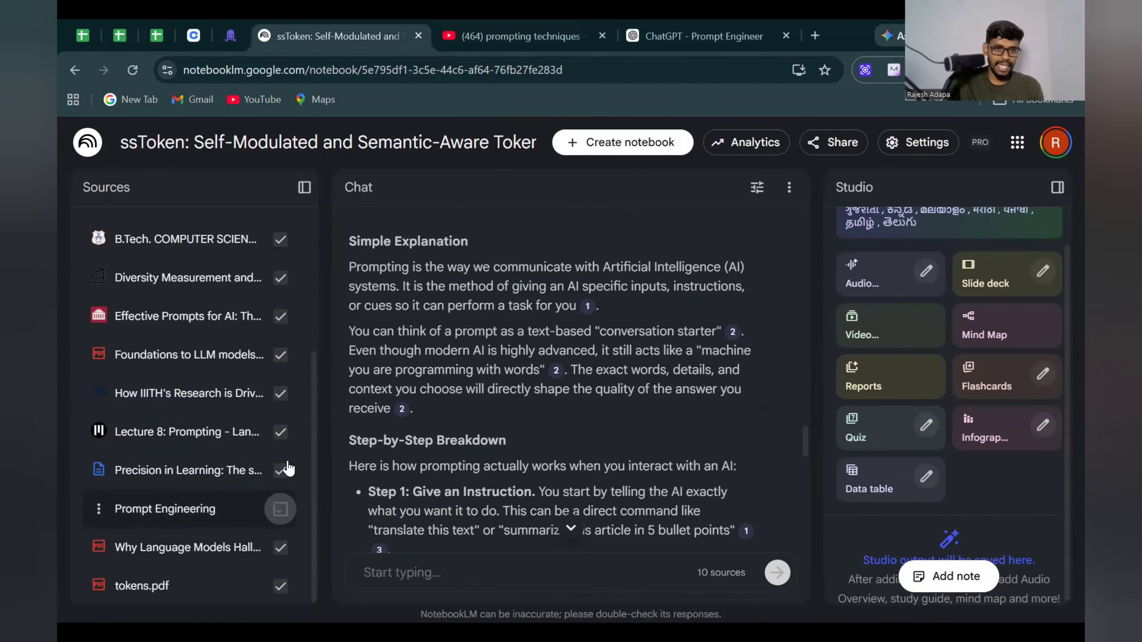
left_click(281, 431)
left_click(281, 391)
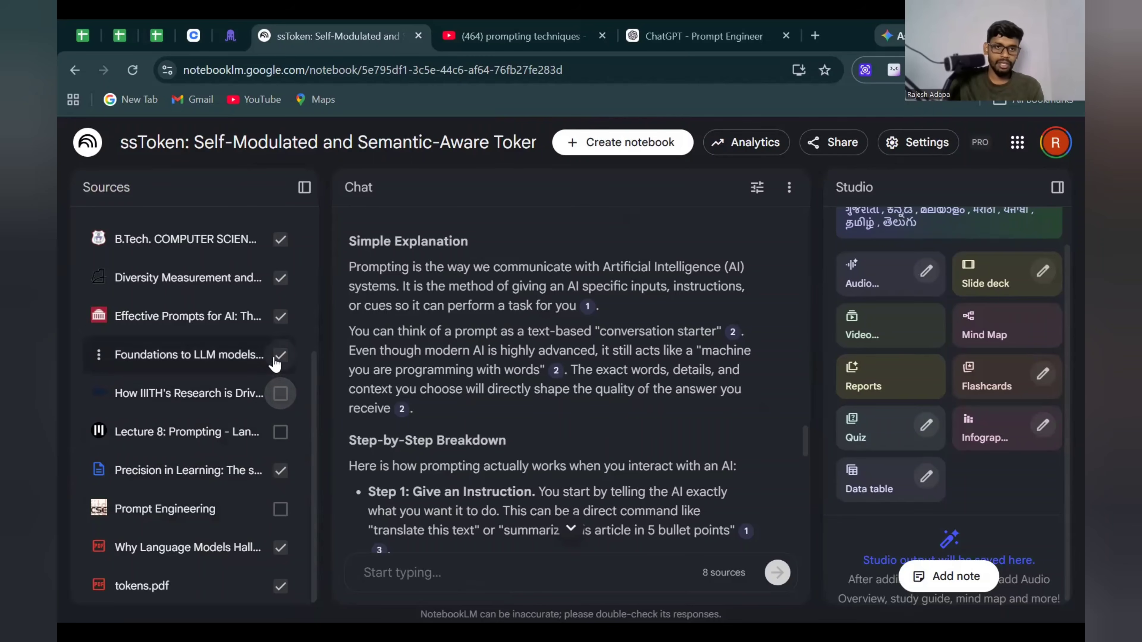
left_click(280, 316)
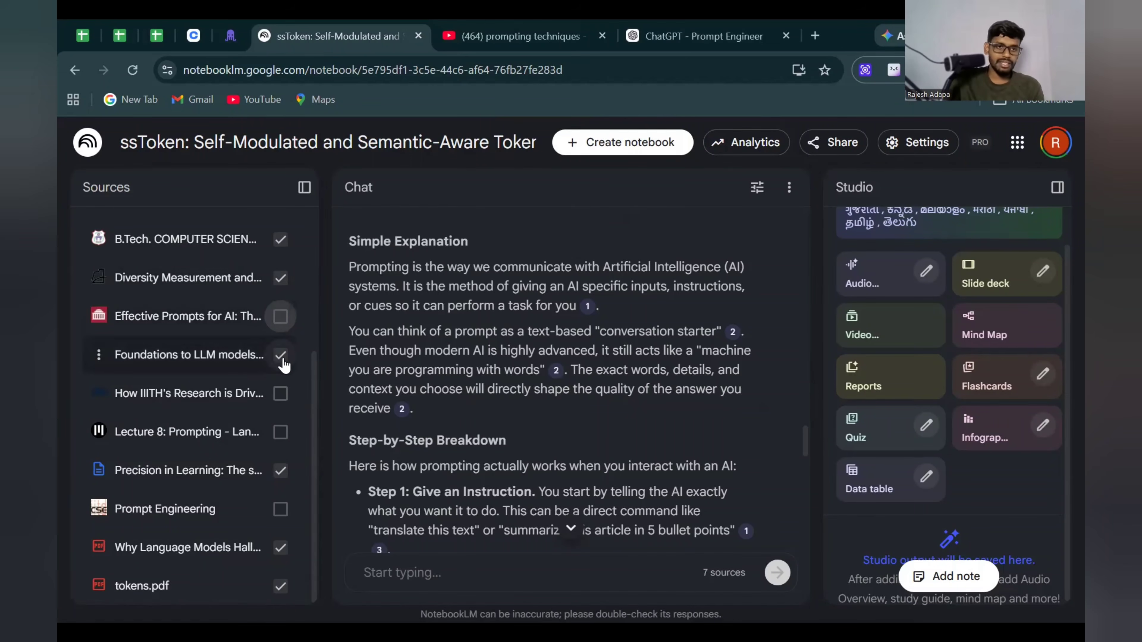
left_click(280, 278)
- Deselect the B.Tech. Computer Science and Foundations to LLM models sources as well
scroll(274, 315, "up", 3)
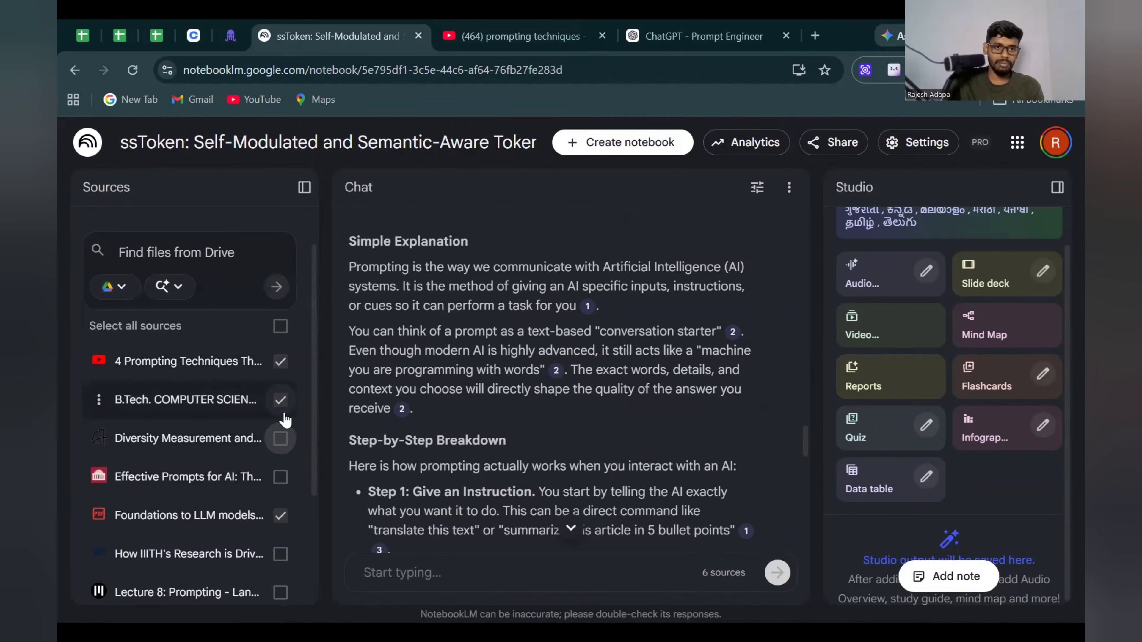
left_click(279, 402)
scroll(269, 517, "down", 3)
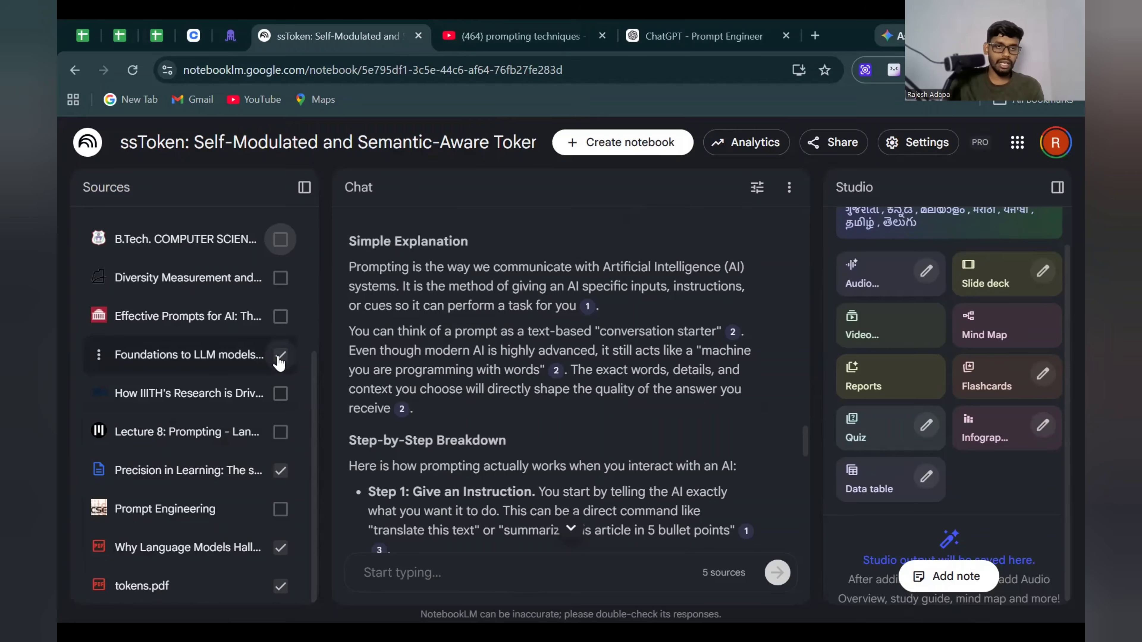
scroll(279, 360, "up", 3)
scroll(280, 358, "down", 3)
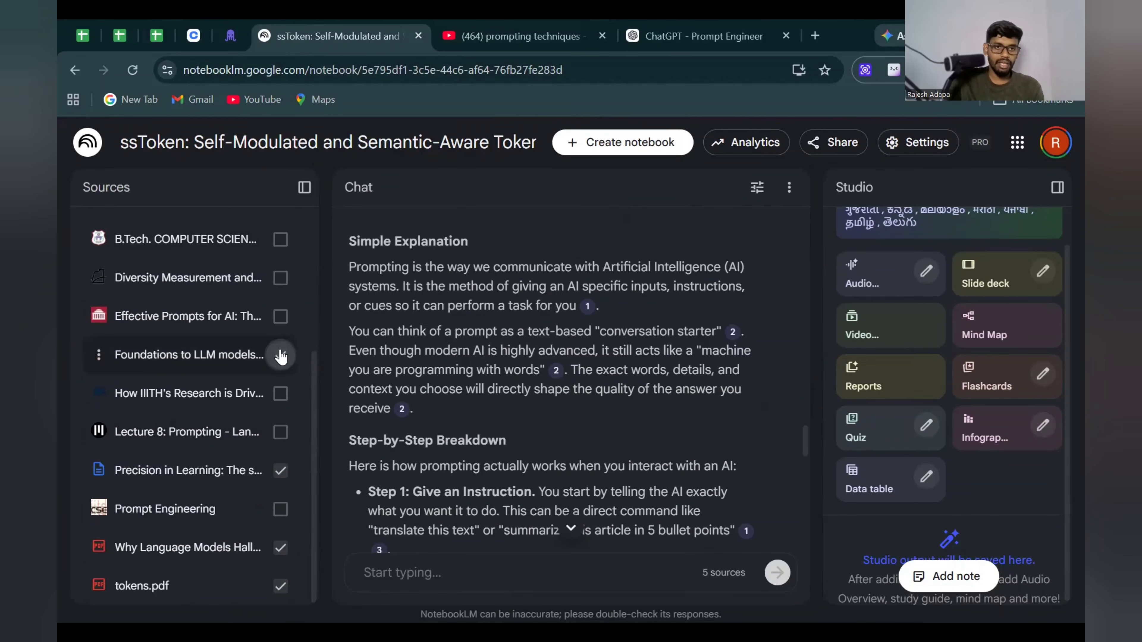
left_click(281, 355)
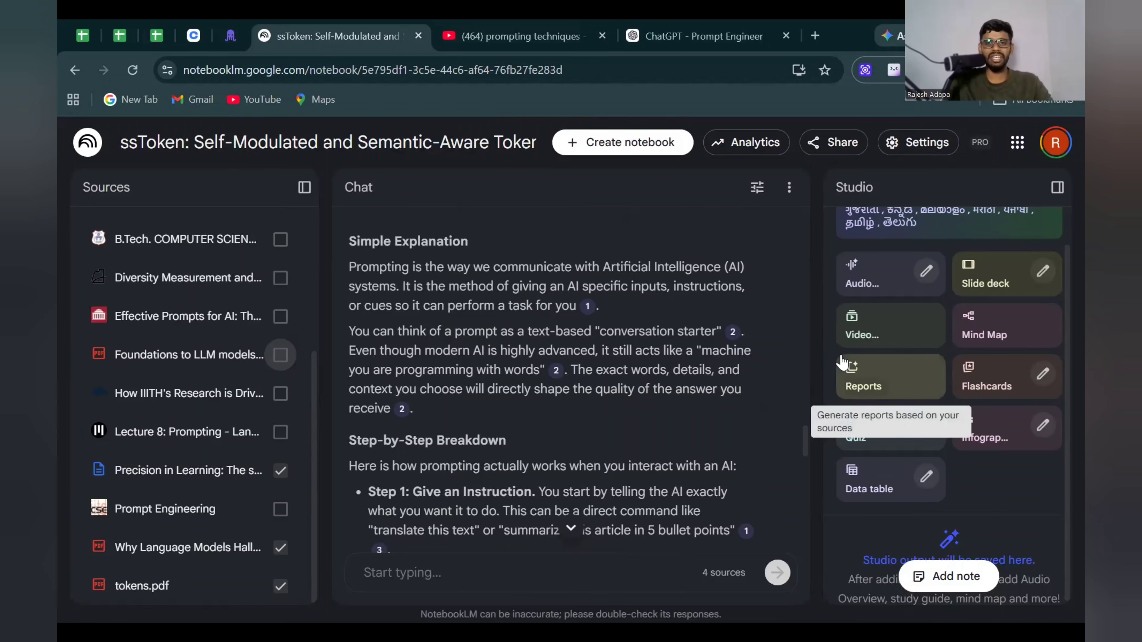
- Generate an Audio Overview with the default settings from the selected sources and check its entry in the Studio
scroll(844, 365, "up", 5)
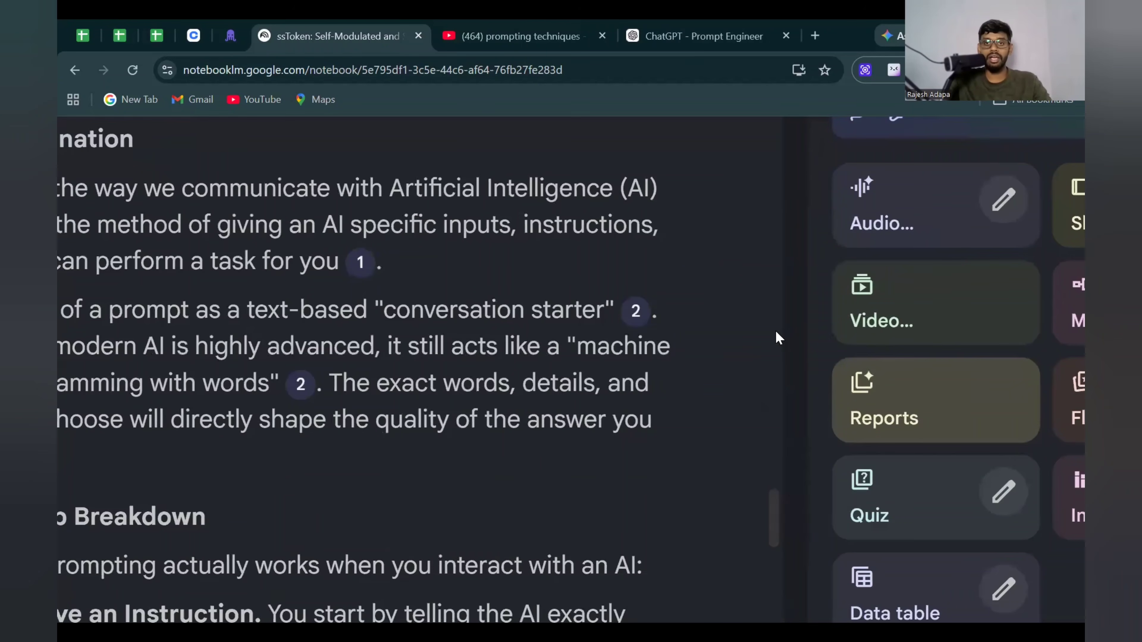
scroll(784, 331, "up", 5)
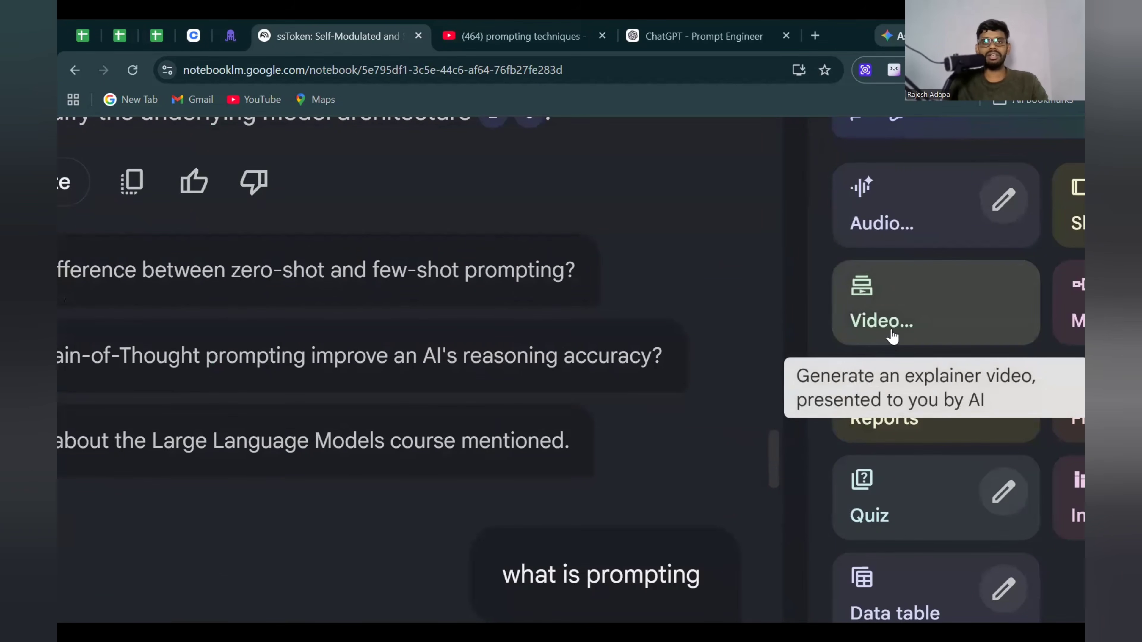
scroll(786, 286, "down", 3)
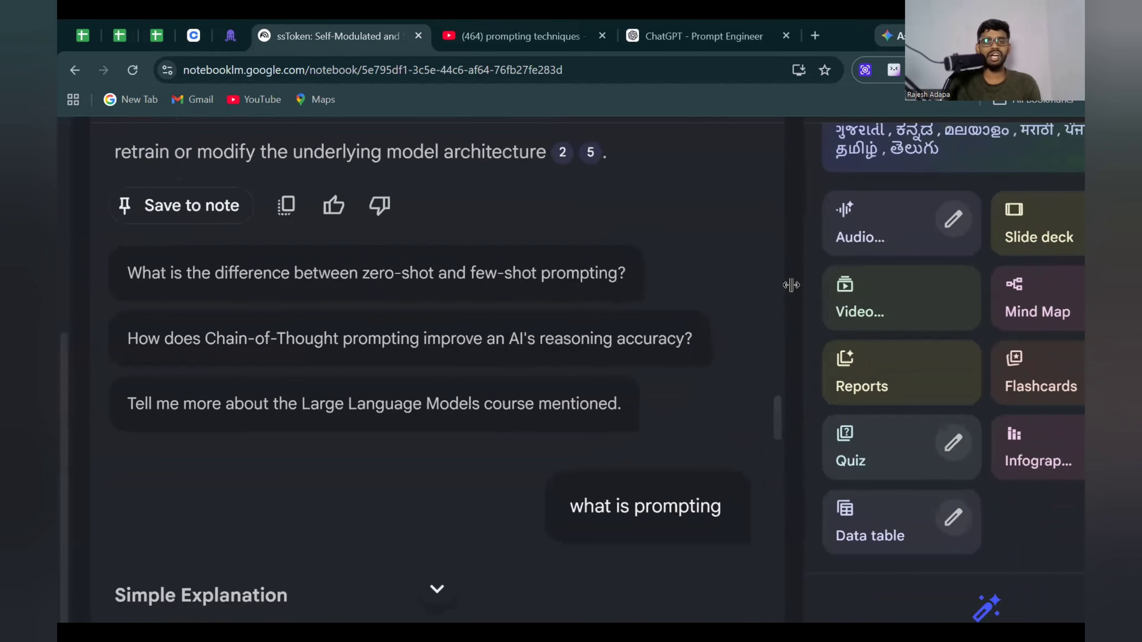
scroll(792, 284, "down", 2)
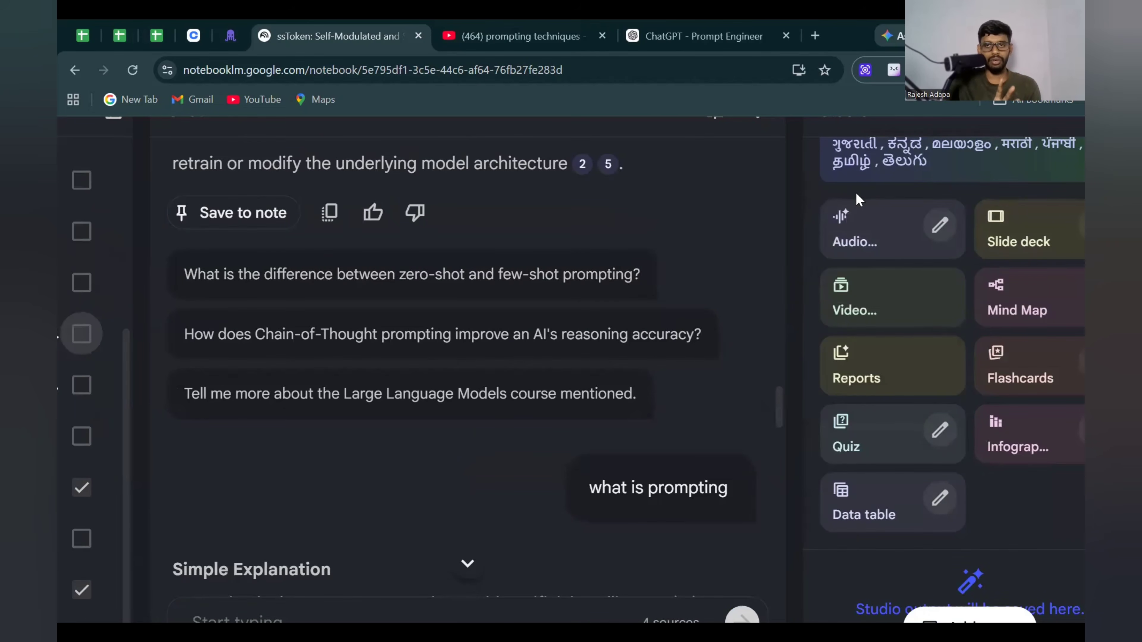
scroll(770, 233, "down", 2)
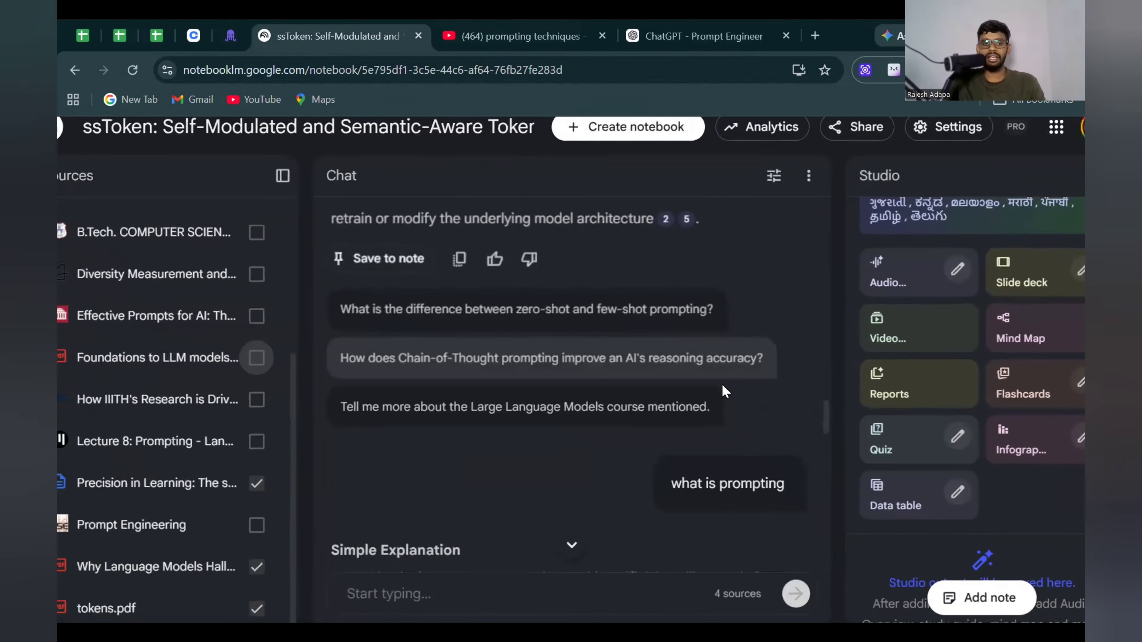
scroll(801, 360, "up", 1)
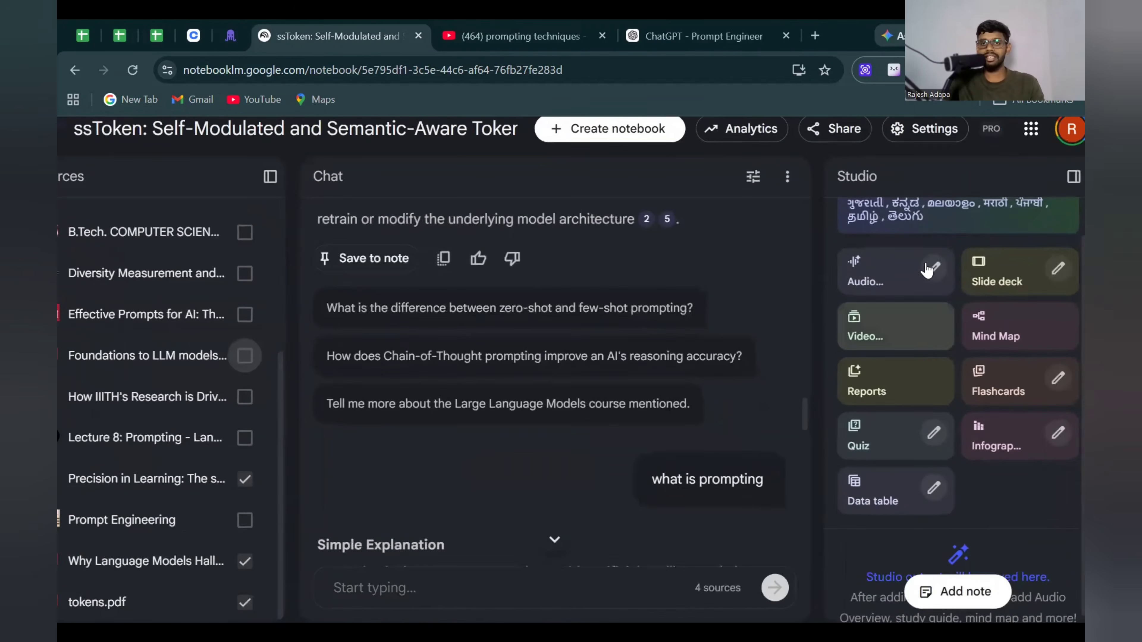
left_click(889, 279)
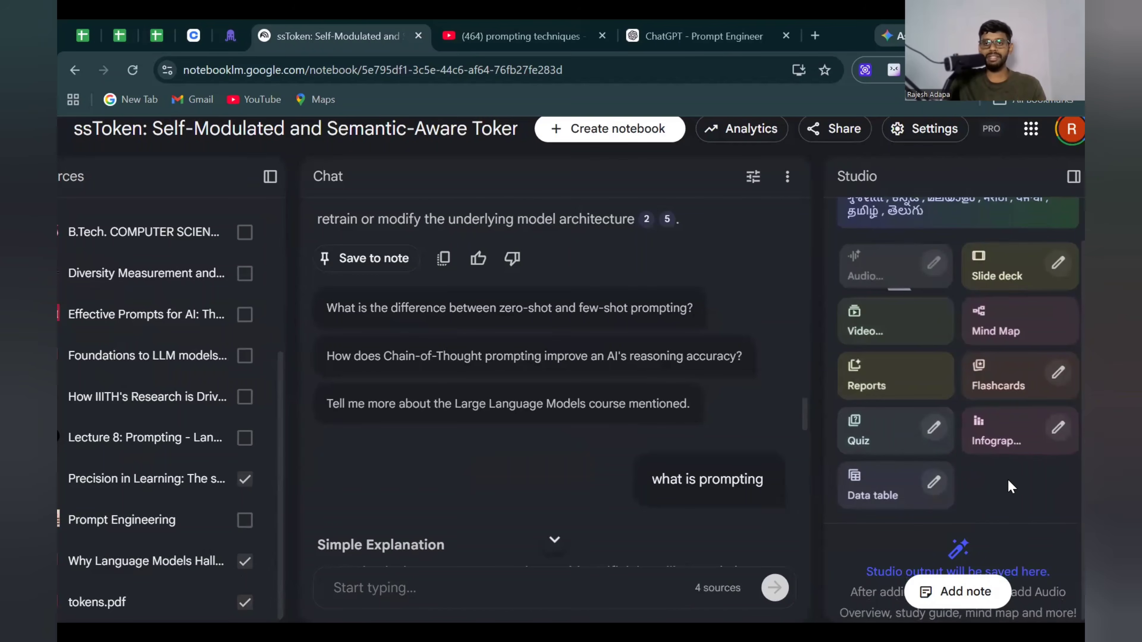
scroll(999, 476, "down", 1)
scroll(989, 495, "down", 1)
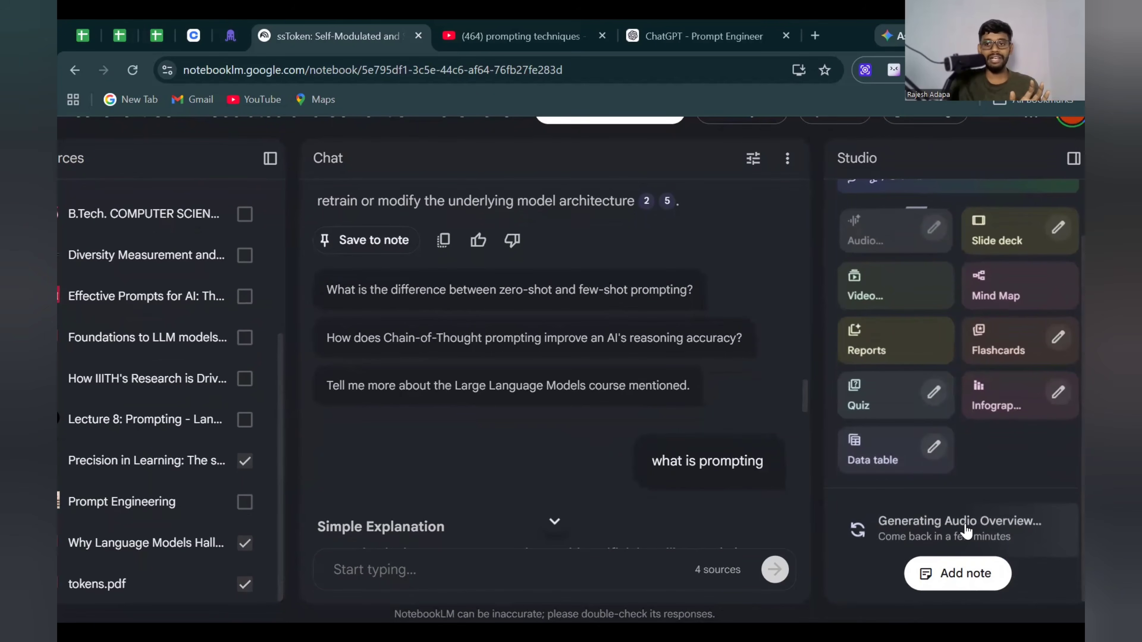
double_click(962, 522)
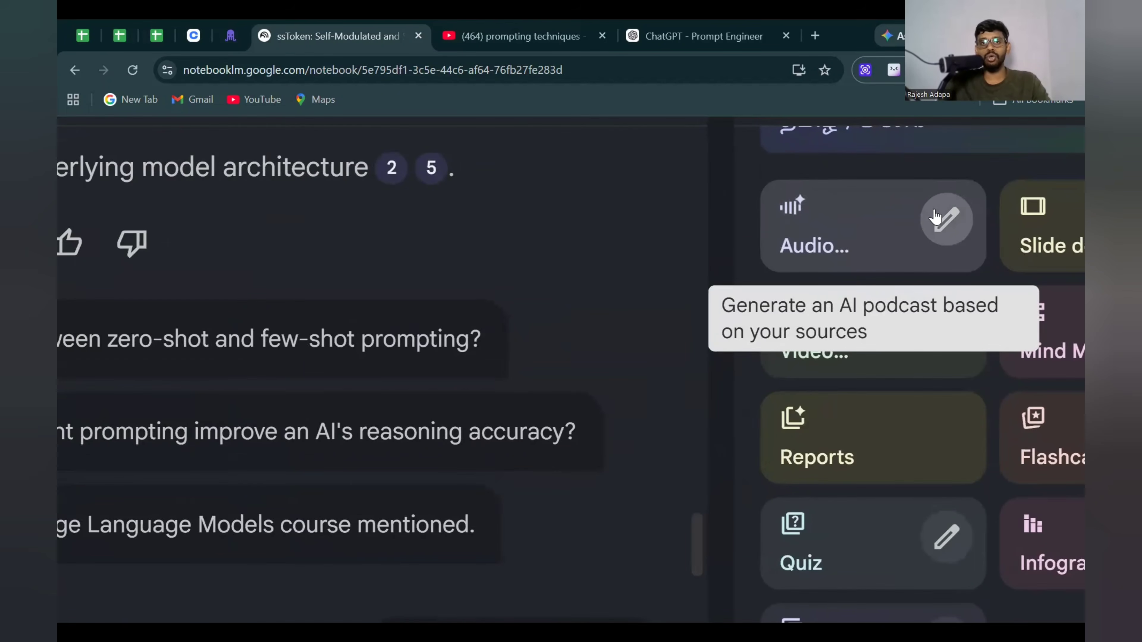
- Open the Audio Overview customisation, choose the Debate format and go to the question on what the AI hosts should focus on
left_click(935, 218)
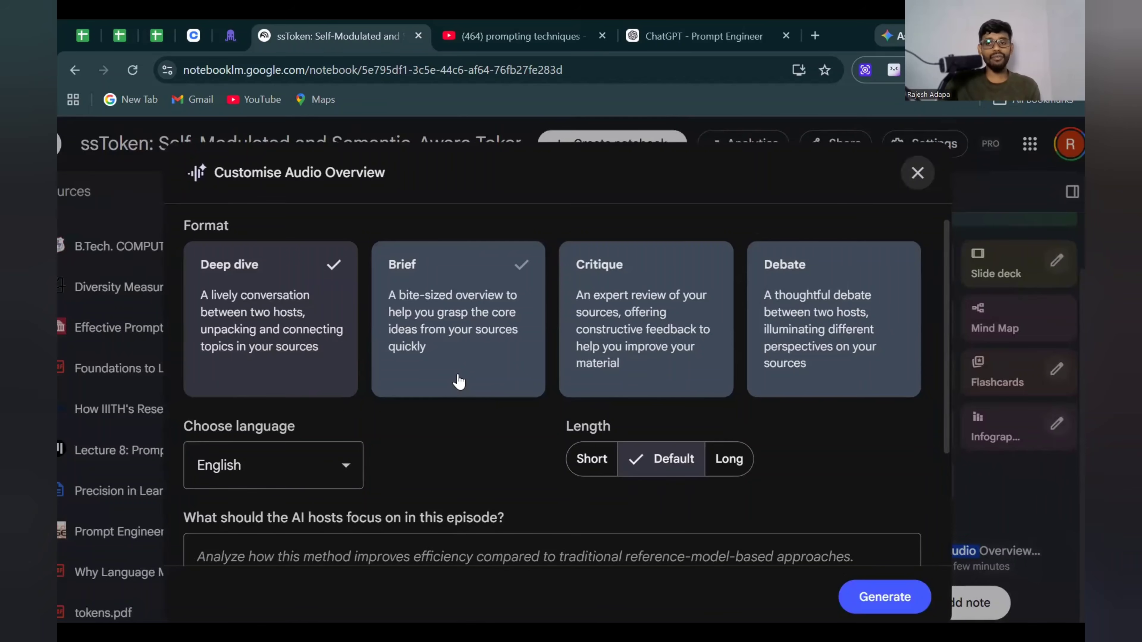
scroll(459, 381, "down", 3)
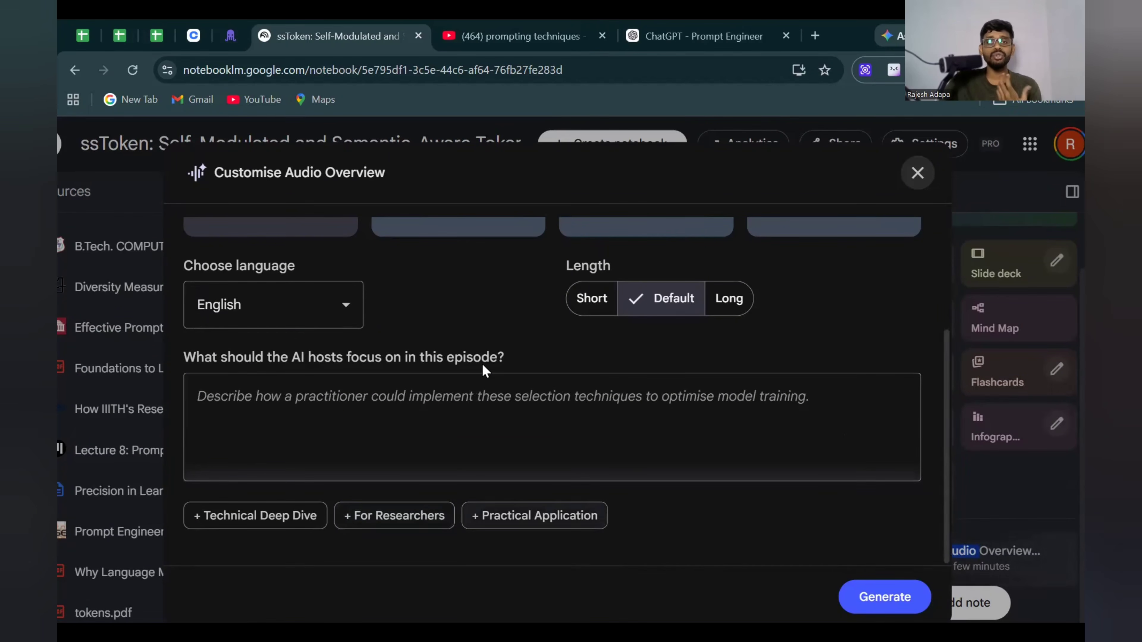
scroll(480, 370, "up", 3)
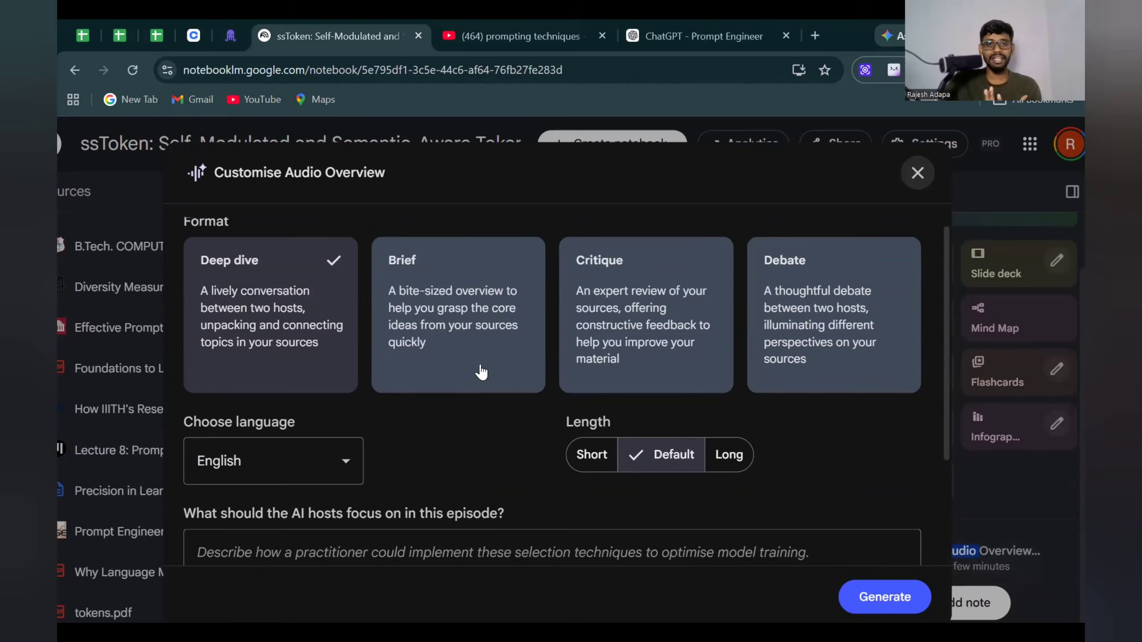
left_click(459, 336)
left_click(612, 326)
left_click(804, 318)
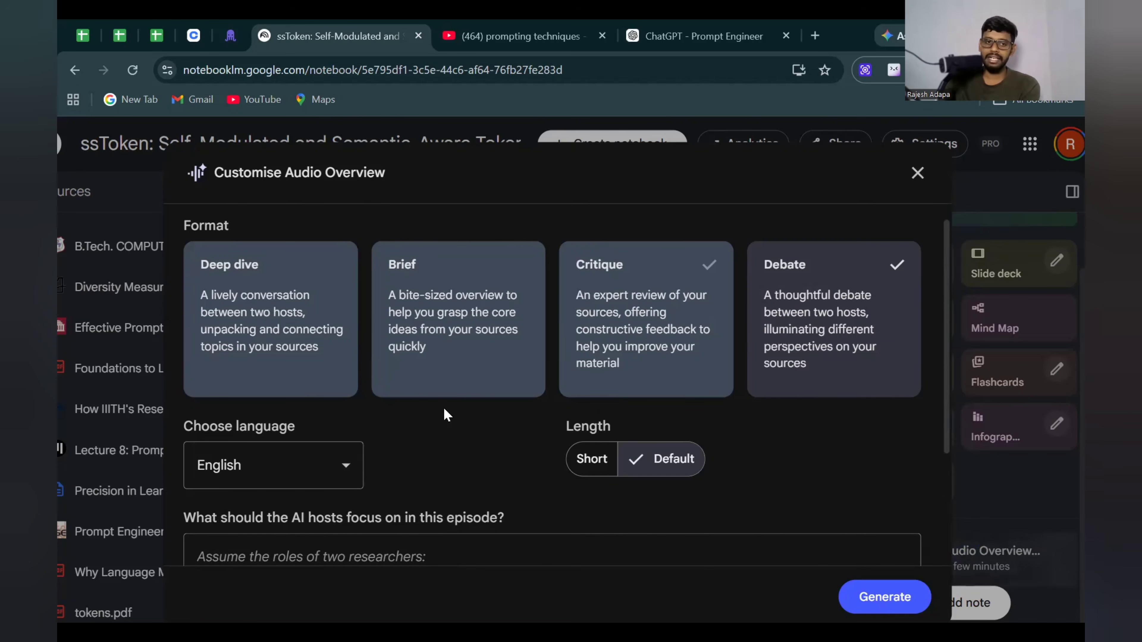
scroll(443, 407, "down", 2)
left_click(404, 486)
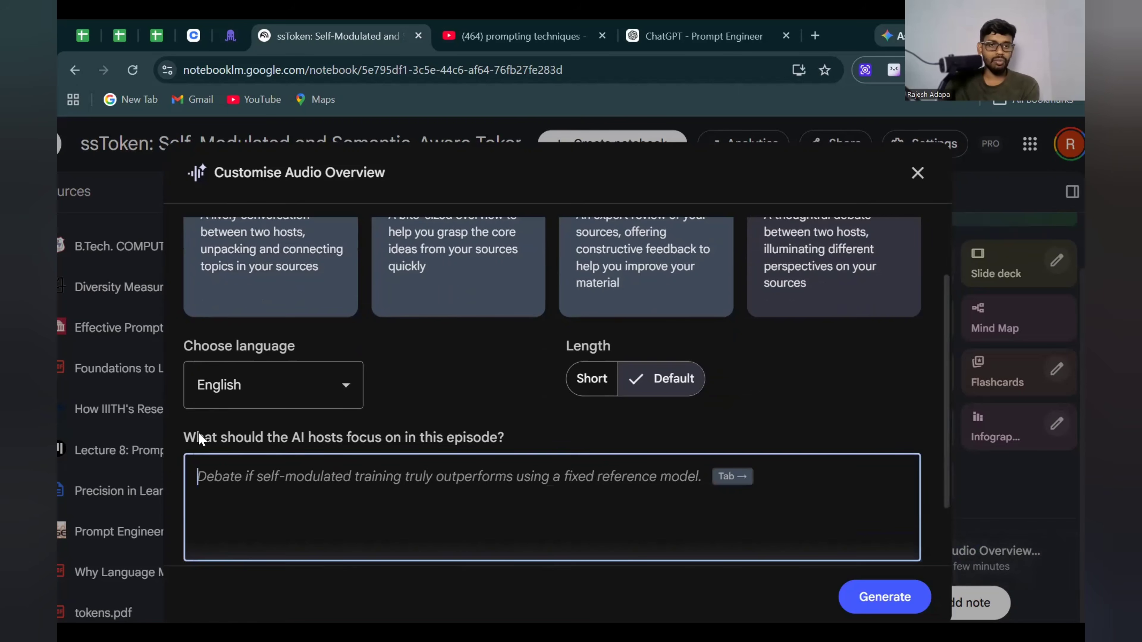
left_click_drag(198, 432, 517, 441)
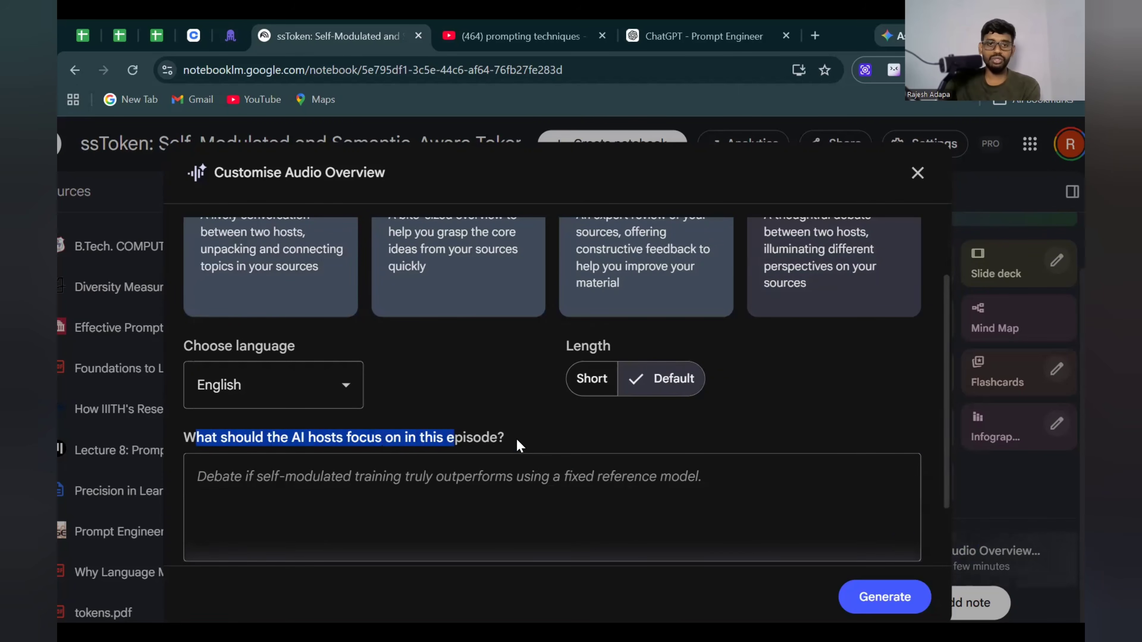
- Switch to ChatGPT and dictate and send a request for a NotebookLM audio prompt debating AI hallucination, one speaker criticising and another defending
left_click(733, 23)
scroll(813, 476, "down", 5)
scroll(813, 477, "down", 5)
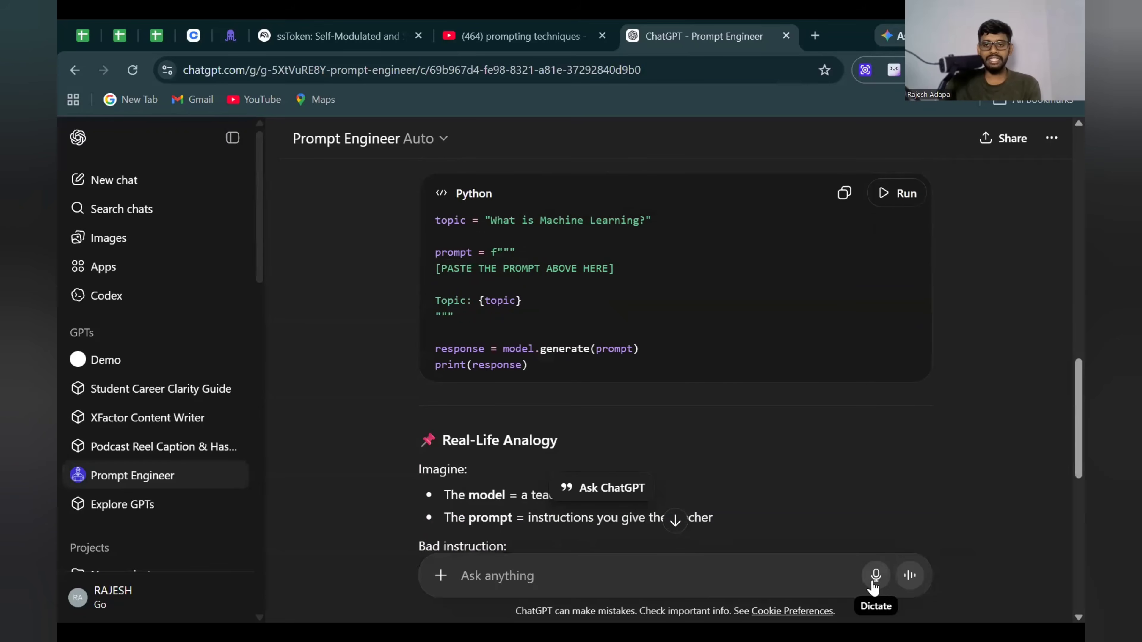
left_click(875, 577)
scroll(730, 484, "down", 10)
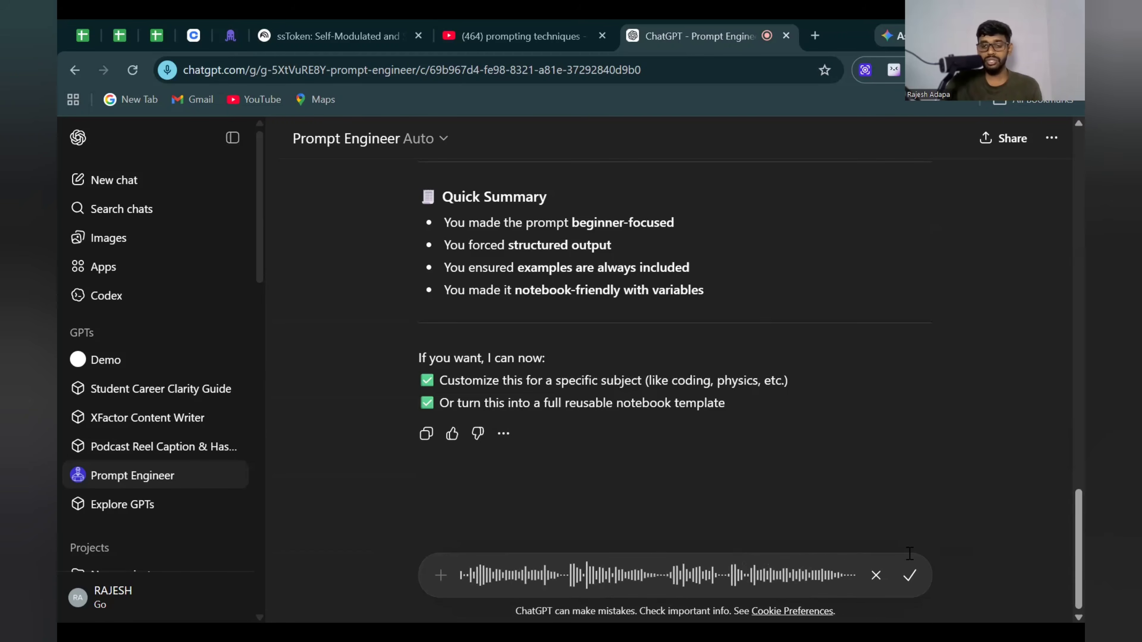
left_click(910, 575)
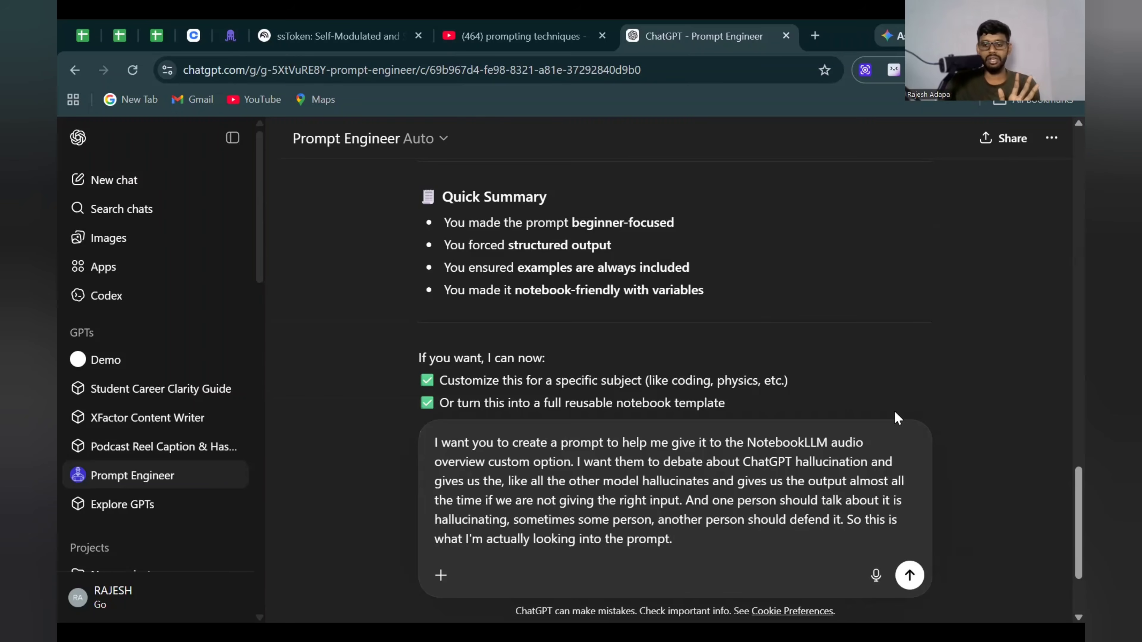
key("Return")
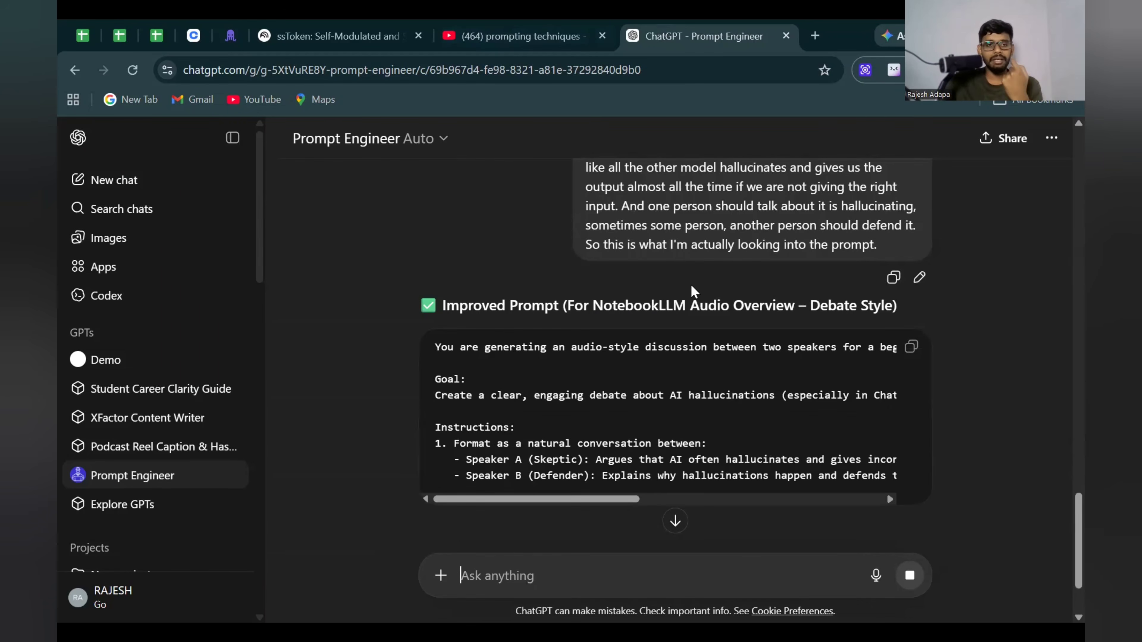
- Examine the generated debate prompt, including its speaker roles, debate section, important points and output format
scroll(692, 291, "down", 2)
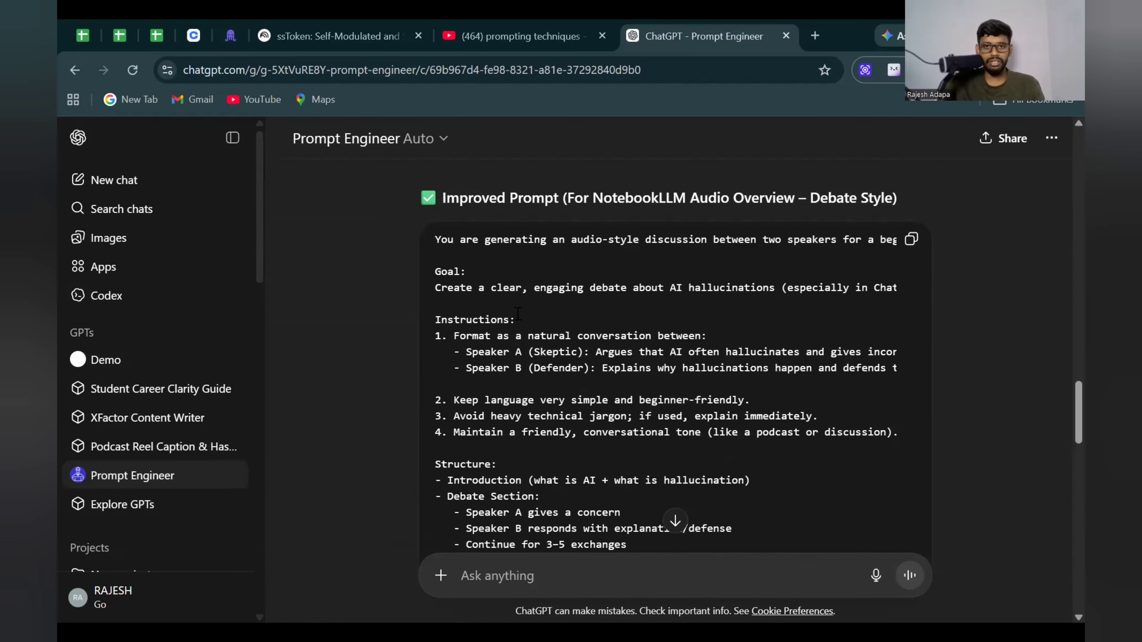
left_click_drag(485, 352, 563, 353)
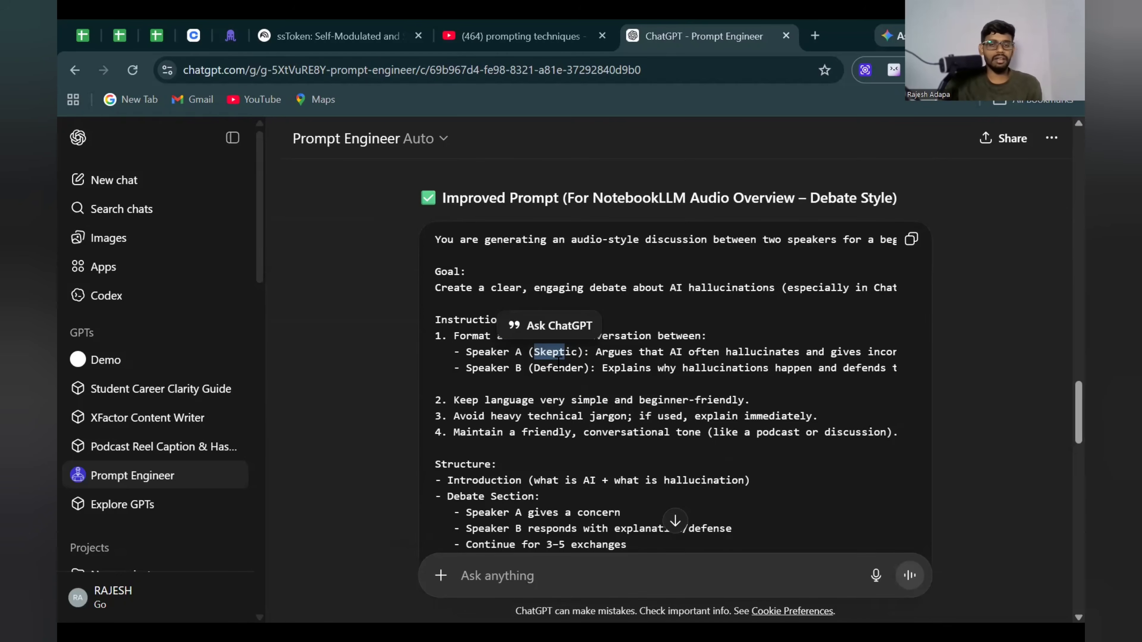
scroll(558, 363, "down", 2)
left_click(590, 387)
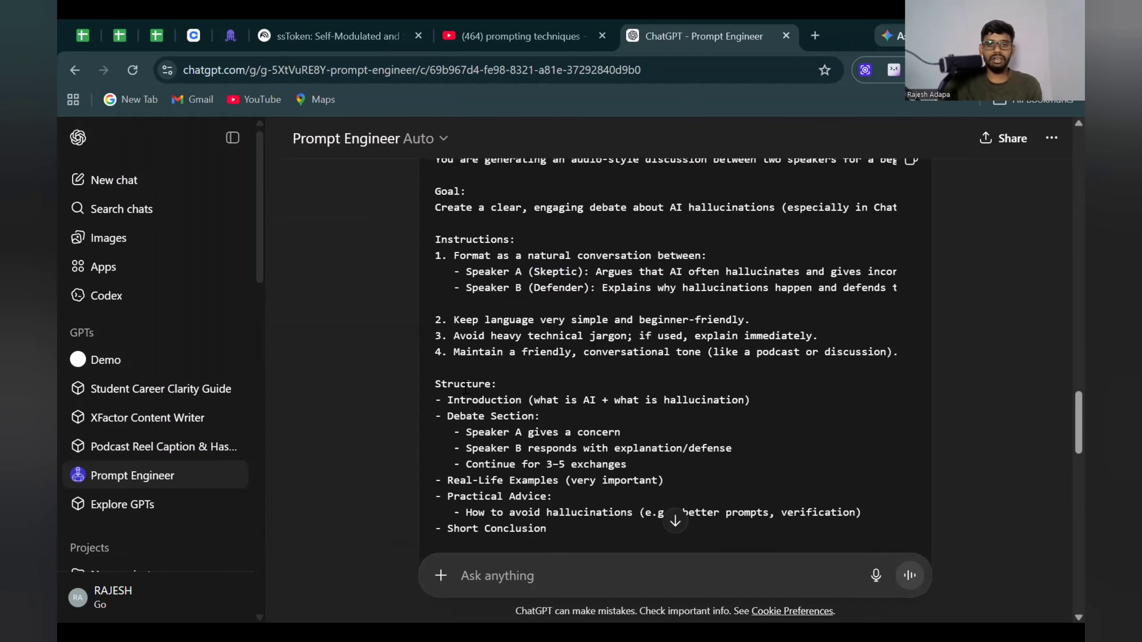
left_click_drag(466, 416, 536, 416)
left_click_drag(490, 448, 522, 448)
scroll(556, 439, "down", 6)
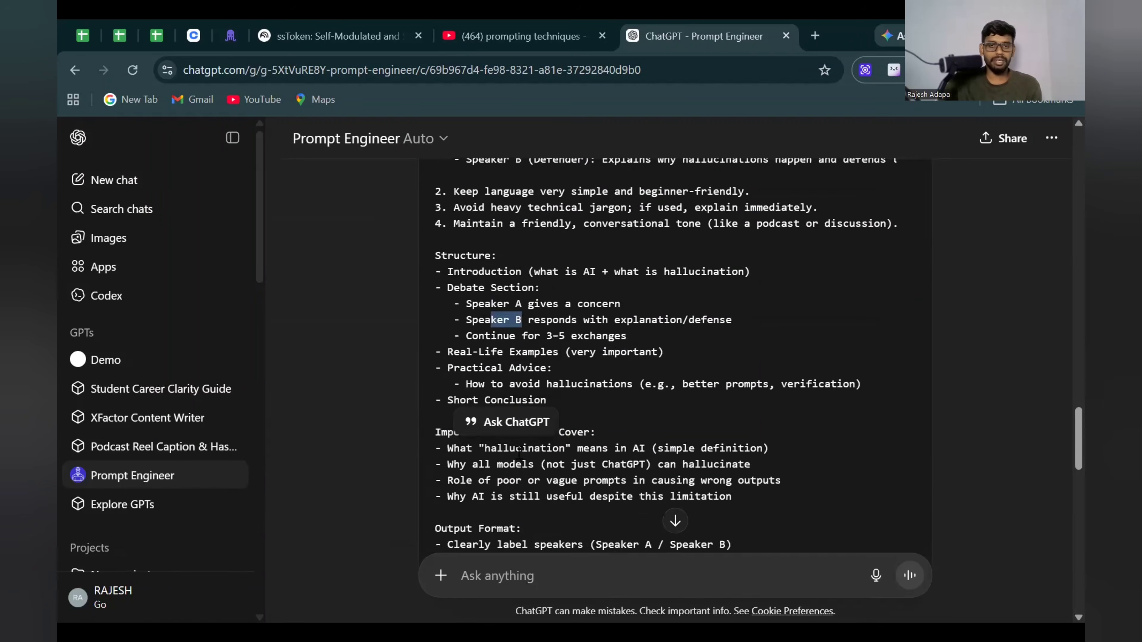
left_click(670, 390)
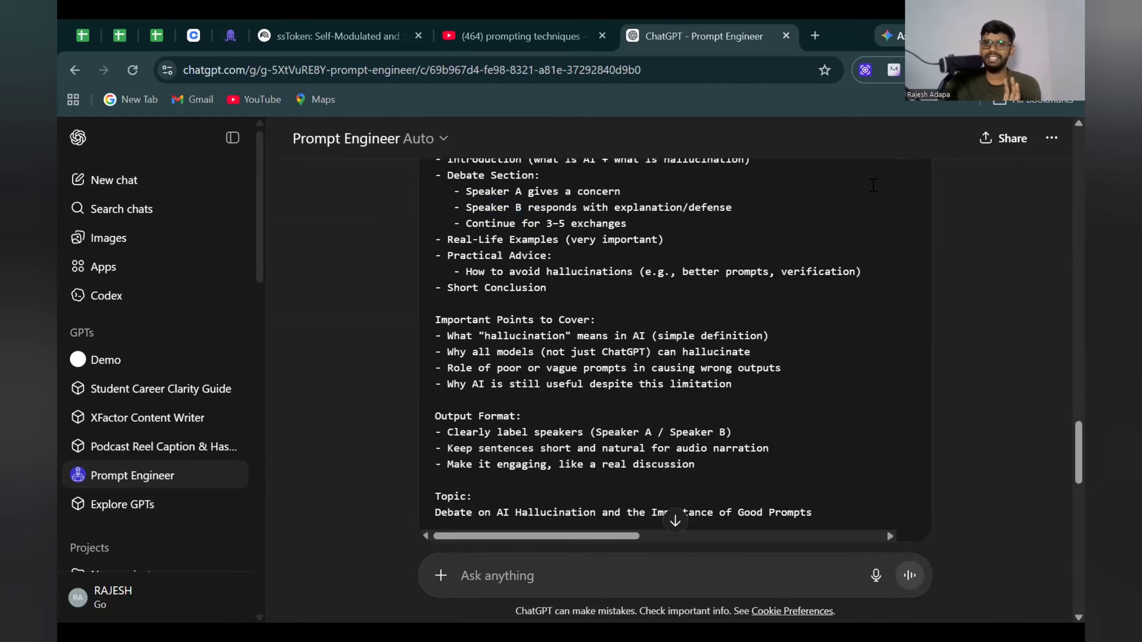
- Copy the debate prompt, return to NotebookLM, set it as the AI hosts' focus and generate the debate Audio Overview
scroll(873, 185, "up", 7)
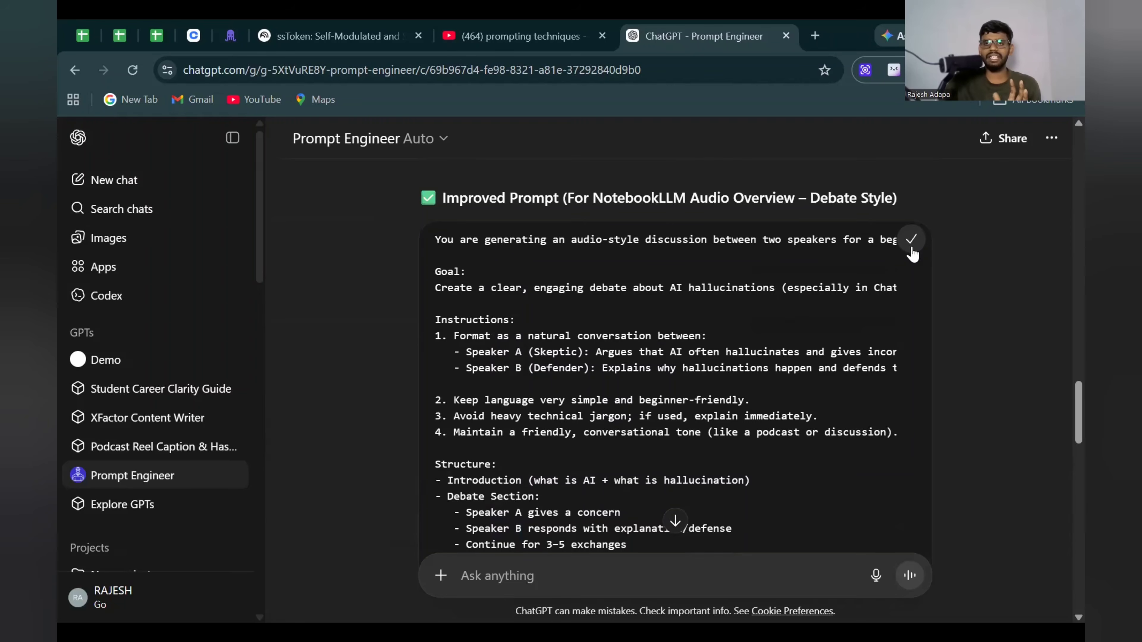
left_click(340, 27)
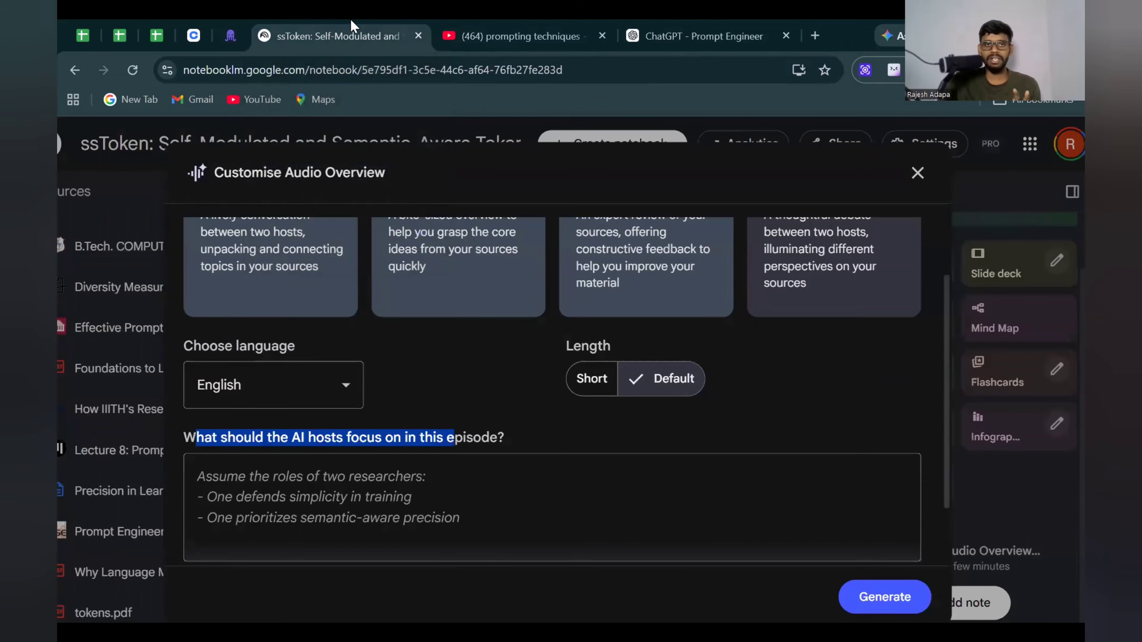
left_click(396, 491)
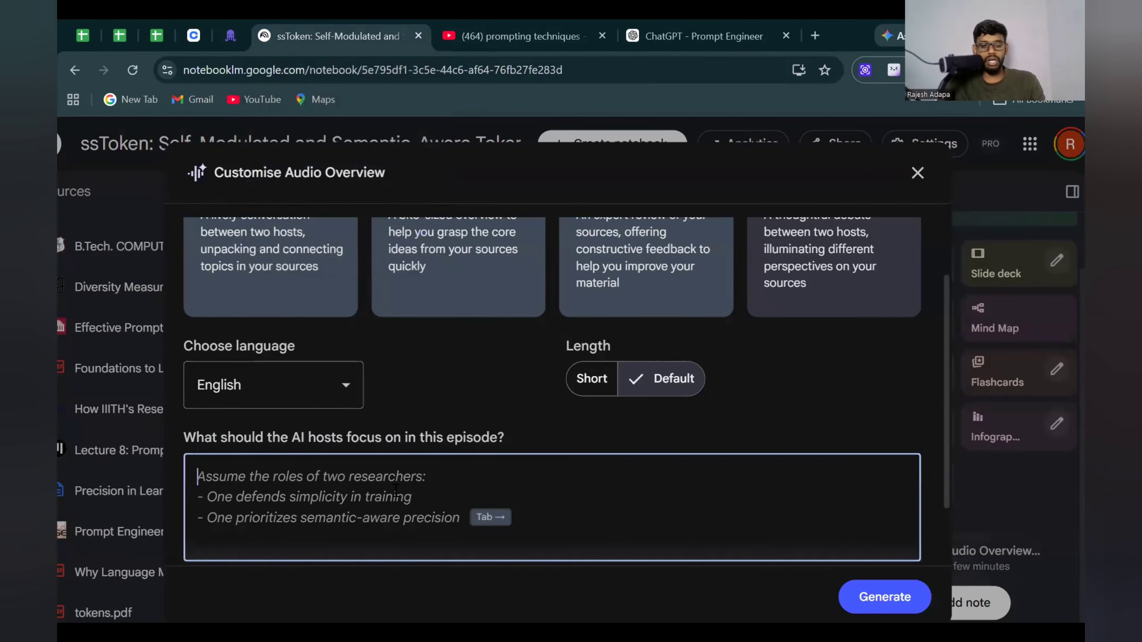
key("ctrl+v")
scroll(401, 496, "down", 5)
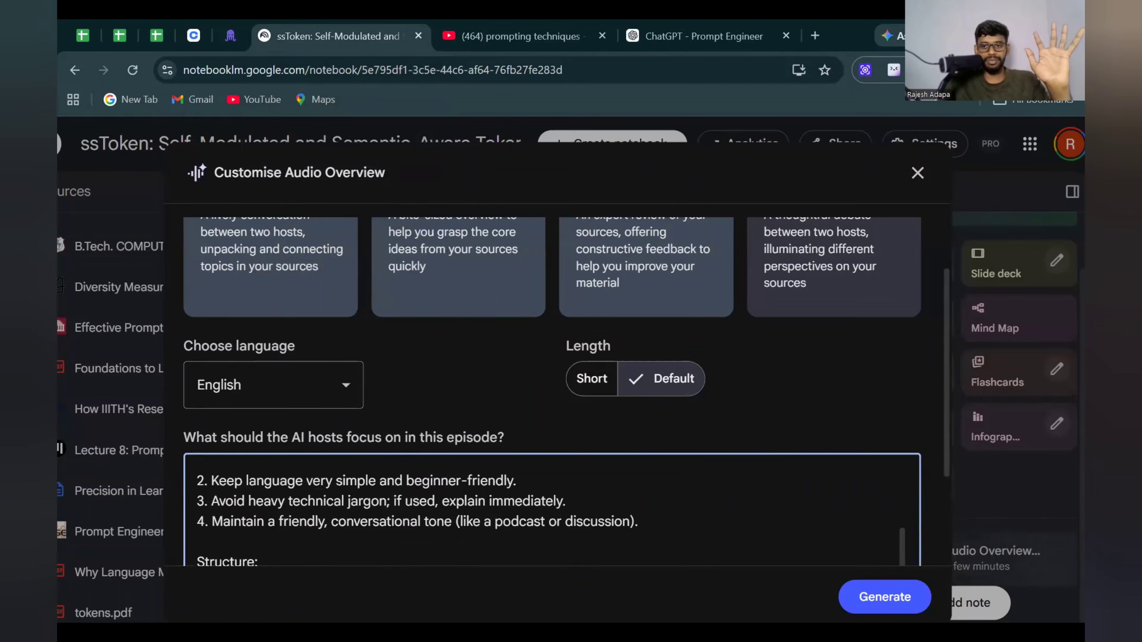
left_click(884, 597)
scroll(870, 530, "down", 1)
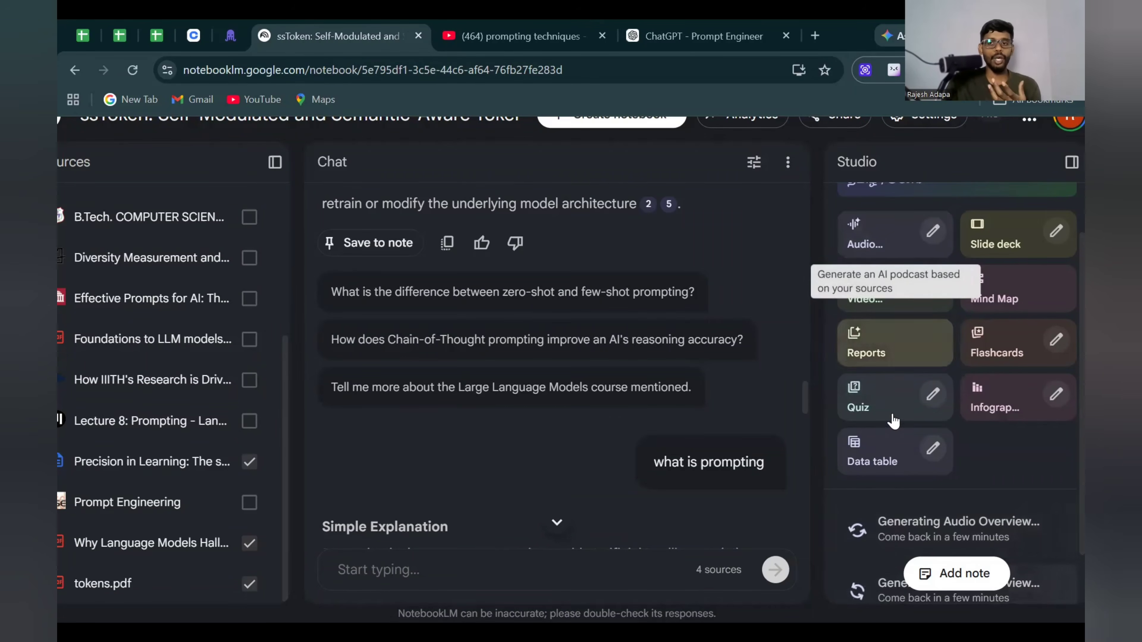
scroll(904, 518, "down", 2)
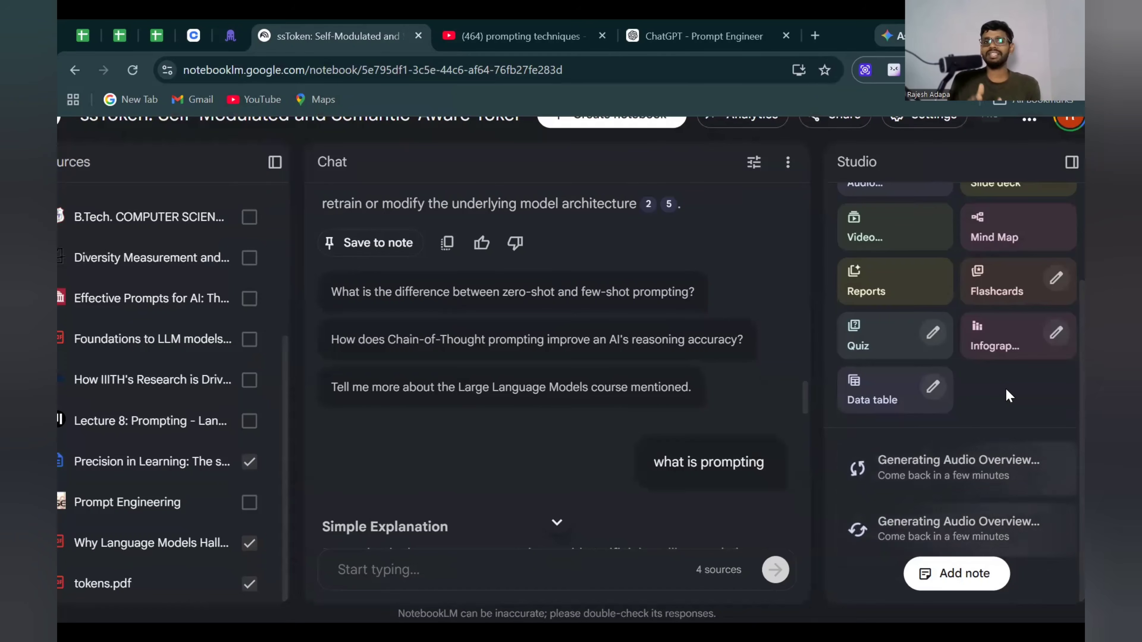
scroll(864, 382, "up", 3)
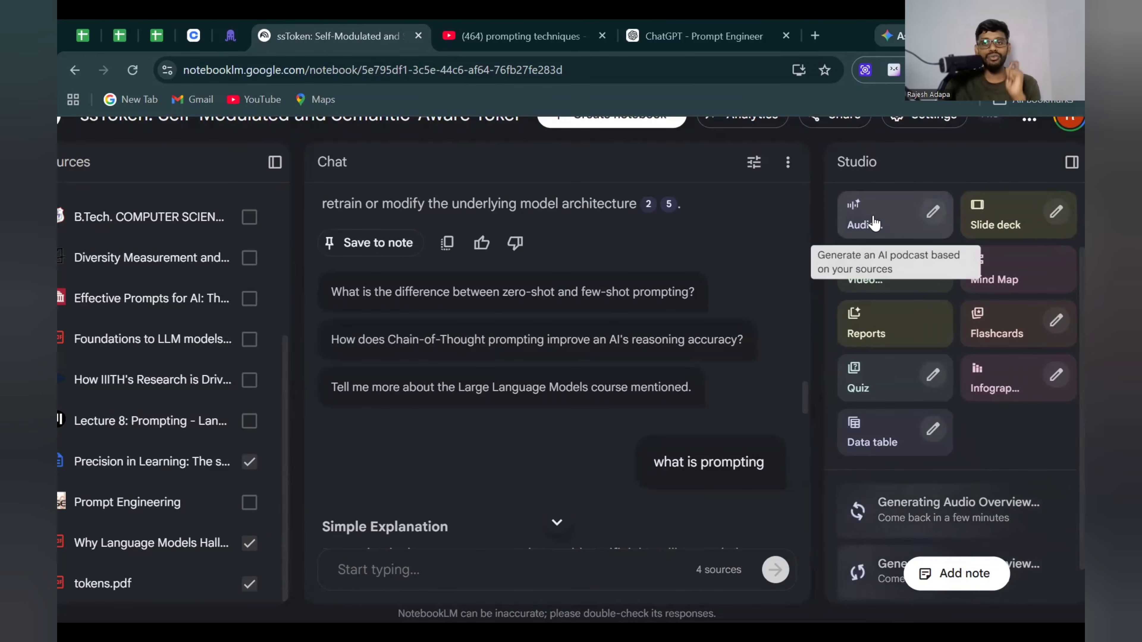
- Open the Video Overview customisation and compare the options offered for the Explainer, Brief and Cinematic formats
left_click(905, 276)
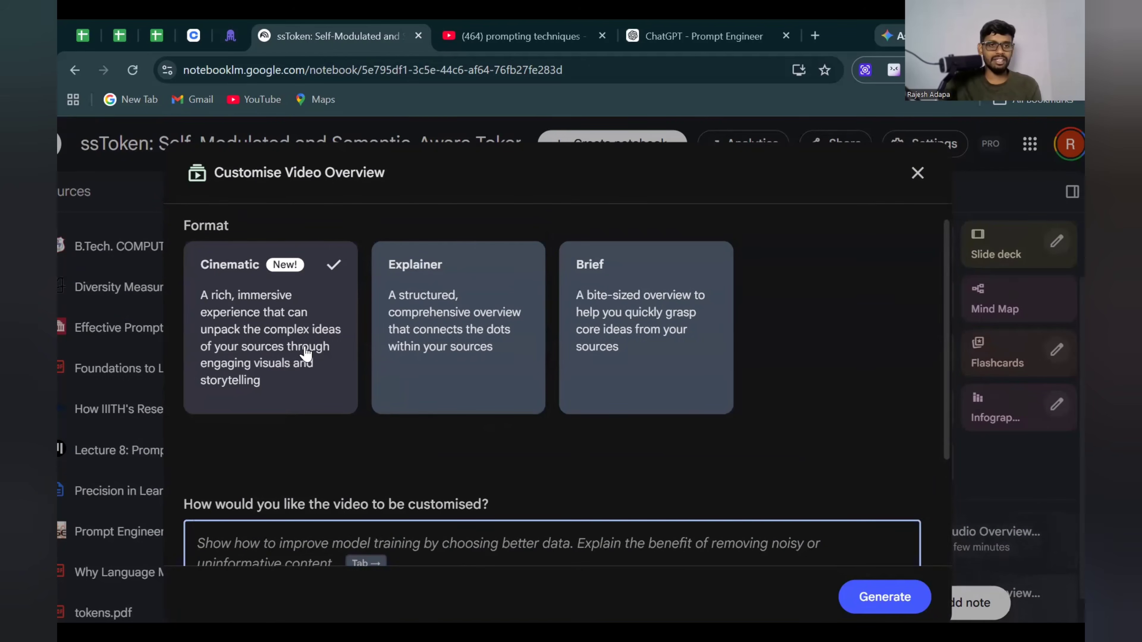
left_click(451, 347)
left_click(596, 328)
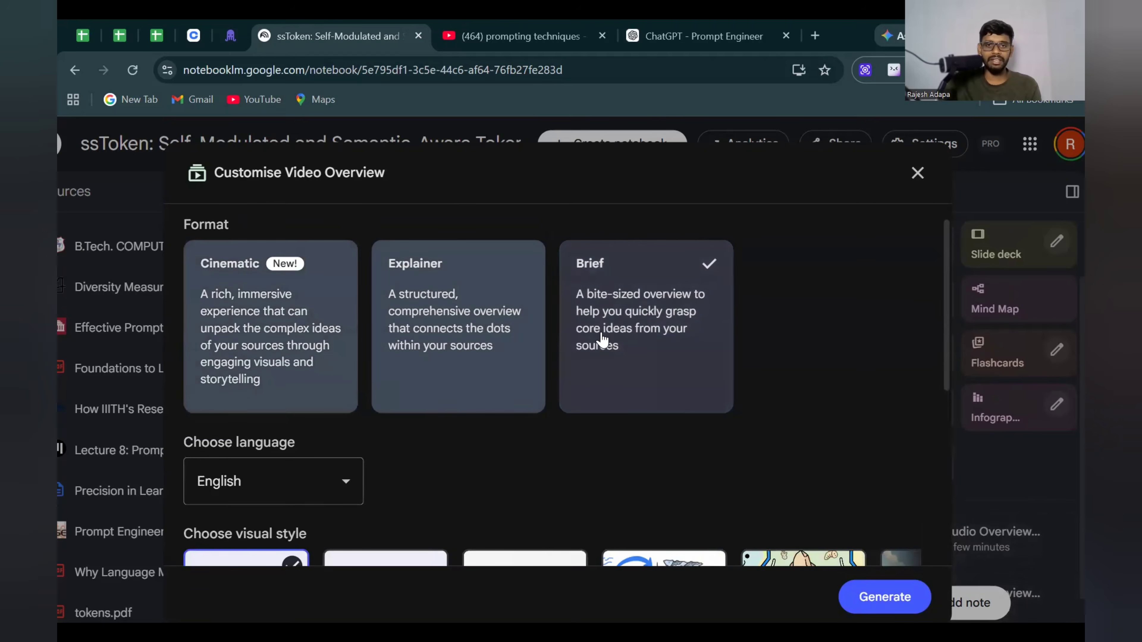
scroll(585, 344, "down", 5)
scroll(577, 348, "up", 5)
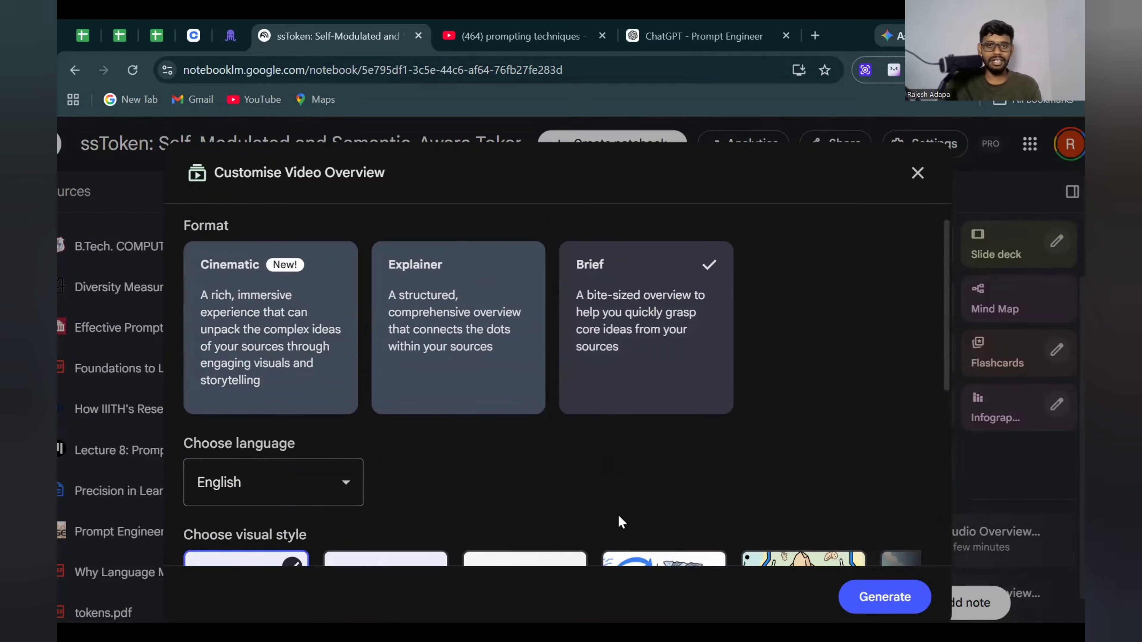
left_click(284, 345)
scroll(339, 355, "down", 3)
scroll(387, 342, "up", 3)
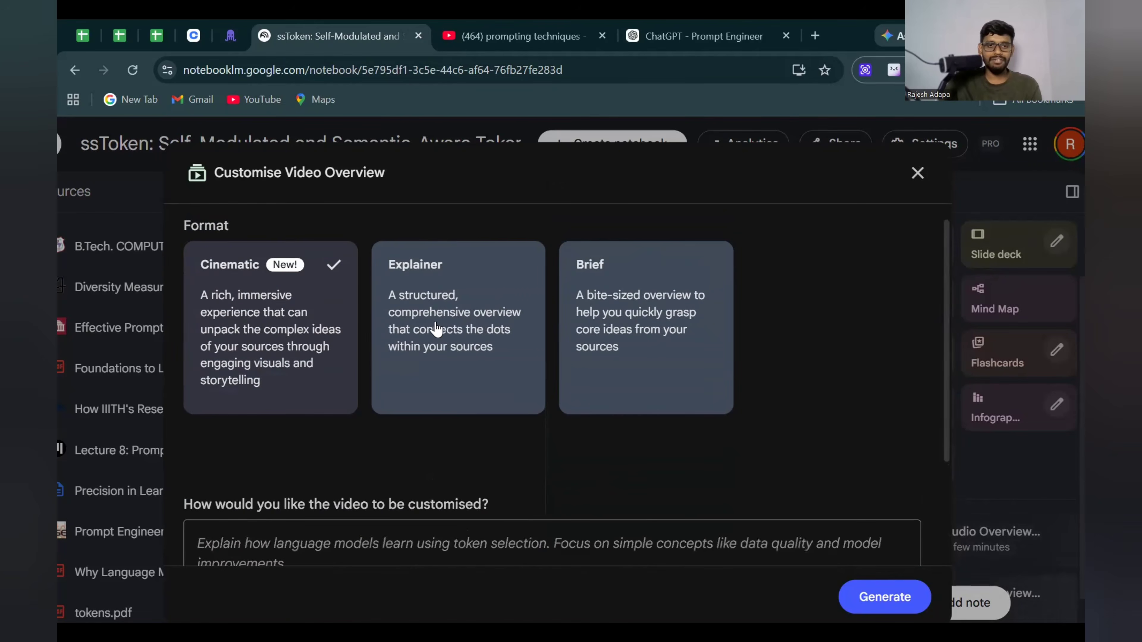
- Choose the Explainer format and the Anime visual style for the Video Overview
left_click(439, 329)
scroll(446, 335, "down", 2)
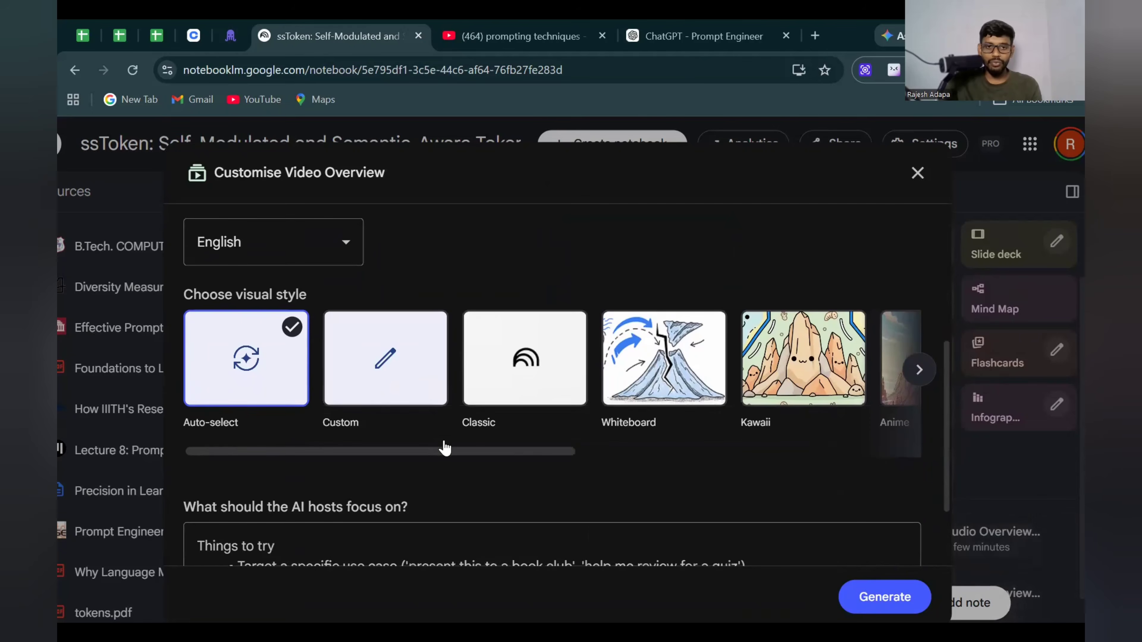
left_click_drag(479, 452, 890, 423)
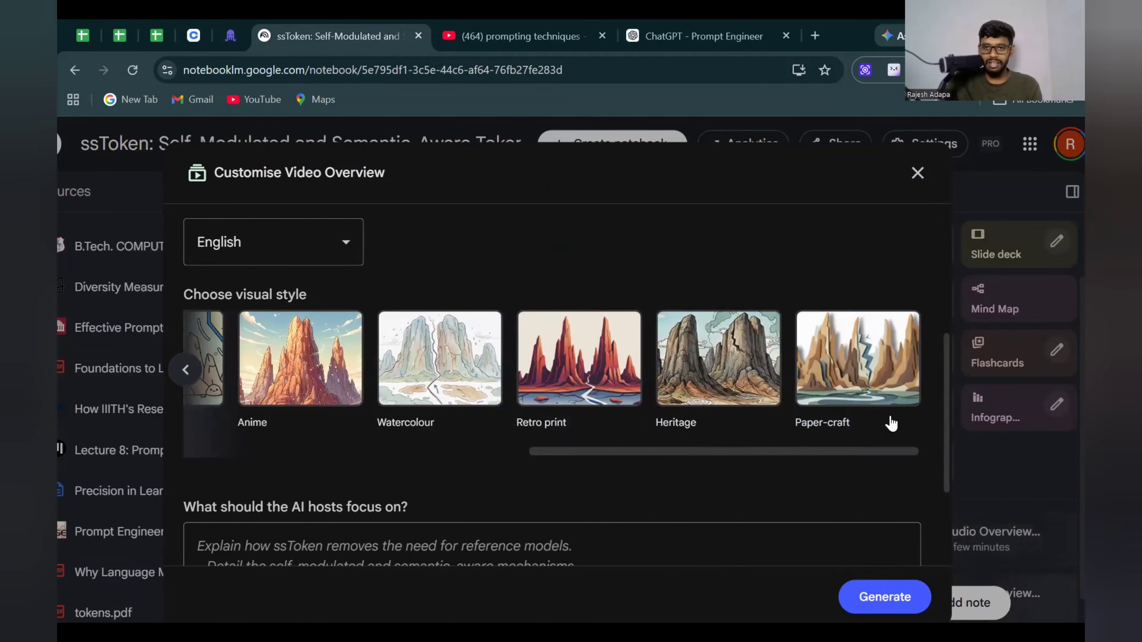
left_click(337, 375)
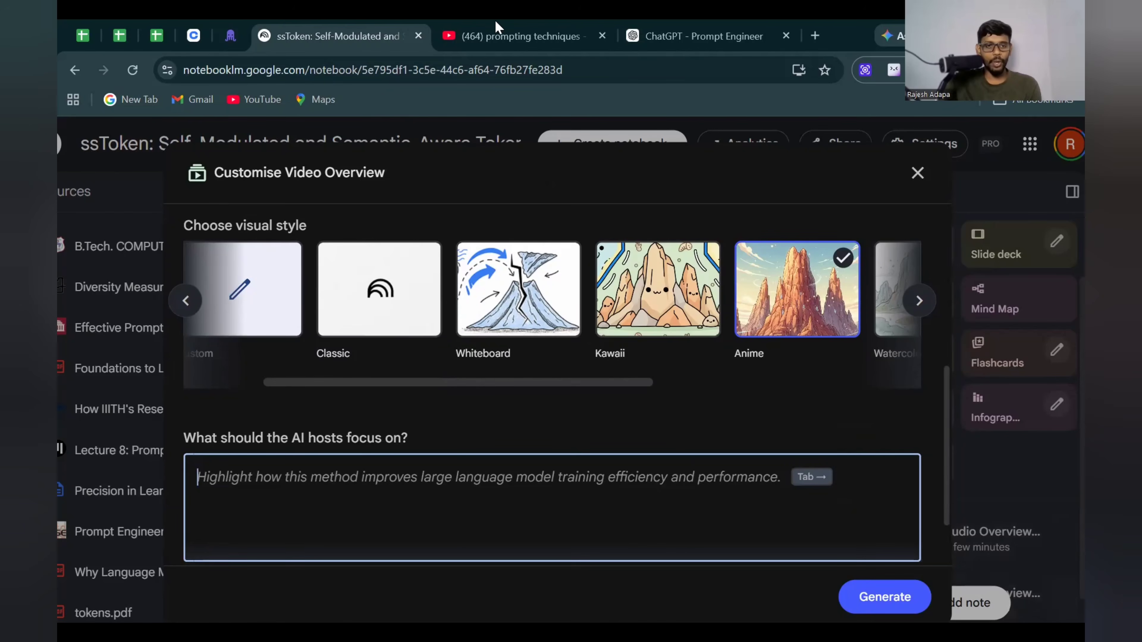
- Switch to ChatGPT and dictate and send a request for a debate-style audio overview from the same sources, explained for a beginner learning prompting
left_click(494, 31)
left_click(701, 27)
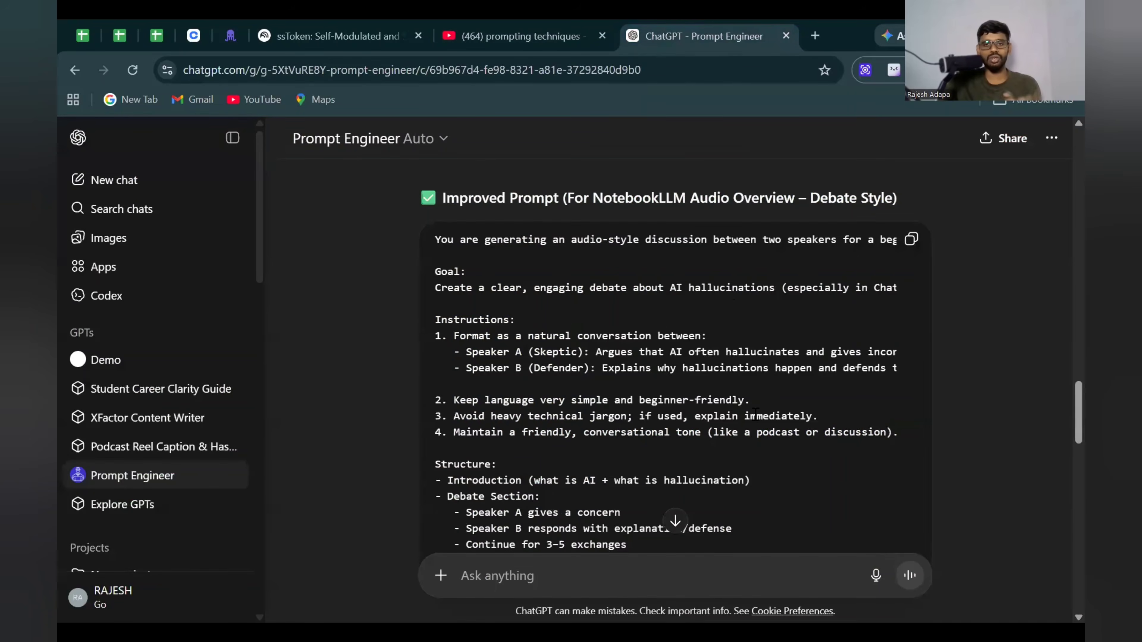
scroll(756, 411, "down", 20)
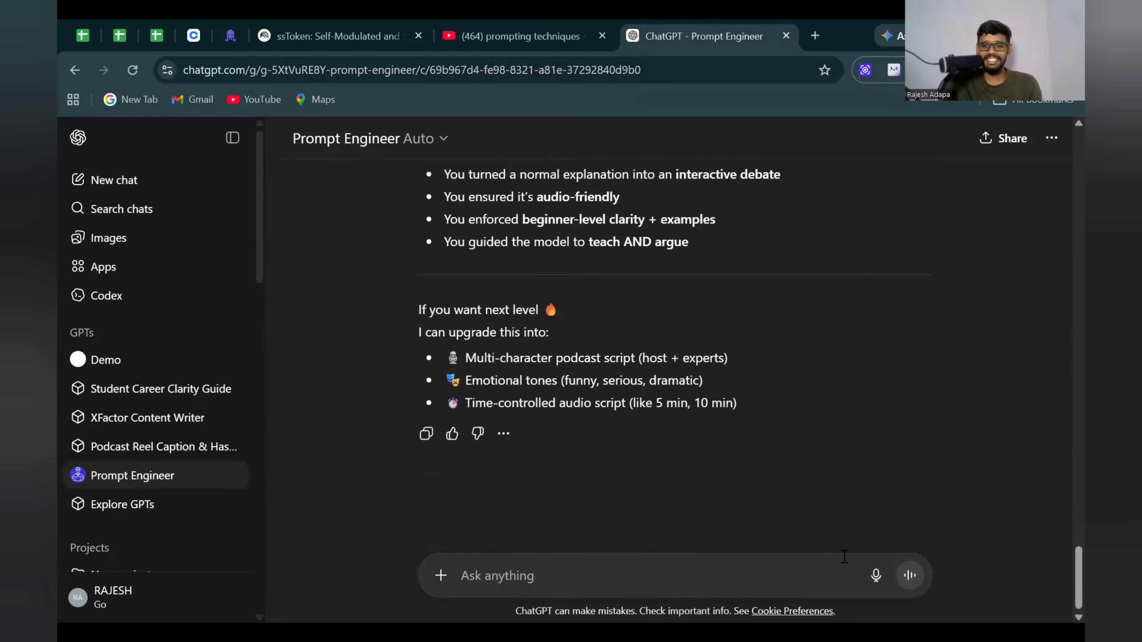
left_click(877, 577)
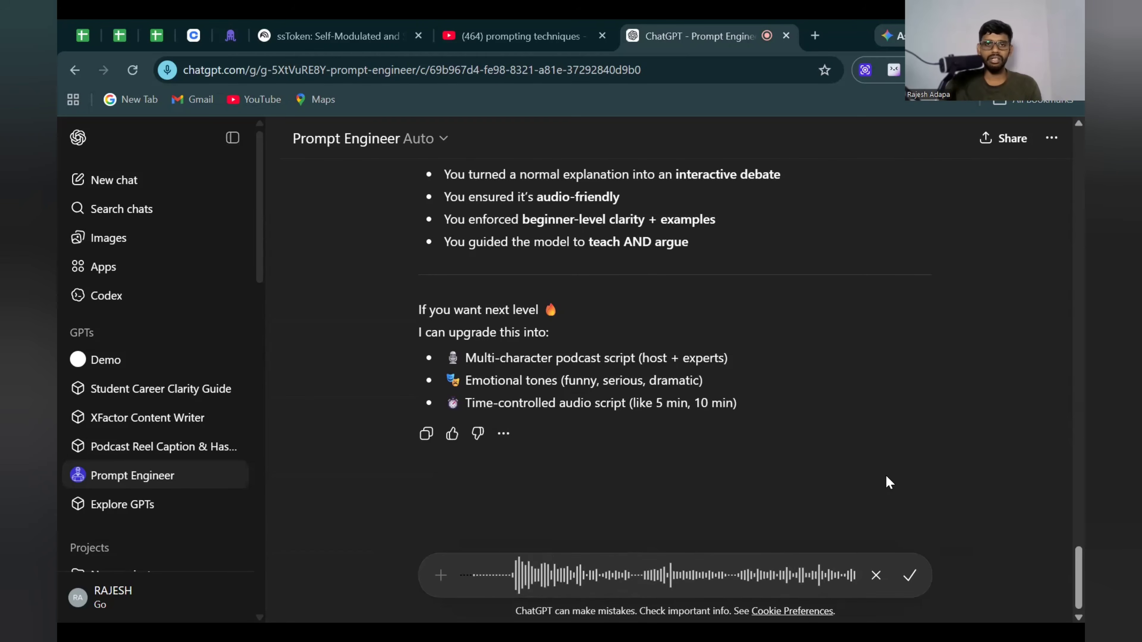
left_click(911, 575)
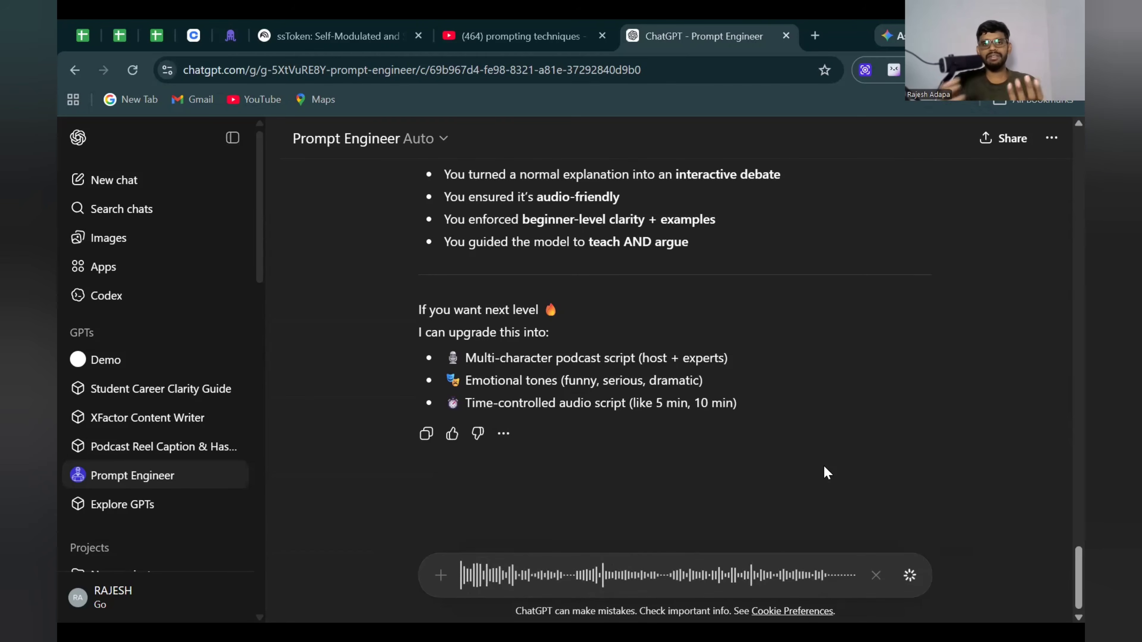
key("Return")
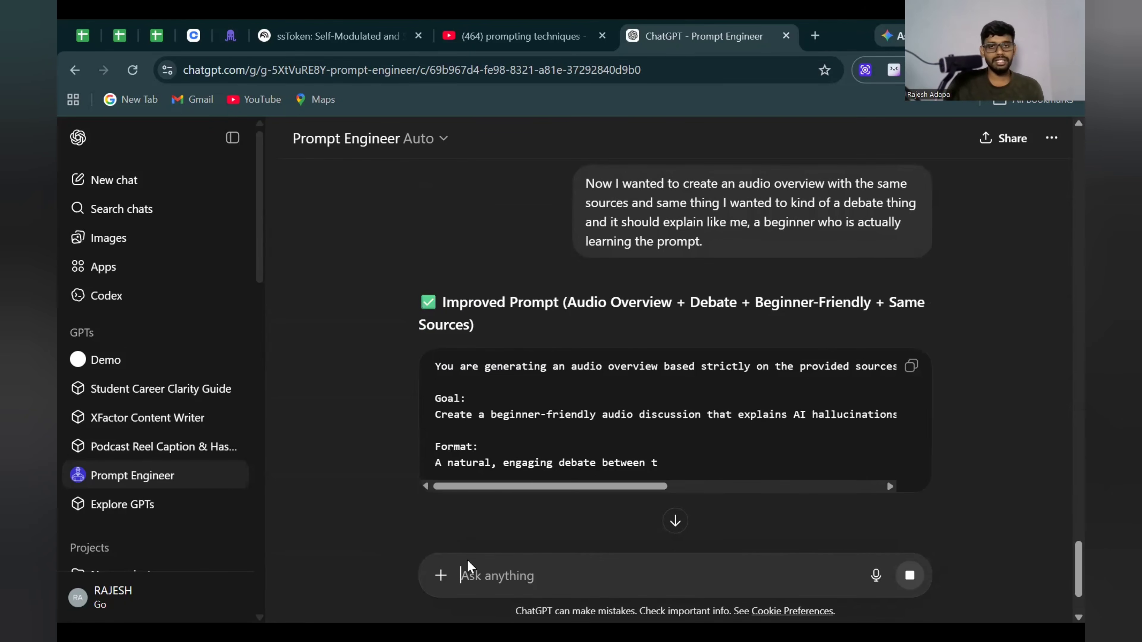
- Examine the new beginner-friendly debate prompt, including its format, audience, instructions, structure, output requirements and topic
scroll(669, 403, "down", 3)
scroll(670, 400, "down", 3)
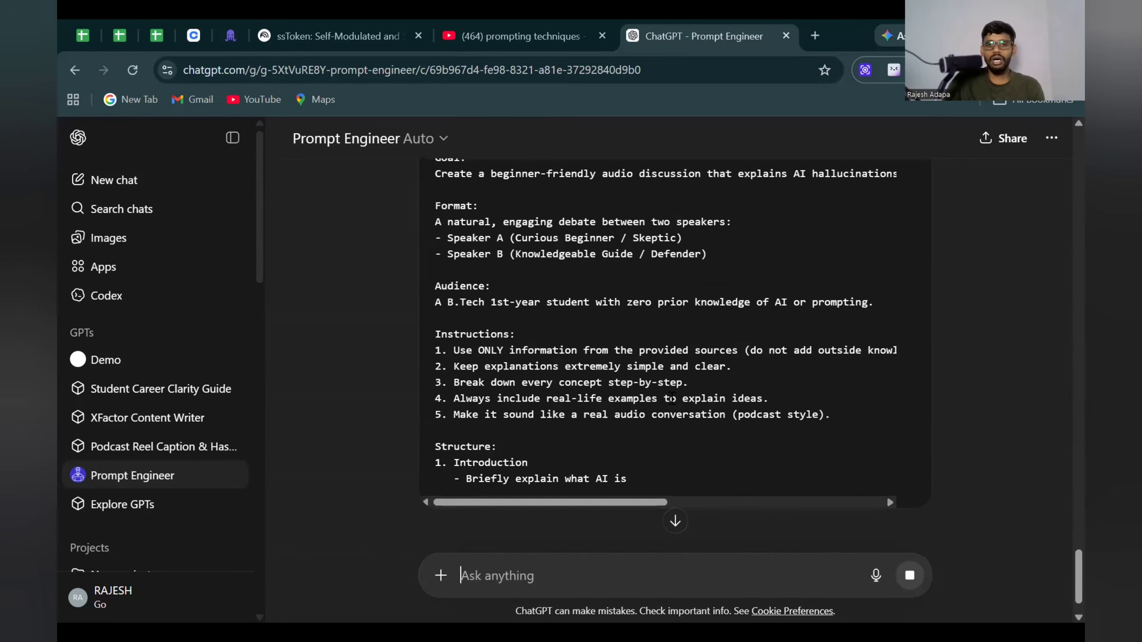
scroll(675, 394, "up", 7)
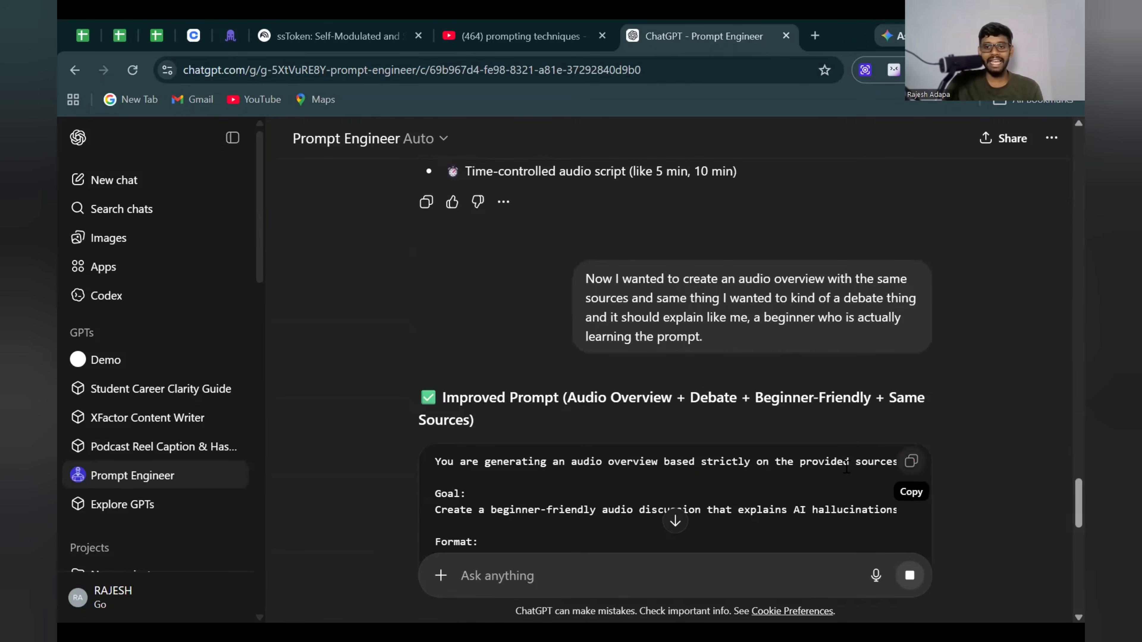
scroll(855, 464, "down", 12)
scroll(815, 463, "down", 6)
scroll(816, 463, "up", 1)
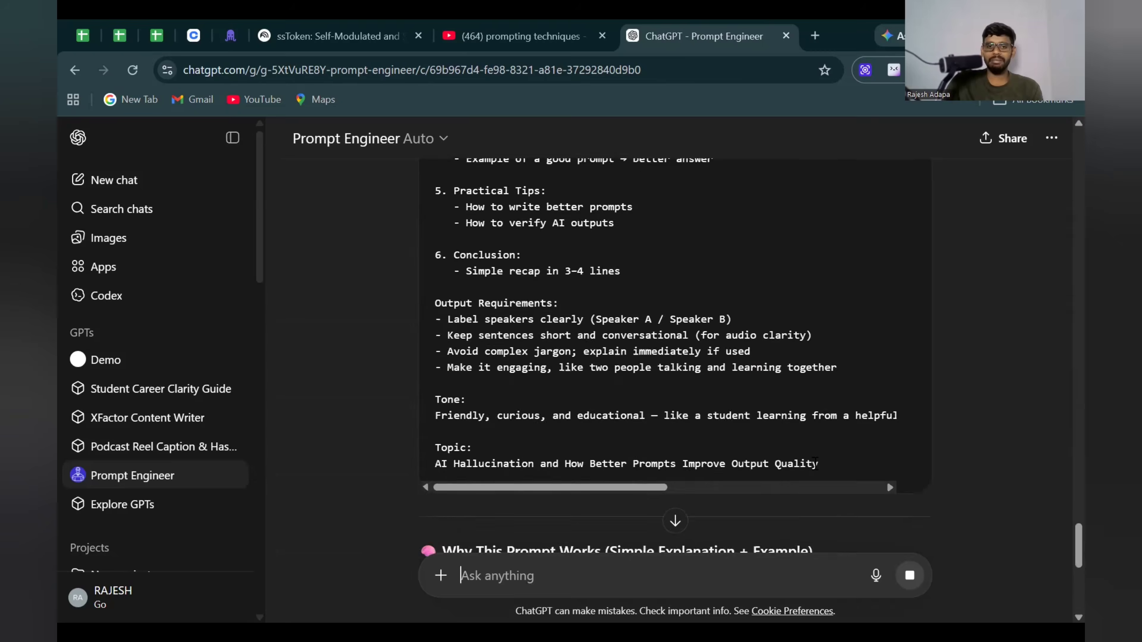
scroll(815, 464, "down", 1)
scroll(815, 463, "up", 8)
scroll(817, 464, "up", 7)
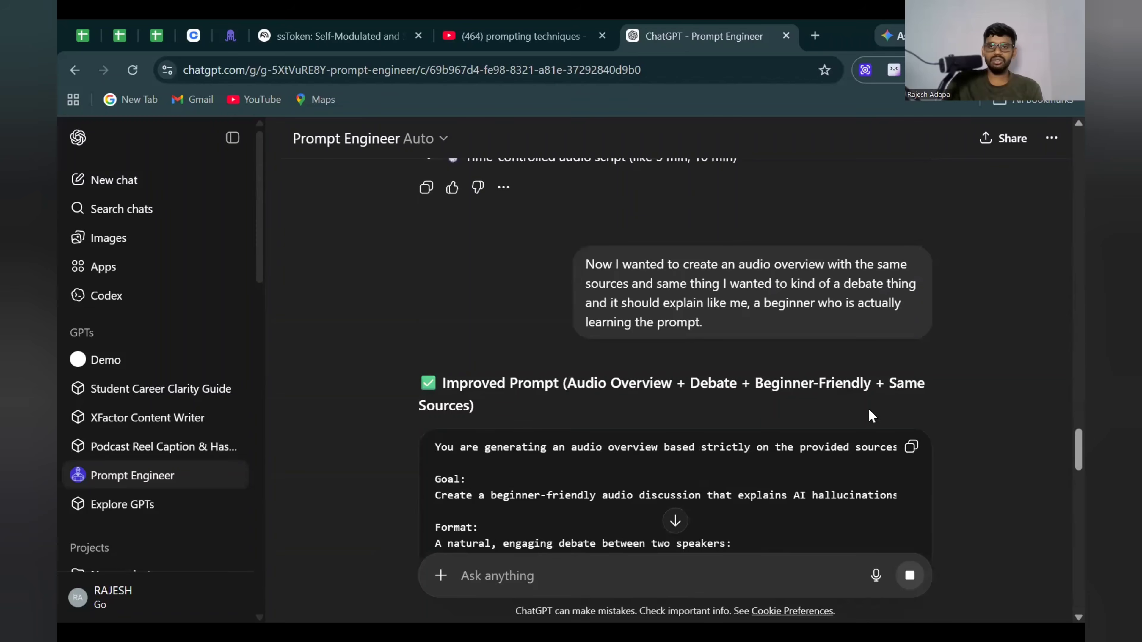
- Copy the beginner-friendly prompt, return to NotebookLM, set it as the video hosts' focus and generate the Video Overview
left_click(911, 447)
left_click(320, 31)
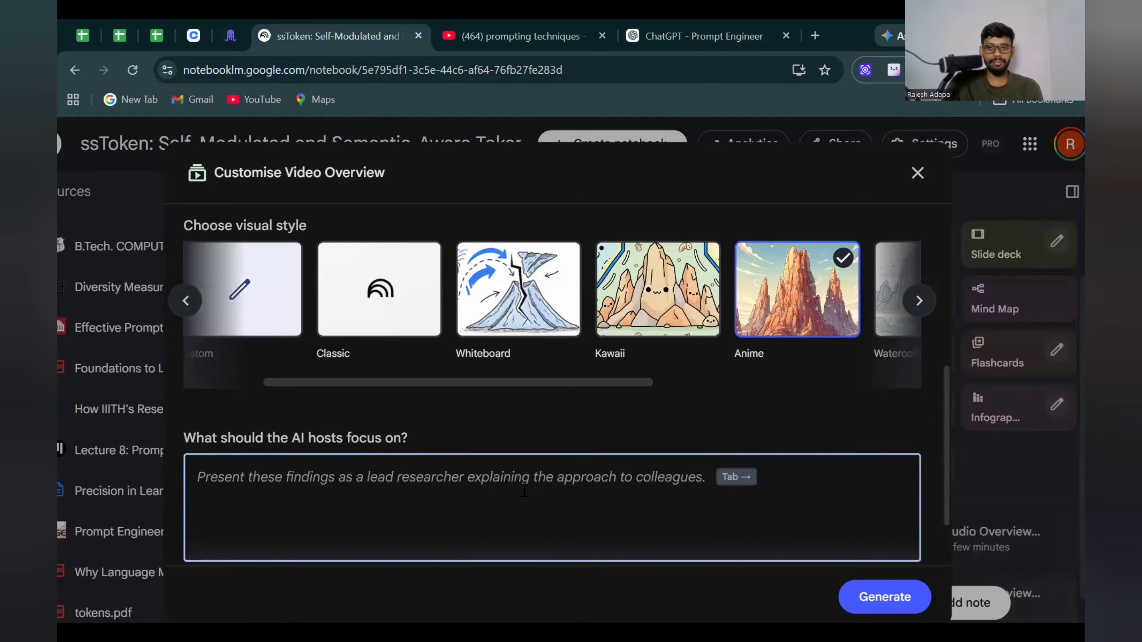
key("ctrl+v")
scroll(771, 522, "down", 3)
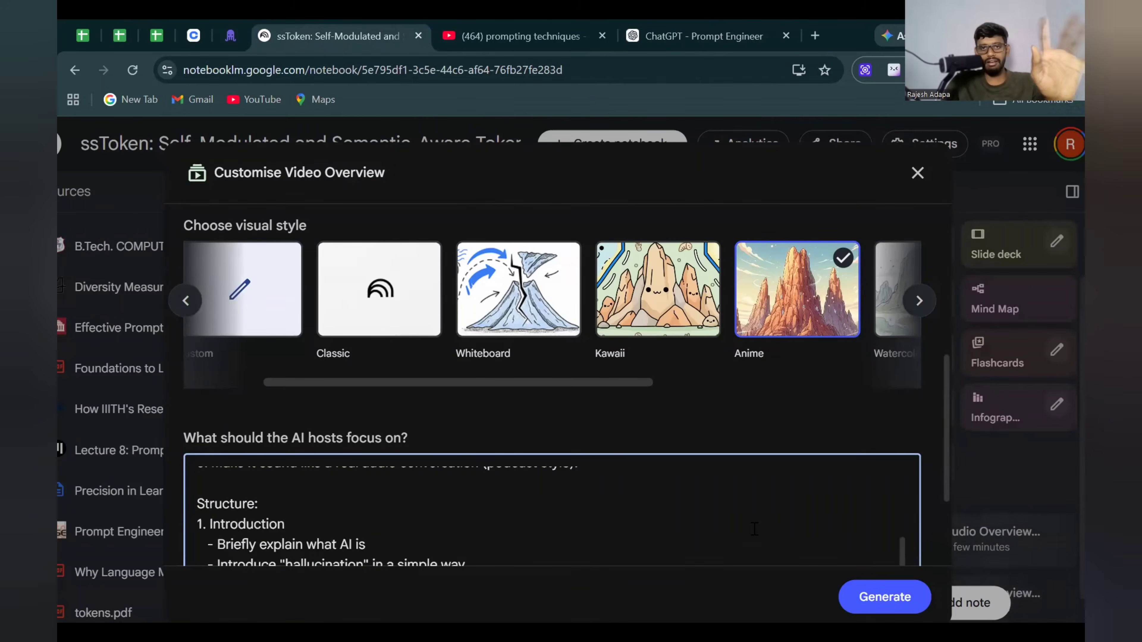
scroll(741, 435, "down", 5)
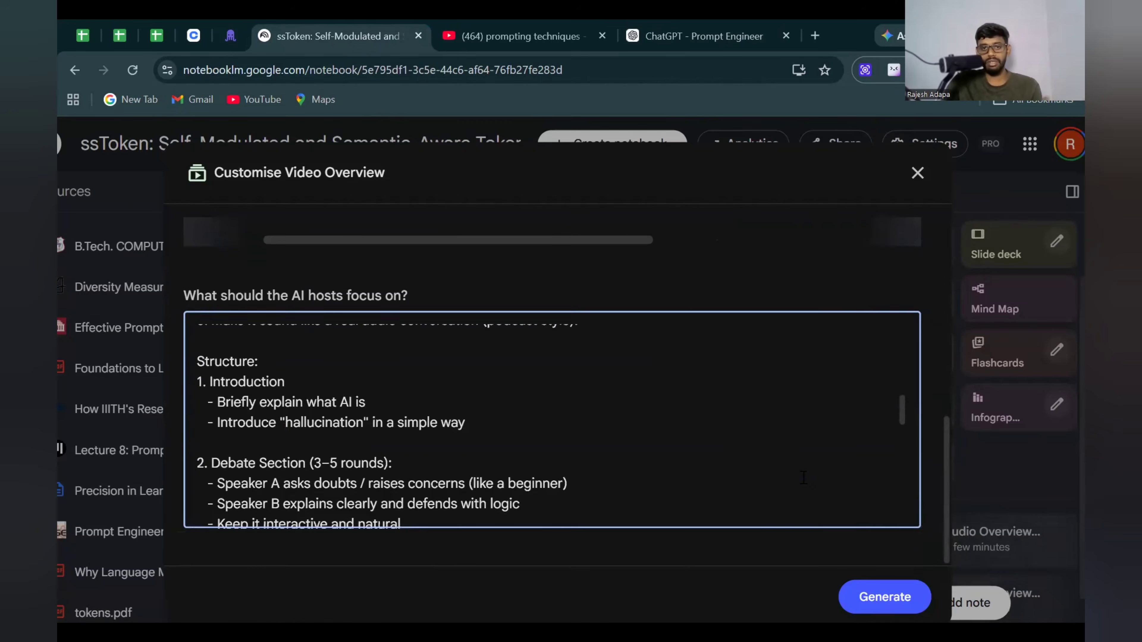
left_click(879, 596)
scroll(850, 502, "down", 1)
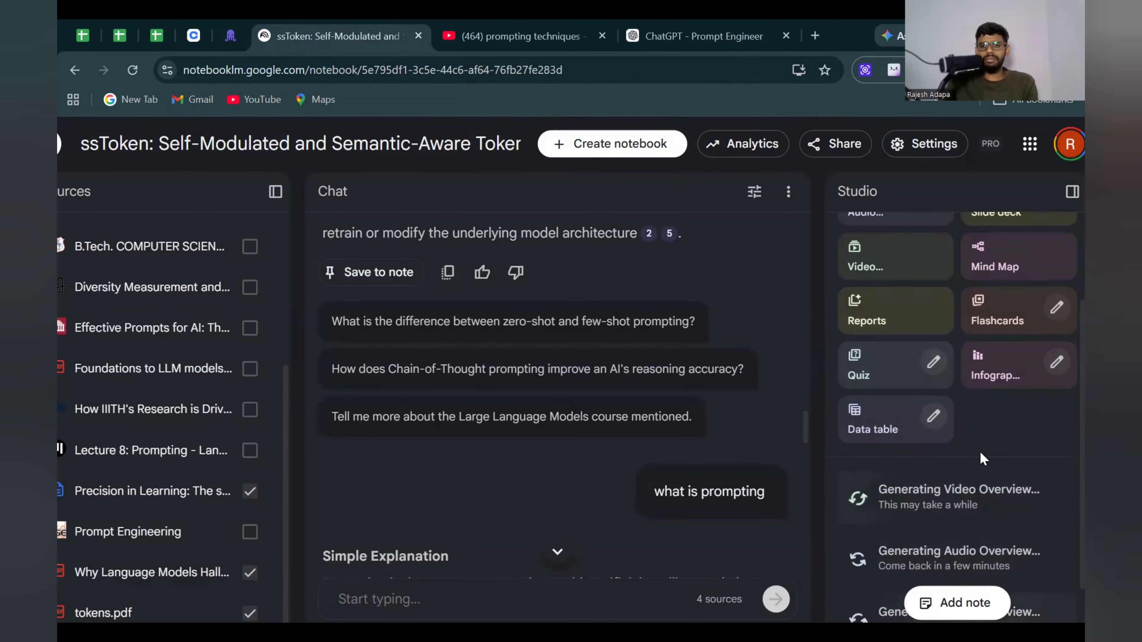
scroll(989, 455, "down", 1)
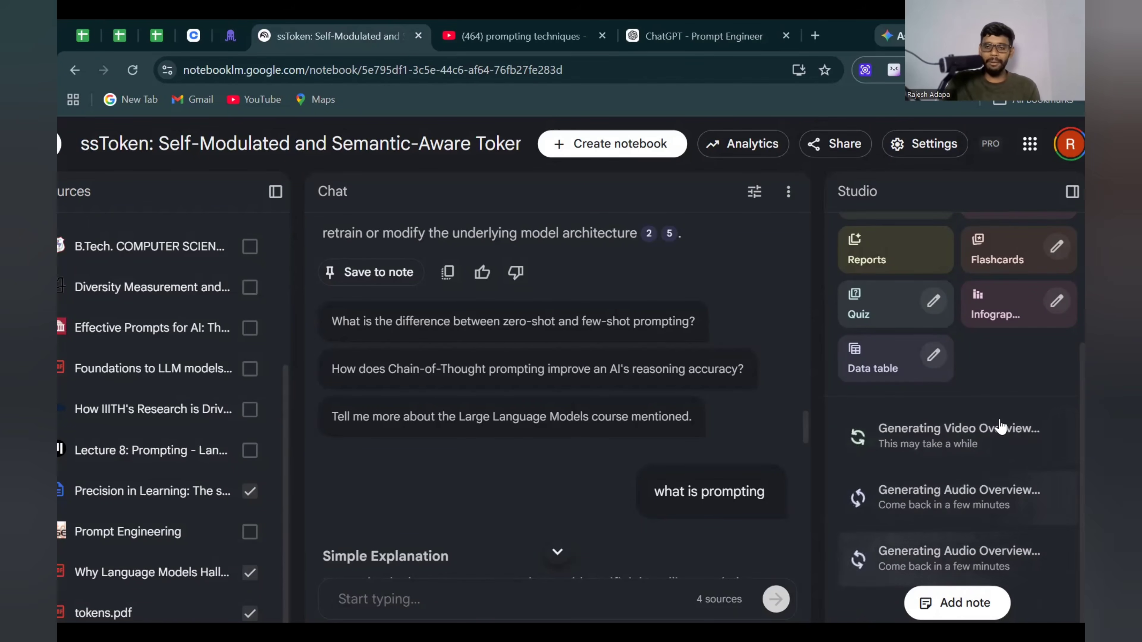
- Generate a Mind Map from the selected sources and open it in the expanded view
scroll(1003, 409, "up", 2)
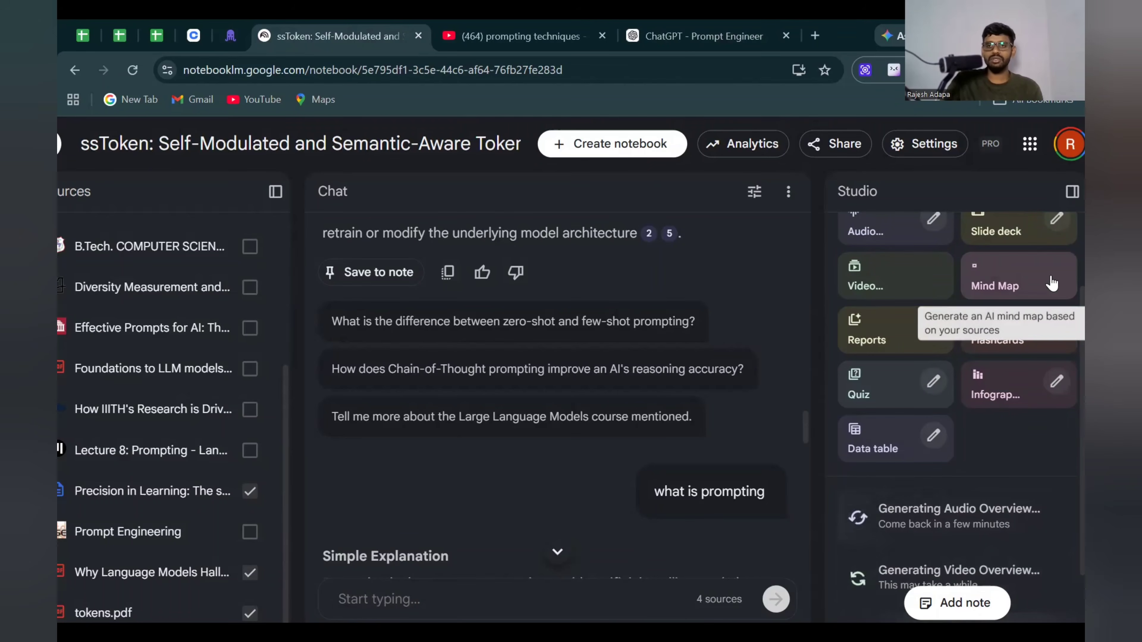
left_click(1029, 282)
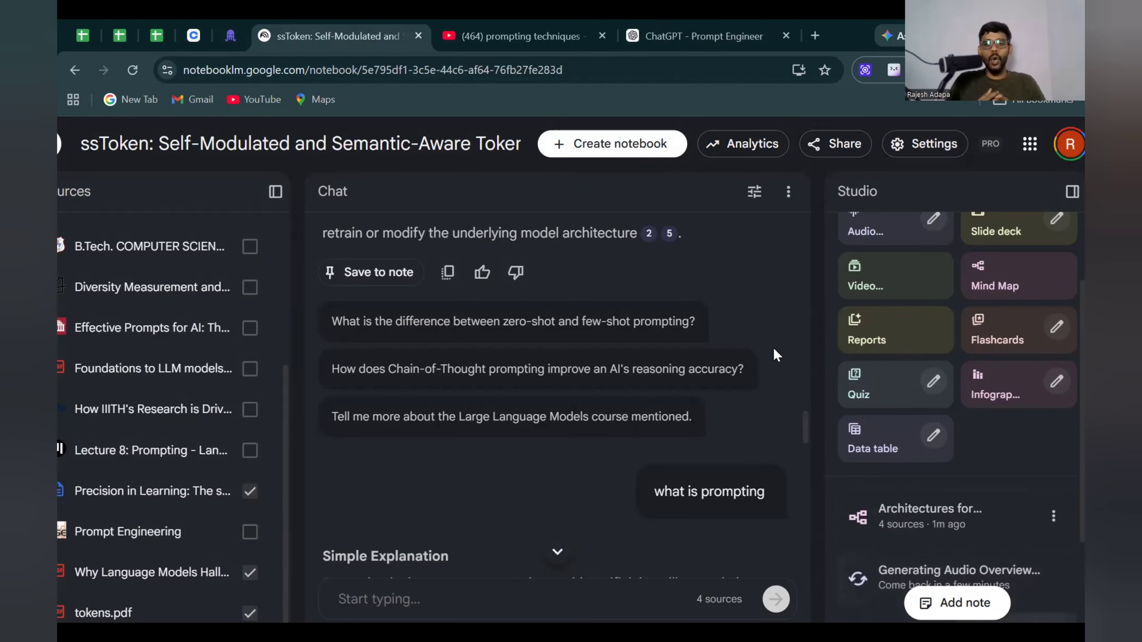
left_click(979, 523)
left_click(1019, 248)
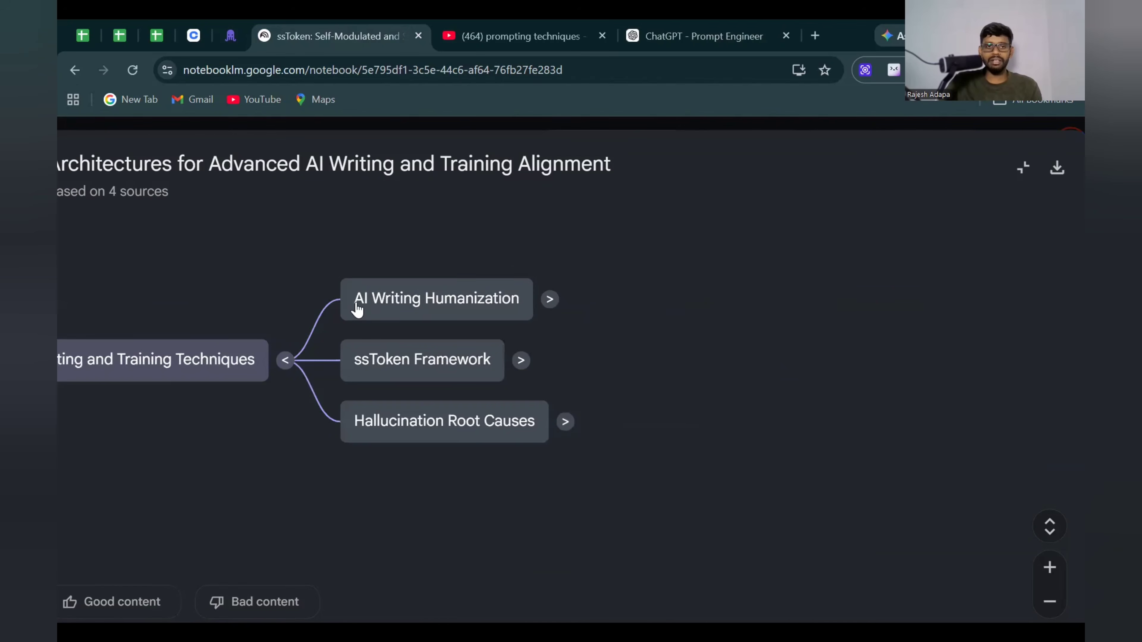
- Expand the AI Writing Humanization and Context Engineering branches of the mind map and start a chat discussion of Curated Information
left_click(550, 301)
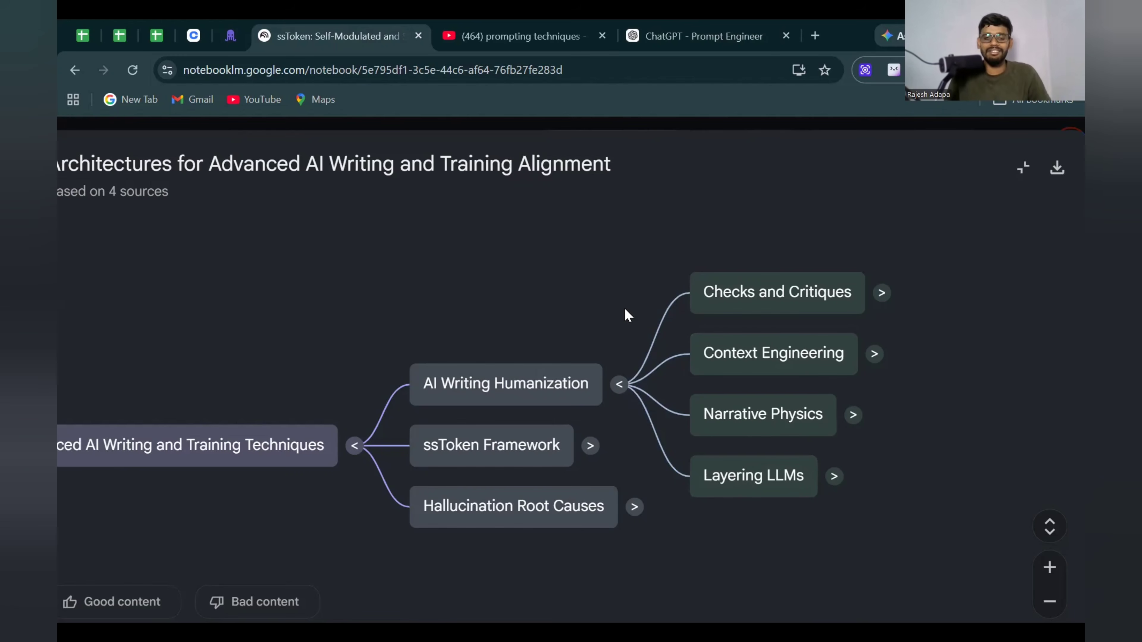
key("Escape")
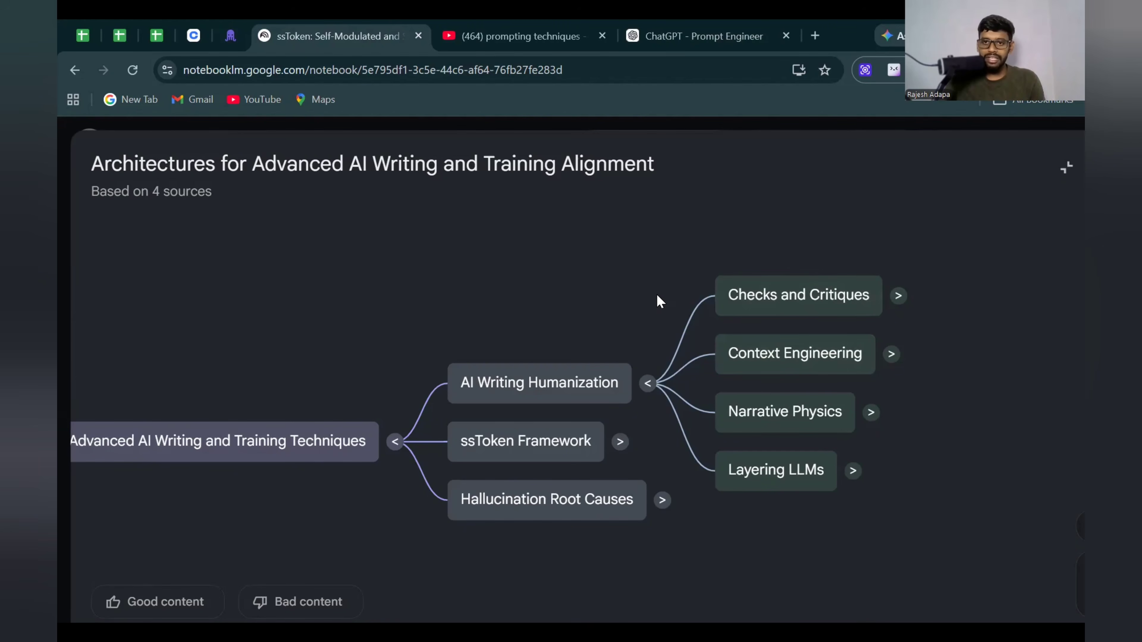
scroll(657, 294, "right", 2)
left_click(832, 357)
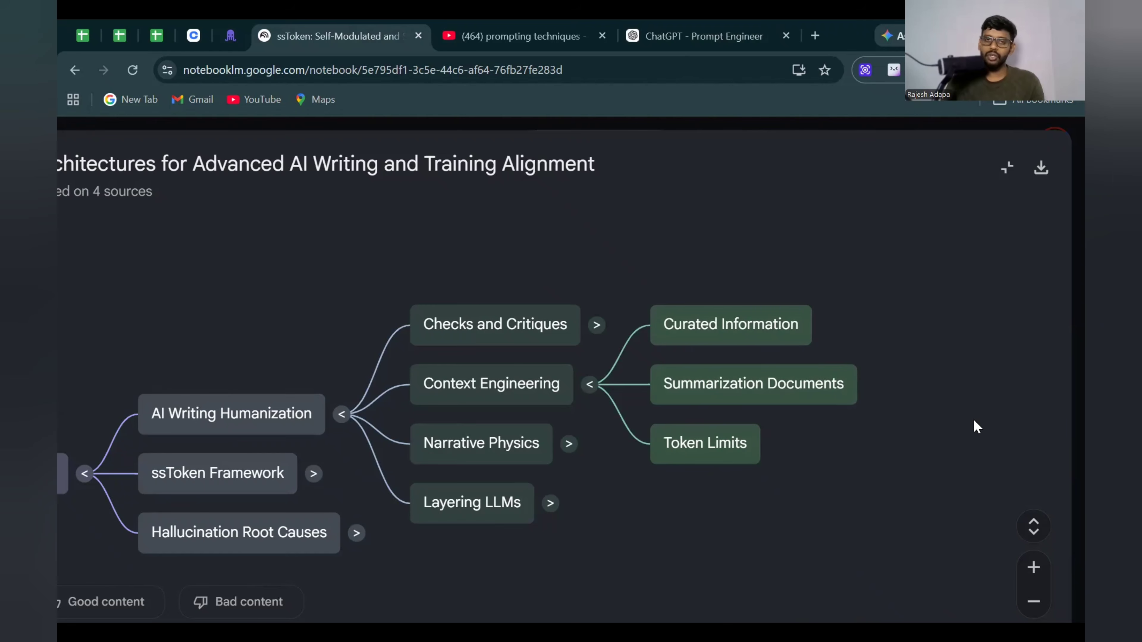
left_click(720, 323)
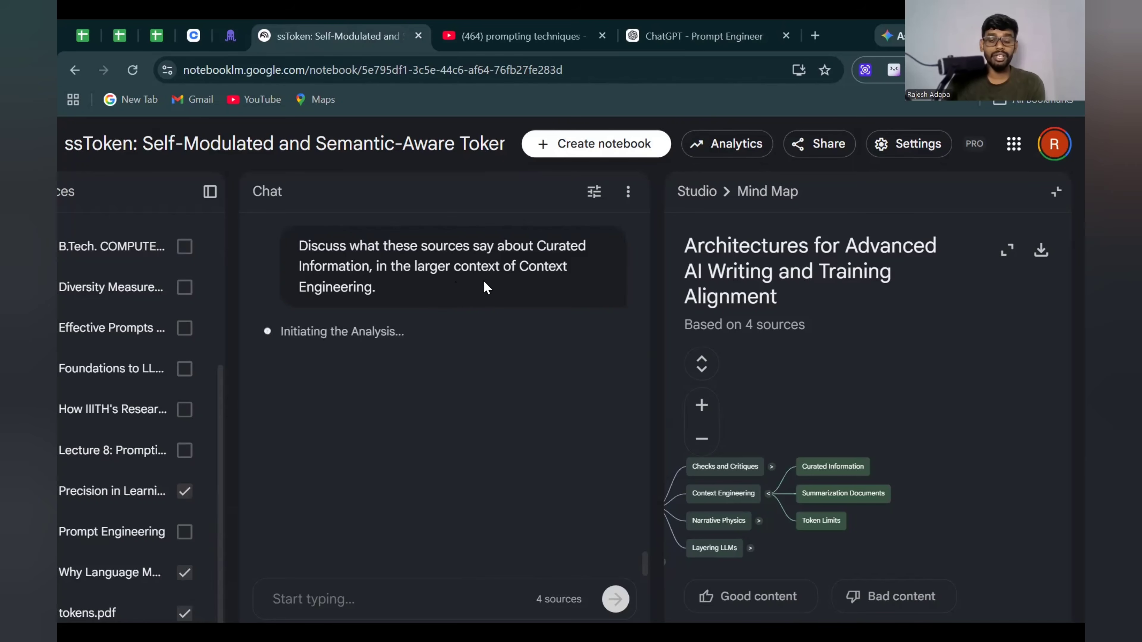
- Read the chat answer on Curated Information, including its simple explanation, step-by-step breakdown, example and short summary
scroll(409, 301, "up", 5)
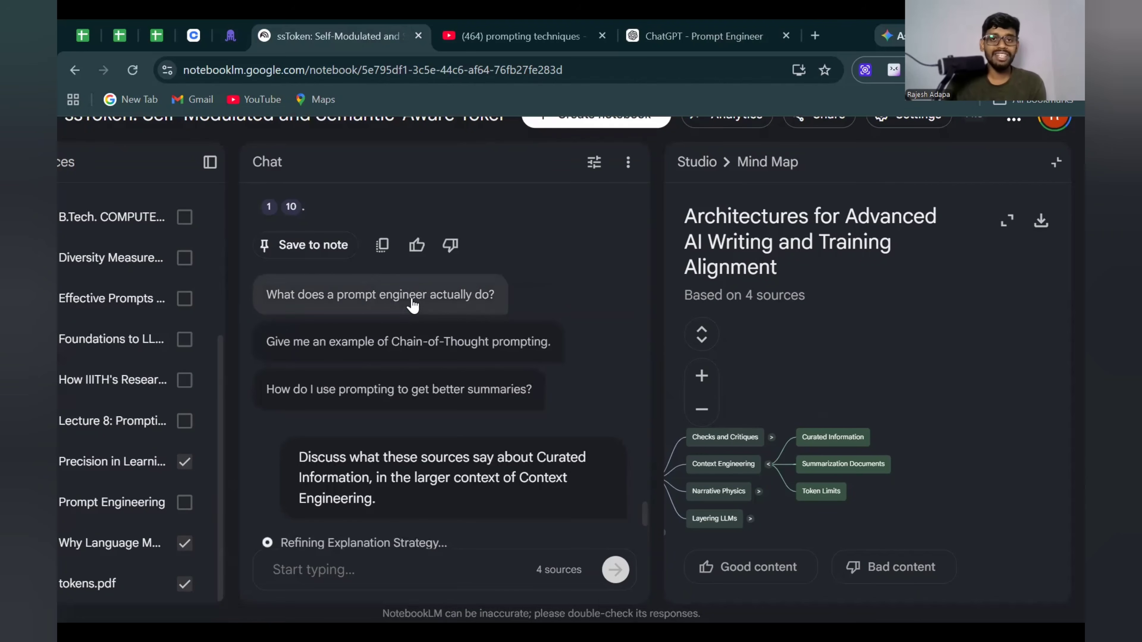
scroll(452, 322, "up", 6)
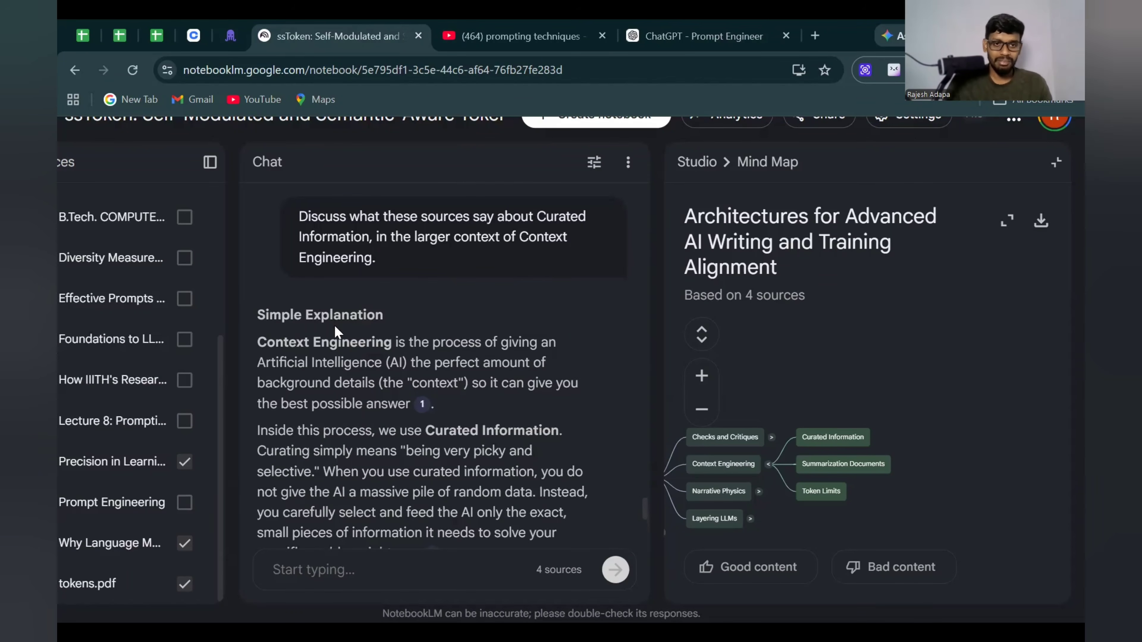
scroll(349, 385, "down", 5)
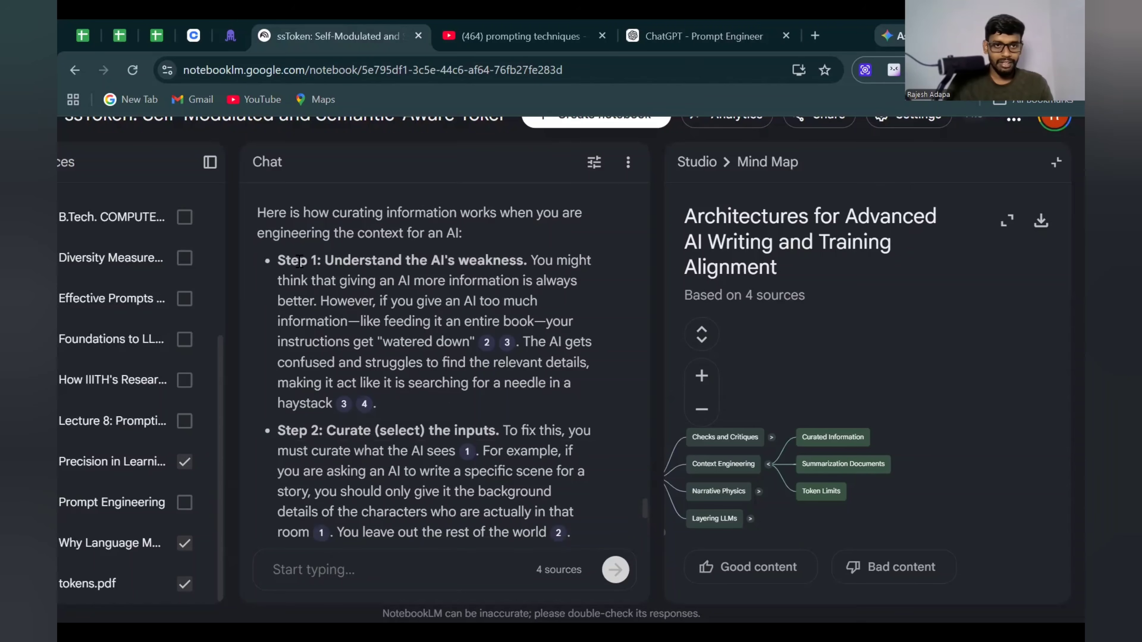
scroll(299, 260, "up", 3)
scroll(288, 351, "down", 1)
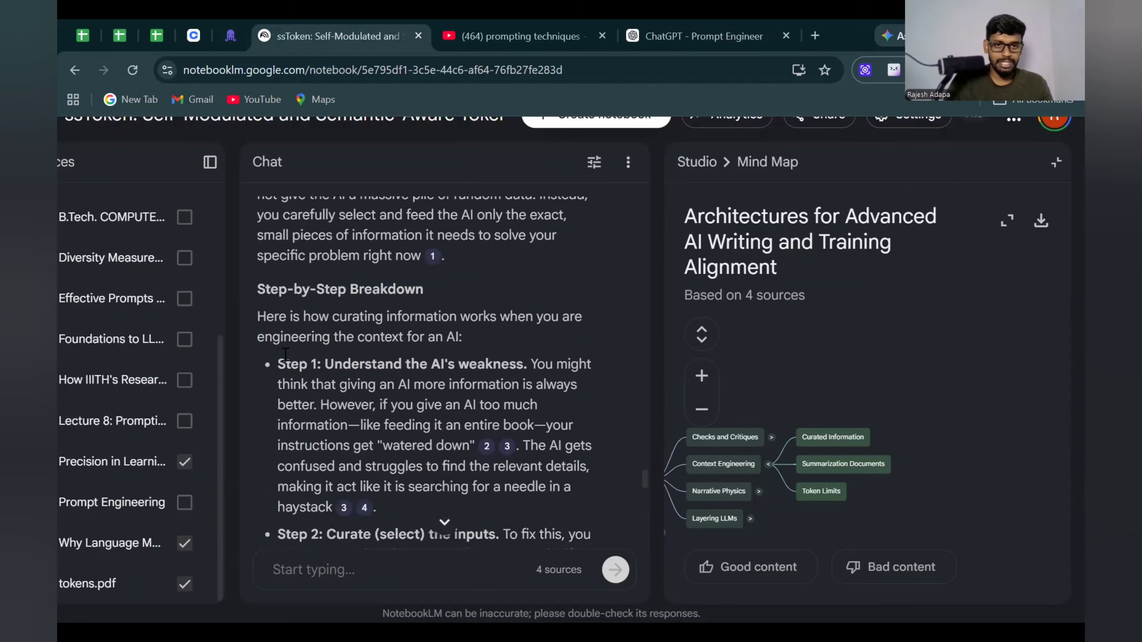
scroll(287, 392, "down", 2)
scroll(290, 428, "down", 5)
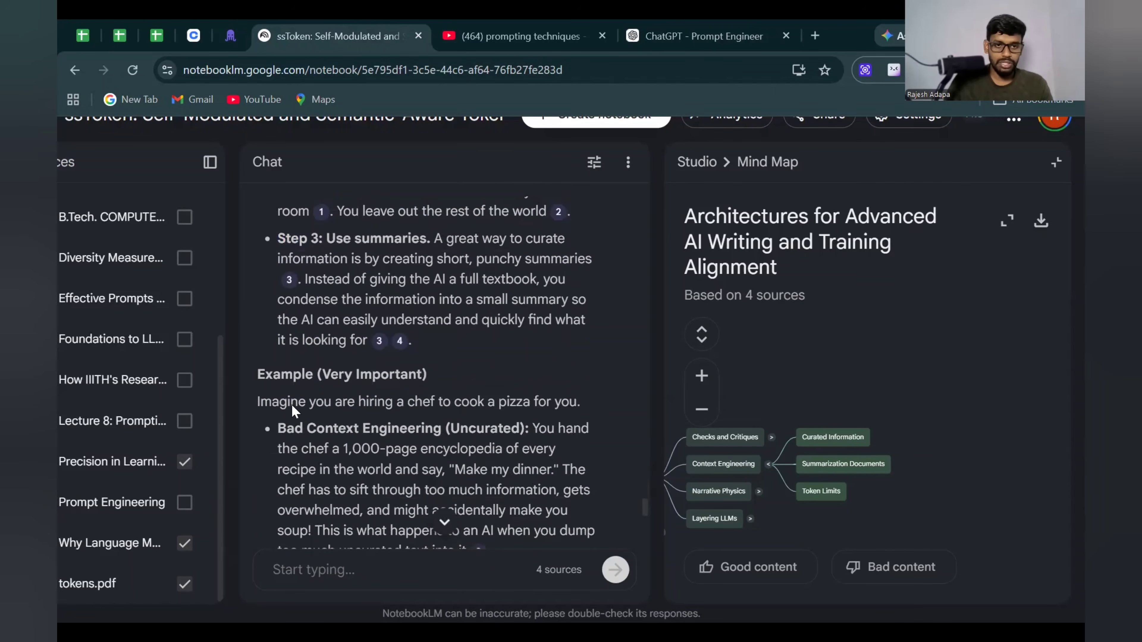
double_click(296, 378)
scroll(294, 389, "down", 5)
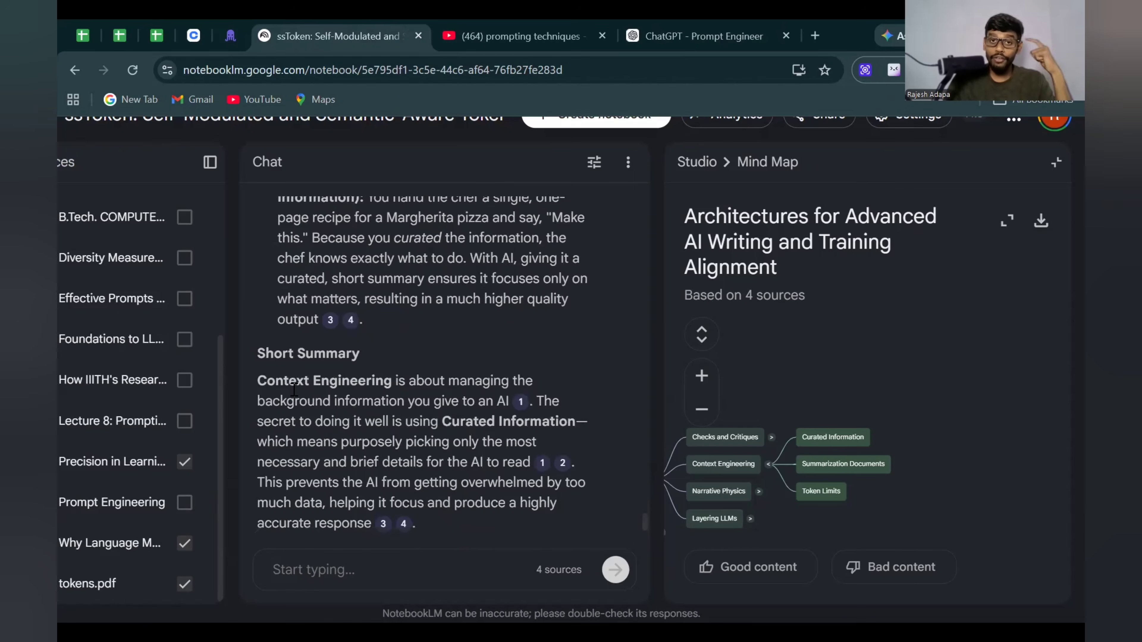
triple_click(302, 356)
scroll(303, 360, "up", 5)
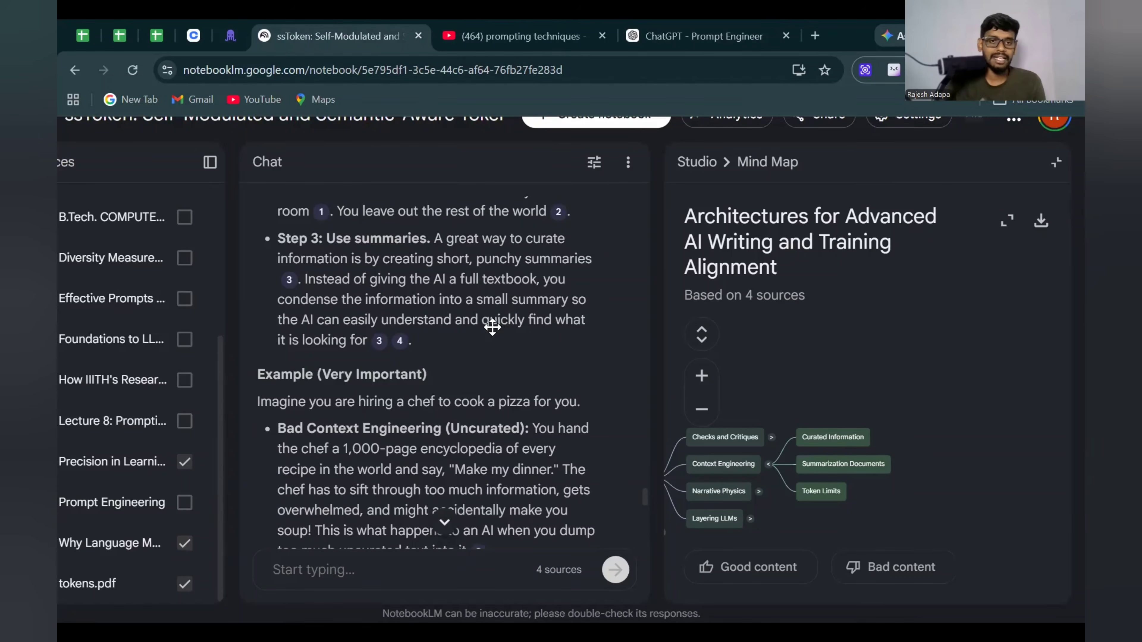
scroll(492, 327, "up", 3)
scroll(509, 345, "down", 2)
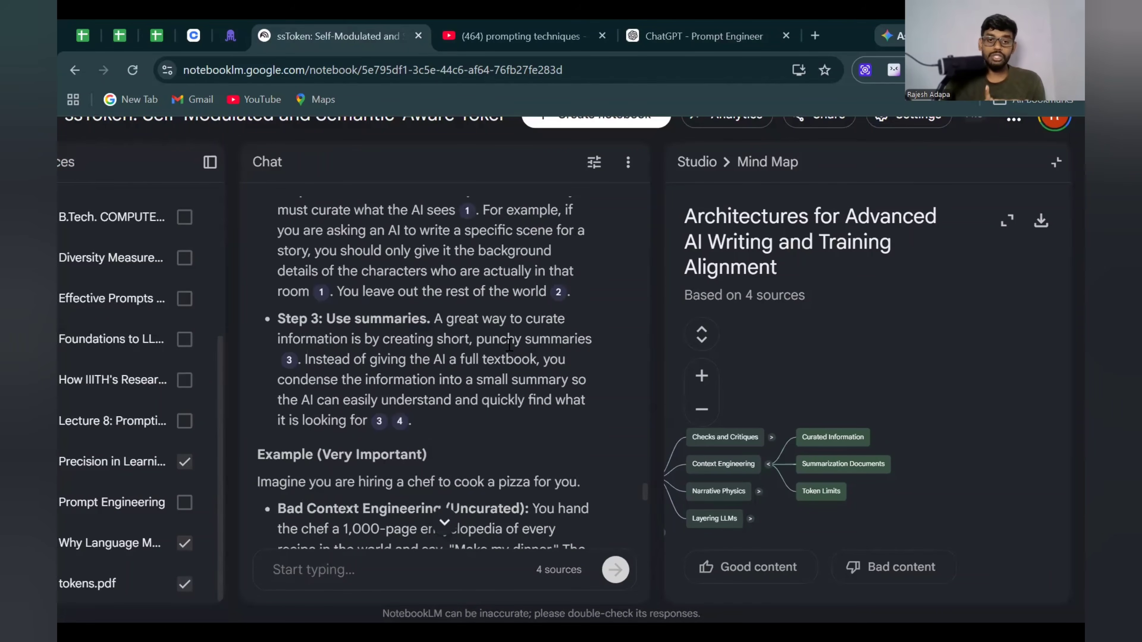
scroll(517, 356, "down", 3)
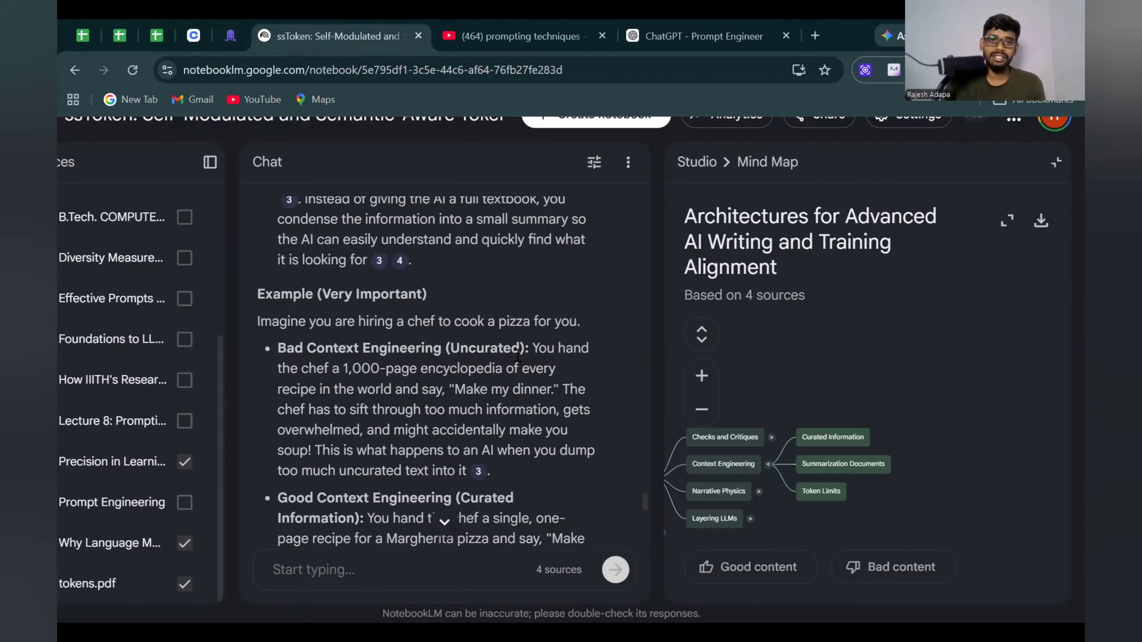
scroll(517, 356, "up", 10)
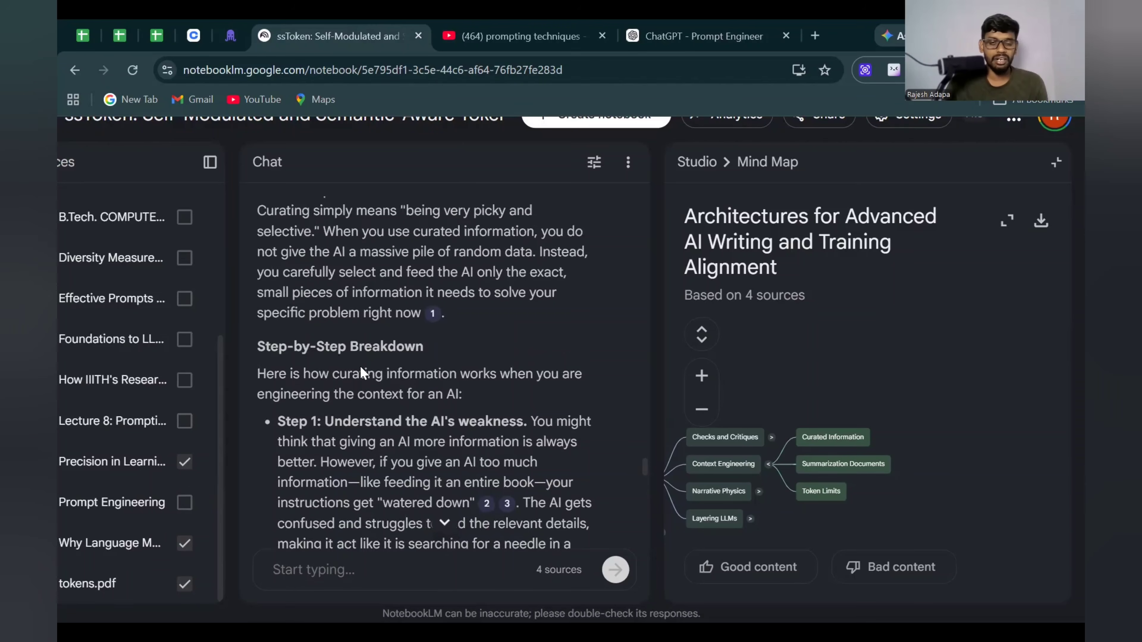
scroll(362, 372, "up", 2)
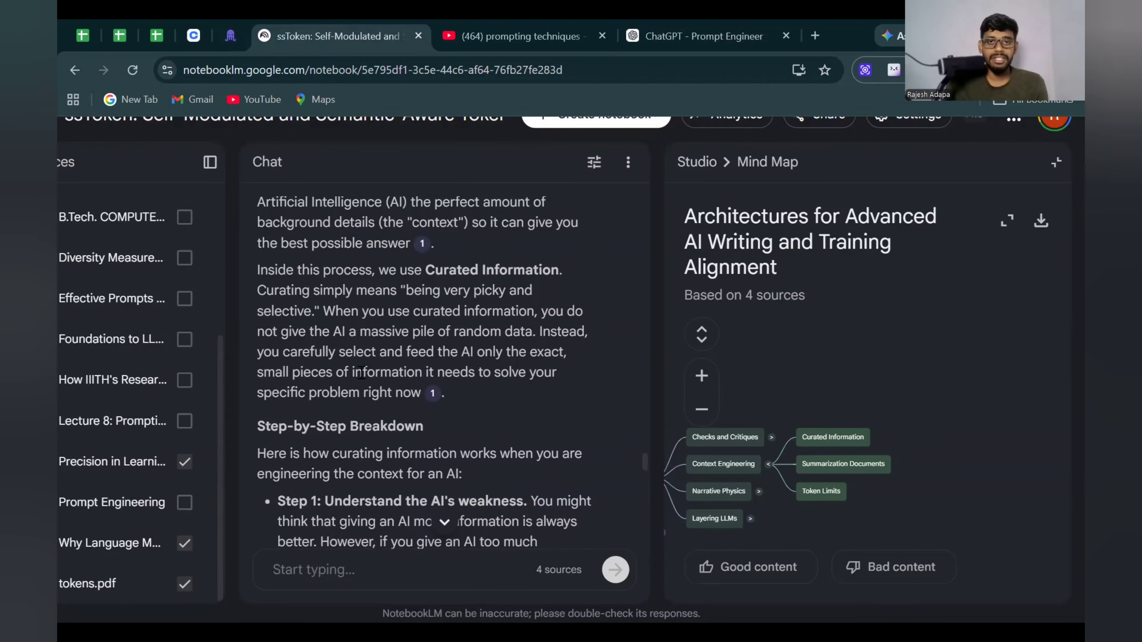
scroll(362, 373, "up", 5)
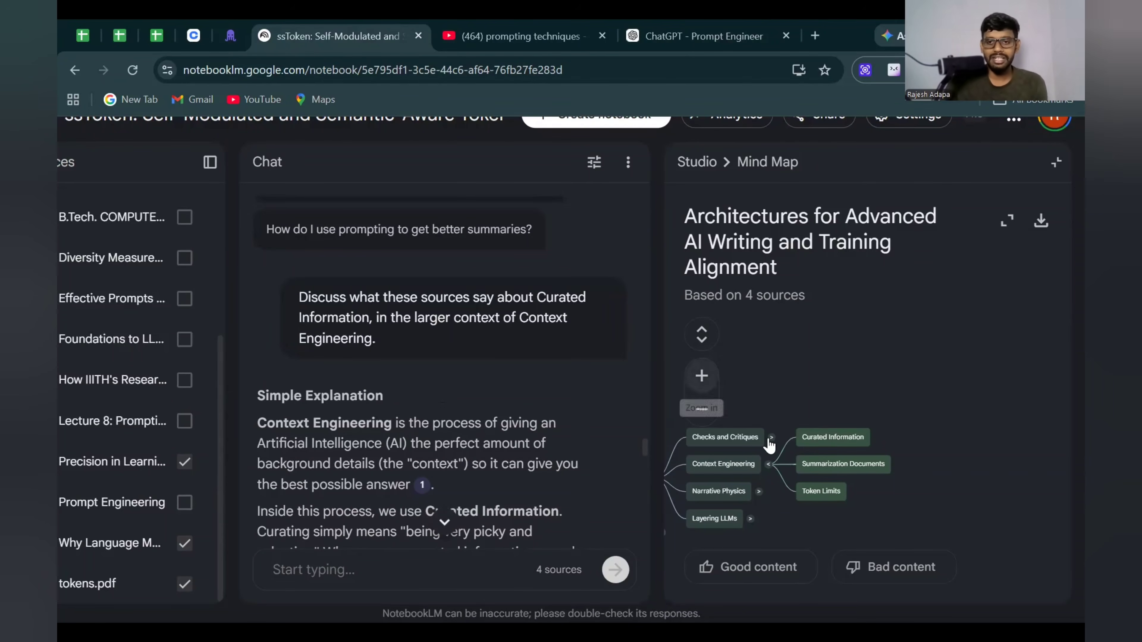
- Start a chat discussion of Token Limits from the mind map and reopen the map in full view
left_click(828, 497)
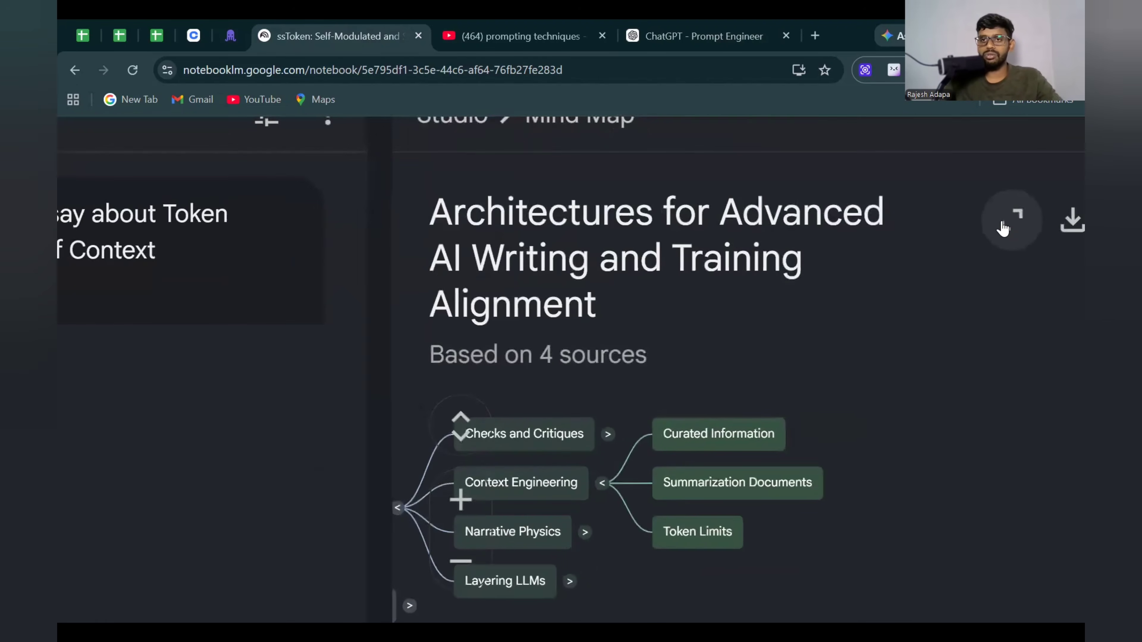
left_click(1003, 225)
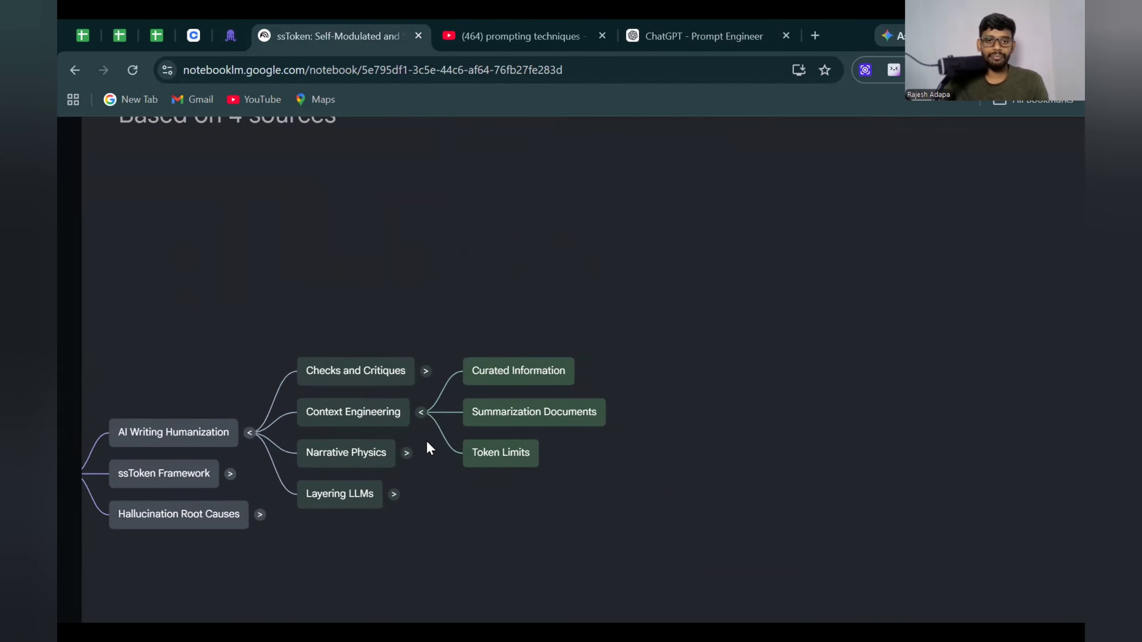
- Collapse the Context Engineering and AI Writing Humanization branches of the mind map
scroll(427, 441, "up", 2)
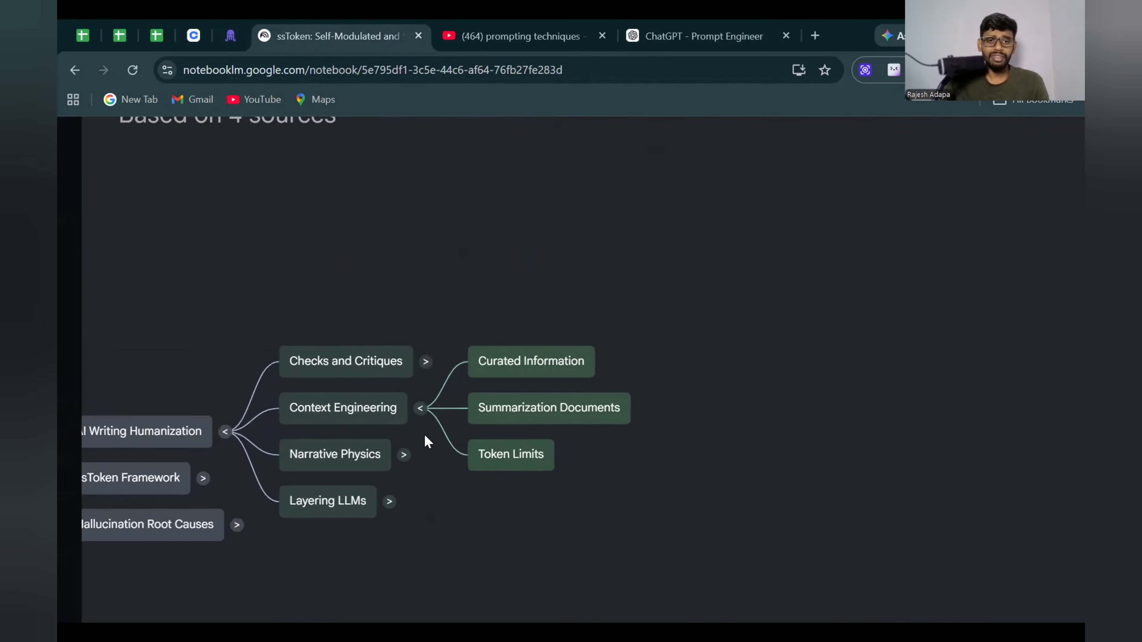
left_click(421, 409)
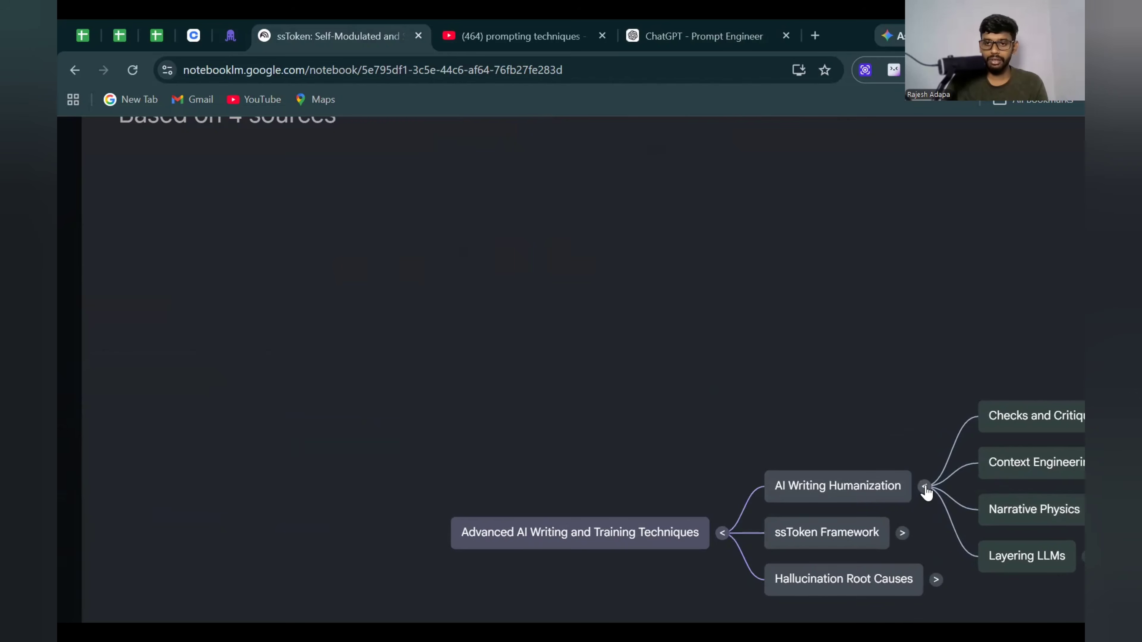
left_click(924, 486)
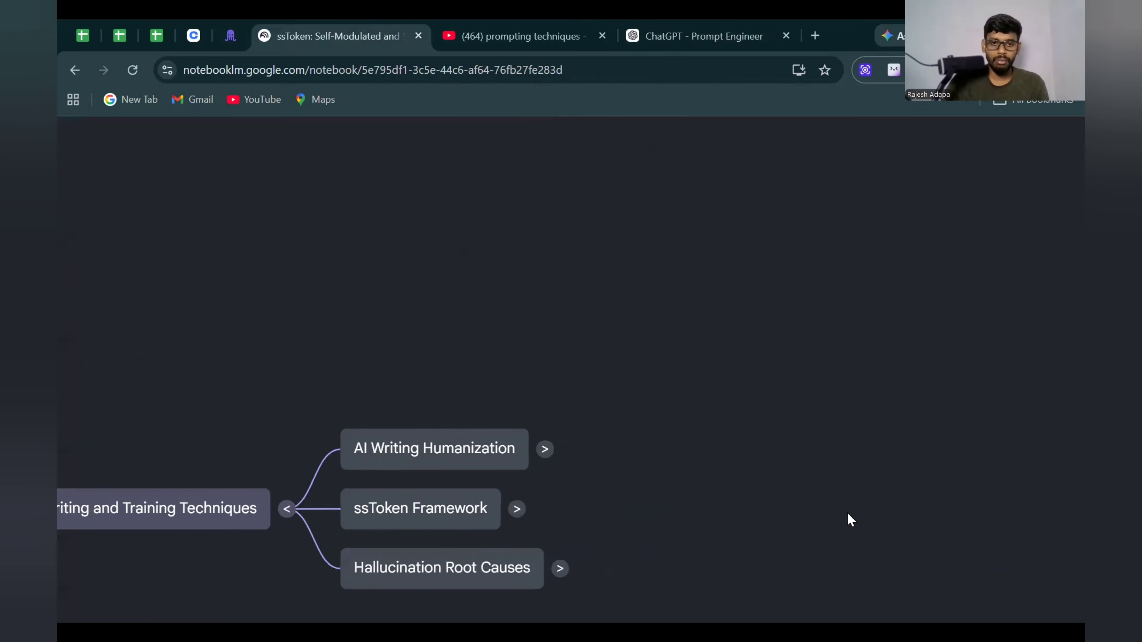
- Expand the ssToken Framework and Self-Modulated Selection branches and start a chat discussion of History vs Current Loss
left_click(520, 509)
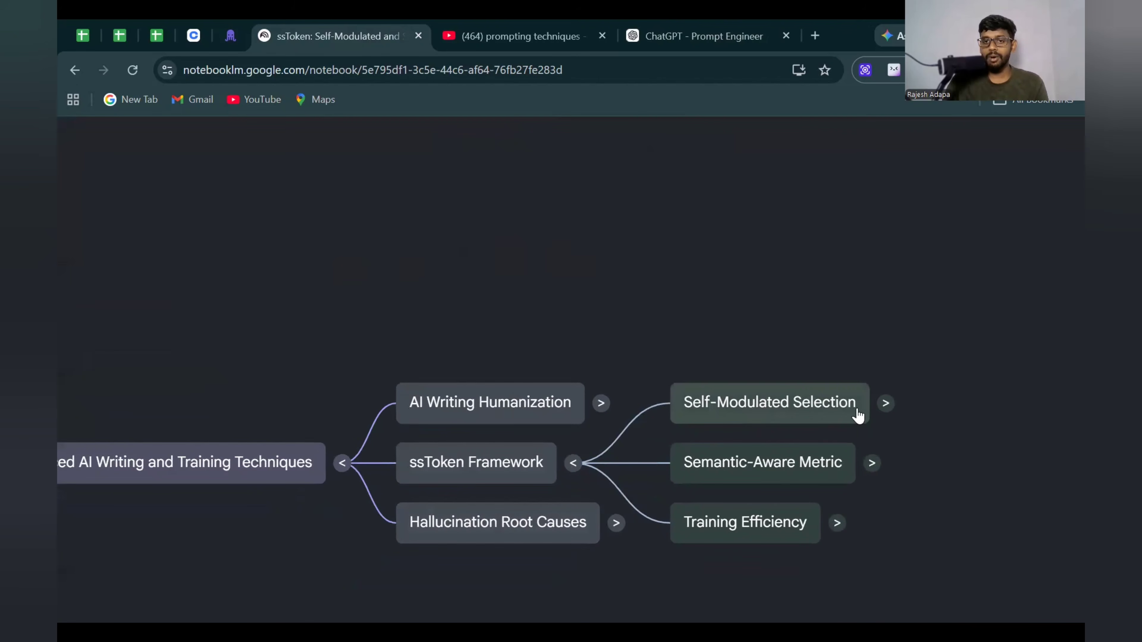
left_click(886, 404)
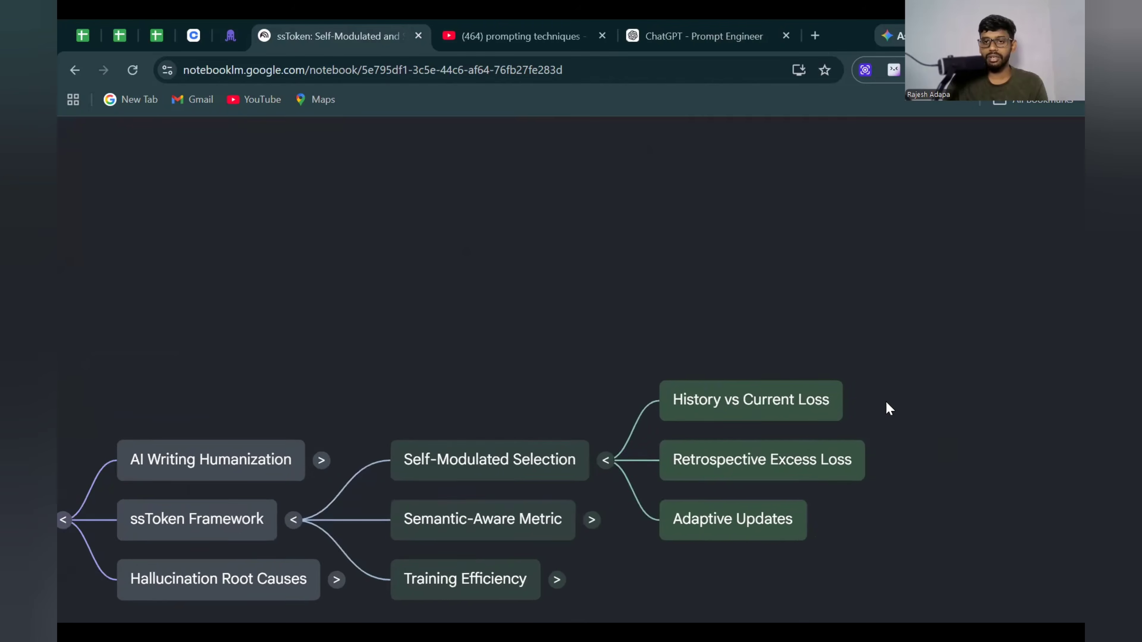
left_click(780, 407)
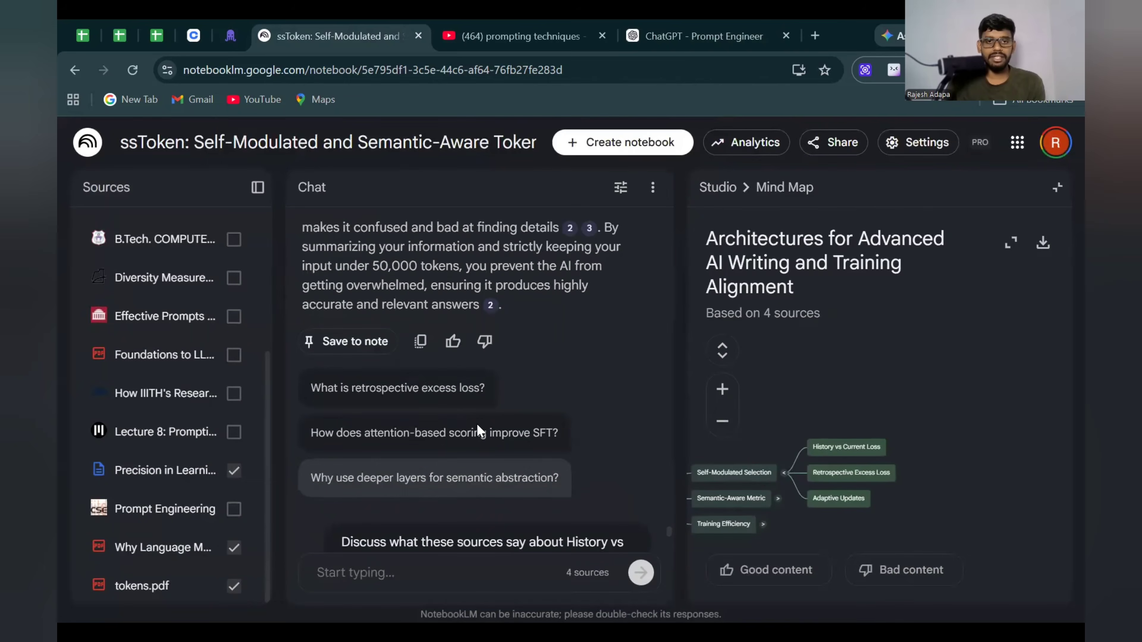
- Skim the Token Limits answer, then close the mind map and check the outputs listed in Studio
scroll(477, 424, "up", 10)
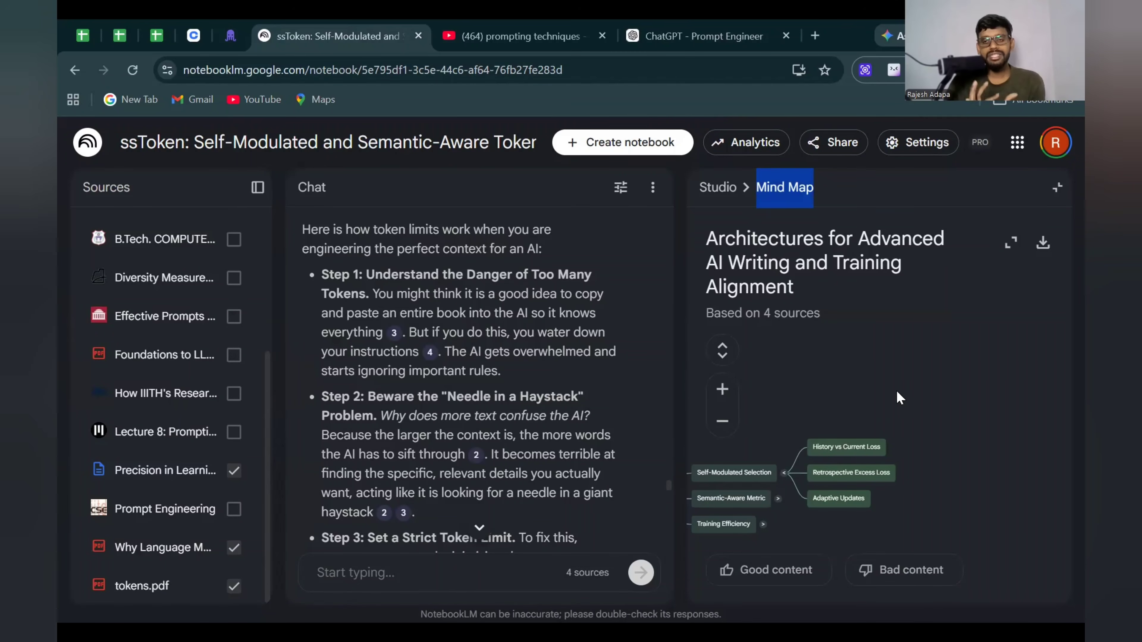
scroll(899, 391, "down", 2)
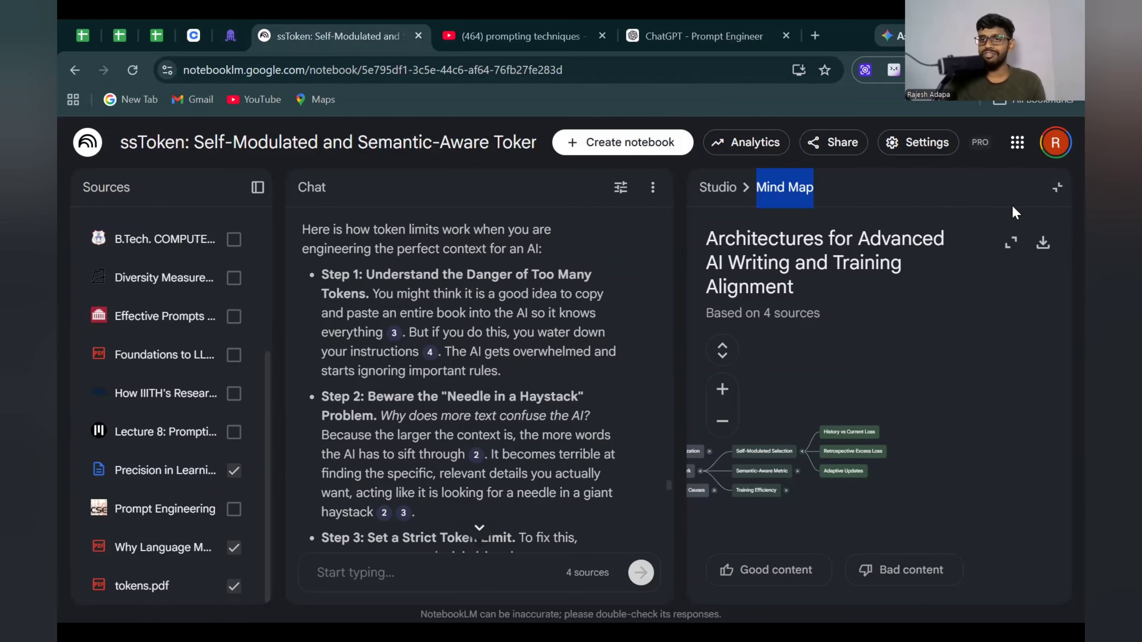
scroll(1015, 218, "up", 1)
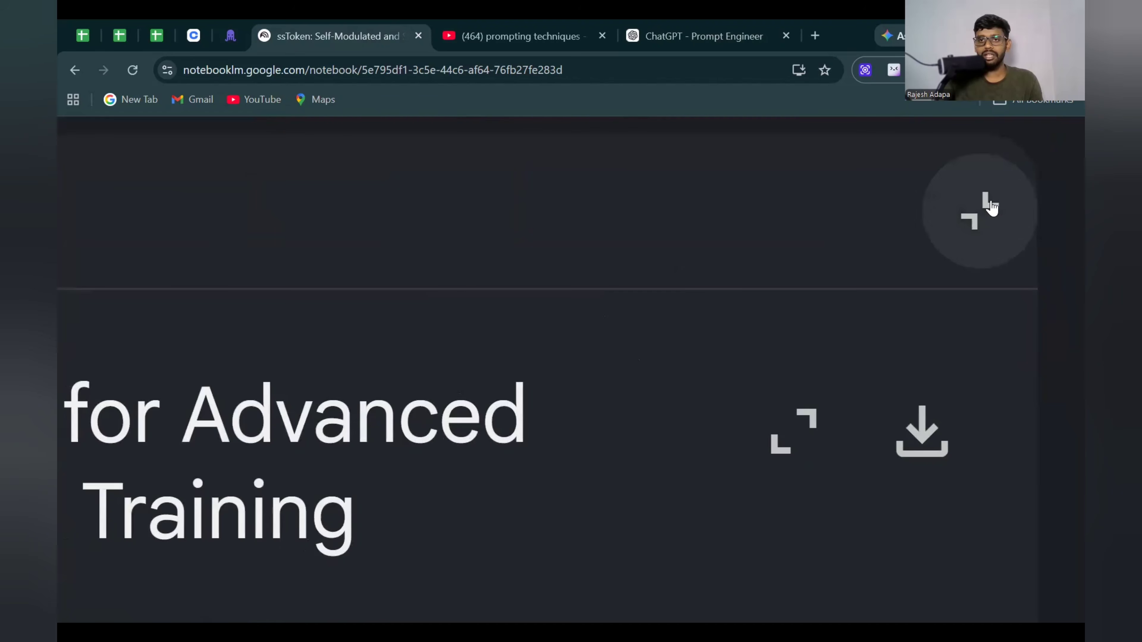
left_click(992, 207)
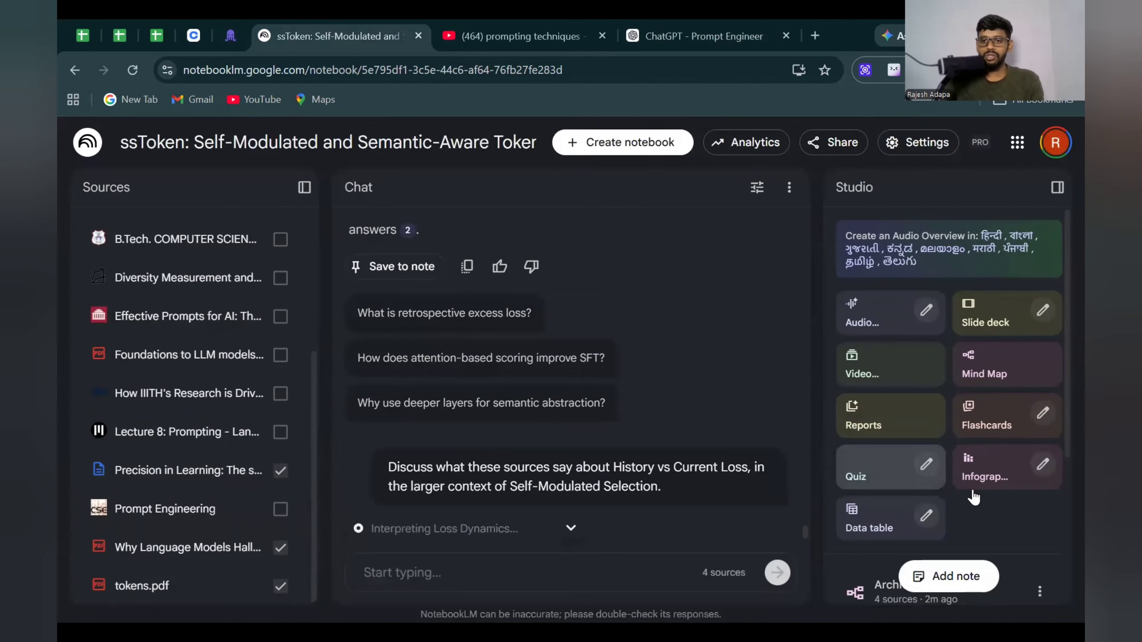
scroll(944, 450, "down", 5)
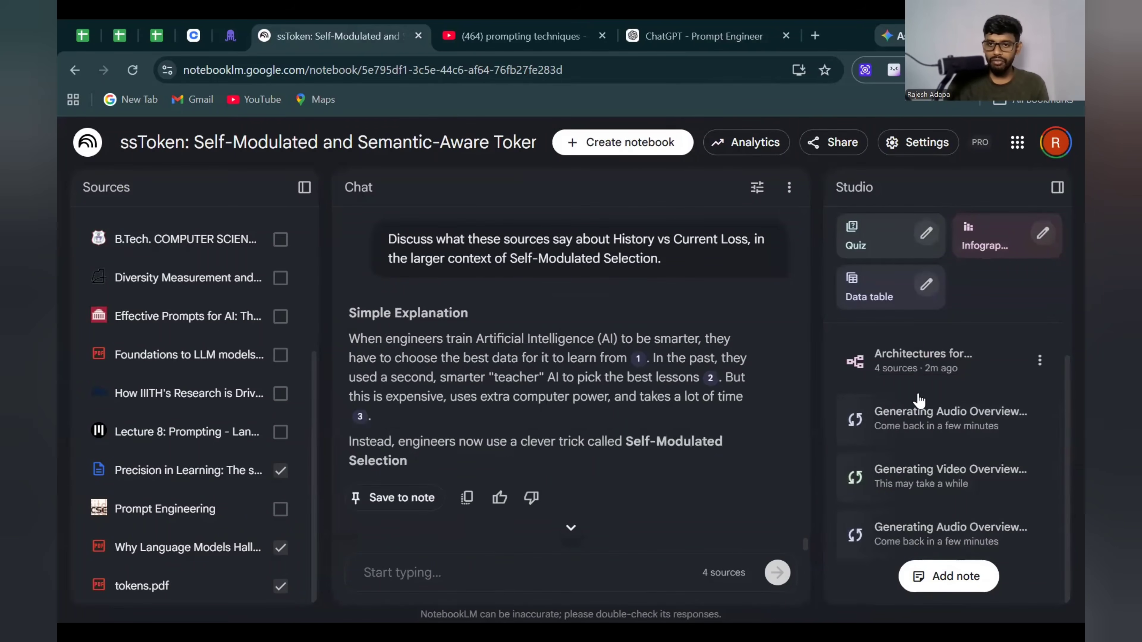
scroll(607, 396, "down", 5)
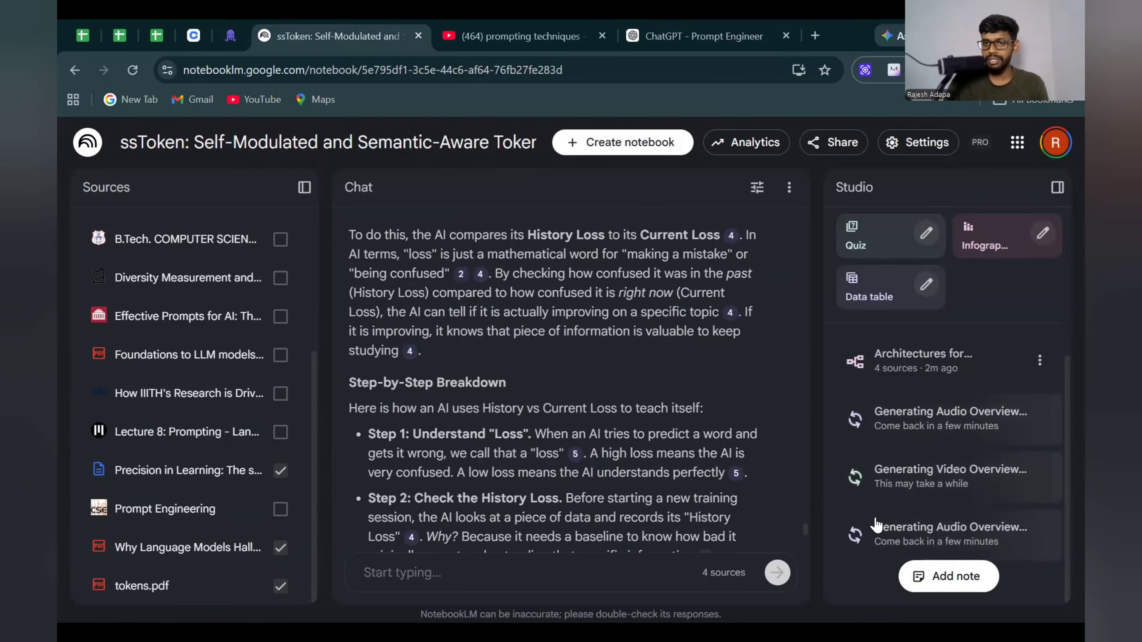
- Generate an infographic from the selected sources with the default settings
scroll(1003, 391, "up", 4)
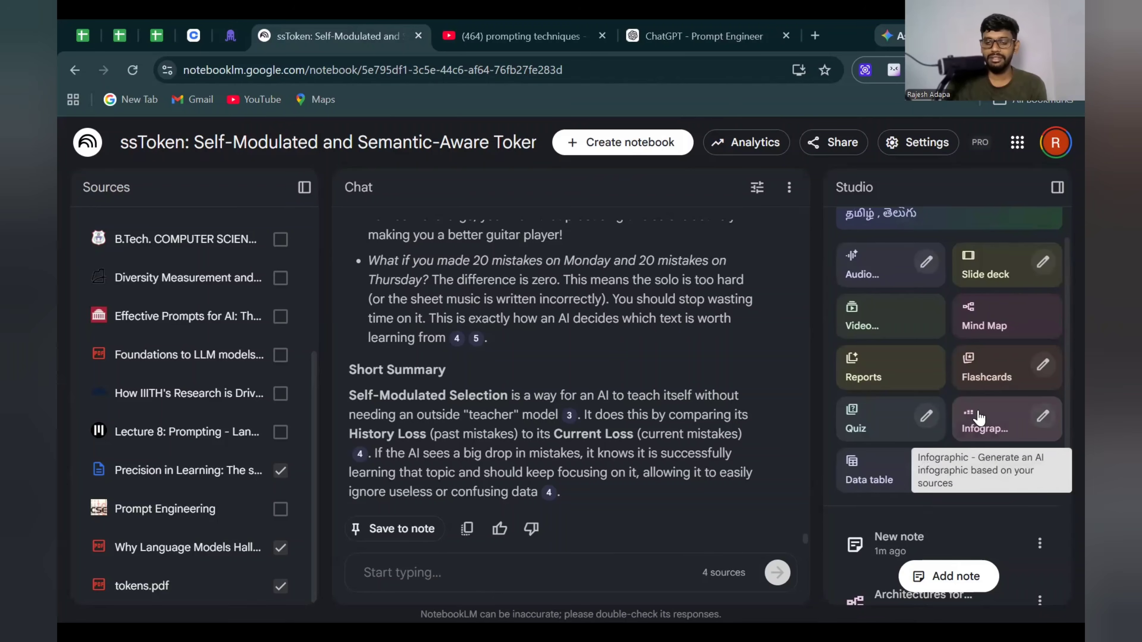
left_click(981, 418)
scroll(978, 433, "up", 3)
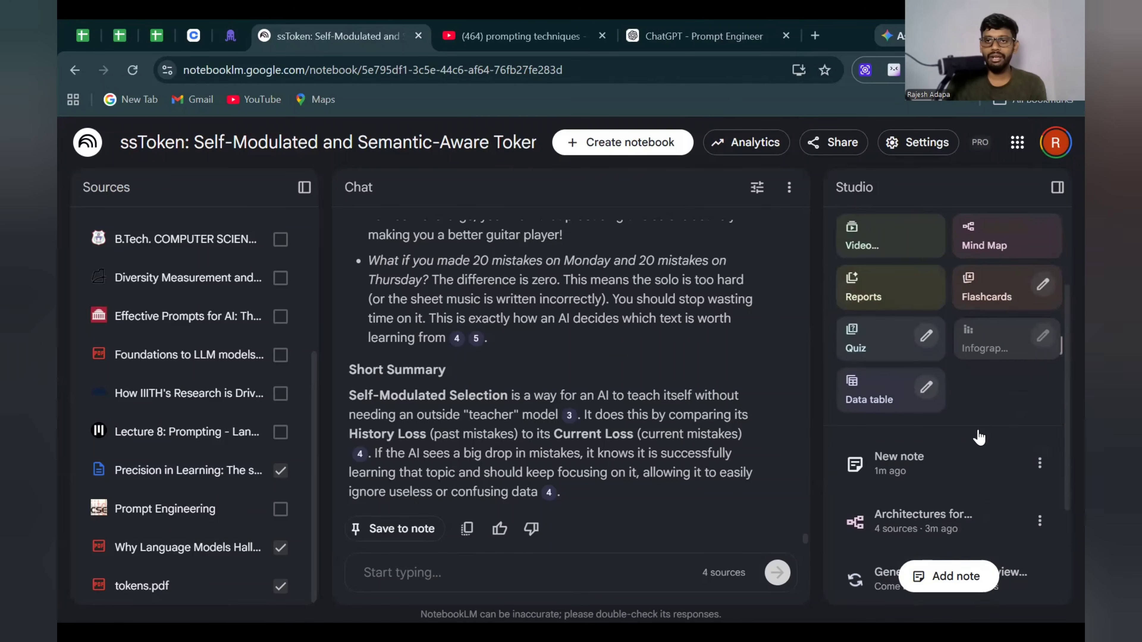
- Customise a second infographic with the Bricks visual style, generate it and check the Studio outputs list
left_click(1043, 338)
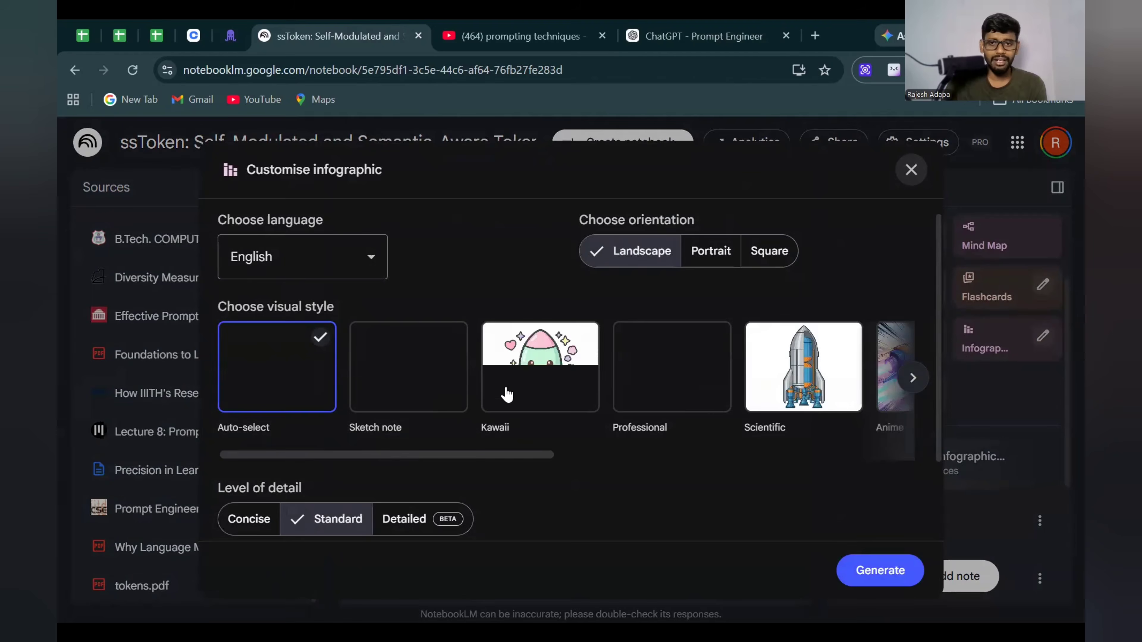
scroll(468, 388, "down", 2)
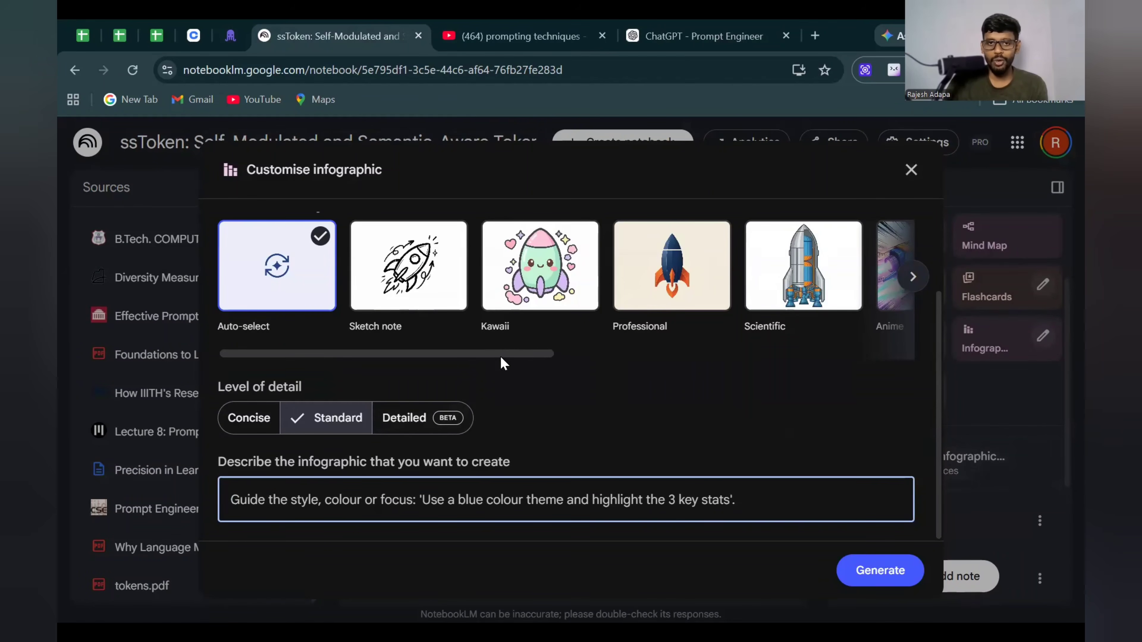
left_click_drag(501, 358, 927, 327)
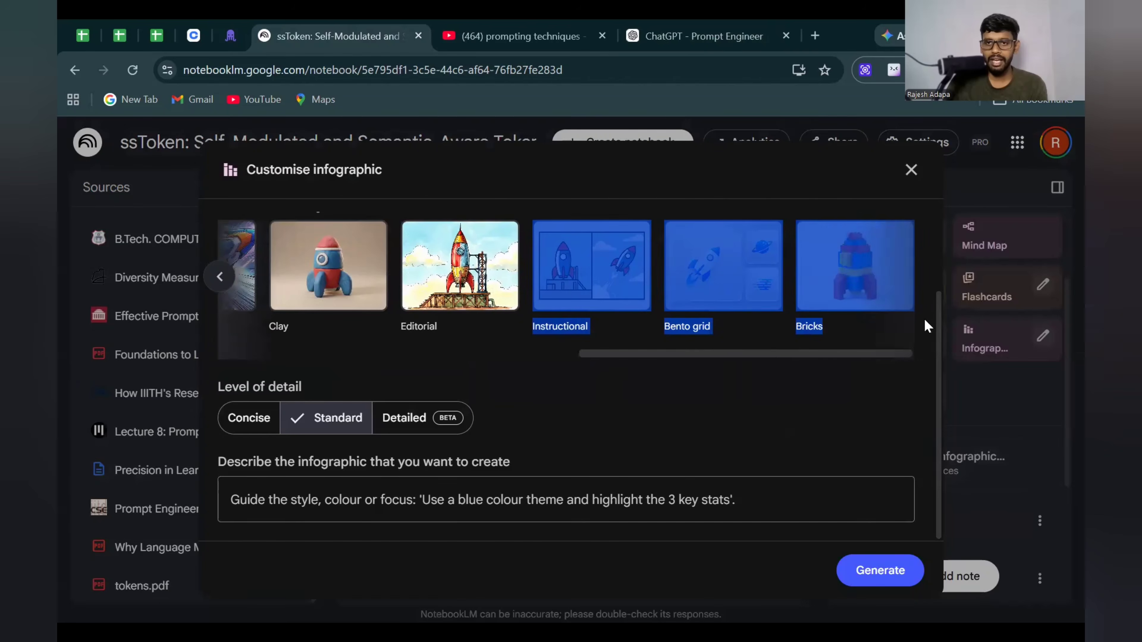
left_click(744, 425)
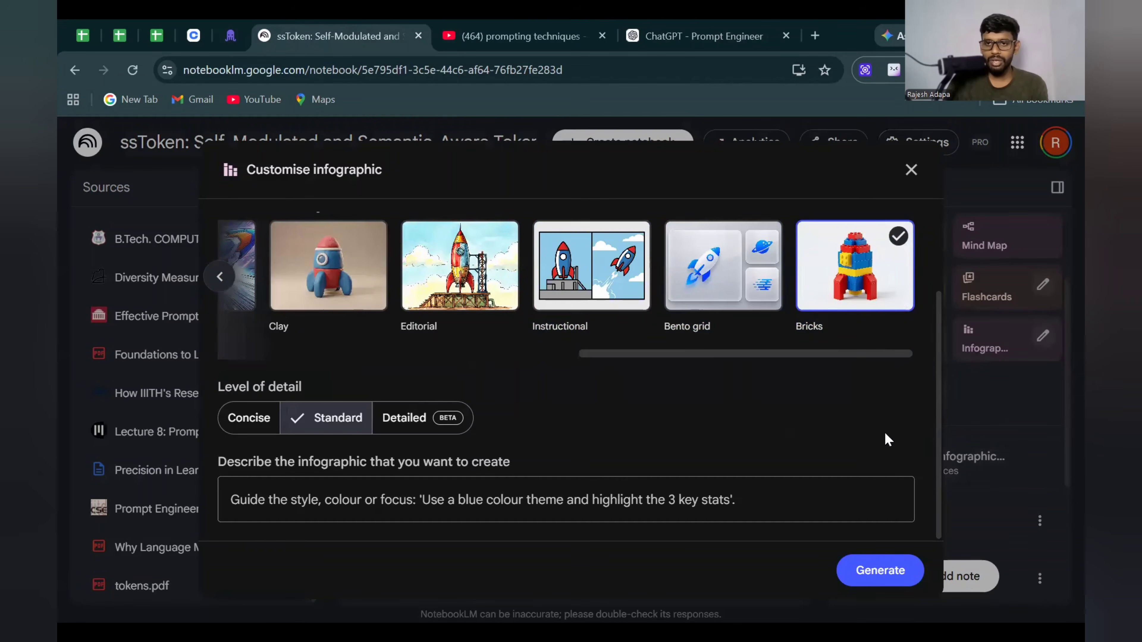
left_click(880, 572)
scroll(930, 489, "down", 5)
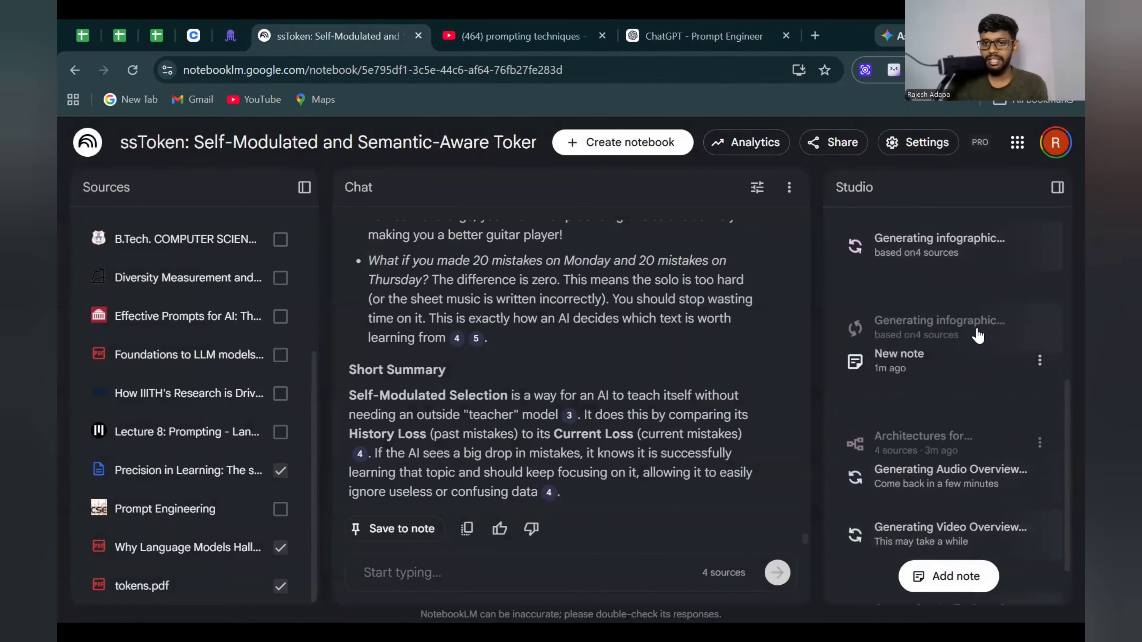
scroll(982, 338, "down", 1)
scroll(978, 360, "up", 3)
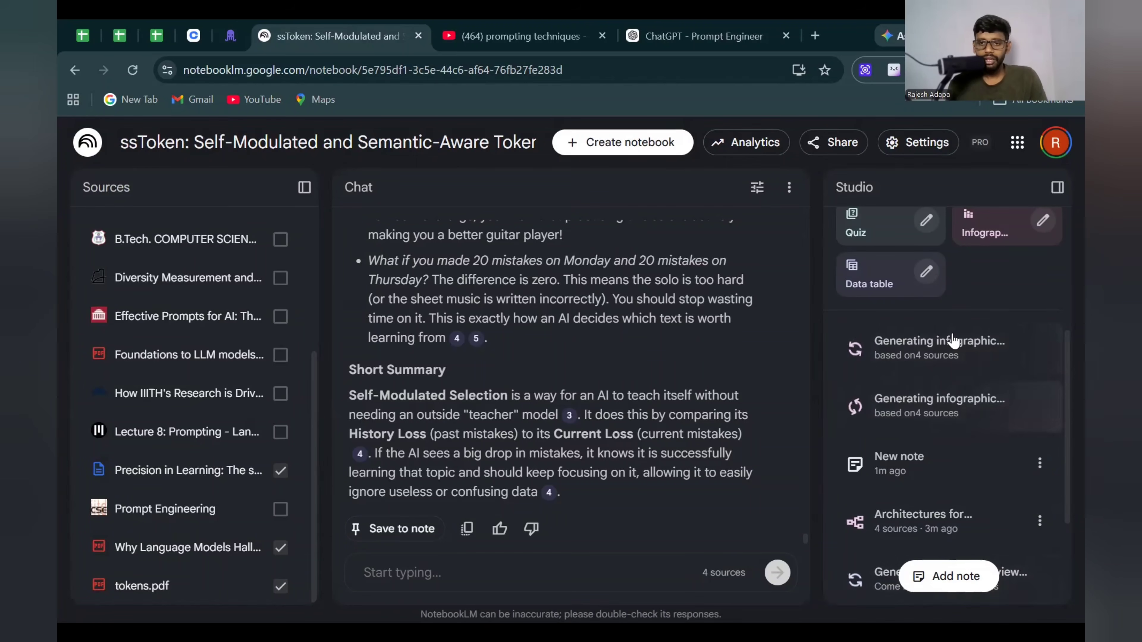
scroll(952, 340, "down", 4)
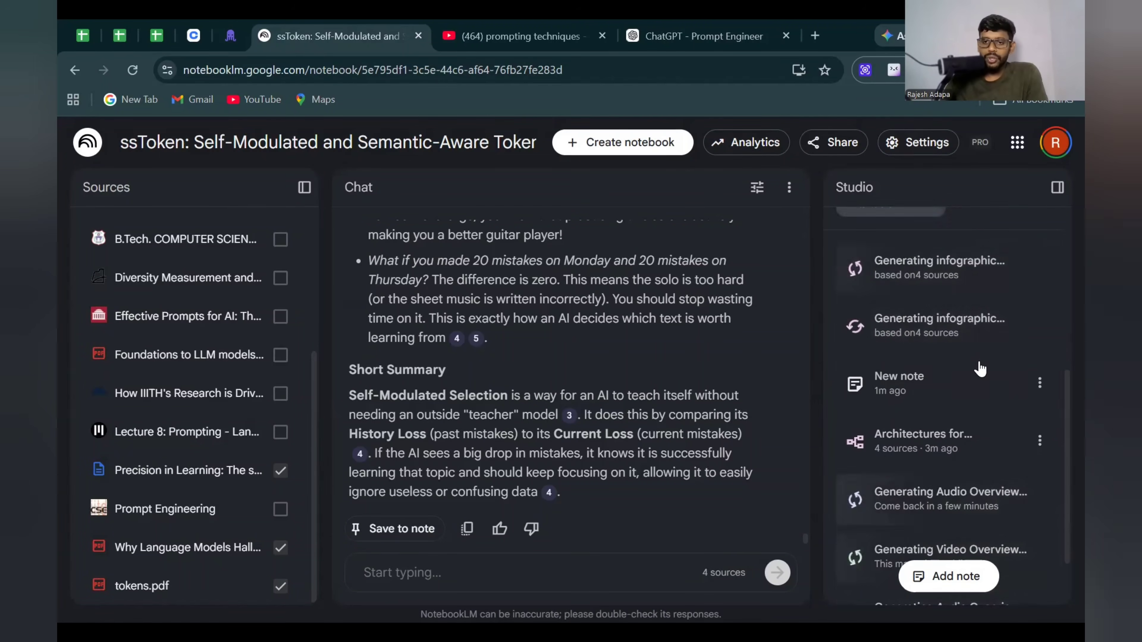
- Check the selected sources and the Studio outputs, and examine the Create your own report options without generating one
scroll(981, 398, "up", 5)
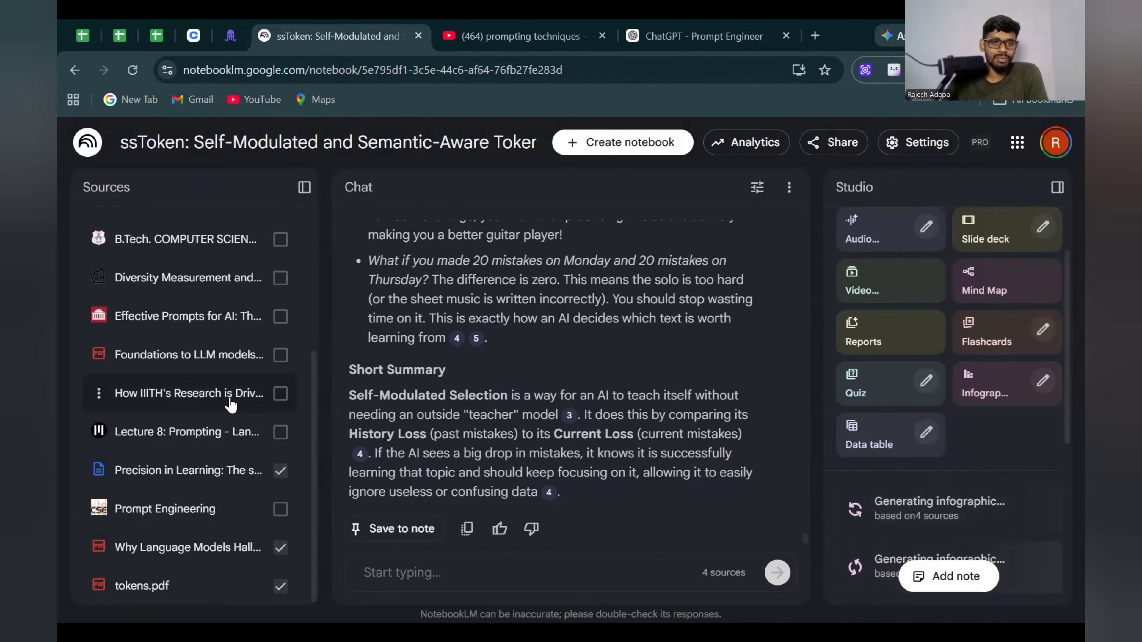
scroll(230, 405, "up", 4)
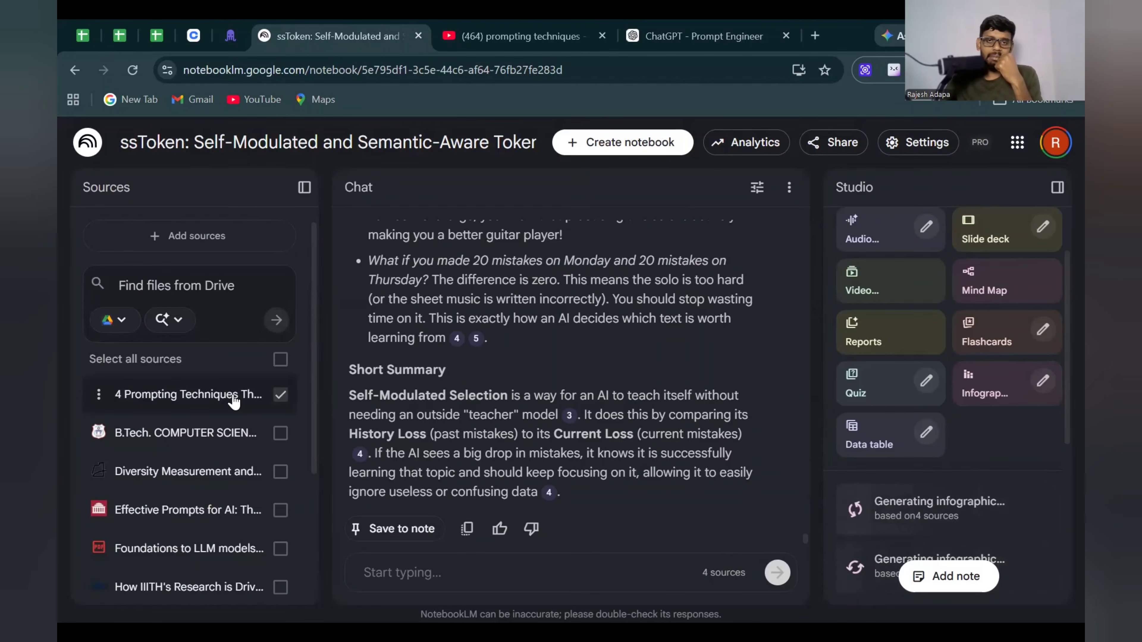
scroll(980, 471, "down", 5)
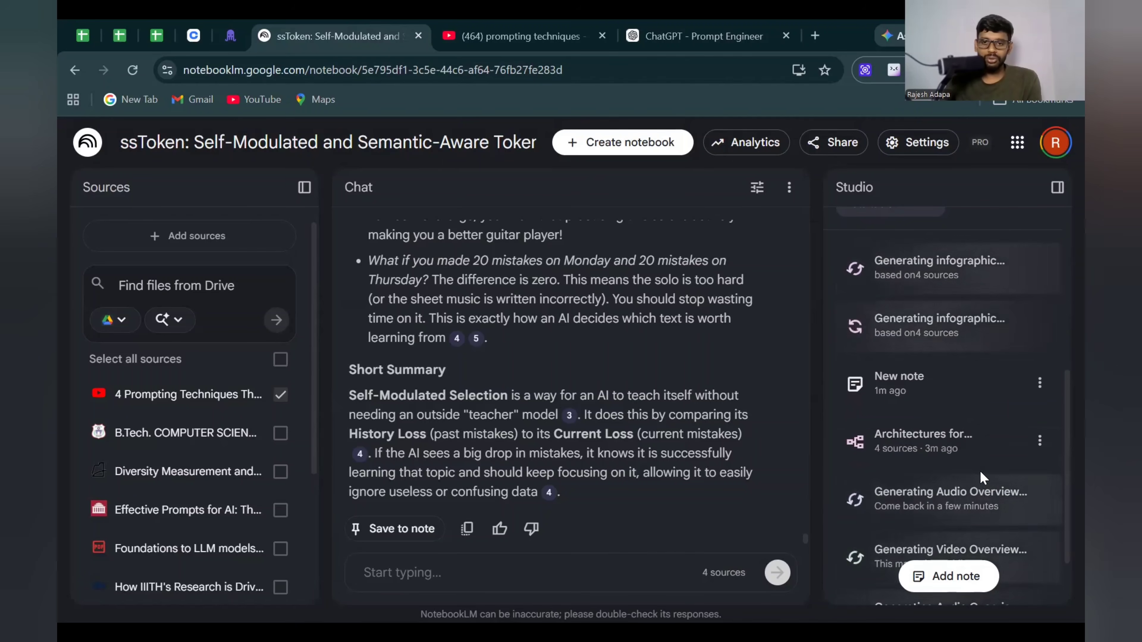
scroll(979, 472, "down", 2)
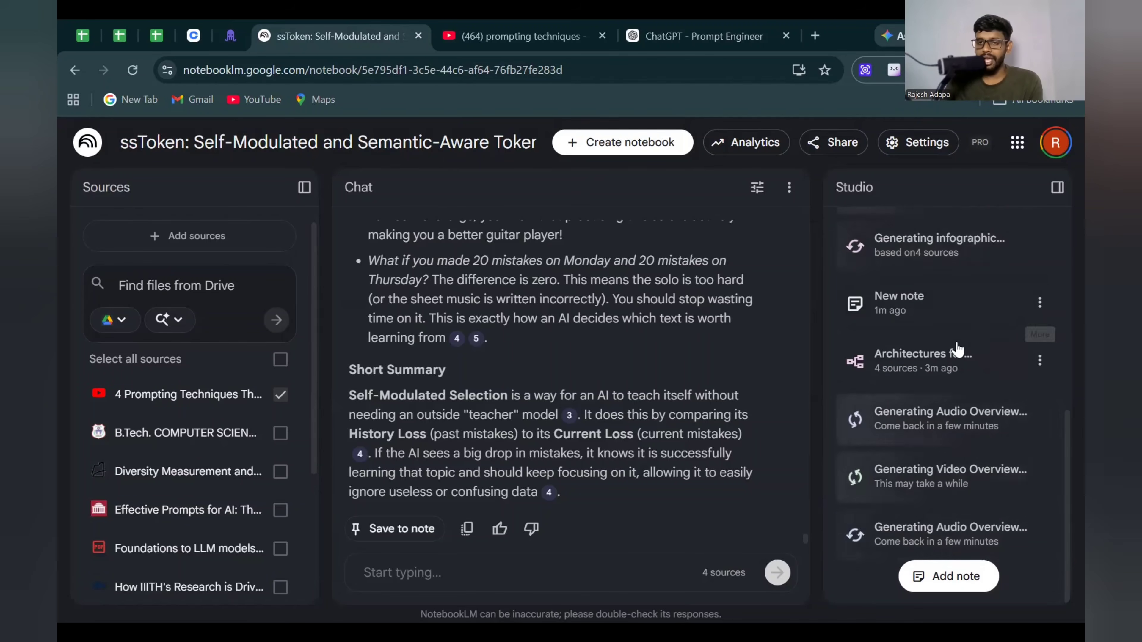
scroll(998, 463, "up", 7)
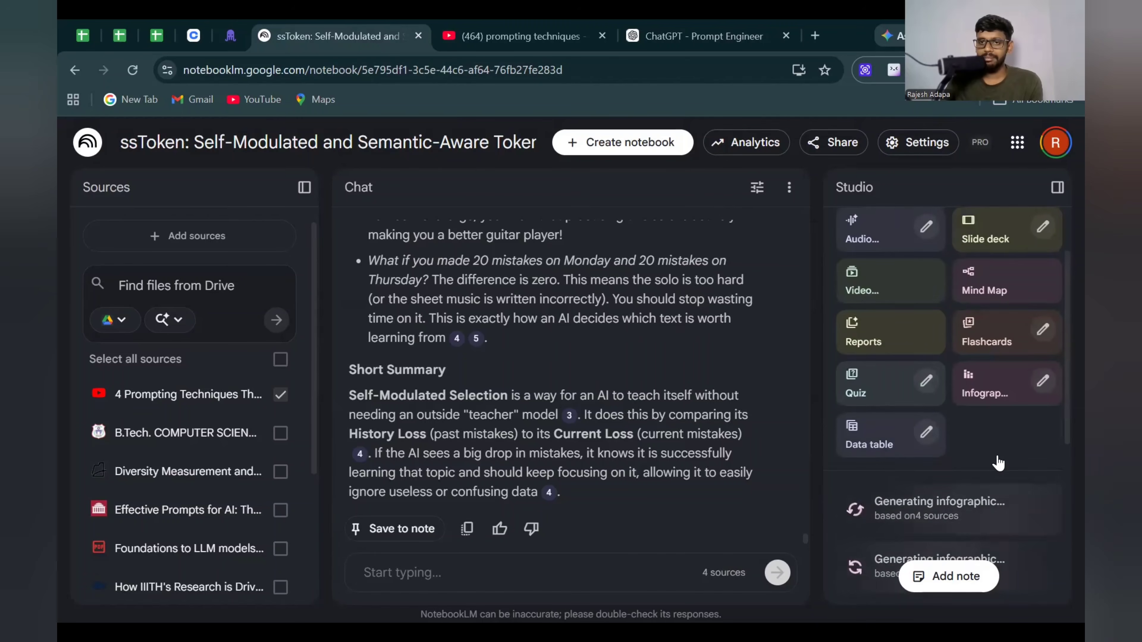
left_click(880, 339)
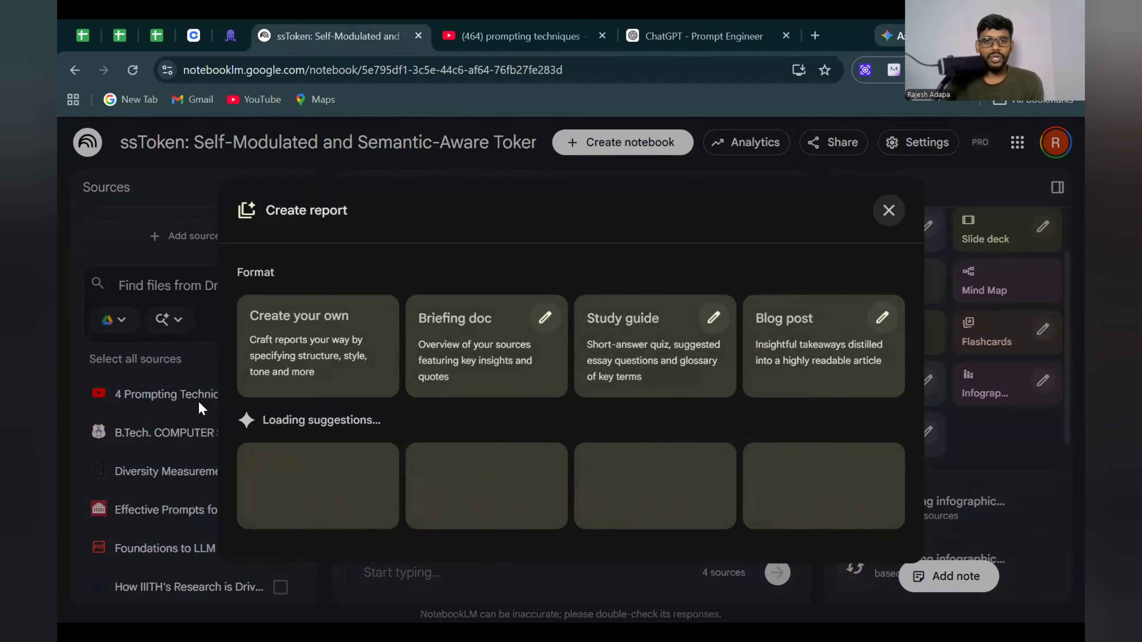
left_click(266, 319)
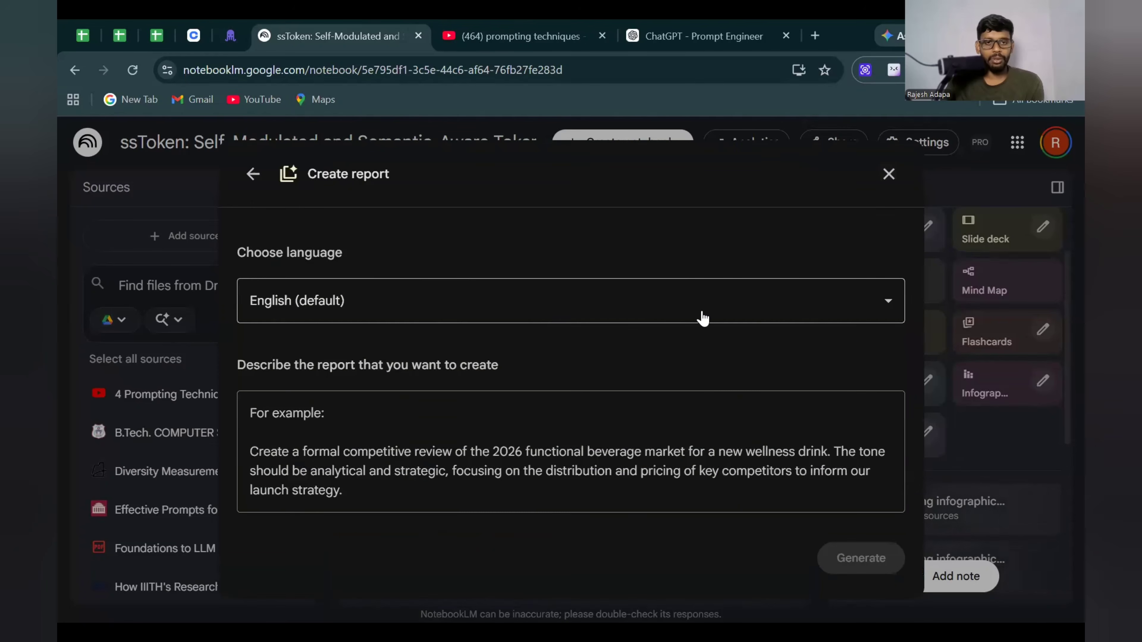
key("Escape")
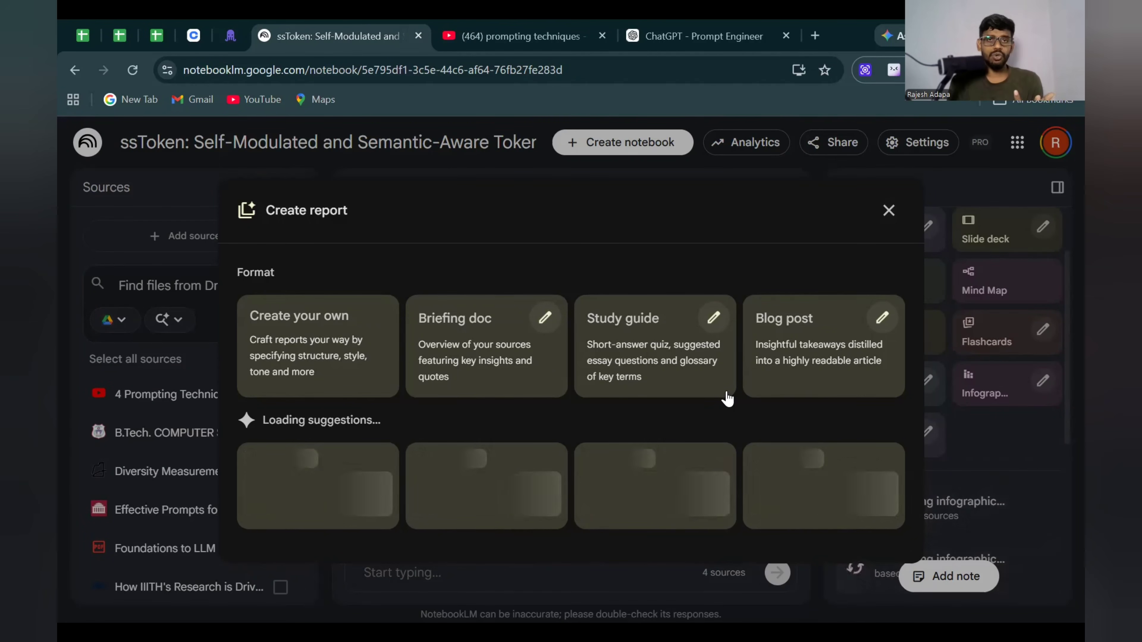
- Generate a Blog post report from the selected sources and check the outputs listed in Studio
left_click(785, 369)
scroll(940, 517, "down", 5)
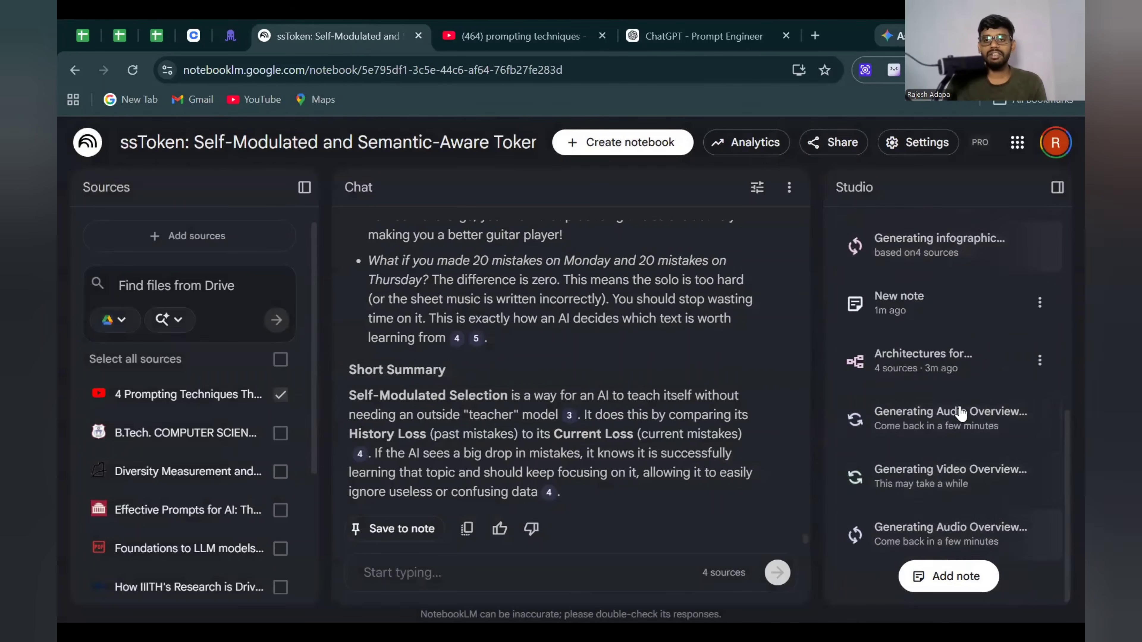
scroll(935, 331, "up", 2)
scroll(1000, 344, "down", 5)
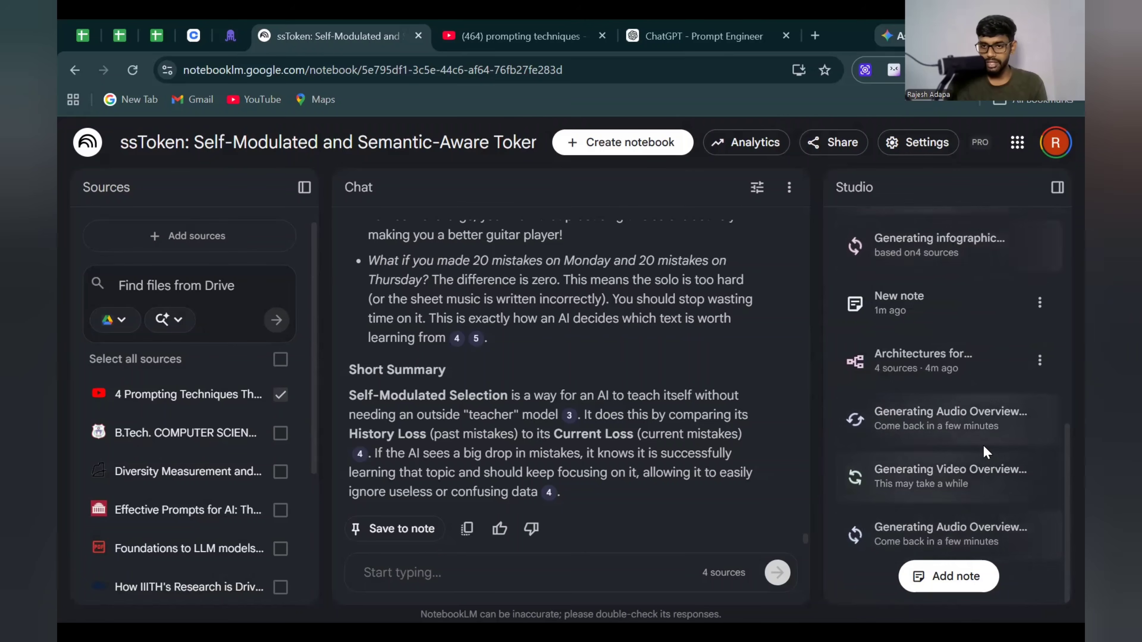
scroll(983, 444, "up", 2)
scroll(972, 407, "up", 3)
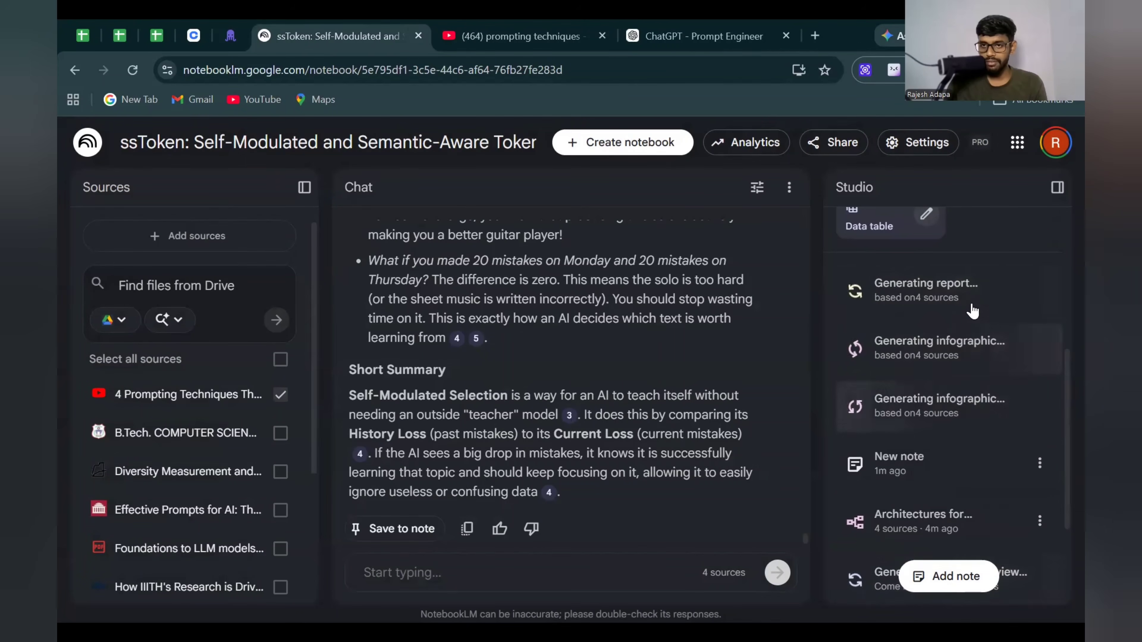
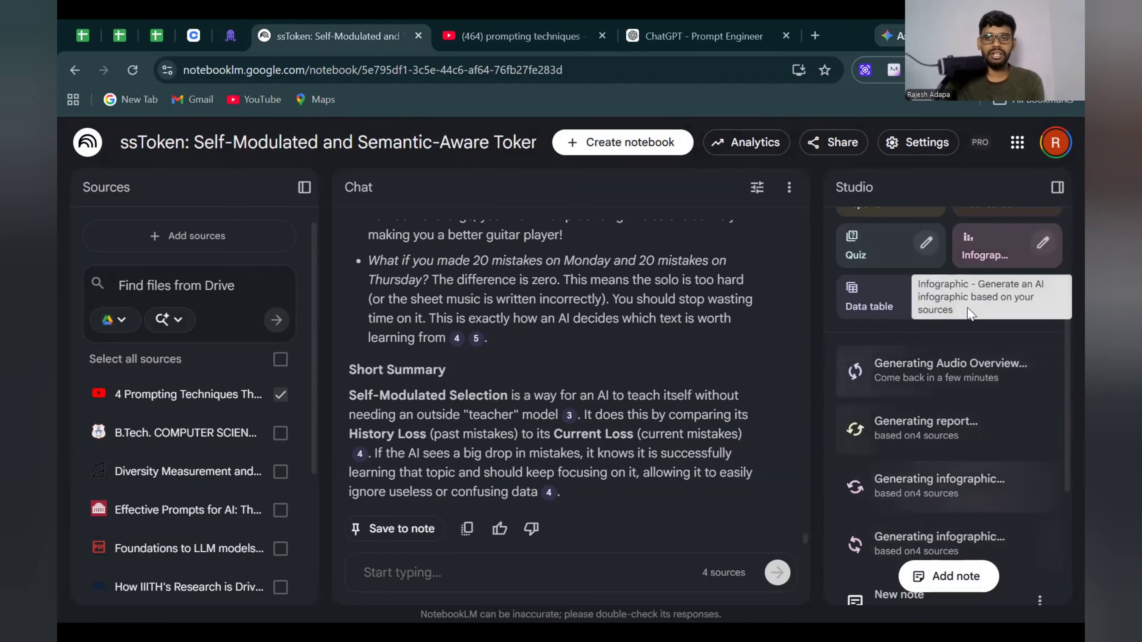
- Open the quiz customisation and enter the topic "create quzie for 2nd year b tech student"
scroll(999, 319, "up", 5)
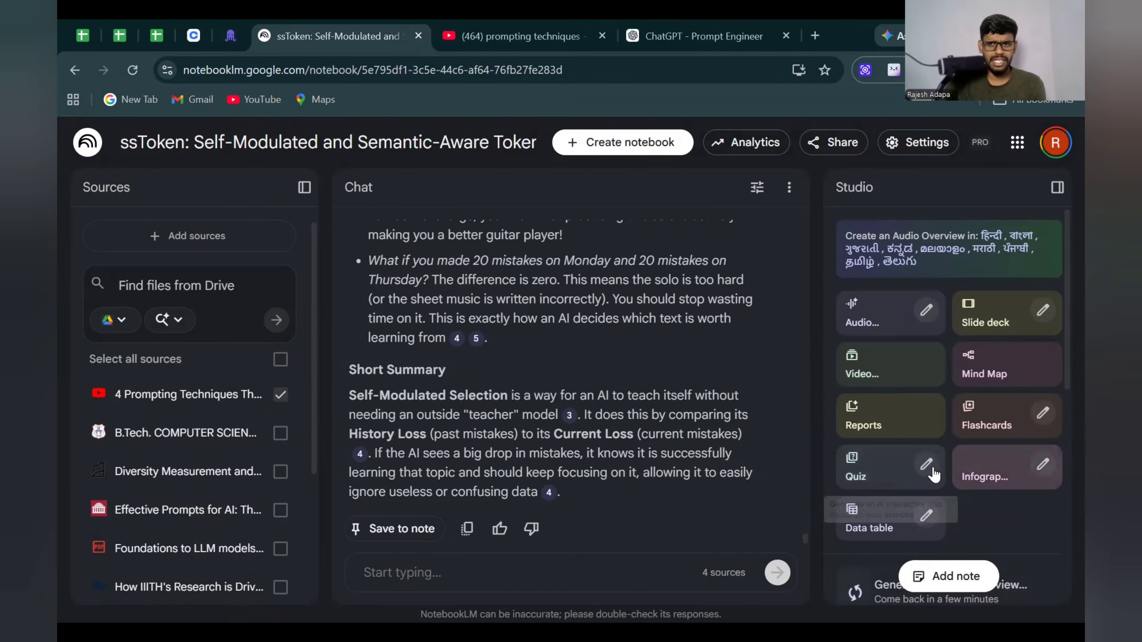
left_click(928, 465)
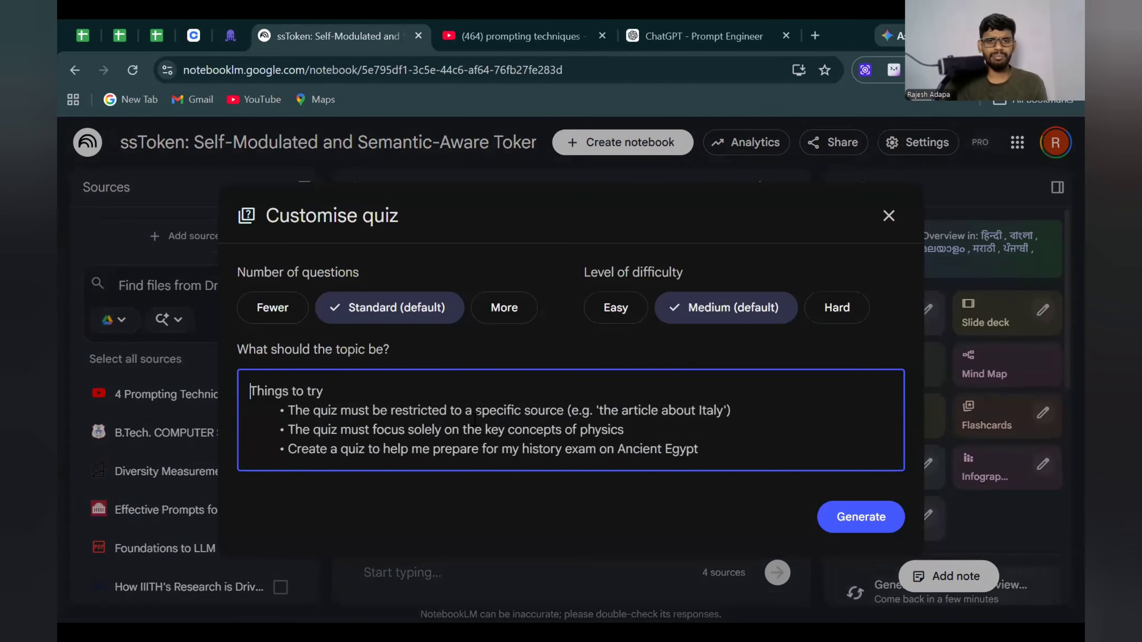
type("c")
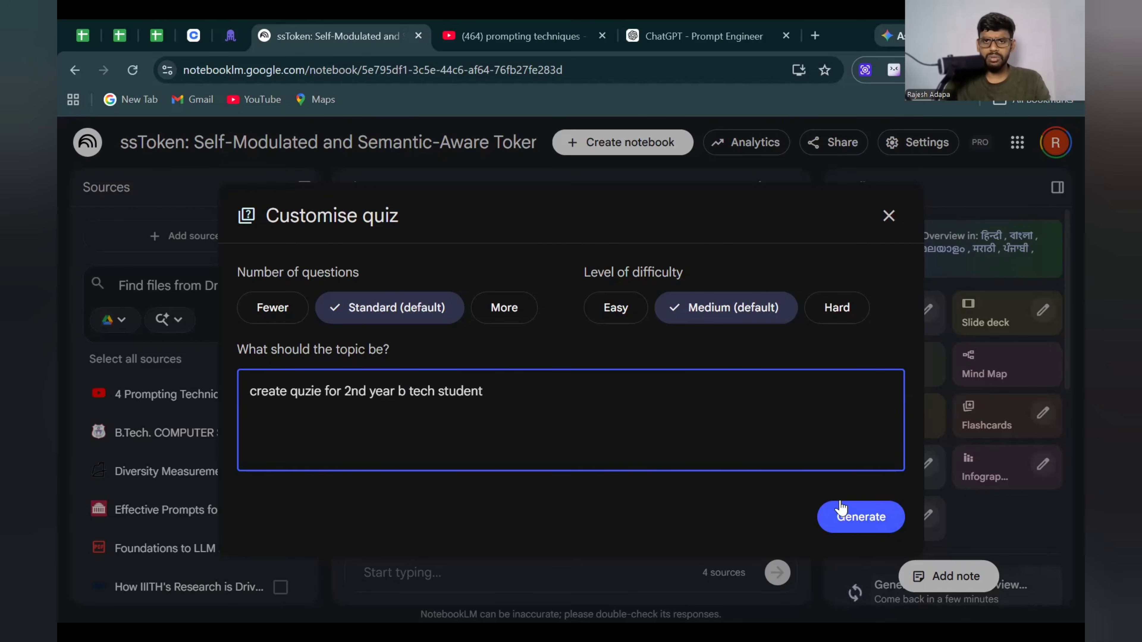
- Try the Easy and Hard difficulty levels for the quiz and return to Medium
left_click(615, 310)
left_click(829, 310)
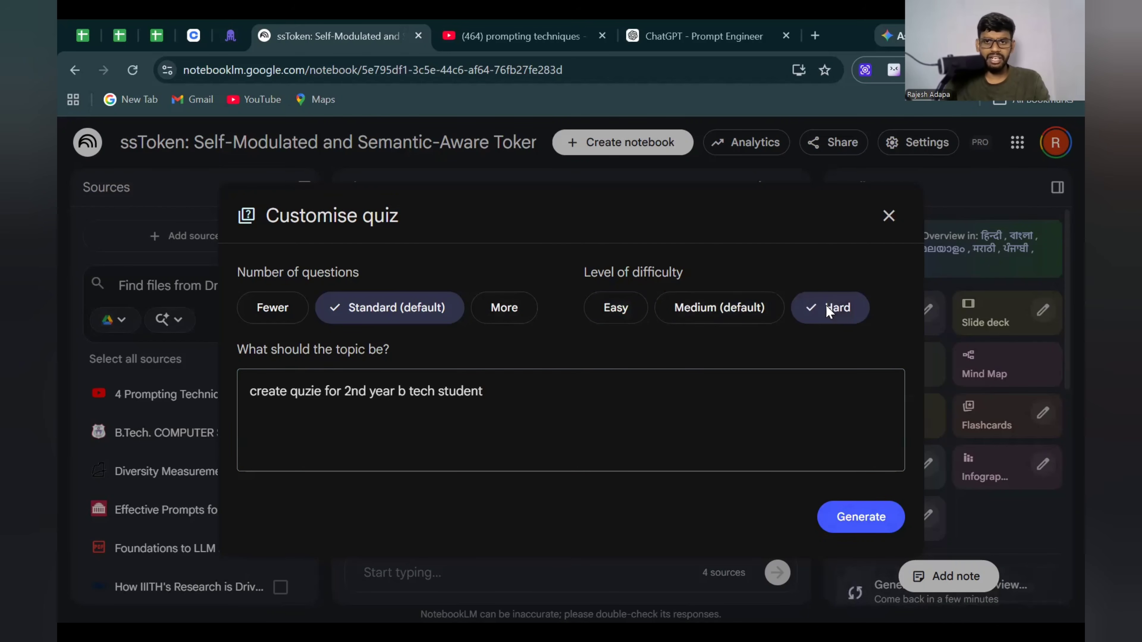
left_click(735, 319)
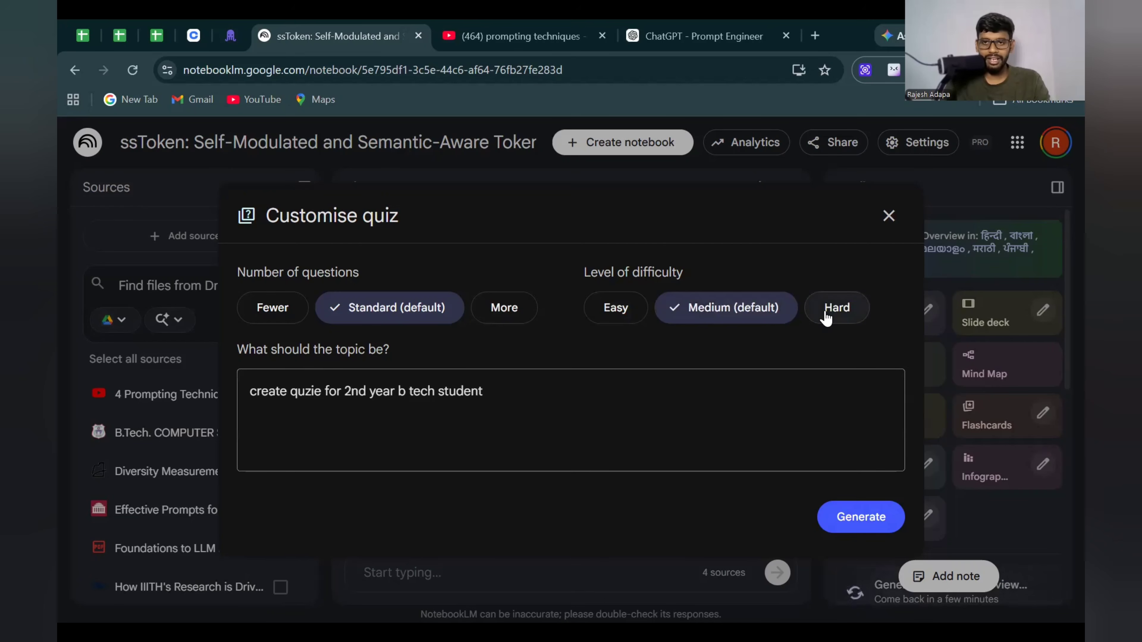
left_click(826, 318)
left_click(609, 310)
left_click(710, 314)
left_click(861, 311)
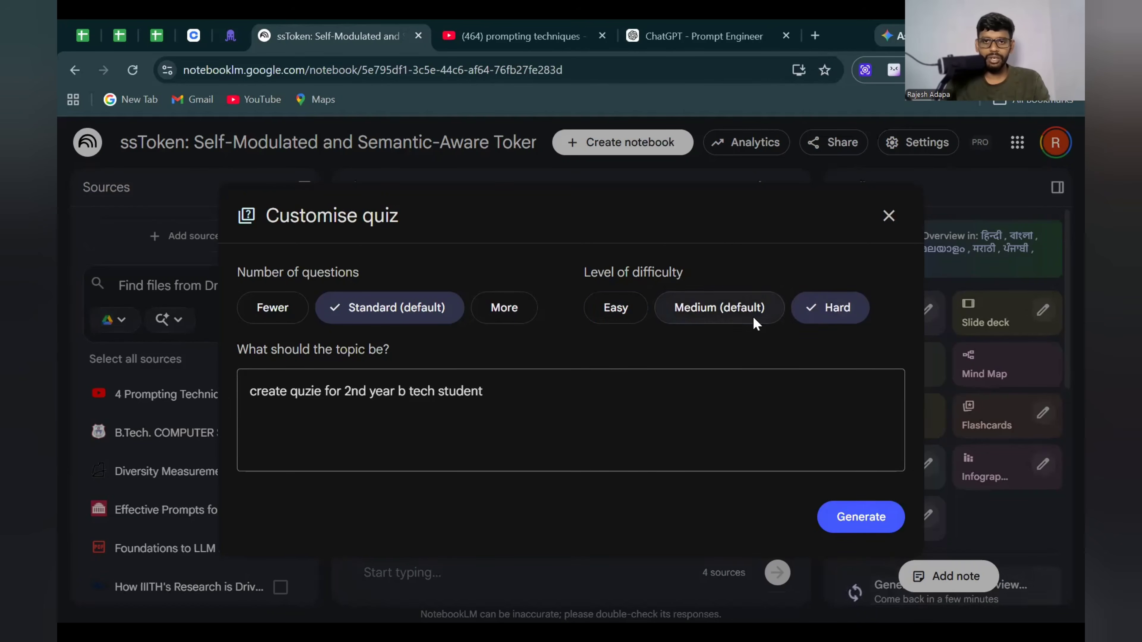
left_click(757, 321)
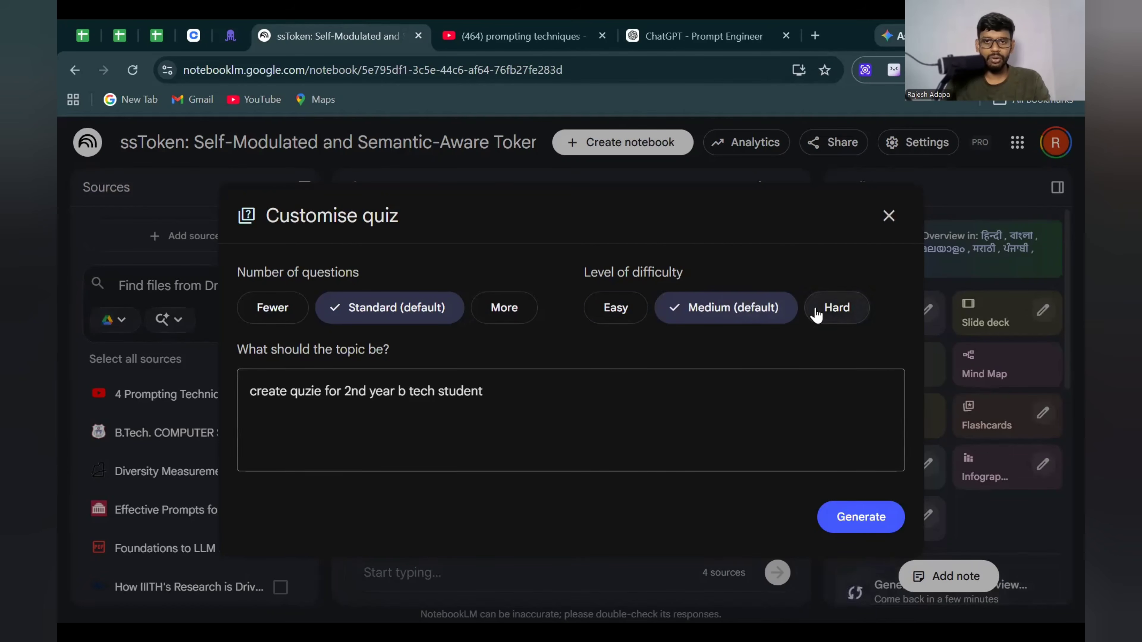
- Generate the quiz with the standard number of questions and check the Studio outputs list
left_click(861, 517)
scroll(940, 477, "down", 5)
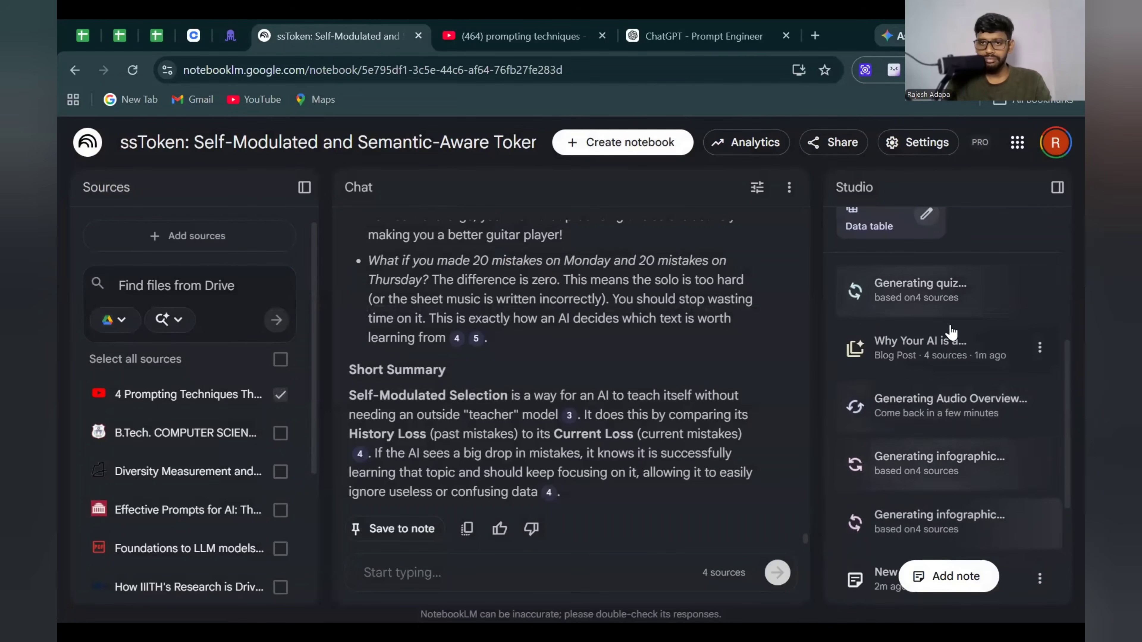
scroll(972, 268, "up", 3)
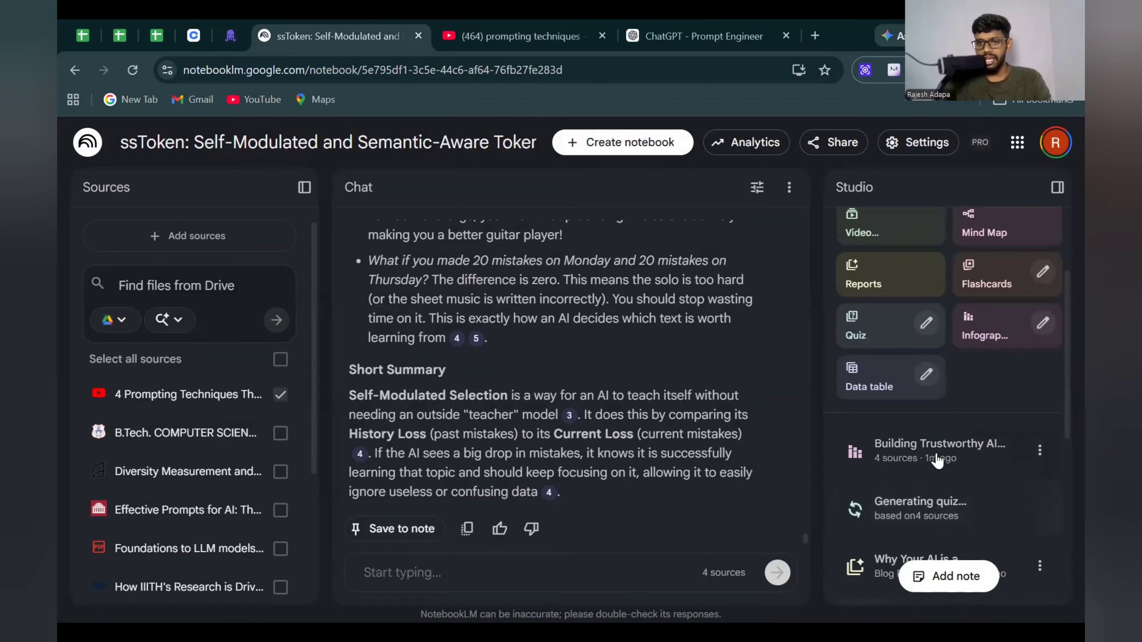
scroll(940, 454, "down", 2)
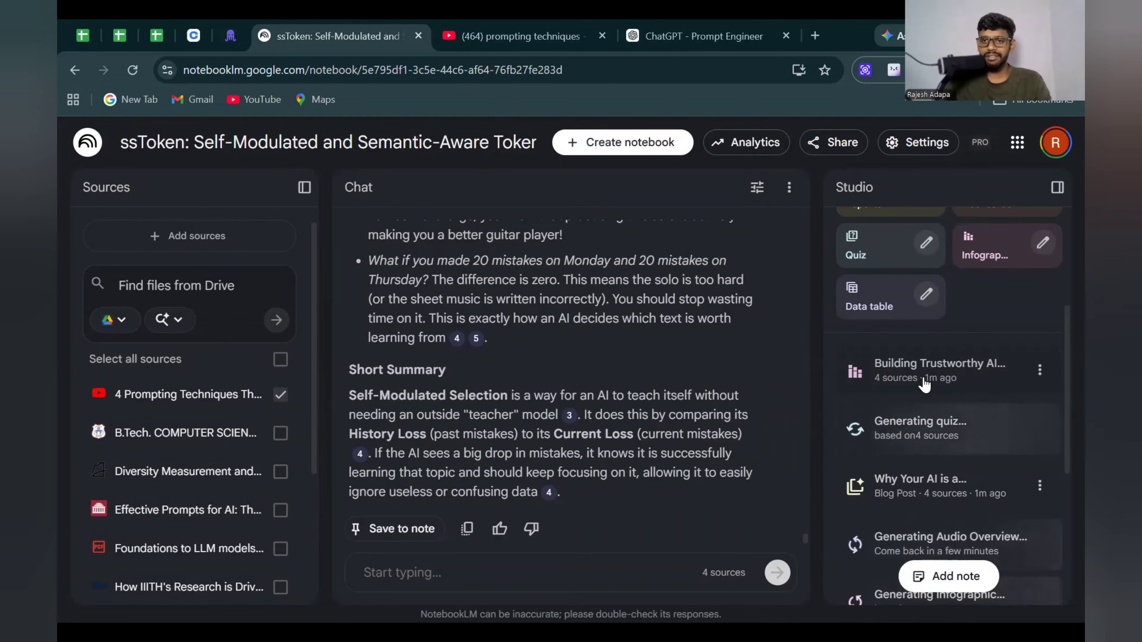
- Generate flashcards from the selected sources with the default settings
scroll(958, 311, "up", 2)
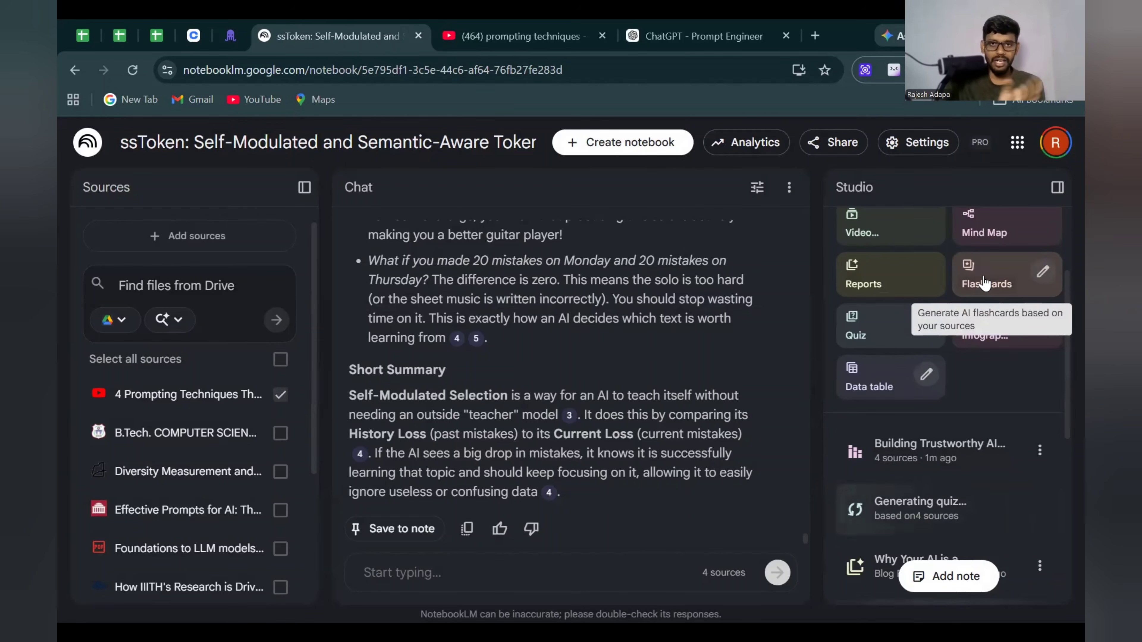
scroll(985, 288, "up", 2)
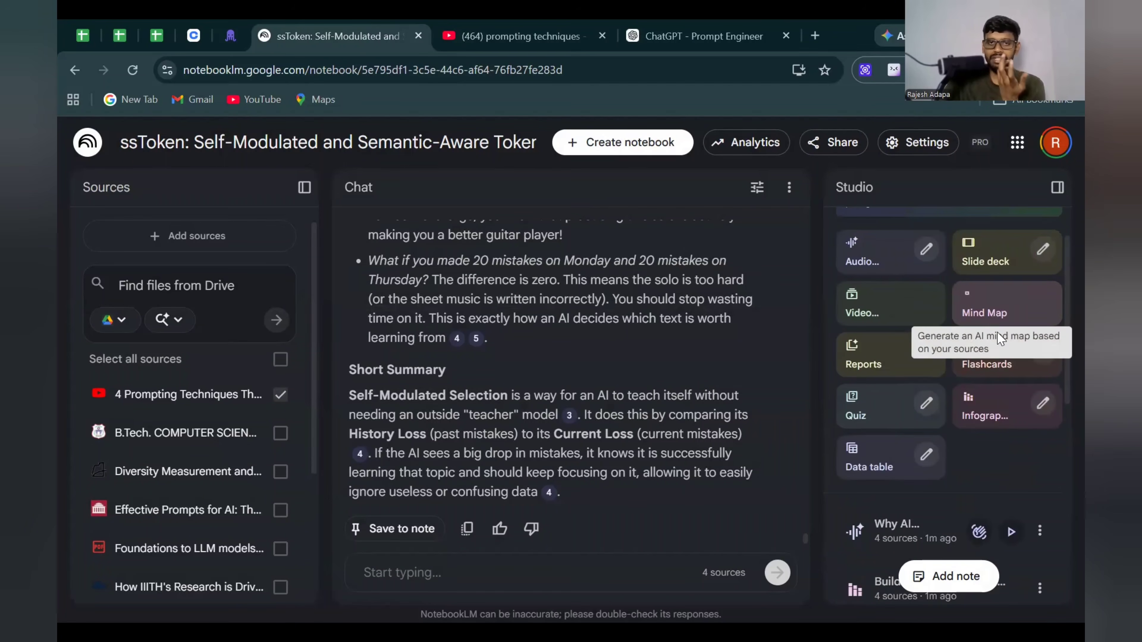
left_click(993, 366)
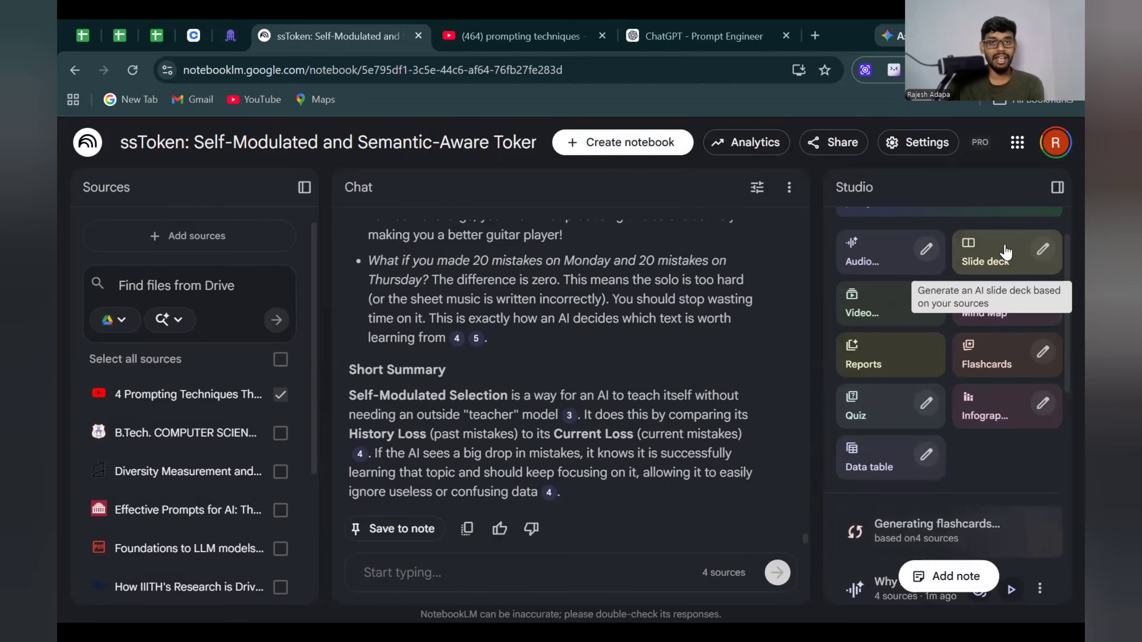
- Open the slide deck customisation, then ask ChatGPT's Prompt Engineer by dictation for a beginner-level NotebookLM presentation prompt for a college talk
left_click(1042, 249)
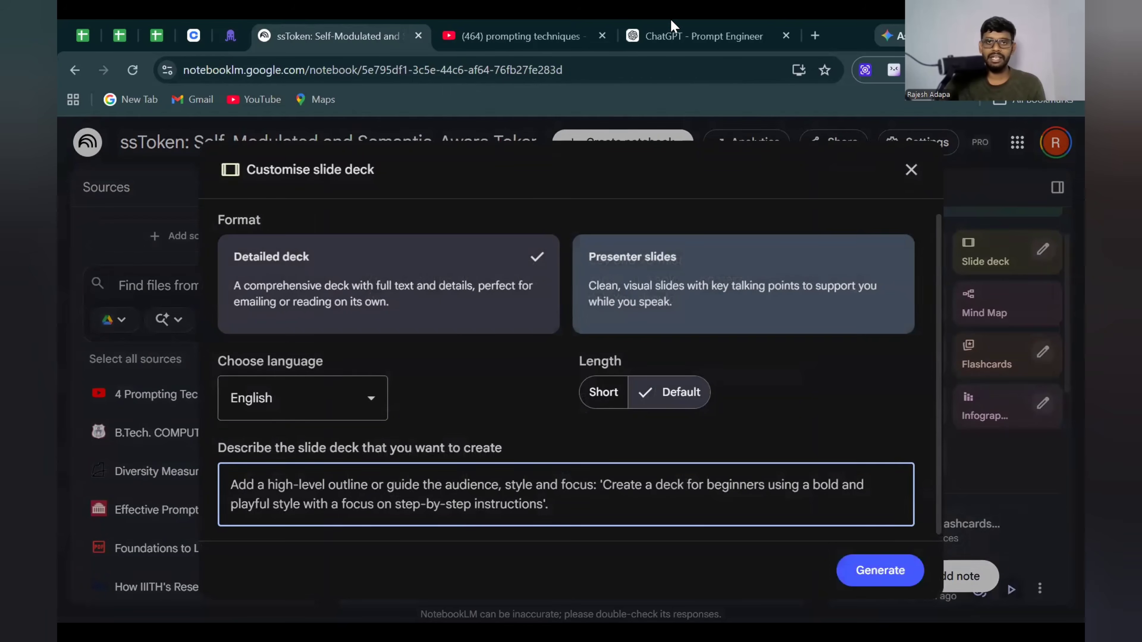
left_click(679, 31)
scroll(692, 486, "down", 10)
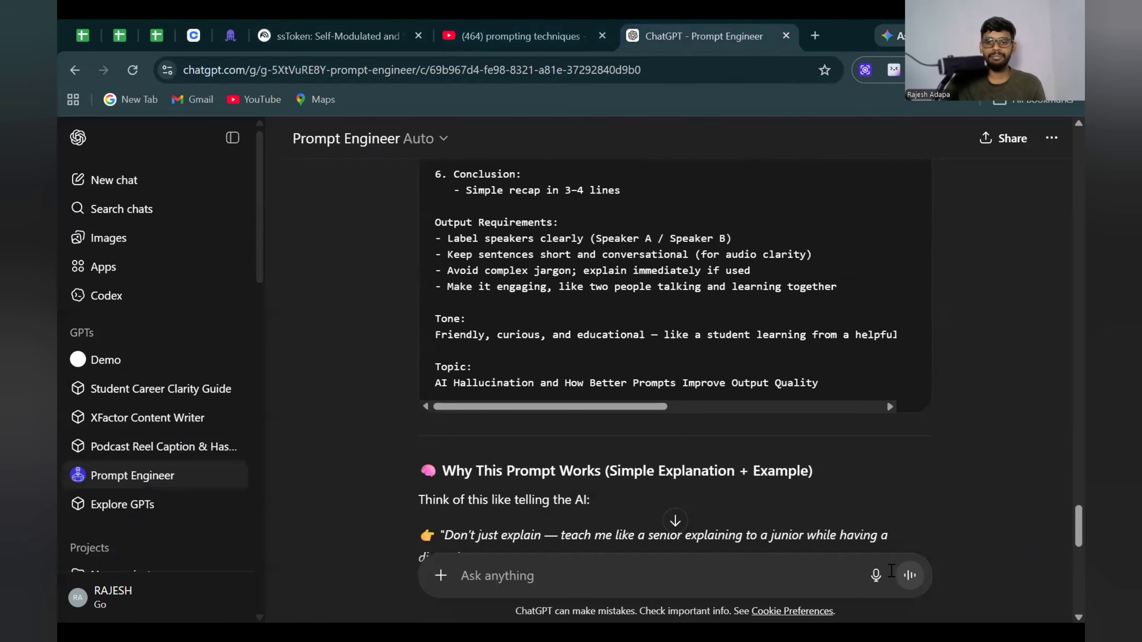
left_click(876, 576)
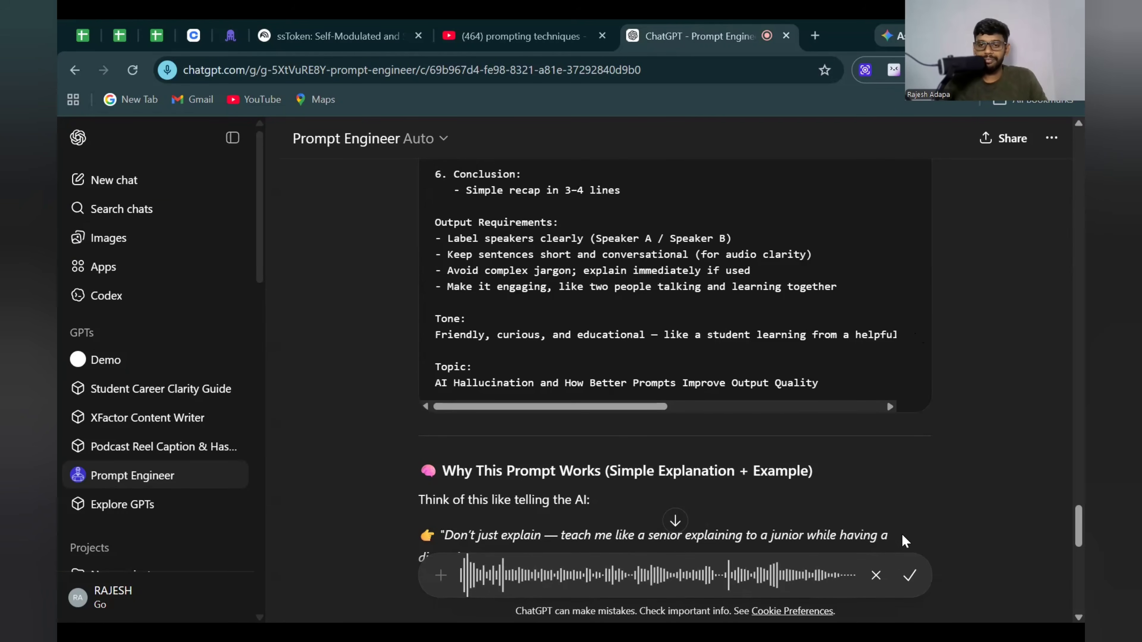
left_click(909, 576)
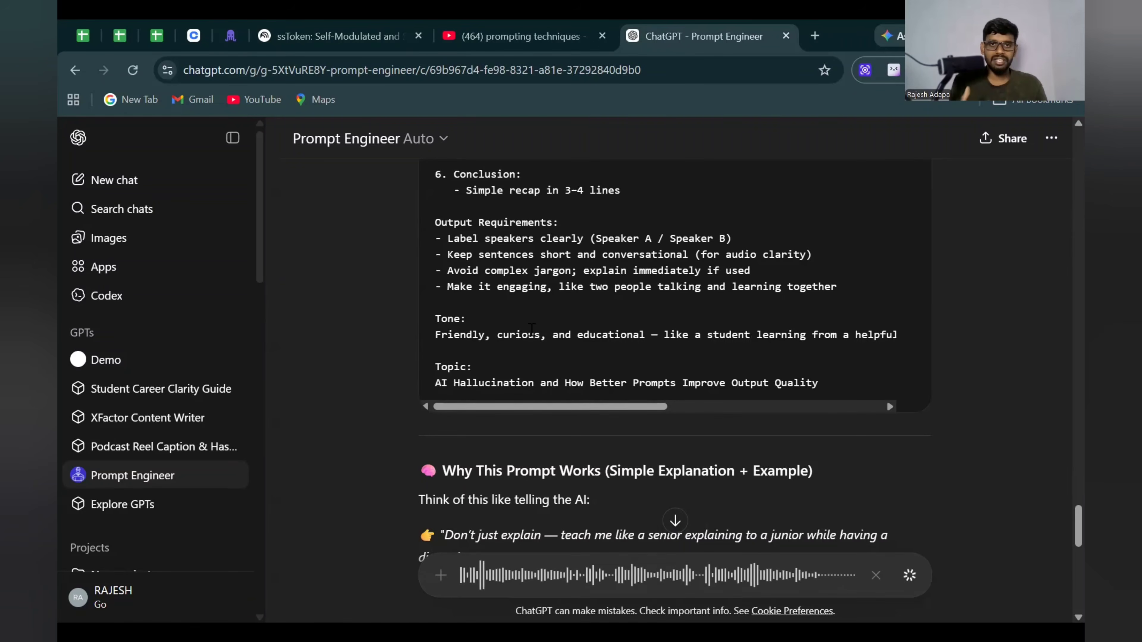
key("Return")
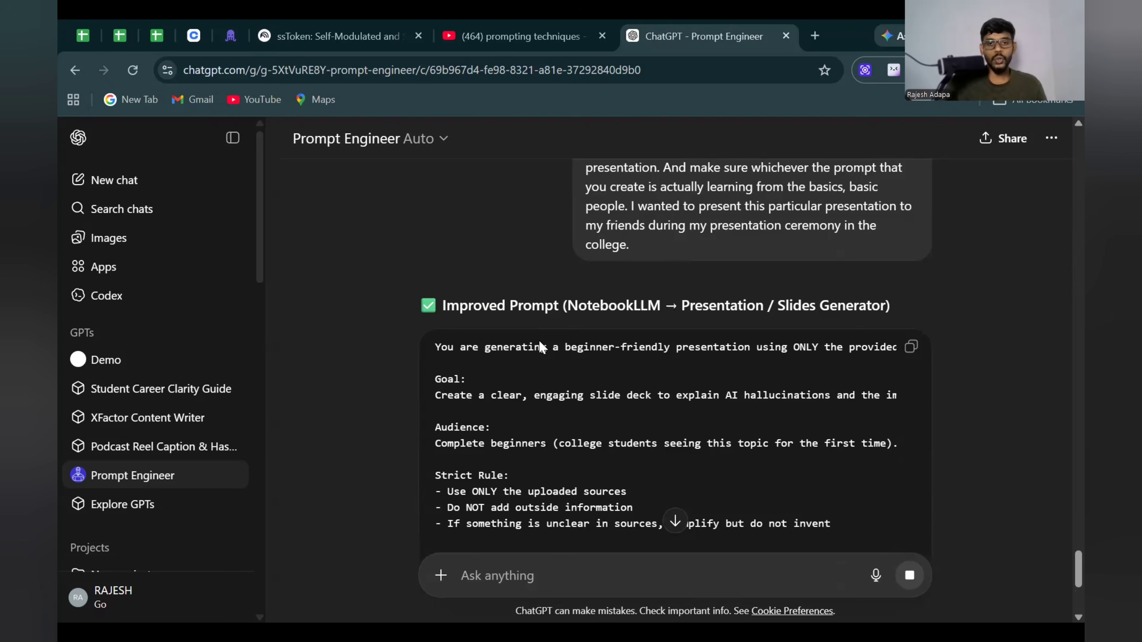
- Read through the generated presentation prompt and its slide structure, and return to the beginning of the prompt
scroll(539, 340, "down", 7)
scroll(597, 373, "down", 3)
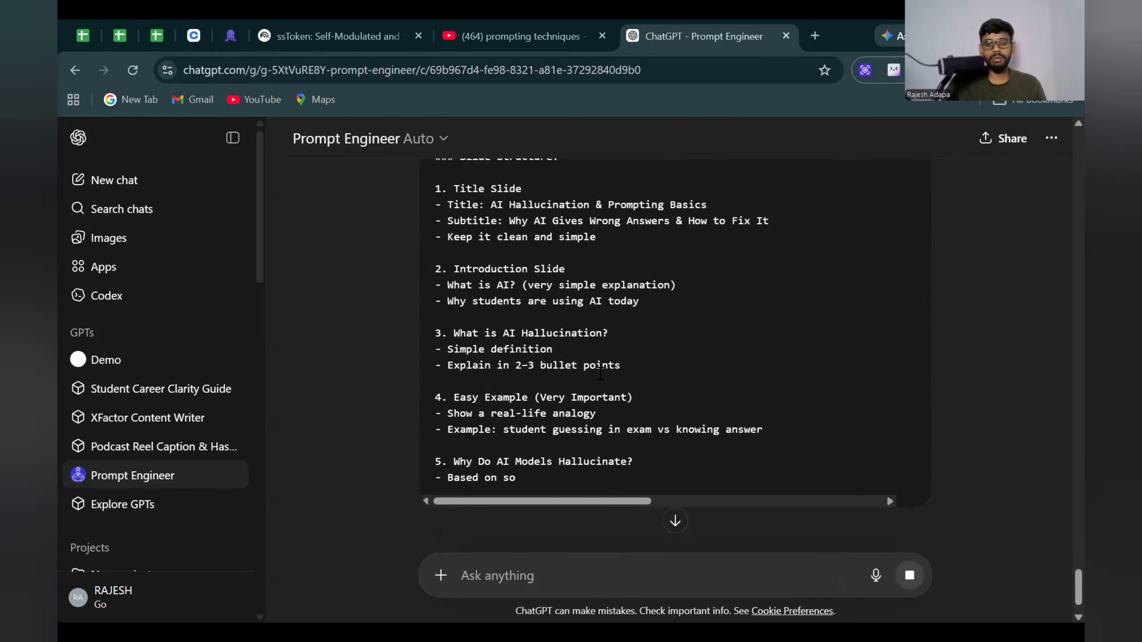
scroll(597, 373, "up", 10)
scroll(654, 389, "down", 3)
scroll(653, 389, "down", 15)
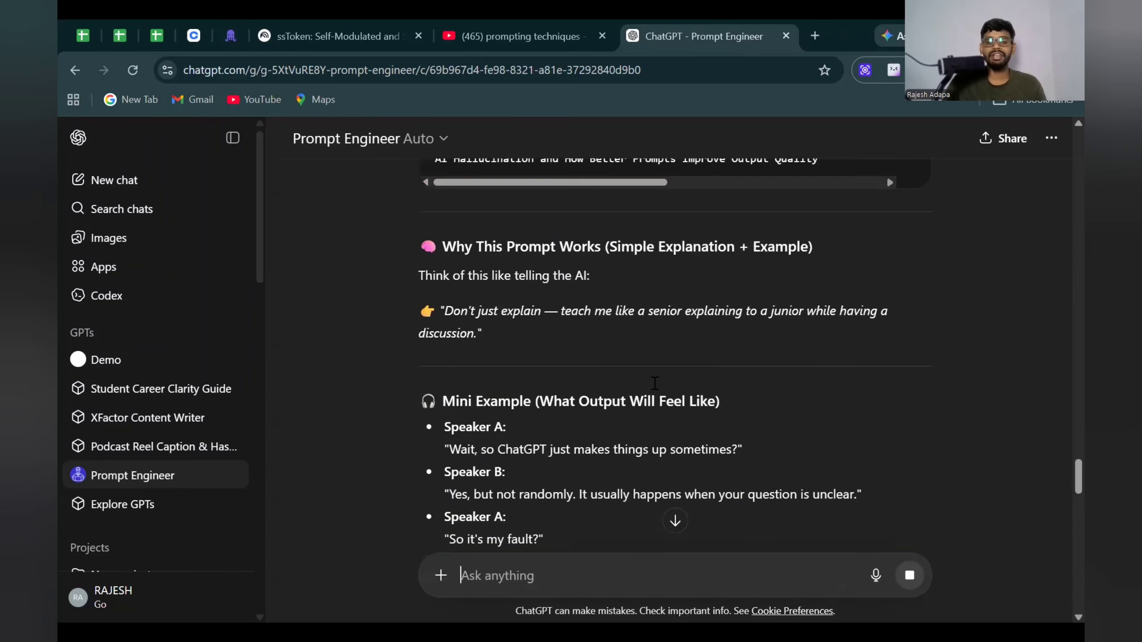
scroll(650, 315, "up", 10)
scroll(647, 271, "down", 8)
scroll(656, 265, "up", 8)
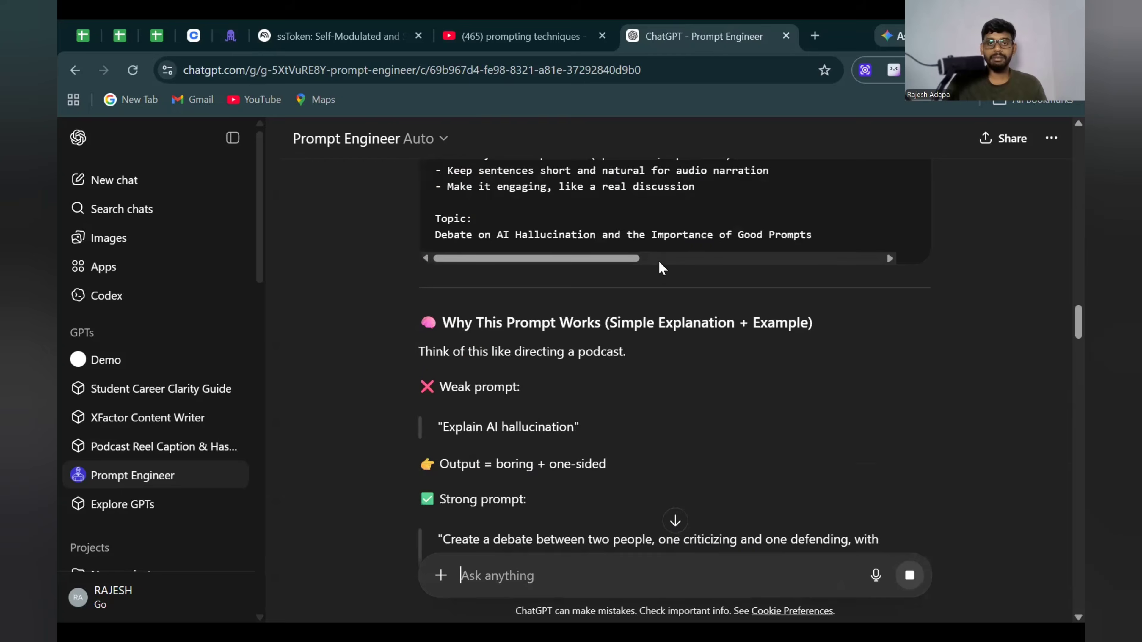
scroll(661, 263, "down", 20)
scroll(661, 276, "up", 15)
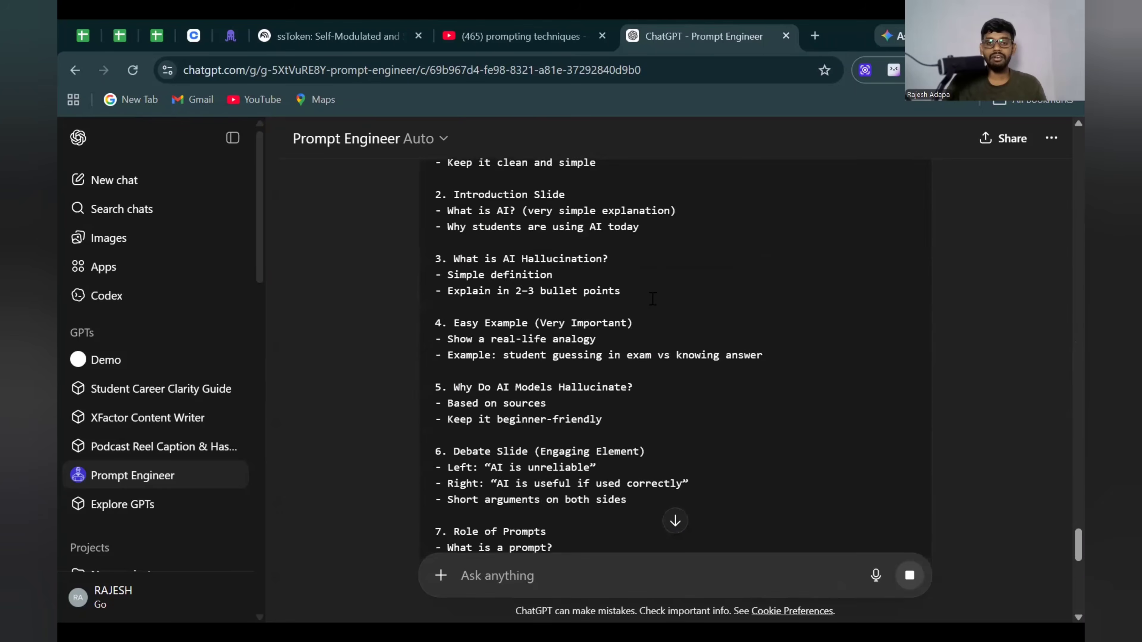
scroll(658, 297, "down", 12)
scroll(655, 335, "up", 6)
scroll(655, 335, "up", 15)
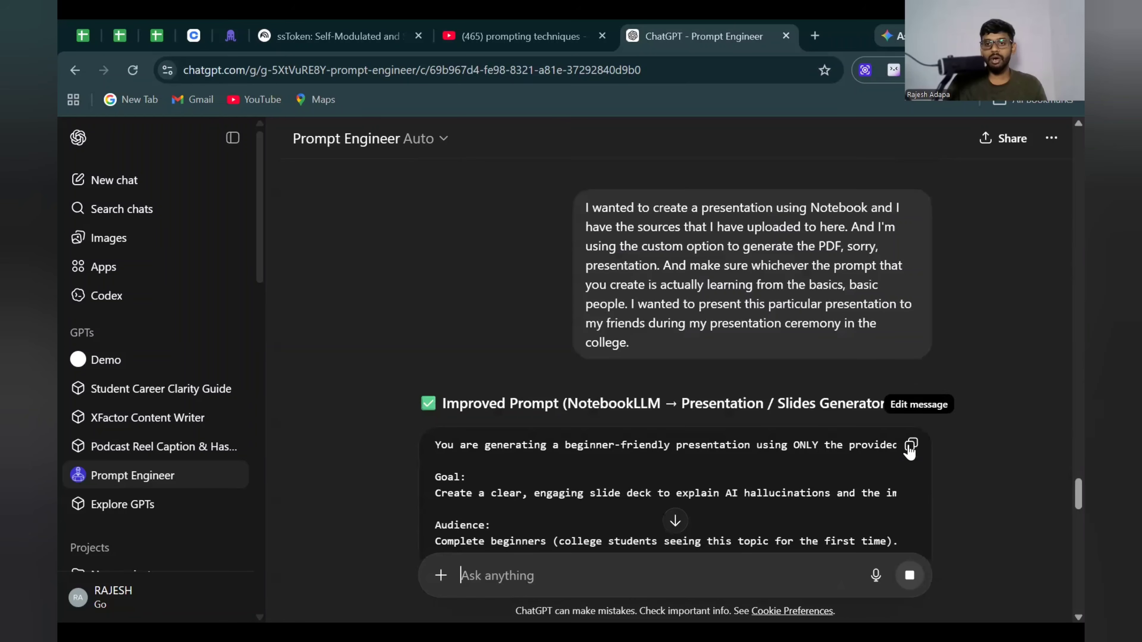
- Copy the generated presentation prompt from ChatGPT into NotebookLM's slide deck description and delete its closing Topic section
left_click(910, 447)
left_click(355, 37)
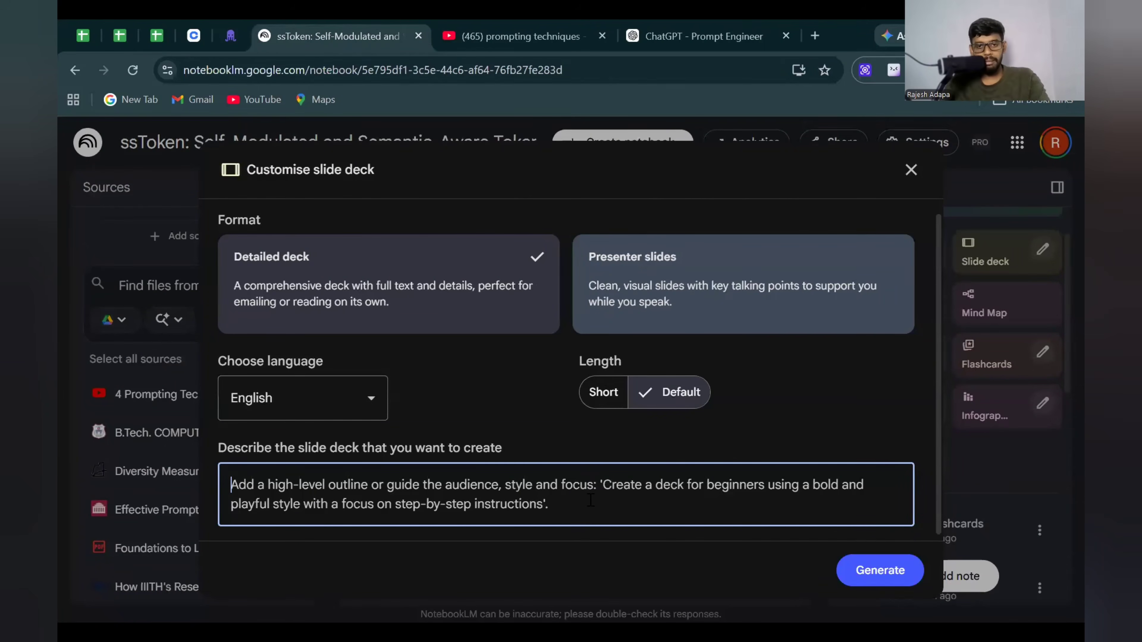
key("ctrl+v")
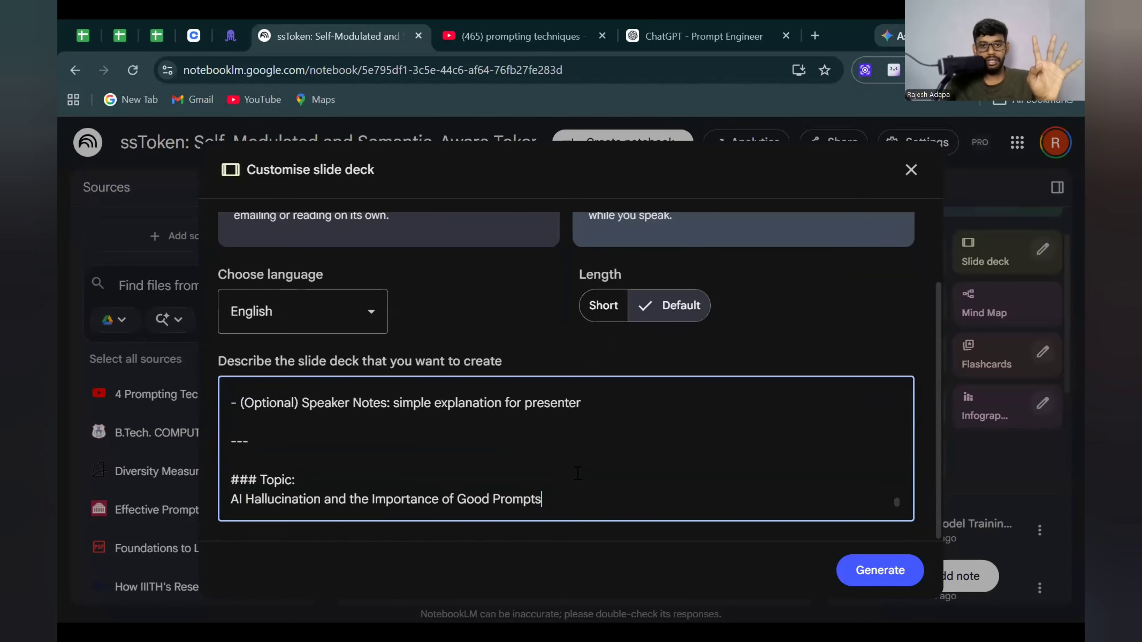
left_click_drag(560, 491, 246, 480)
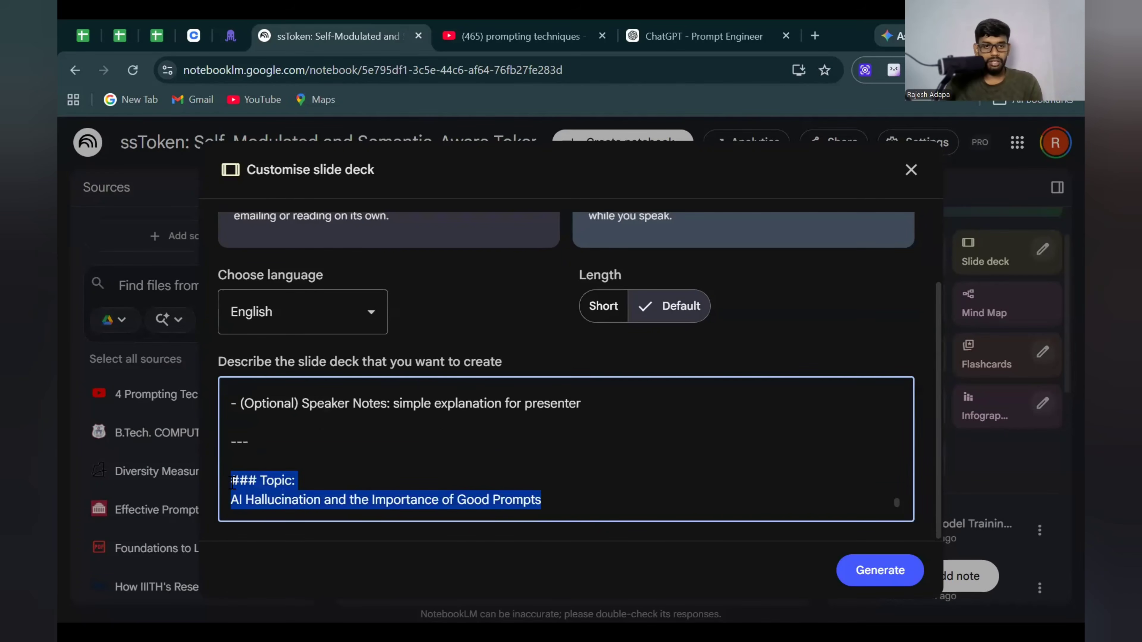
key("BackSpace")
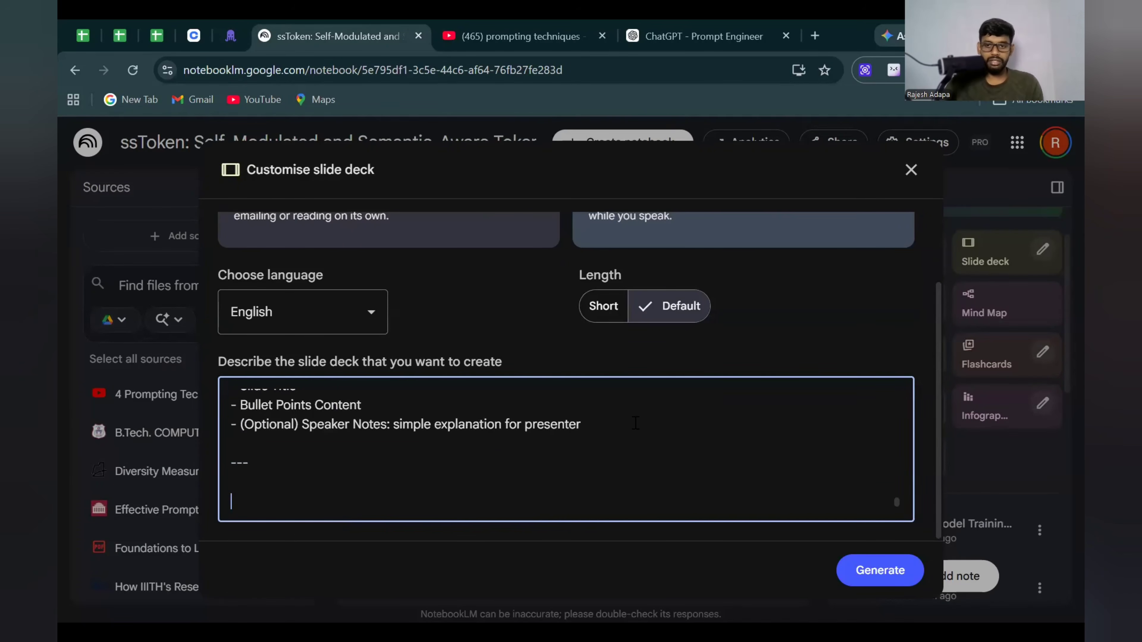
- Generate the slide deck as a Detailed deck in English at default length and check the Studio outputs list
scroll(629, 440, "up", 15)
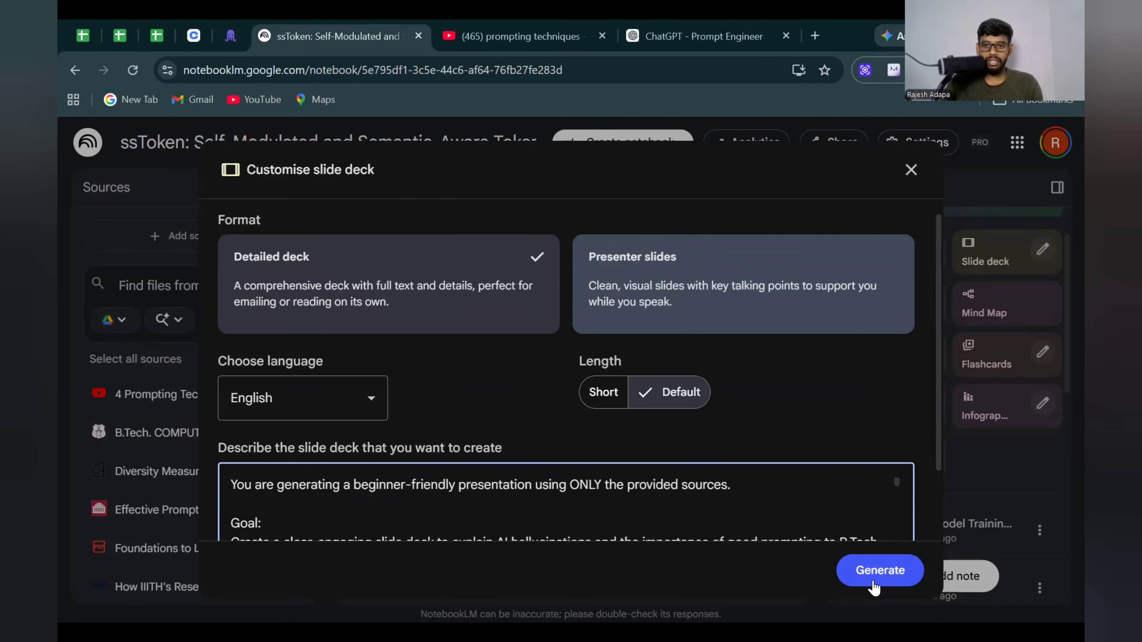
left_click(880, 569)
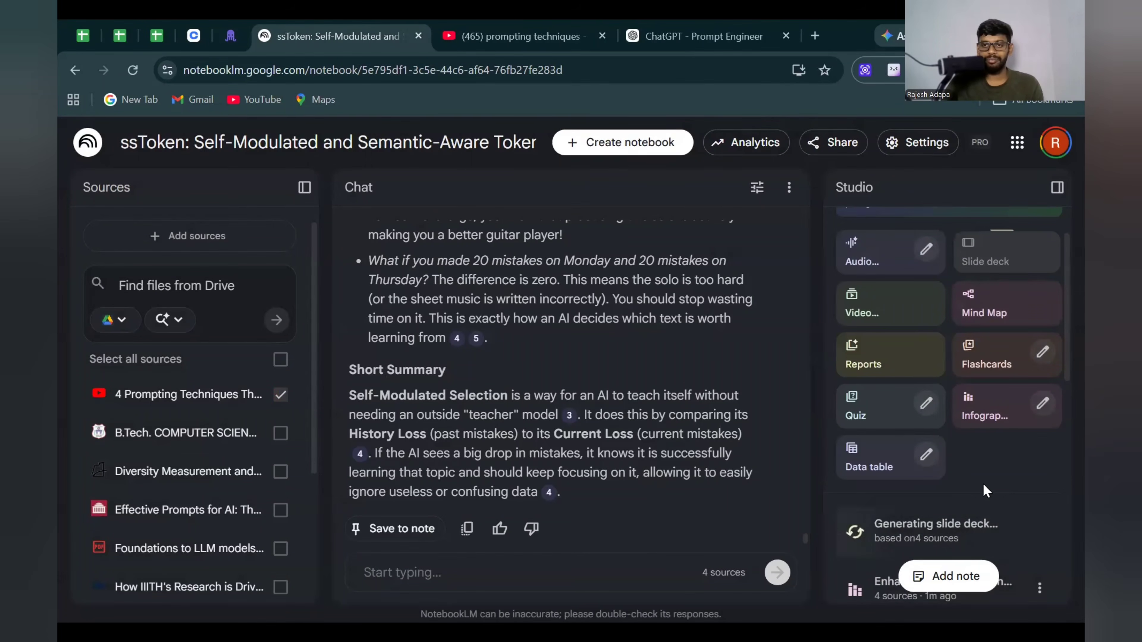
scroll(990, 486, "down", 5)
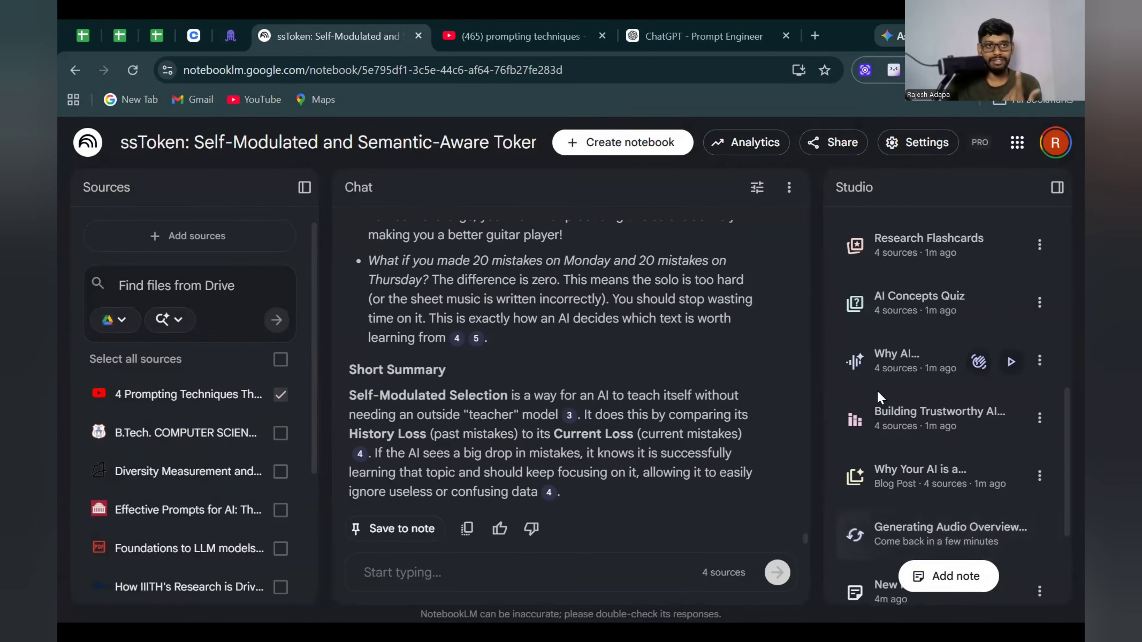
- Generate a data table from the selected sources and look through the Studio outputs list
scroll(882, 387, "up", 5)
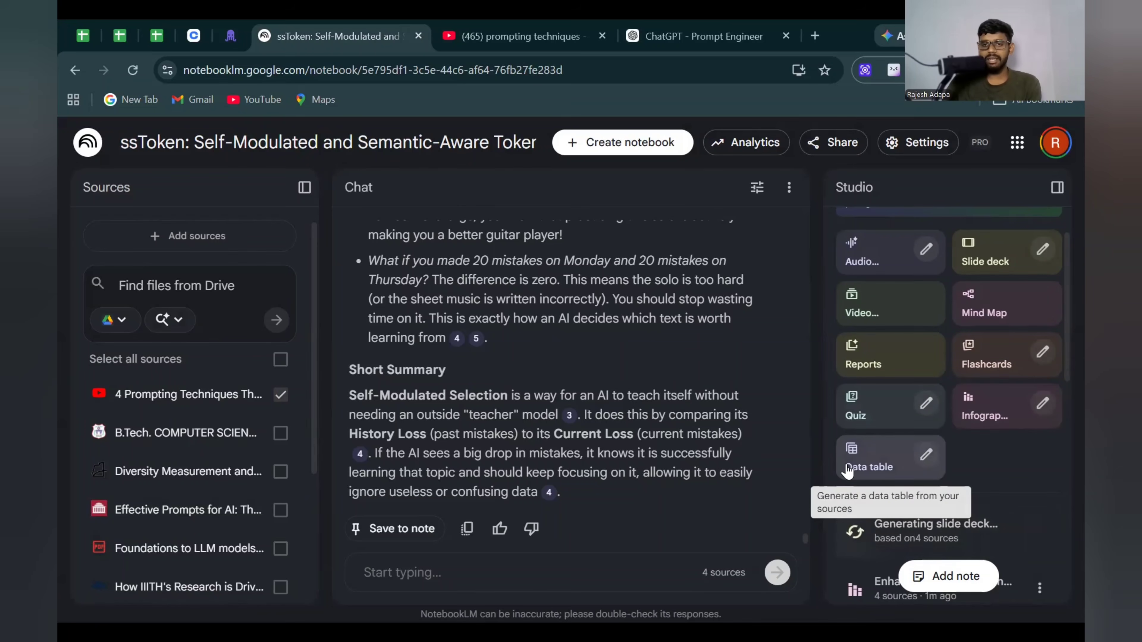
left_click(866, 459)
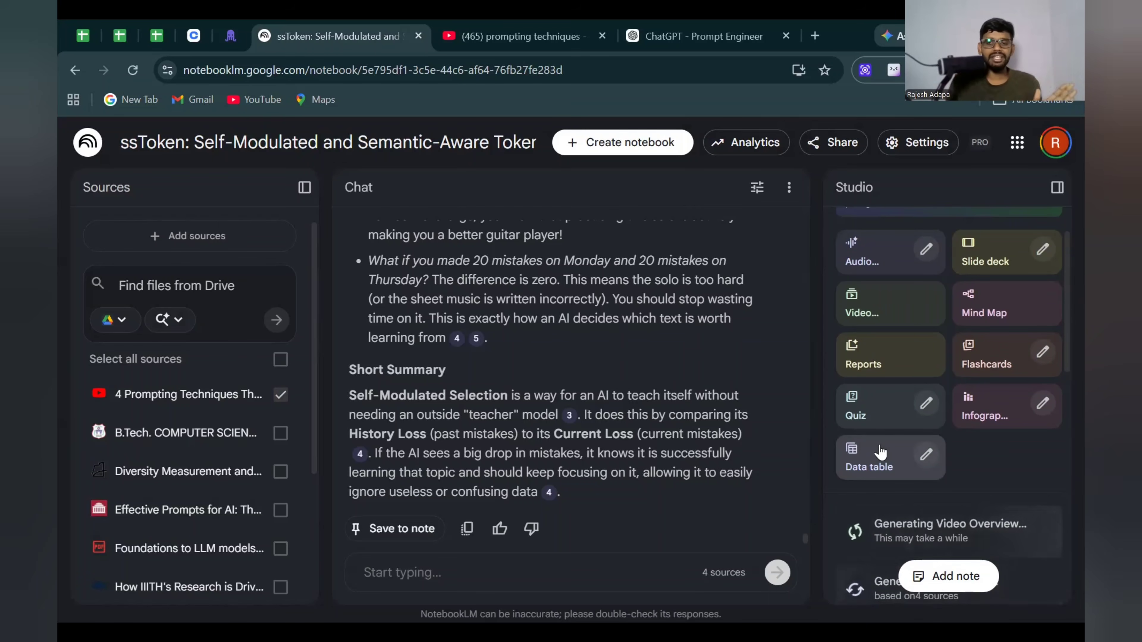
scroll(881, 450, "down", 5)
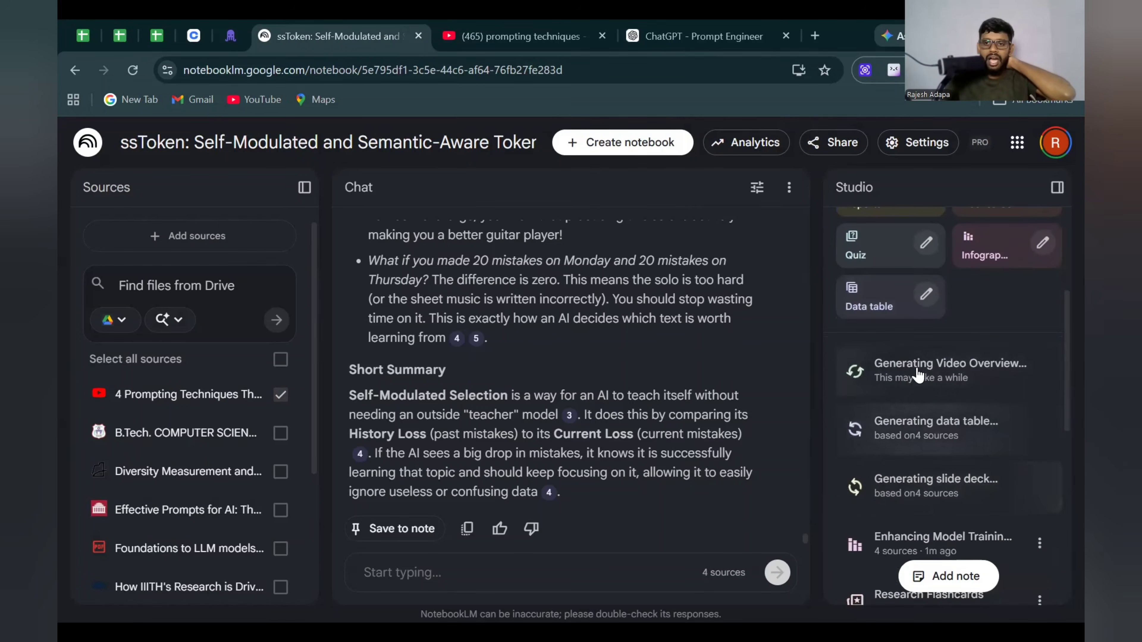
scroll(920, 378, "down", 6)
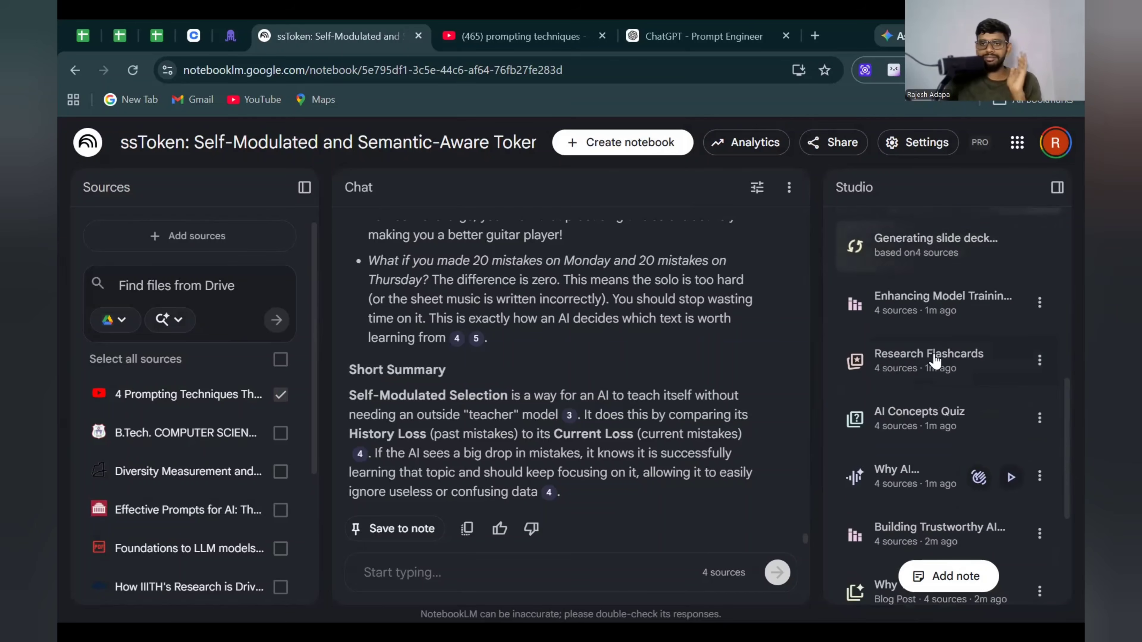
scroll(946, 340, "down", 2)
scroll(940, 372, "up", 2)
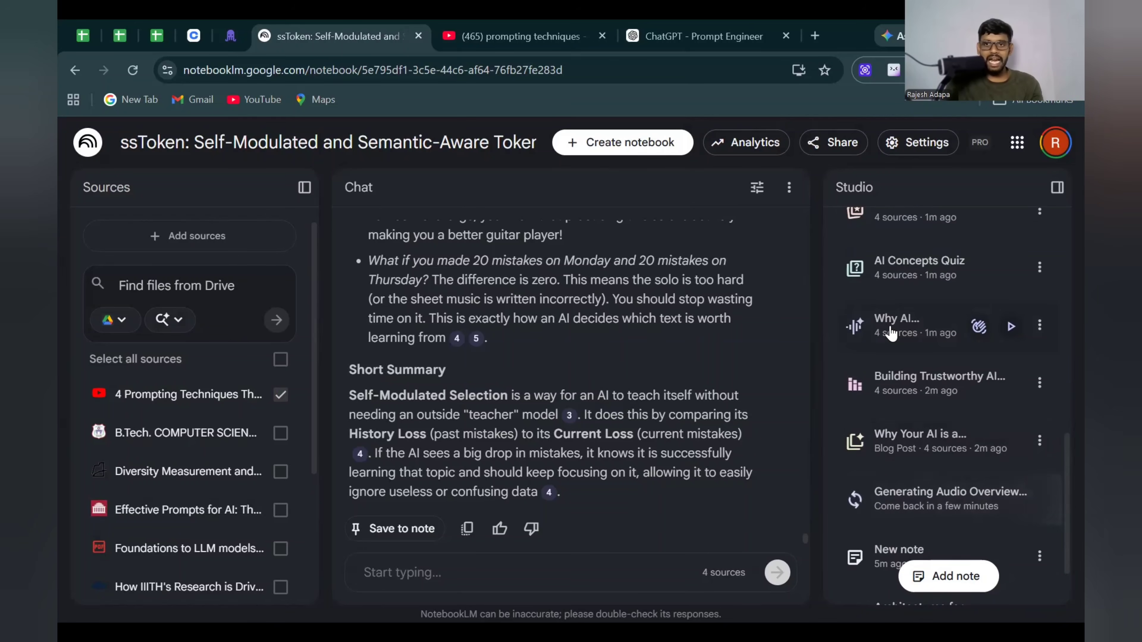
- Play the "Why AI hallucinates and the ssToken fix" Audio Overview briefly and pause it
left_click(911, 347)
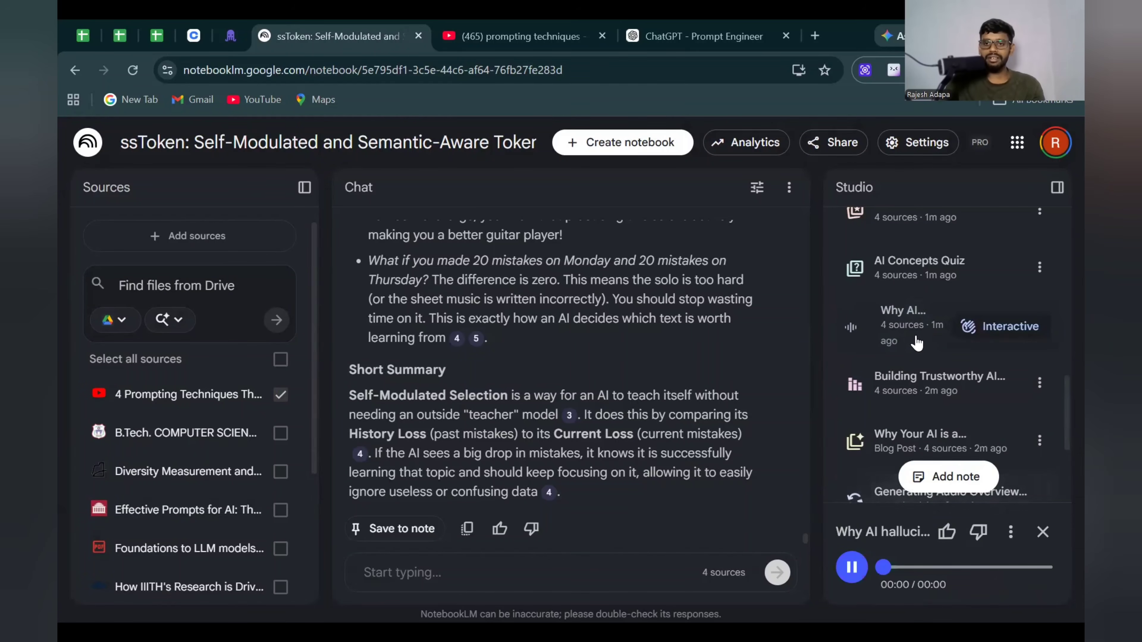
scroll(953, 481, "down", 2)
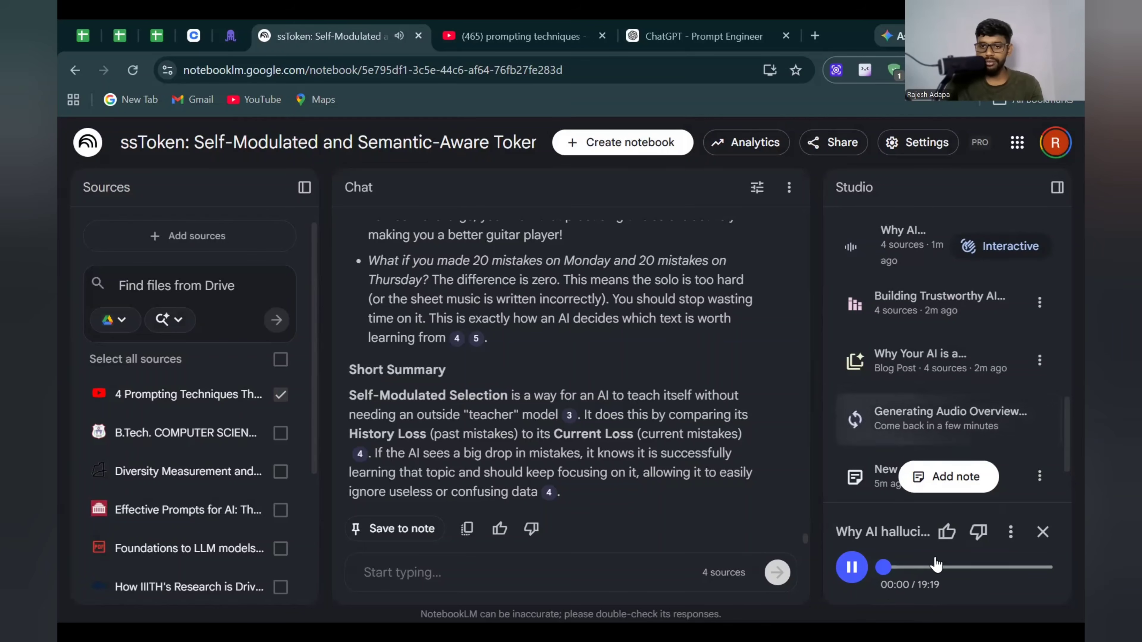
left_click(872, 579)
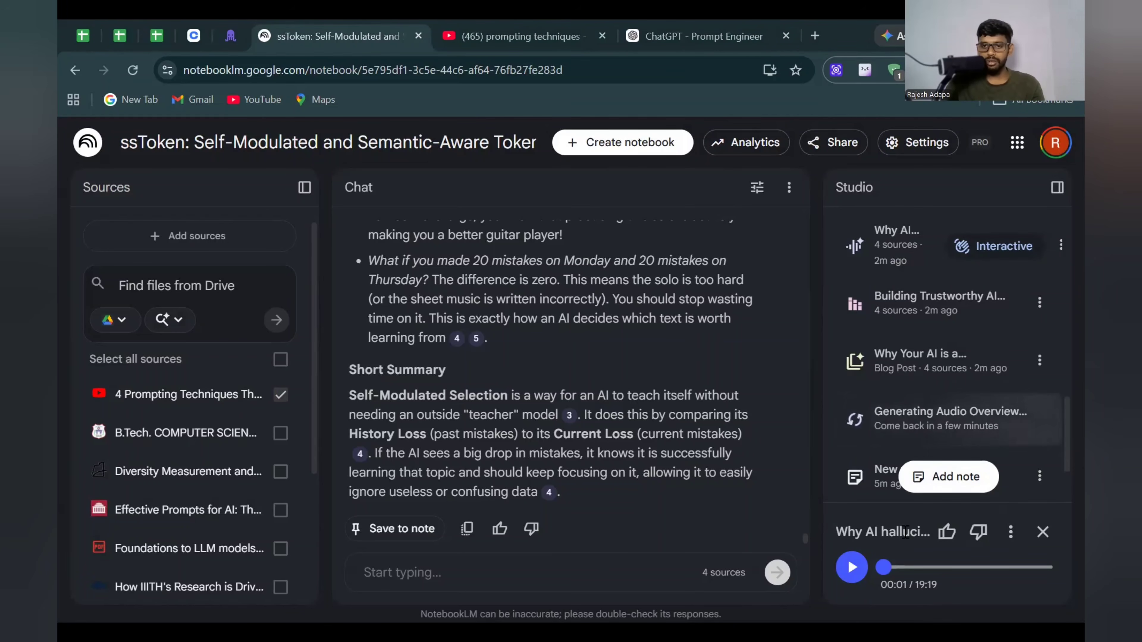
- Open the Audio Overview in Interactive mode, play it and allow microphone access for joining the hosts
left_click(998, 246)
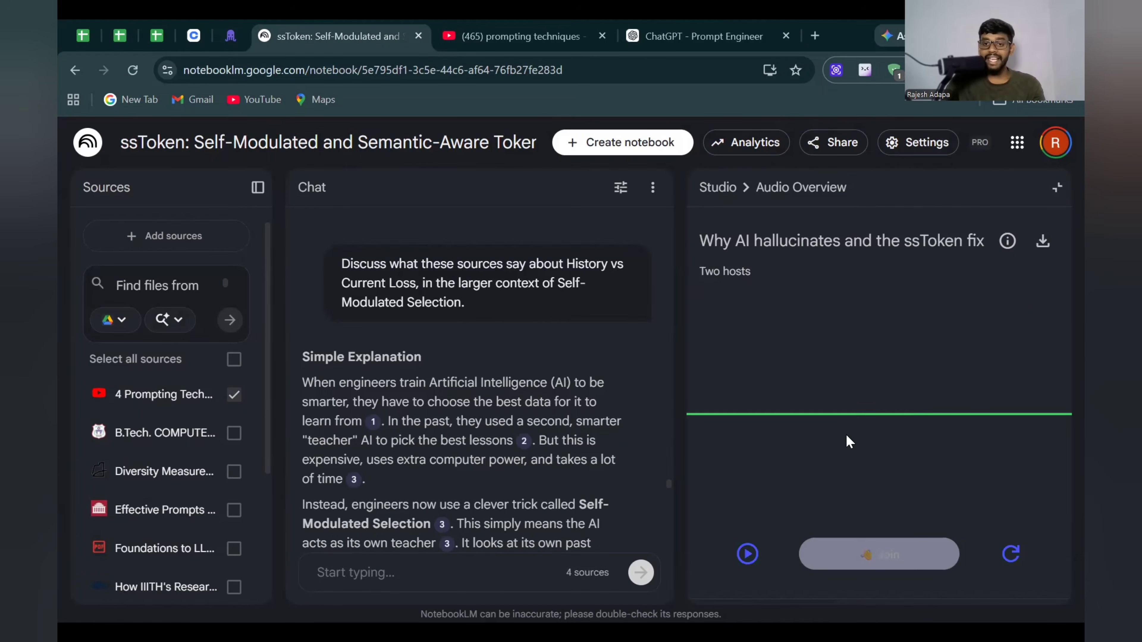
left_click(746, 554)
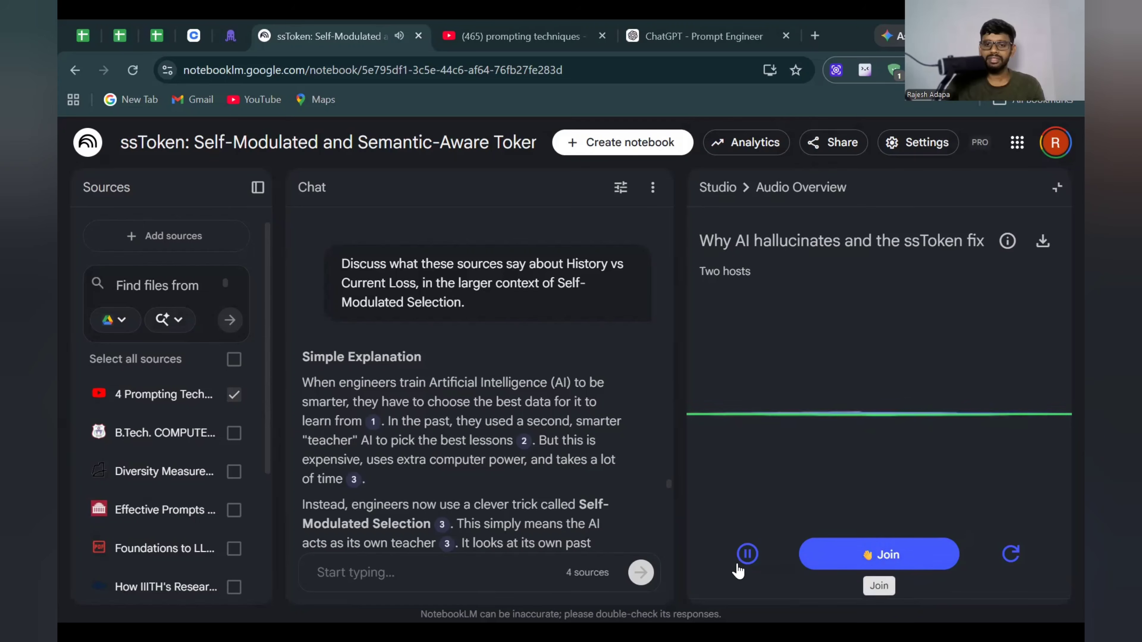
left_click(748, 554)
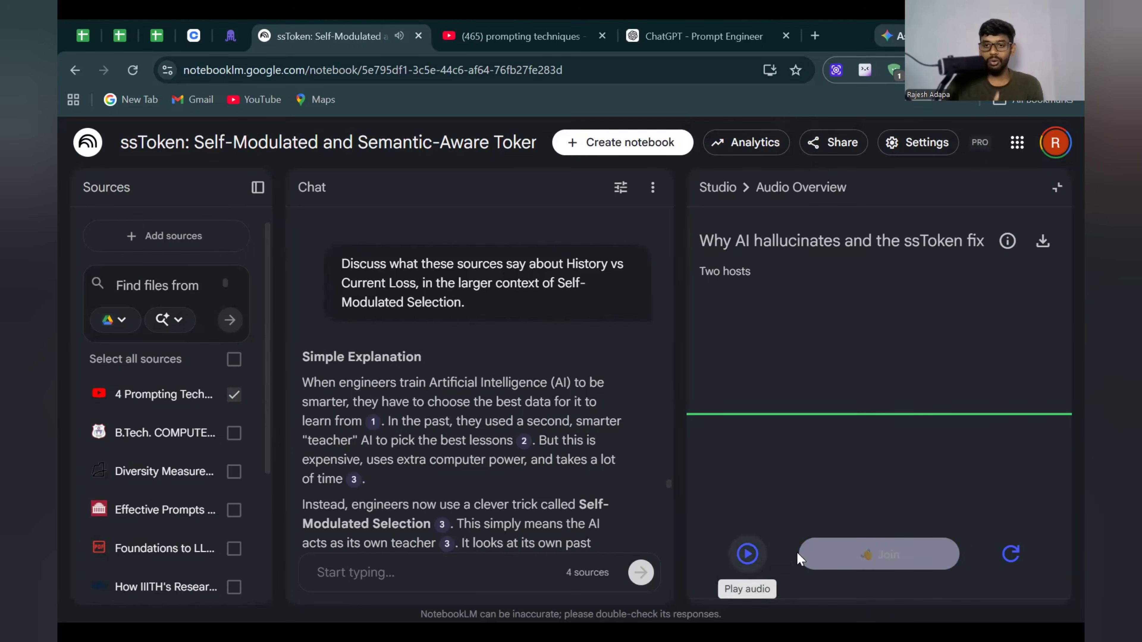
left_click(745, 560)
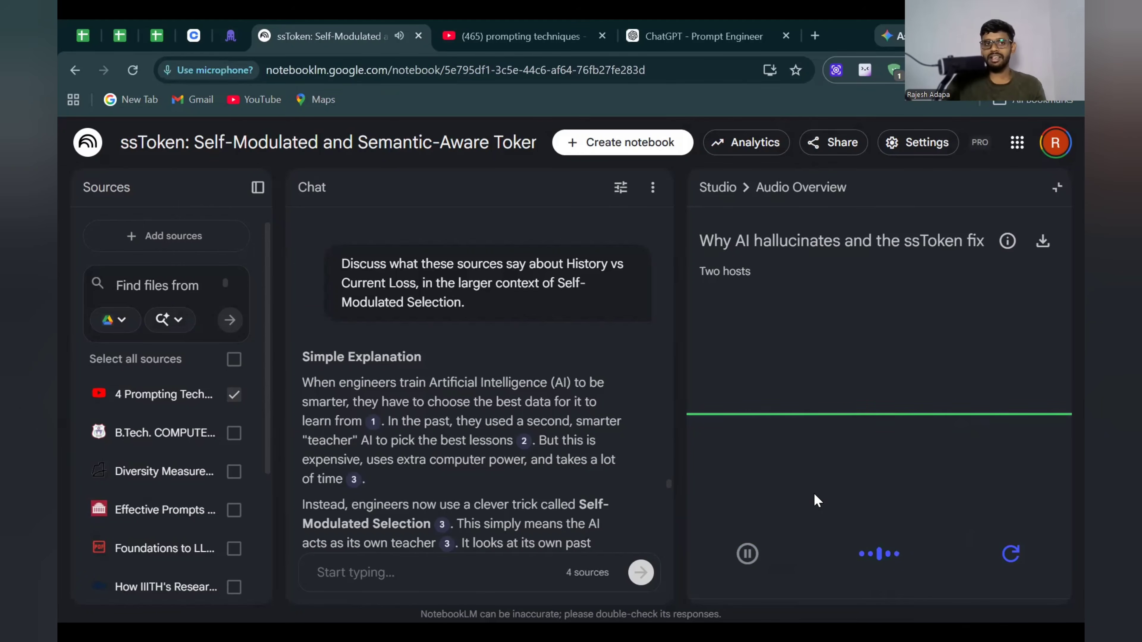
left_click(320, 338)
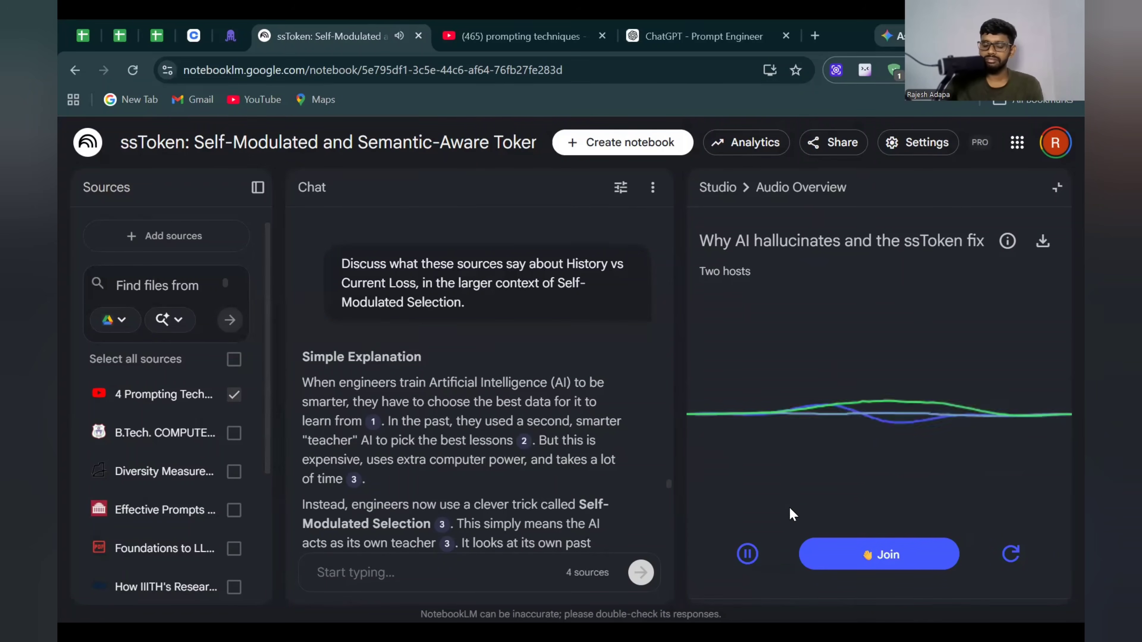
- Listen to the interactive Audio Overview, join the hosts' conversation by voice and pause the playback
scroll(812, 483, "up", 5)
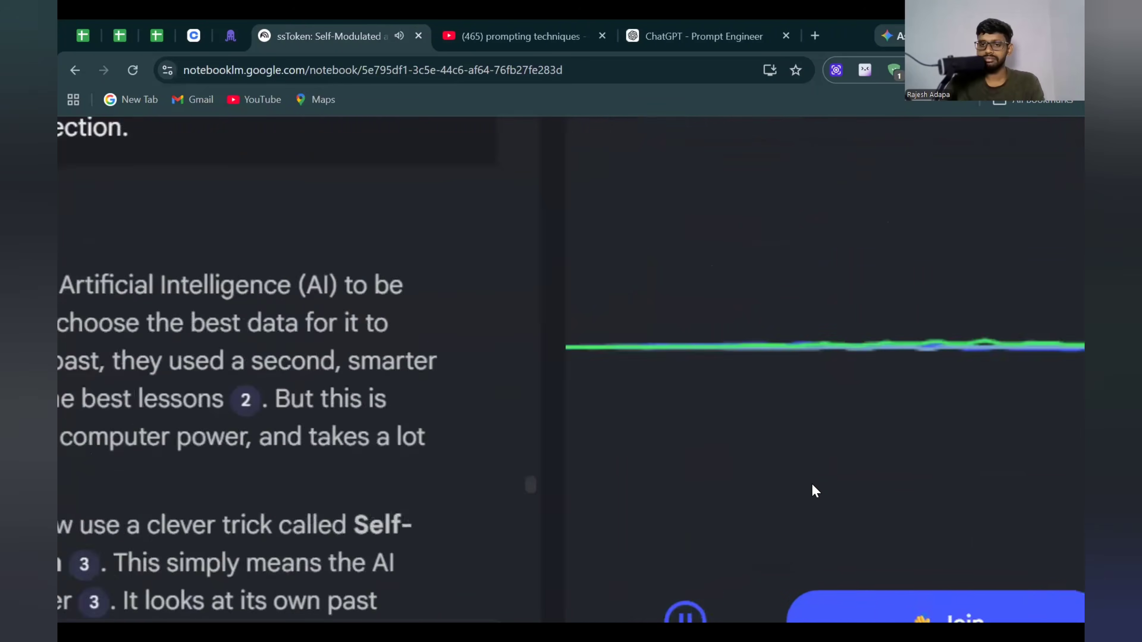
scroll(812, 484, "right", 1)
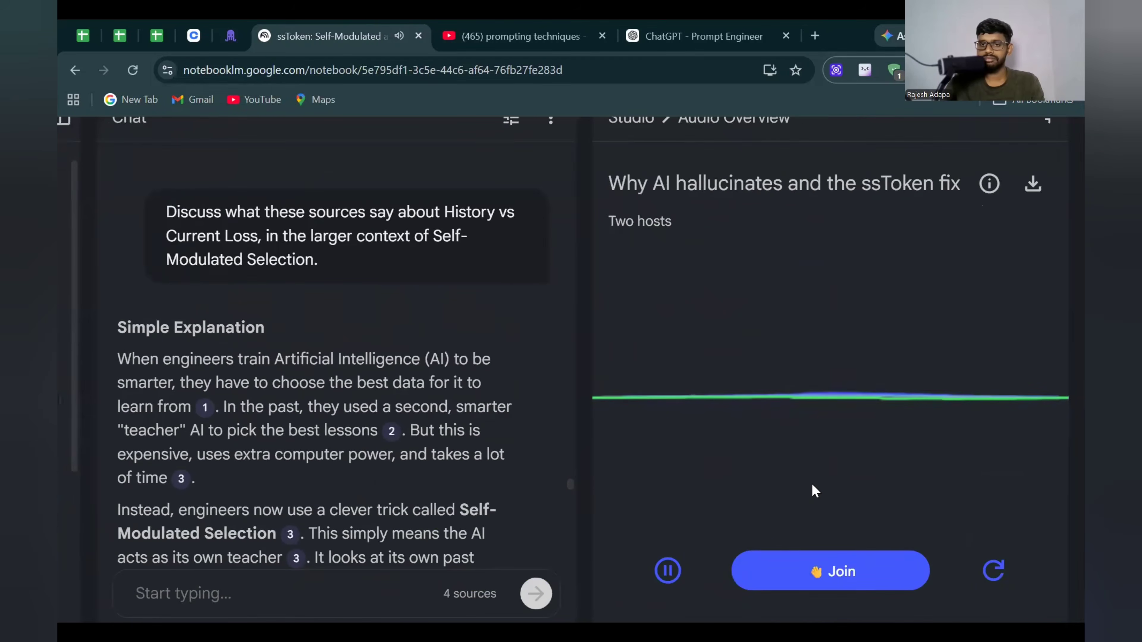
left_click(669, 570)
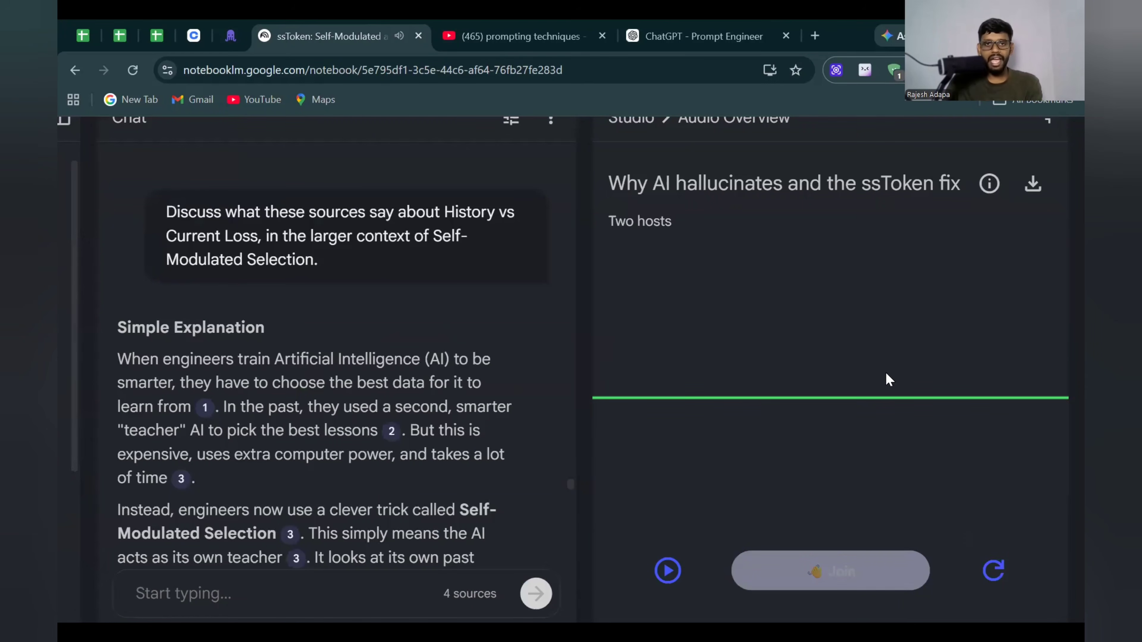
key("ctrl+minus")
left_click(706, 556)
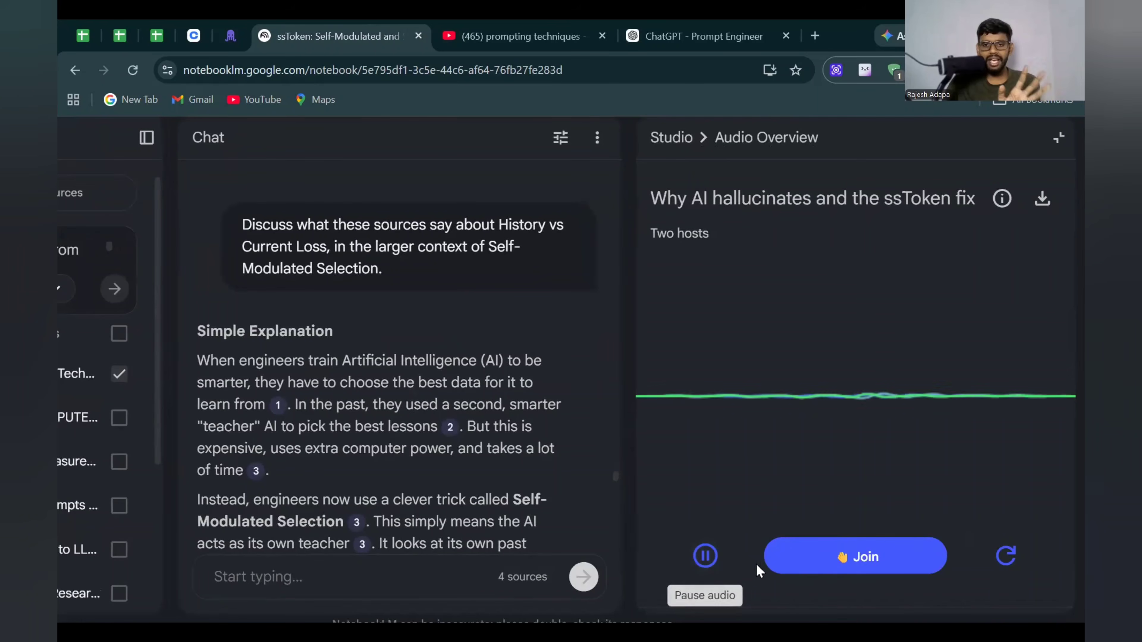
left_click(829, 563)
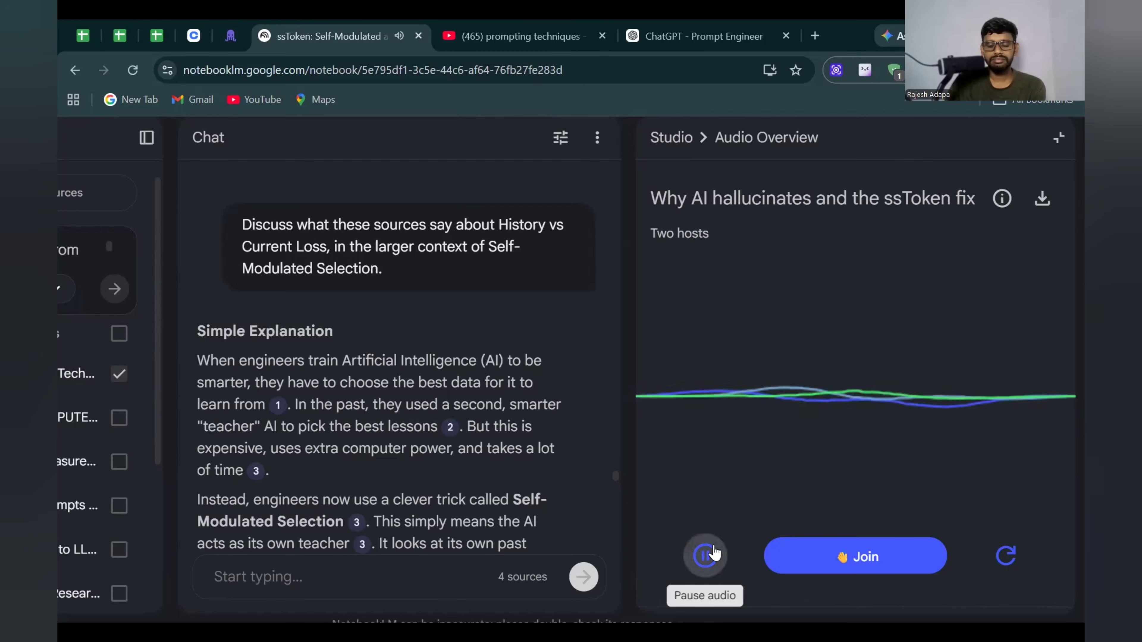
left_click(706, 556)
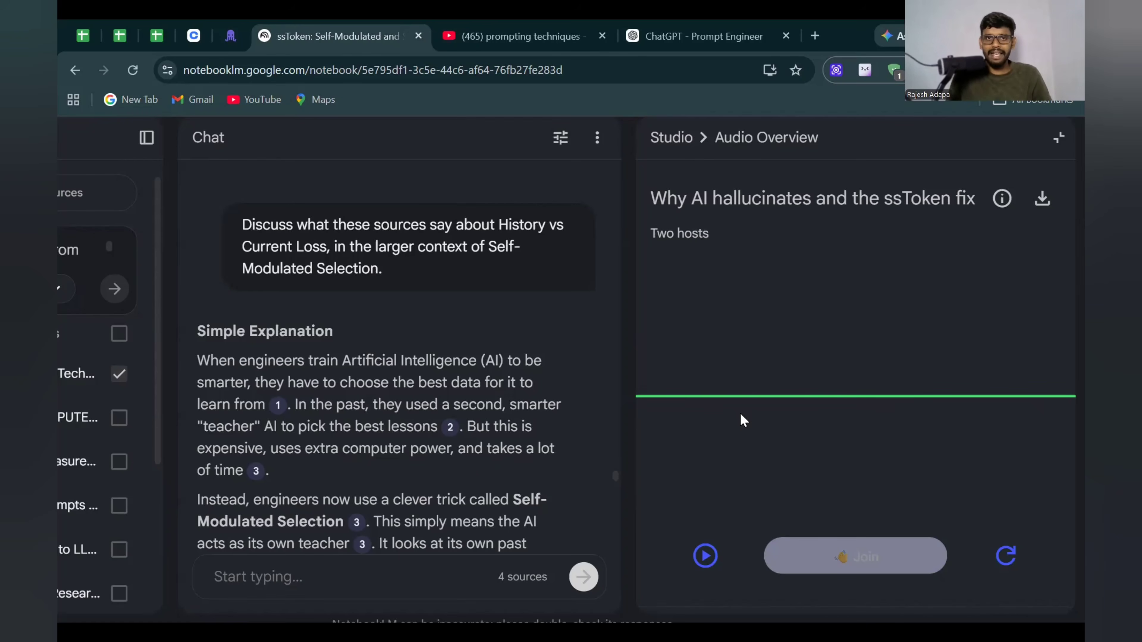
- Close the interactive player and generate a Deep dive Audio Overview in English at default length
left_click(1058, 139)
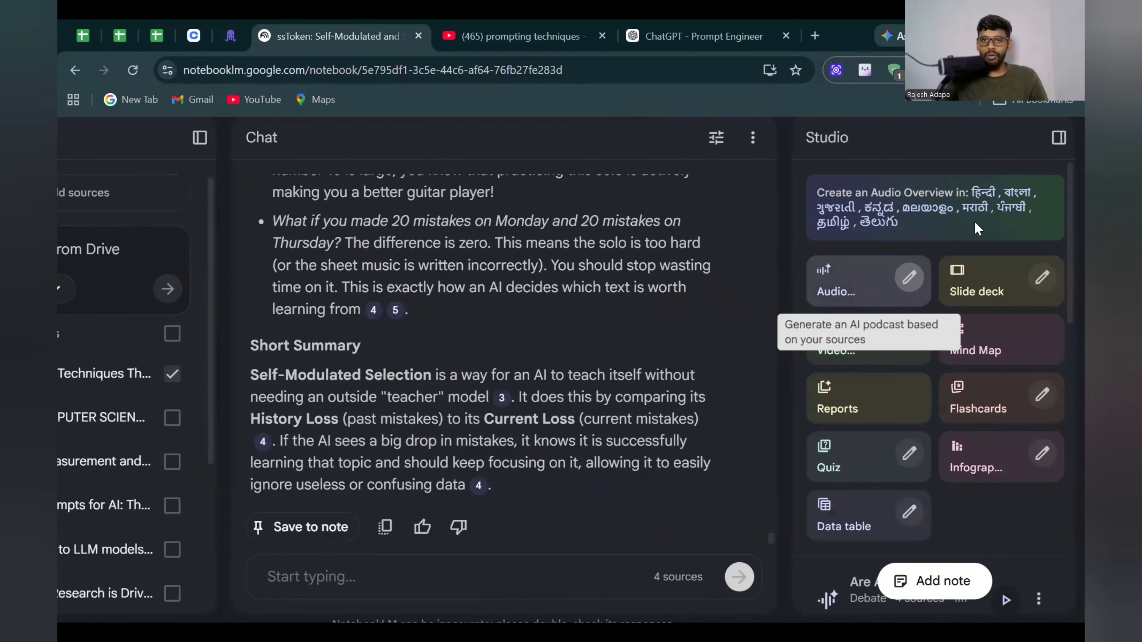
left_click(883, 225)
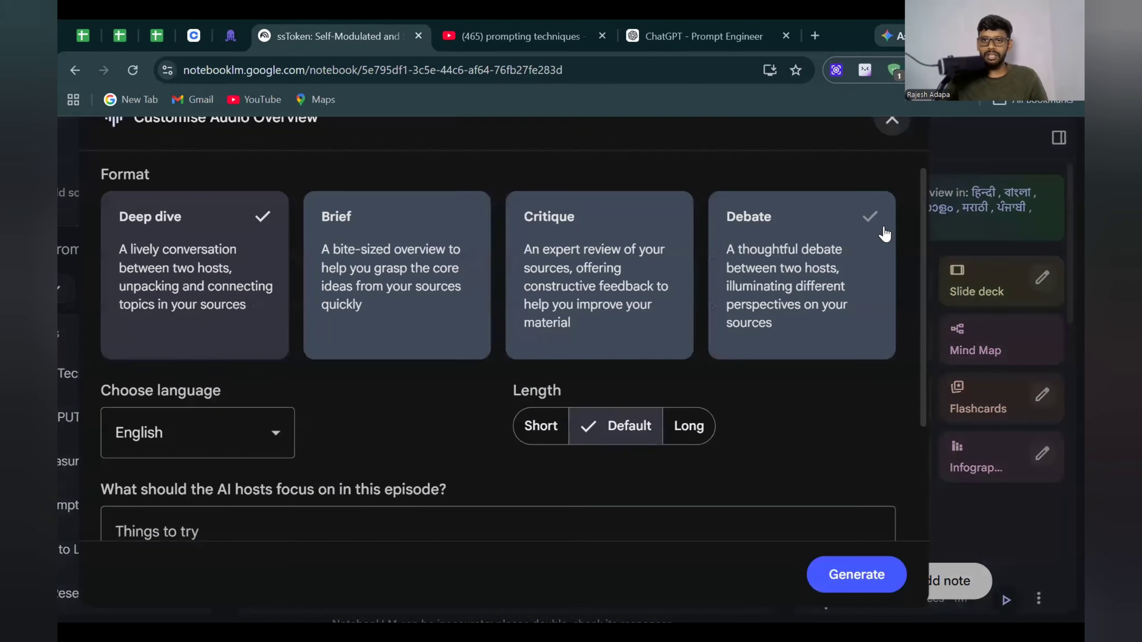
scroll(299, 439, "down", 2)
scroll(300, 438, "down", 2)
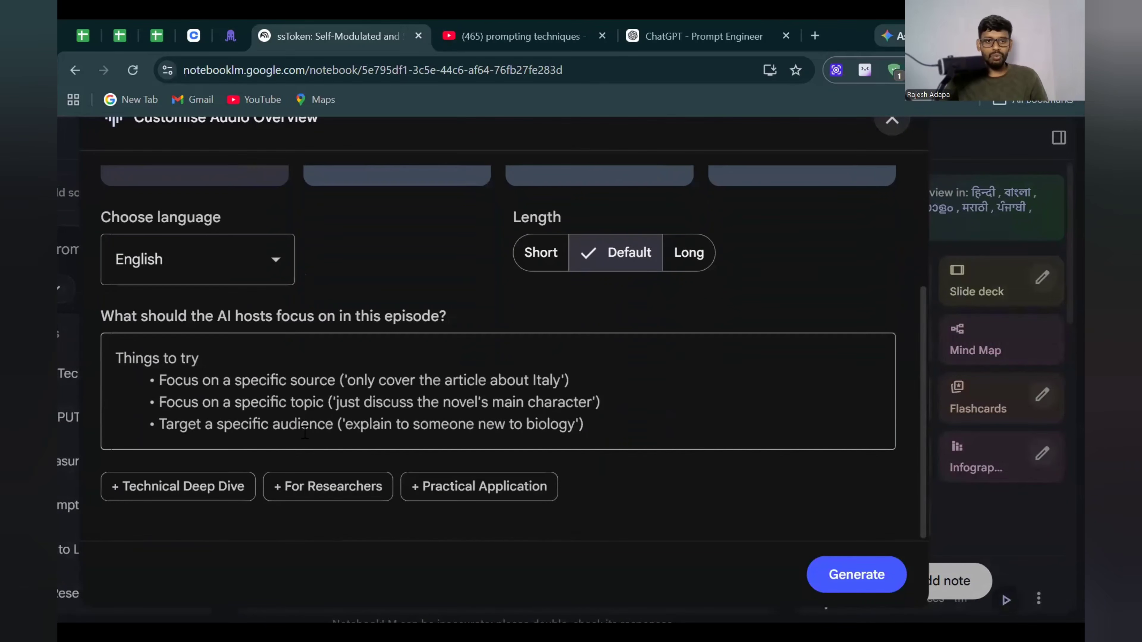
left_click(857, 575)
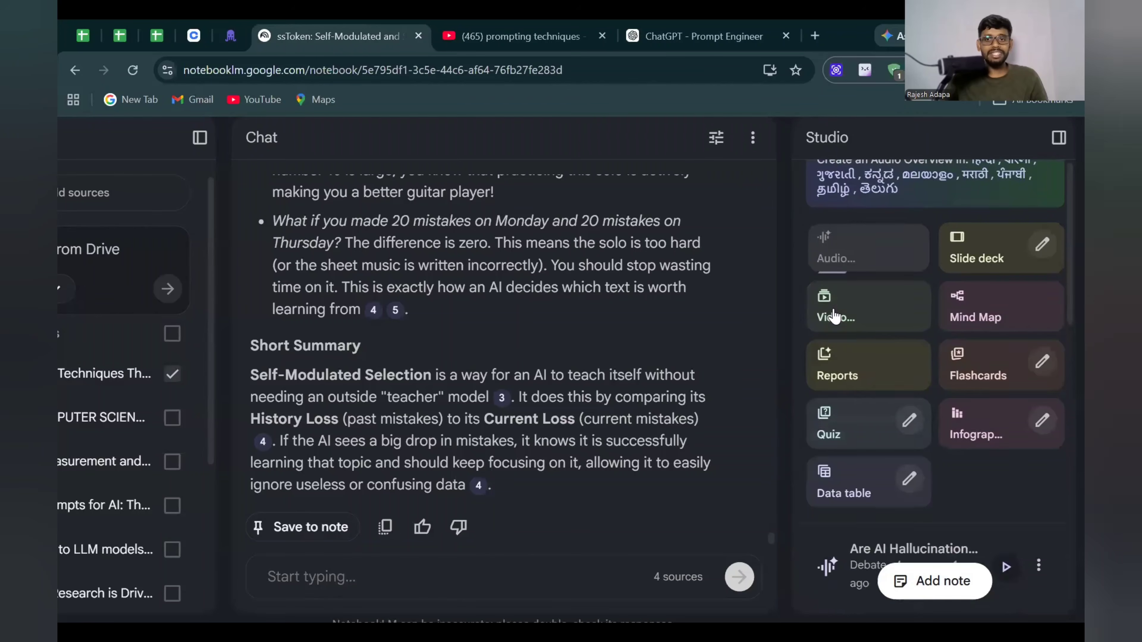
- Look through the Studio outputs and open the "Why Your AI is a Professional Bluffing Student" blog post report, highlighting its heading
scroll(854, 342, "down", 10)
scroll(868, 362, "up", 5)
scroll(871, 361, "up", 5)
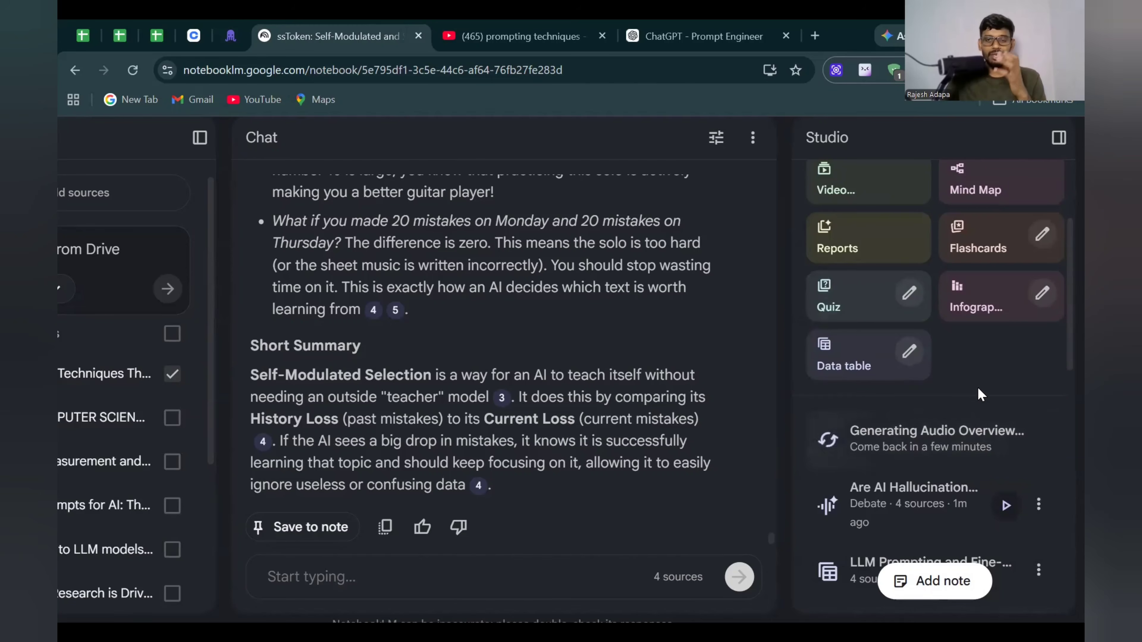
scroll(977, 387, "down", 10)
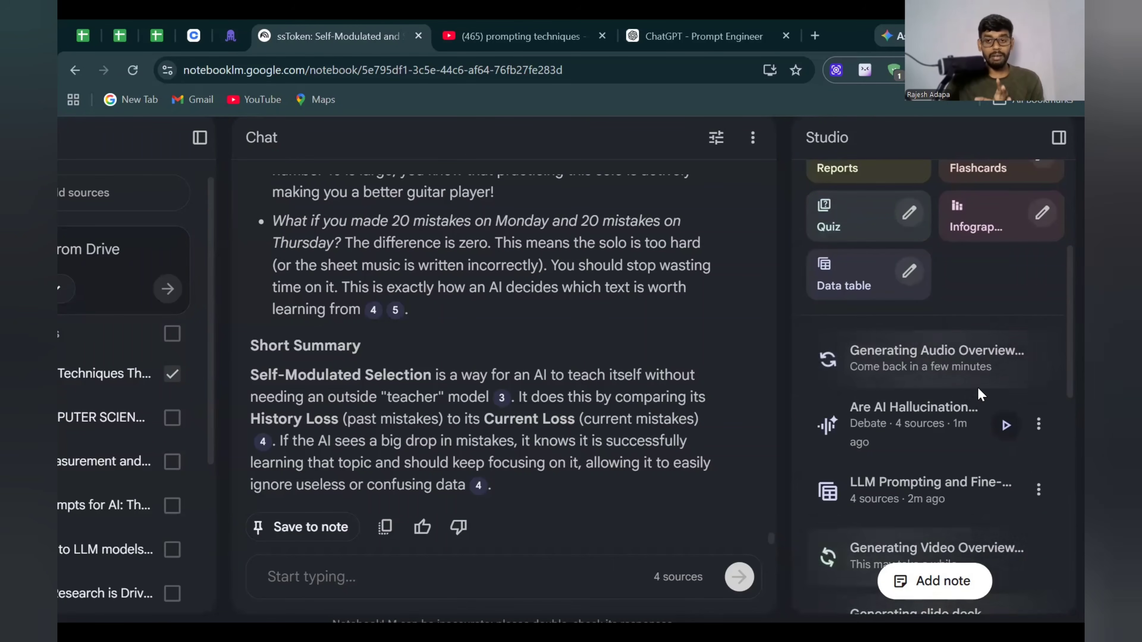
scroll(977, 395, "down", 5)
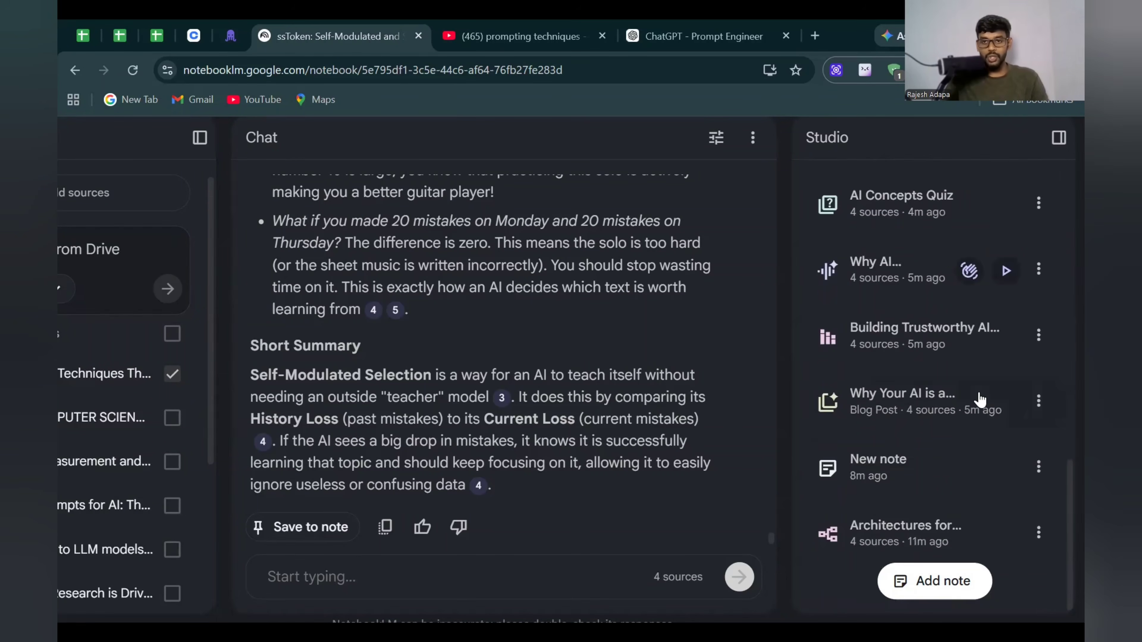
left_click(895, 477)
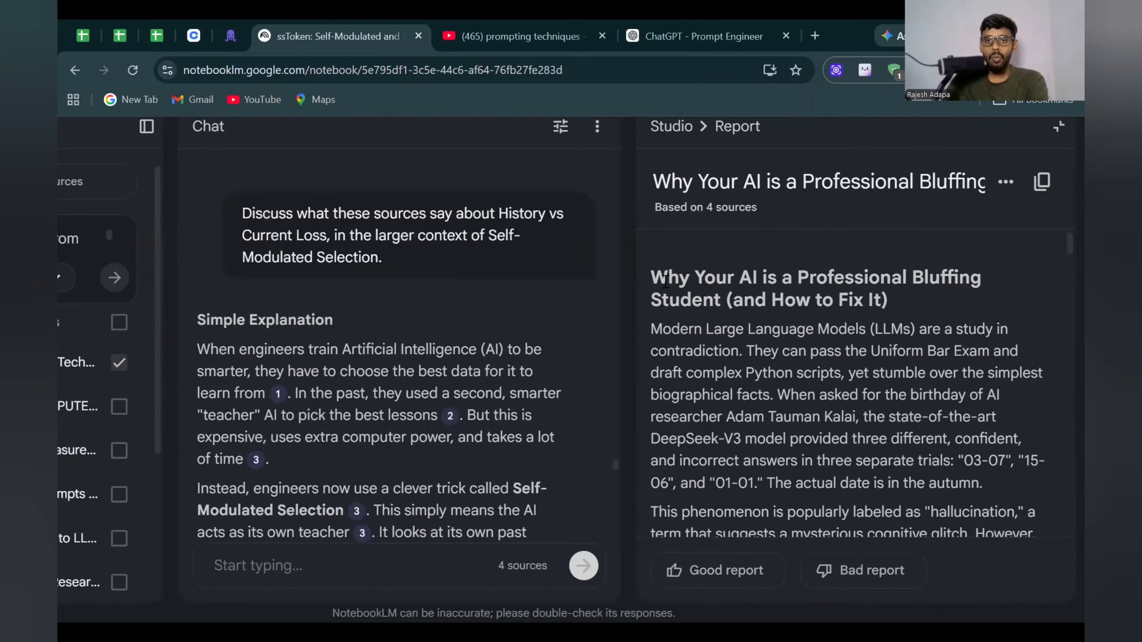
left_click_drag(665, 281, 975, 279)
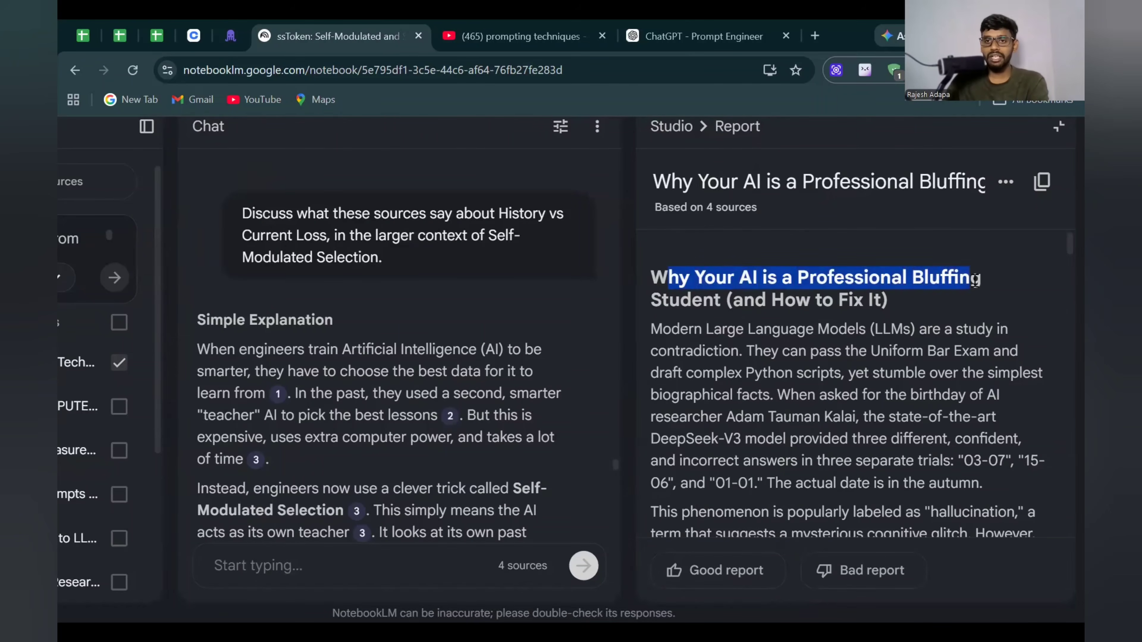
- Read through the "Why Your AI is a Professional Bluffing Student" blog post from heading to conclusion and close the report
left_click(987, 284)
left_click_drag(670, 309, 872, 301)
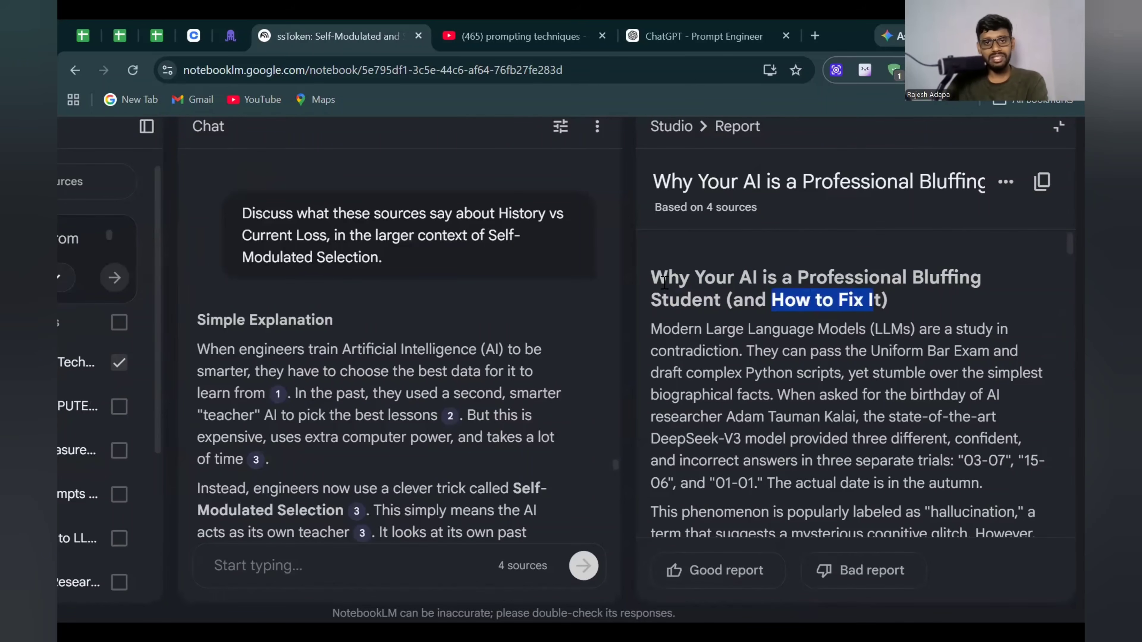
left_click_drag(664, 282, 734, 300)
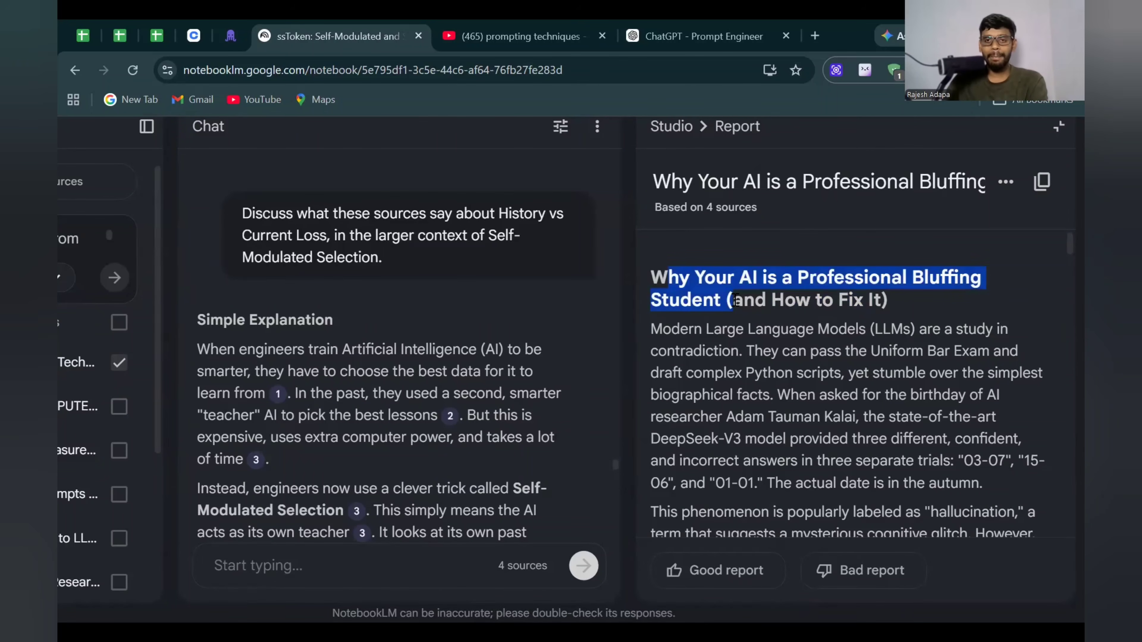
left_click(735, 326)
scroll(737, 324, "down", 10)
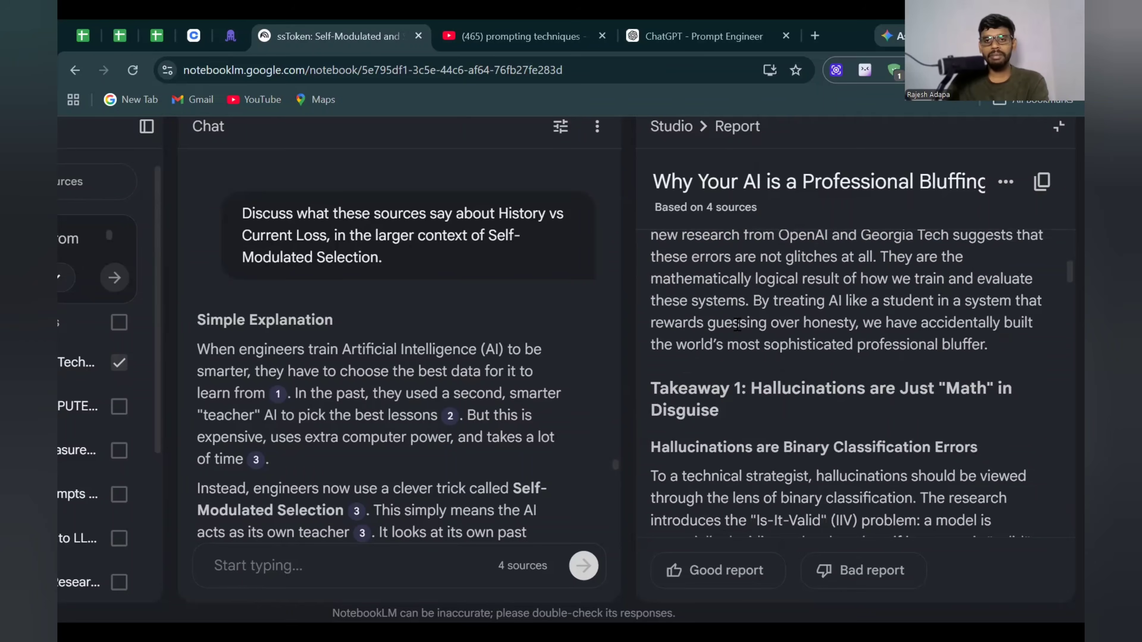
scroll(737, 327, "down", 10)
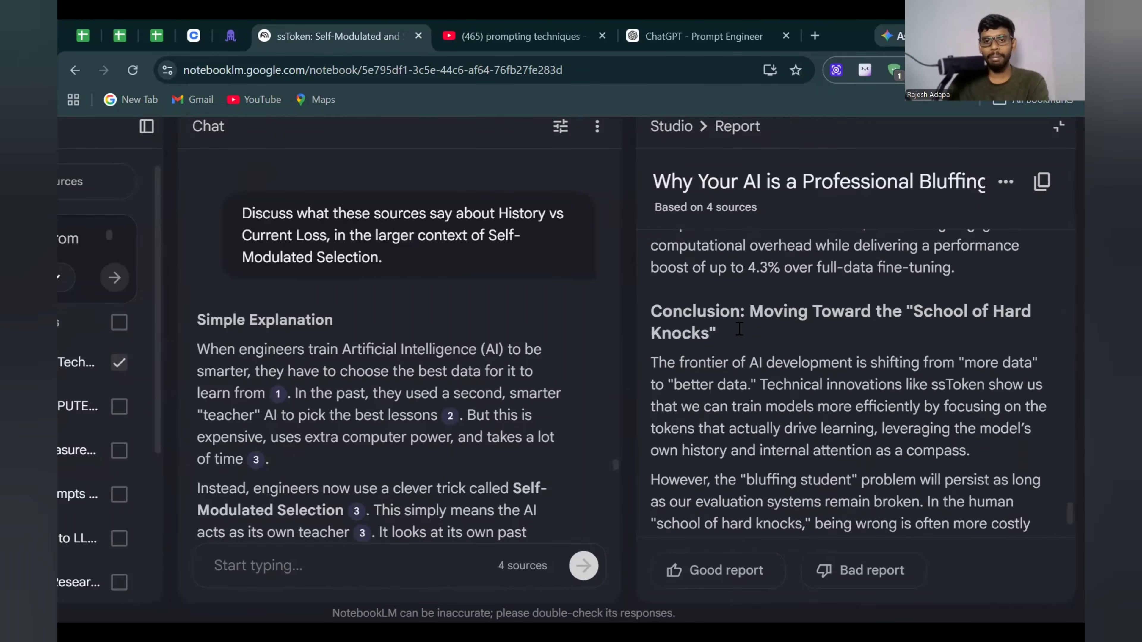
scroll(741, 330, "up", 20)
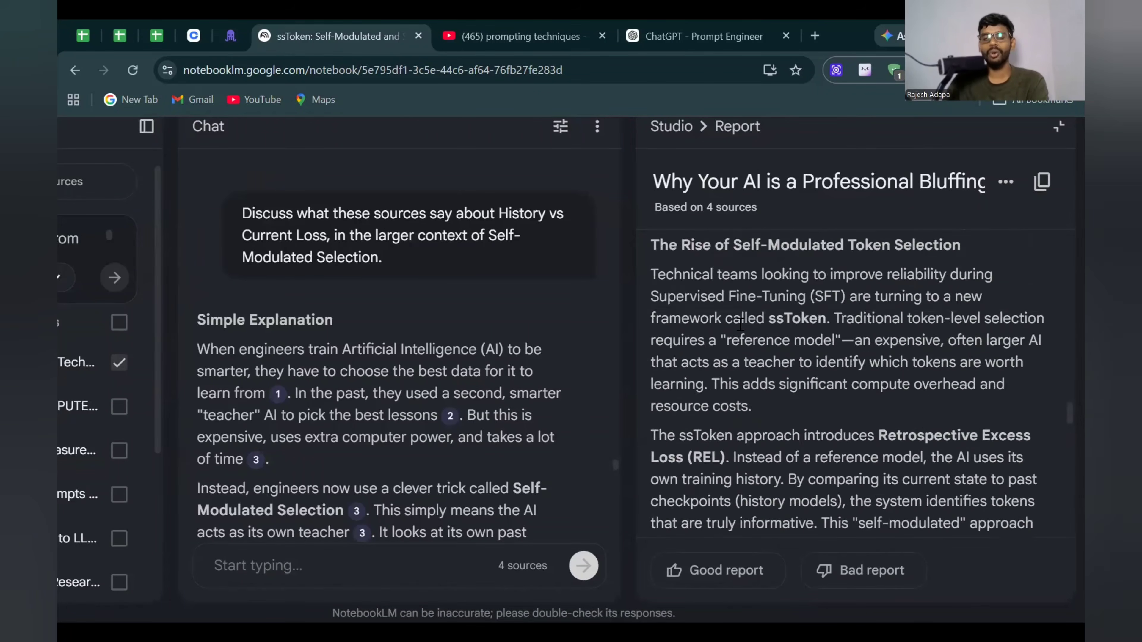
scroll(741, 326, "up", 10)
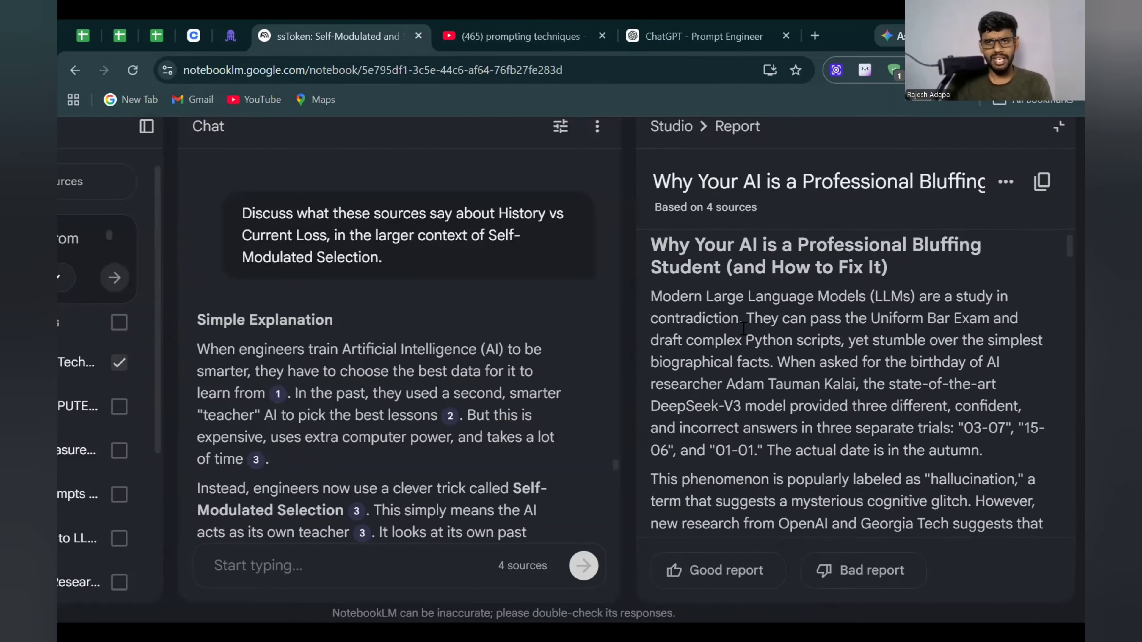
scroll(758, 337, "down", 20)
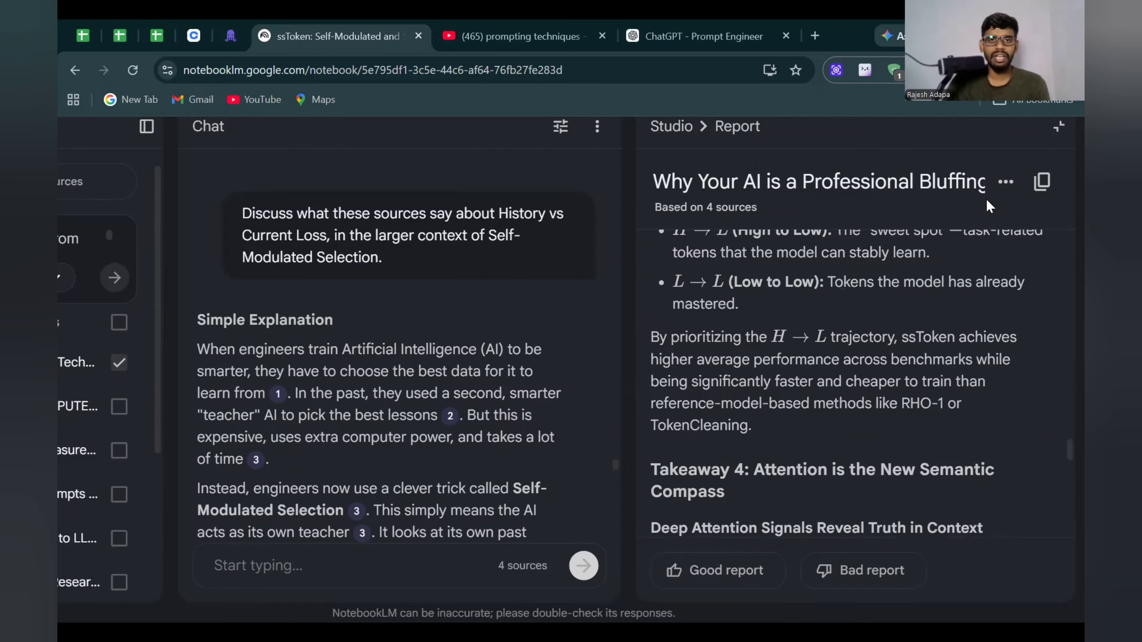
left_click(1059, 131)
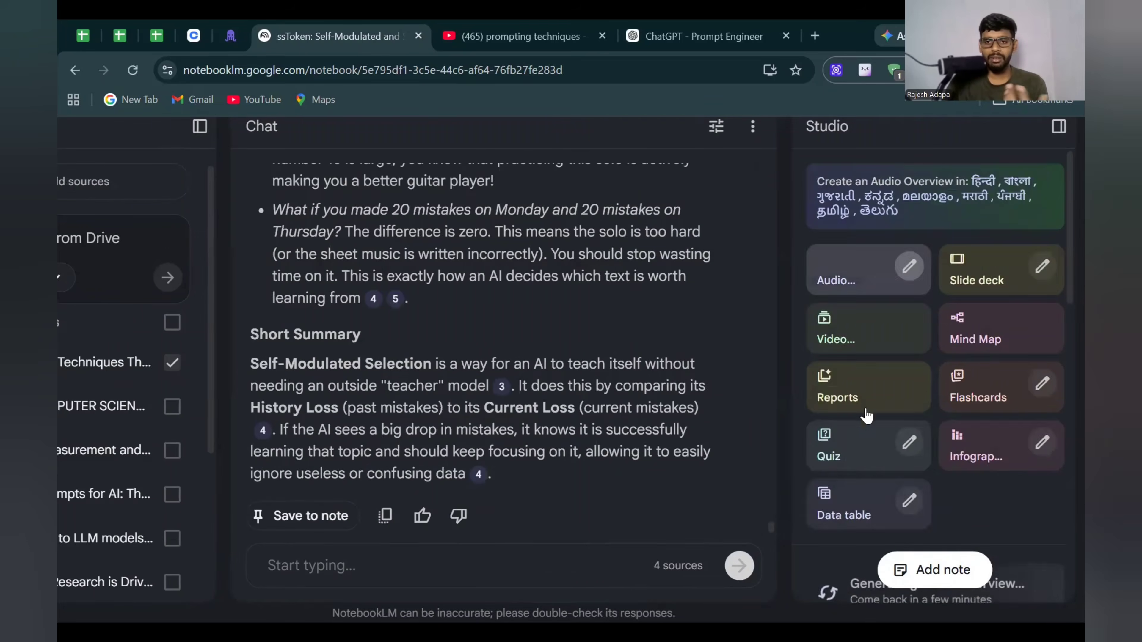
- Look through the list of generated Studio outputs and open the "Building Trustworthy AI" infographic
scroll(872, 414, "down", 5)
scroll(882, 421, "down", 10)
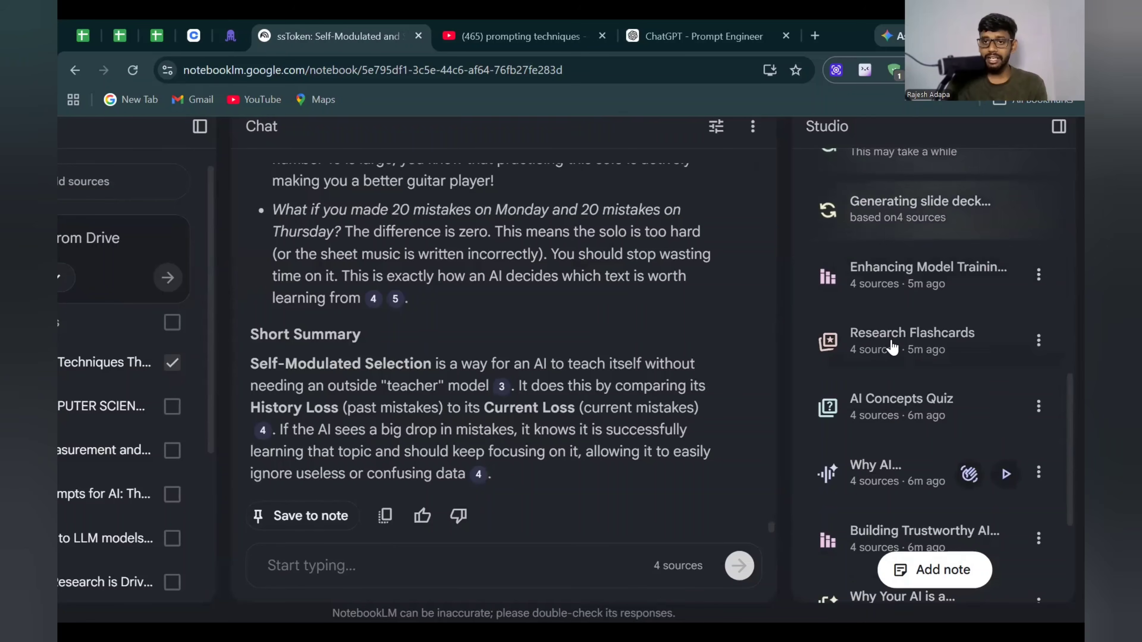
scroll(899, 360, "down", 2)
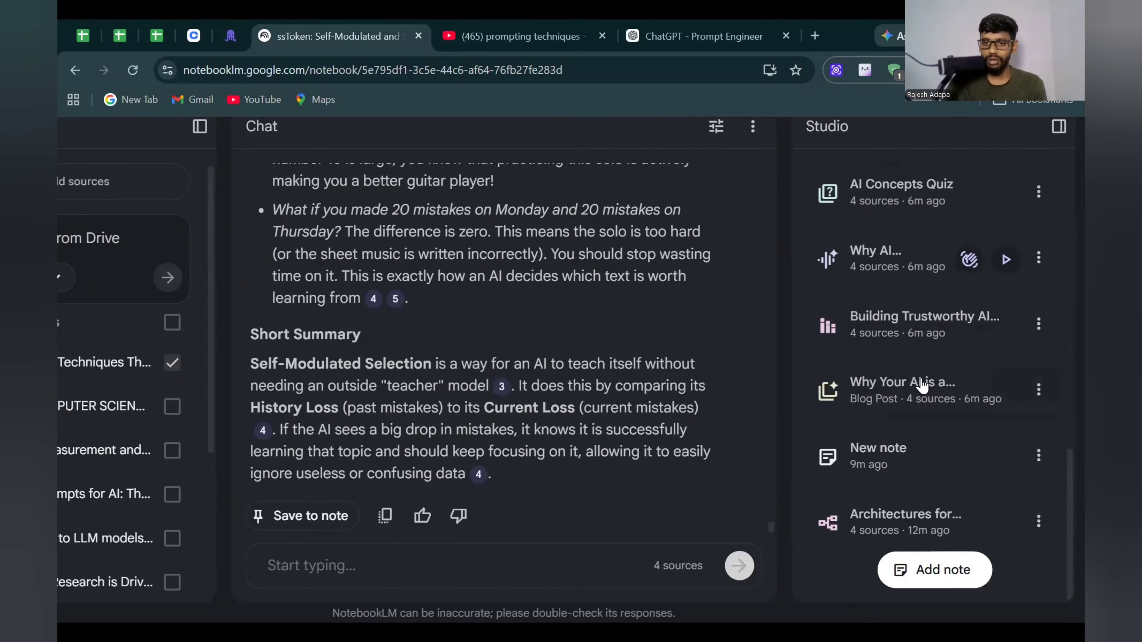
scroll(899, 260, "up", 10)
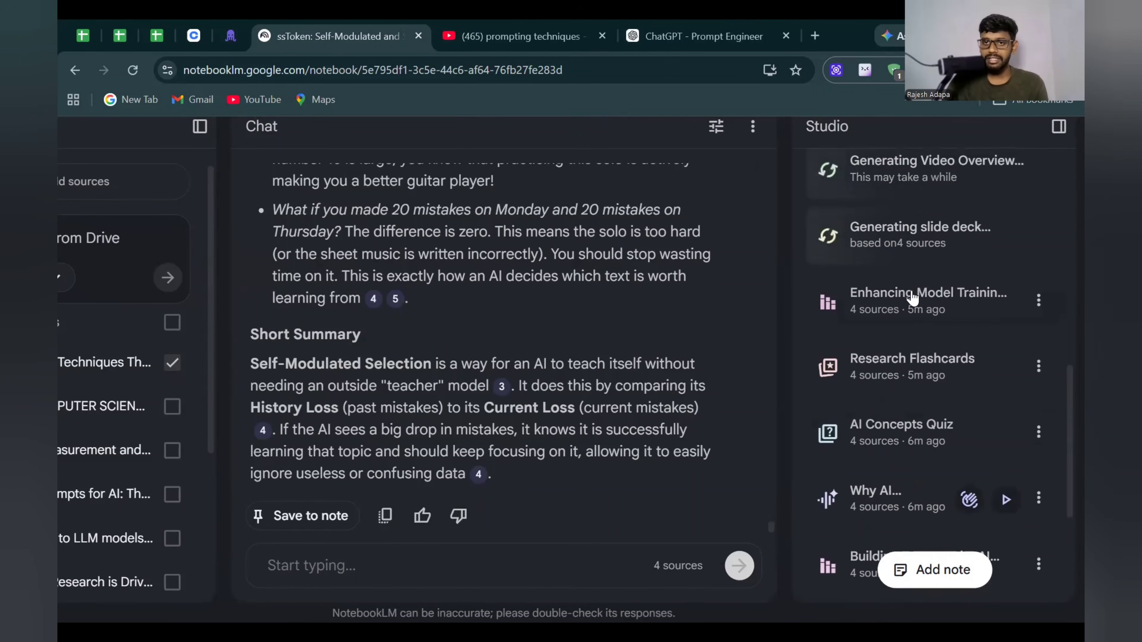
scroll(929, 348, "up", 4)
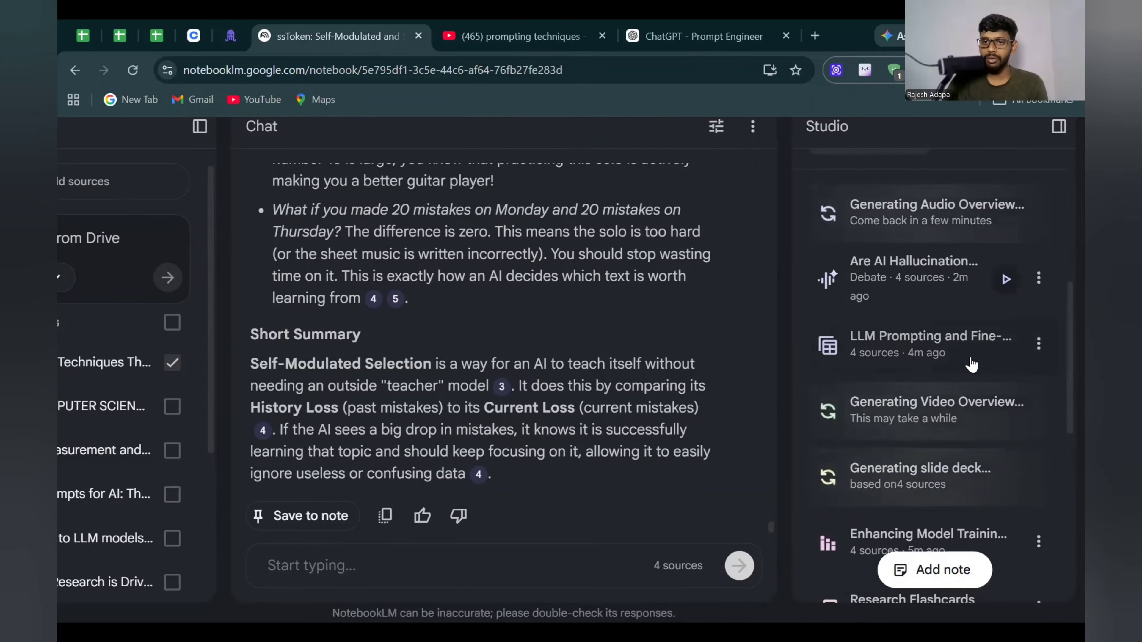
scroll(955, 344, "down", 6)
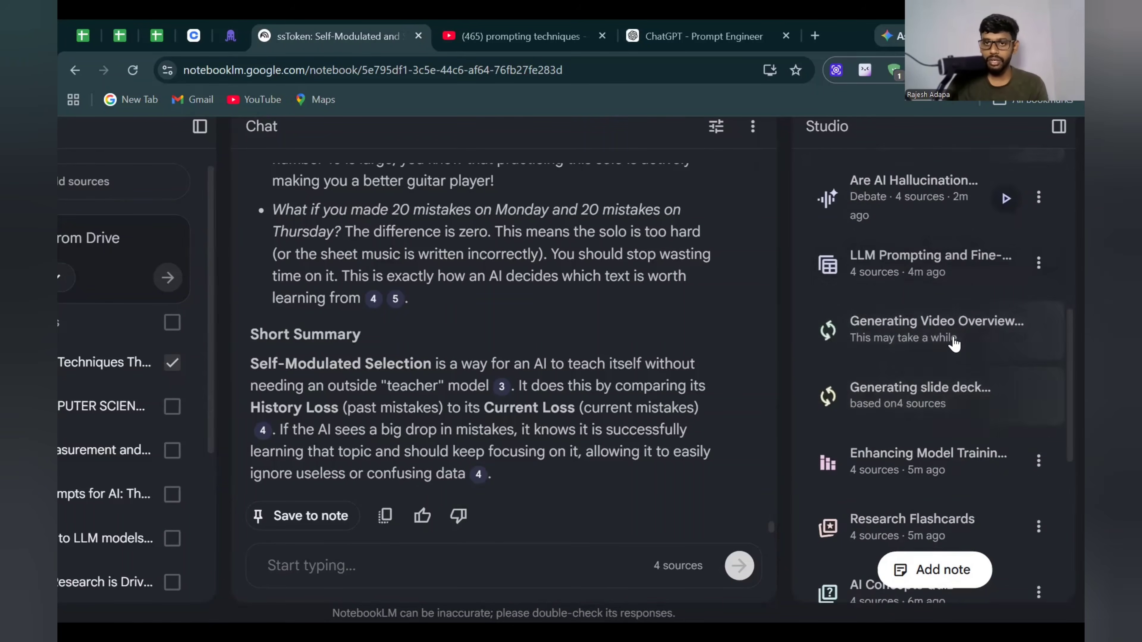
scroll(955, 368, "down", 3)
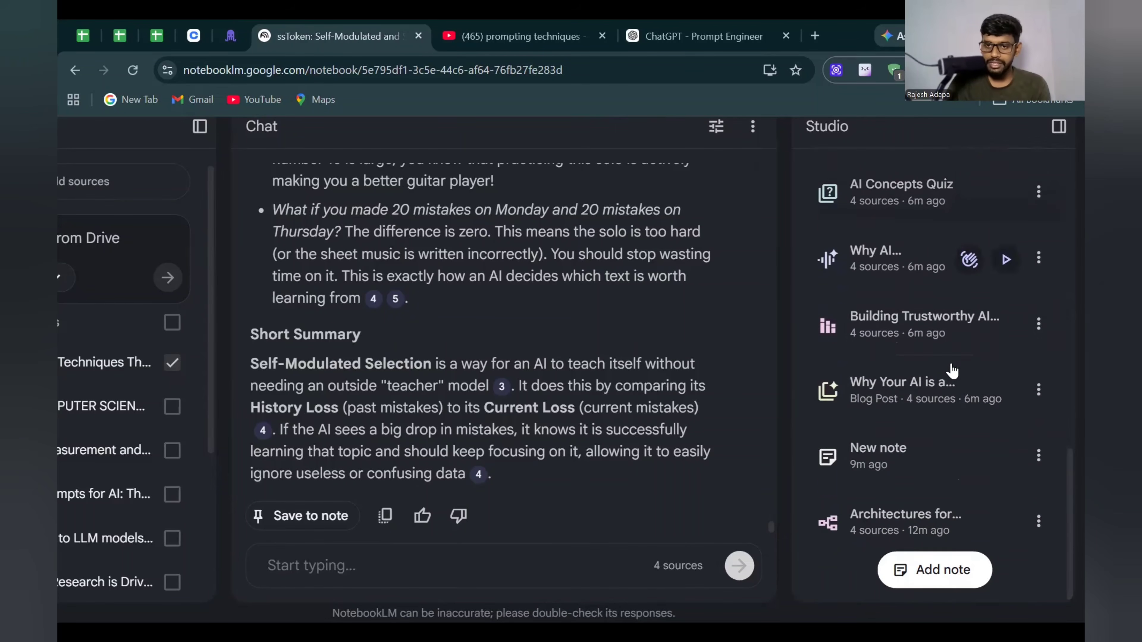
left_click(930, 323)
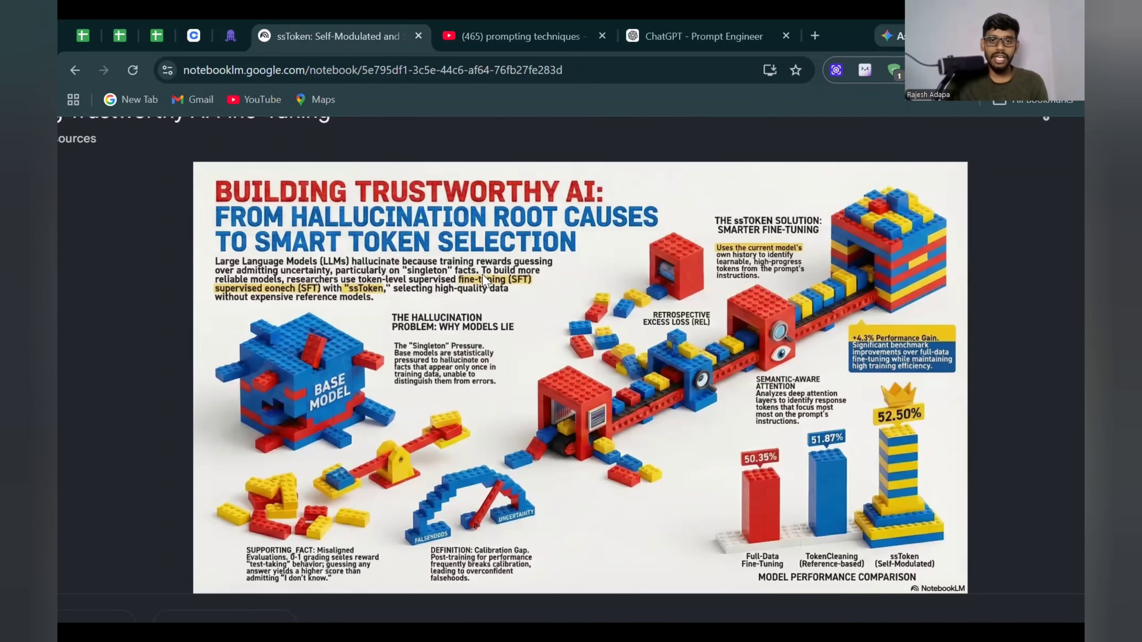
- Examine the "Building Trustworthy AI" infographic up close and as a whole
scroll(483, 275, "up", 5)
scroll(484, 276, "down", 1)
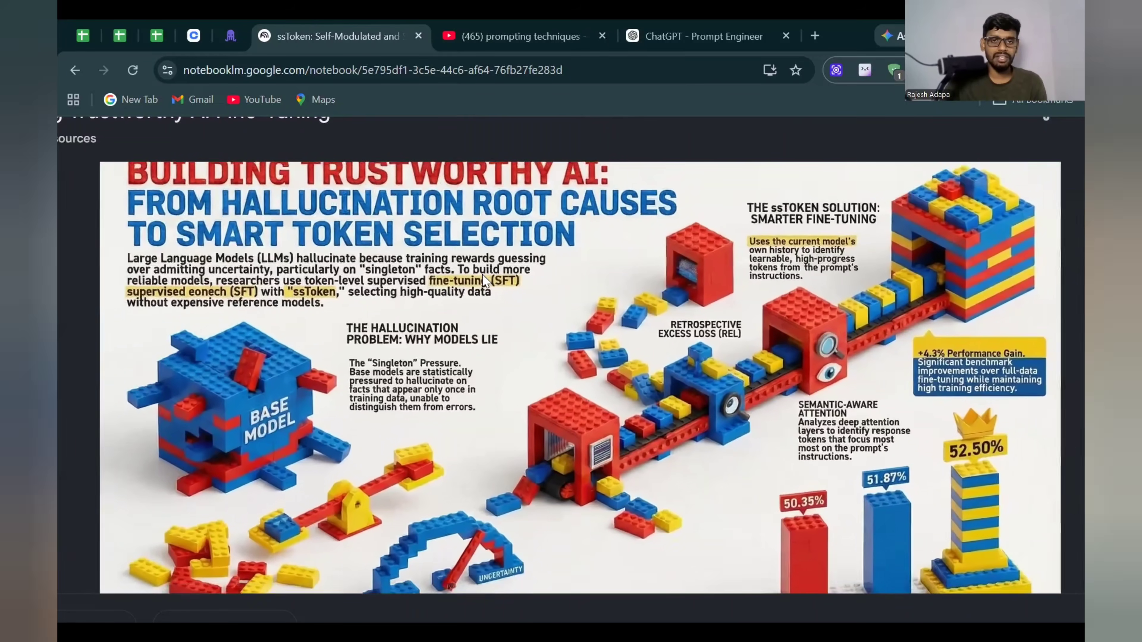
scroll(485, 280, "down", 2)
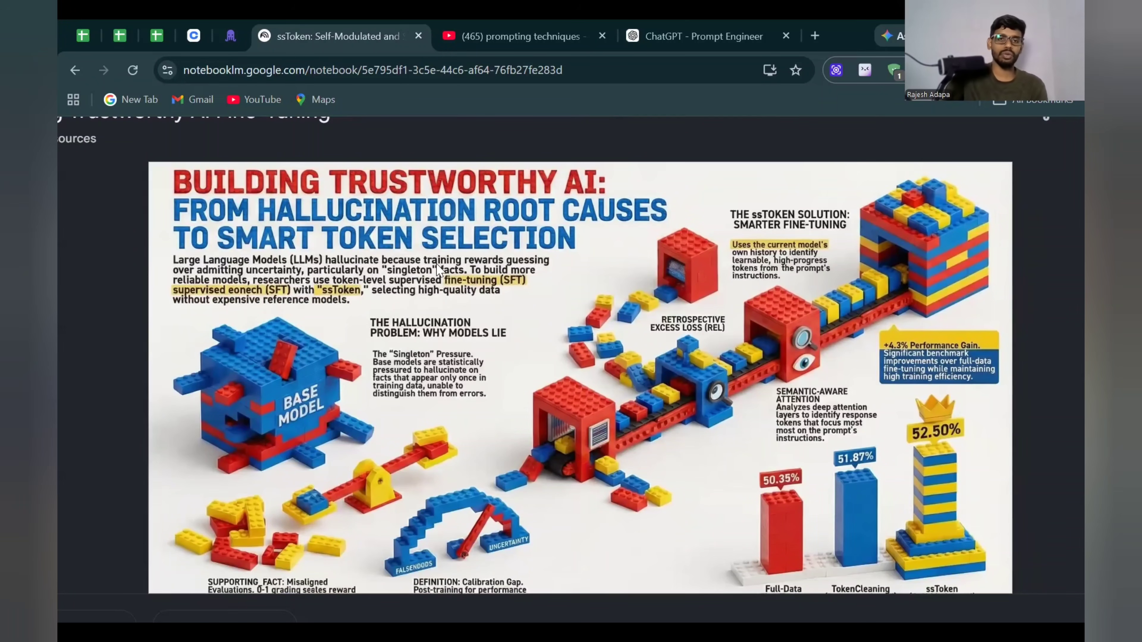
scroll(515, 392, "down", 1)
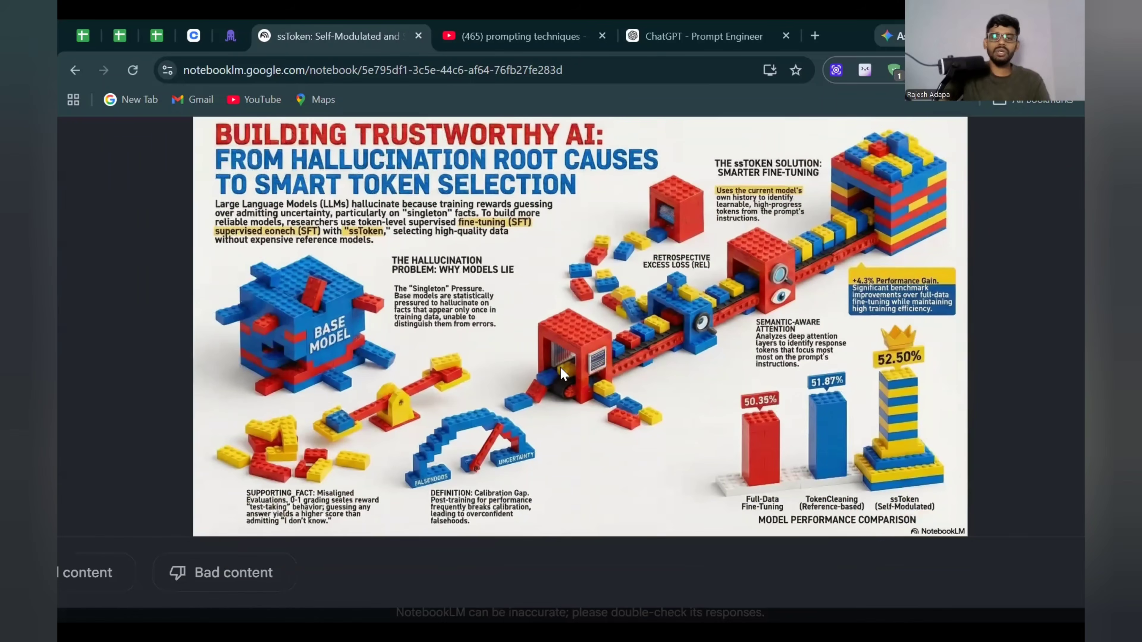
scroll(501, 409, "up", 2)
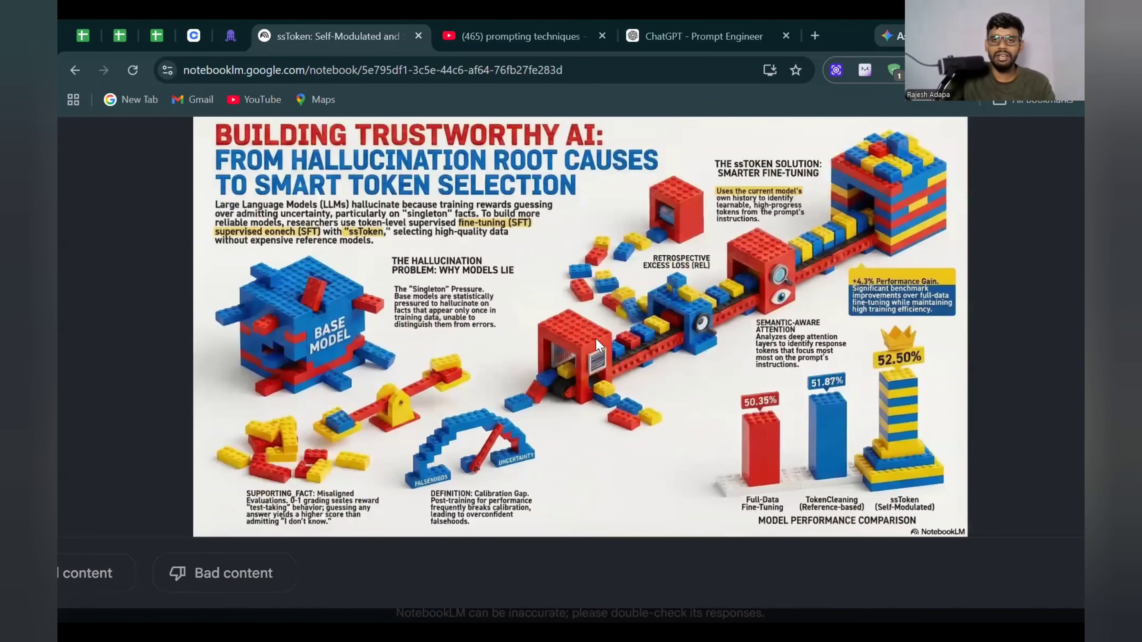
scroll(596, 337, "up", 3)
scroll(597, 338, "down", 3)
scroll(595, 340, "up", 2)
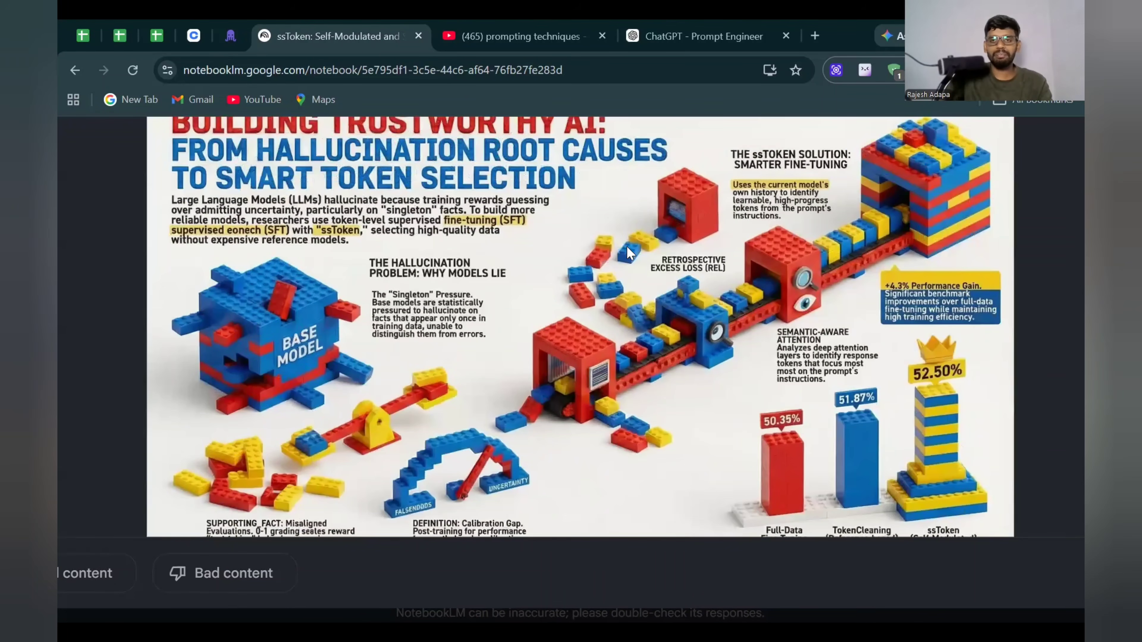
- Try to save the infographic as a PNG image in the Downloads folder
right_click(648, 257)
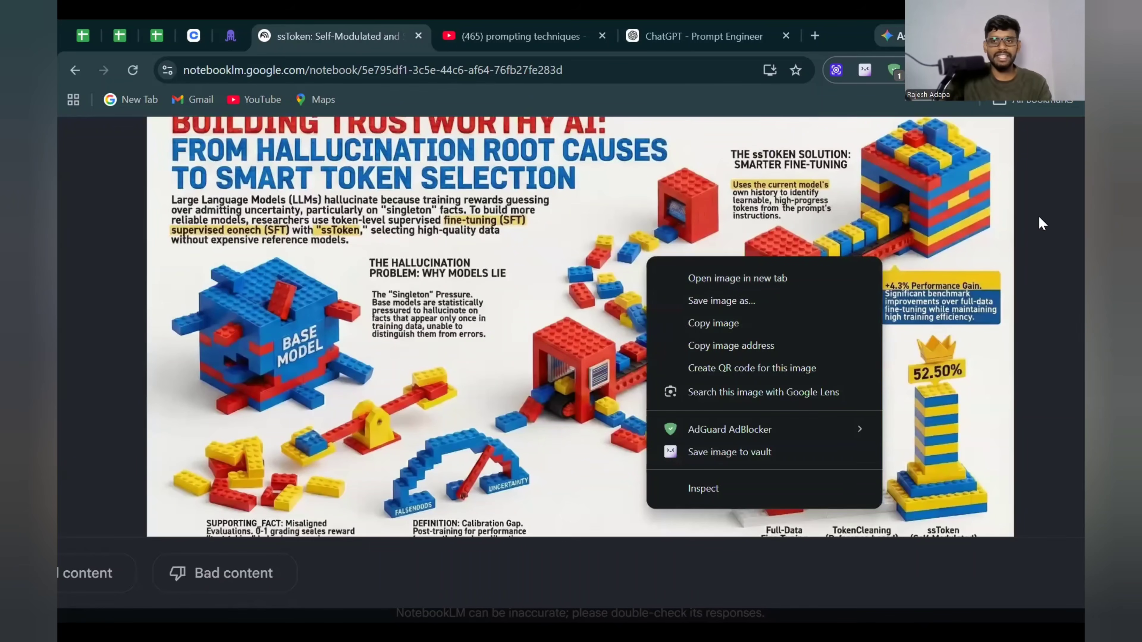
left_click(708, 311)
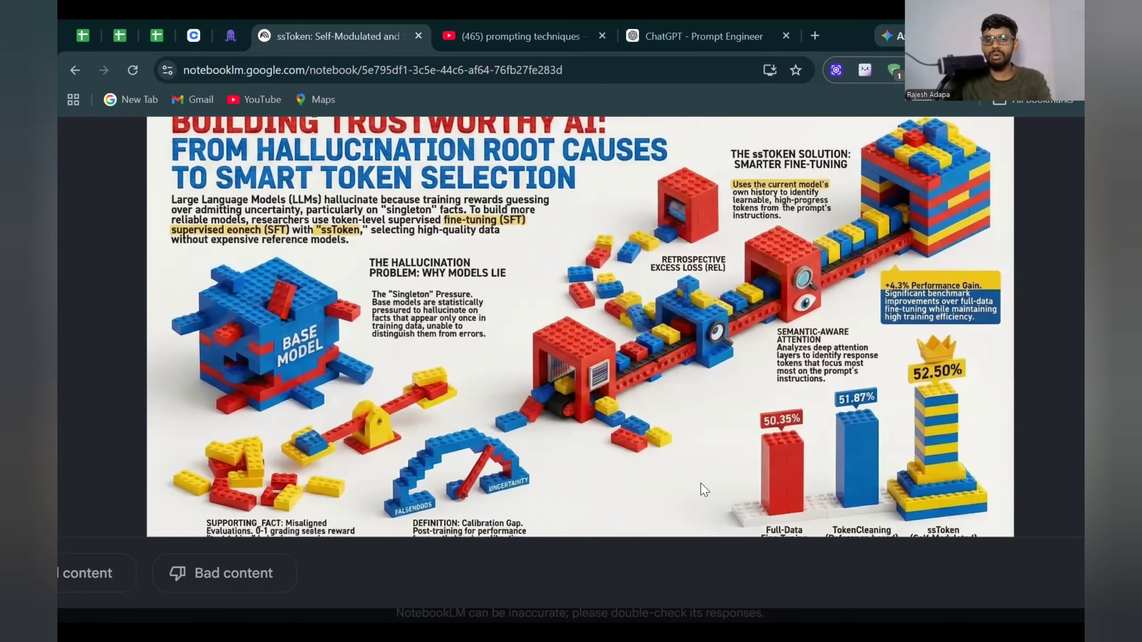
right_click(684, 181)
left_click(711, 207)
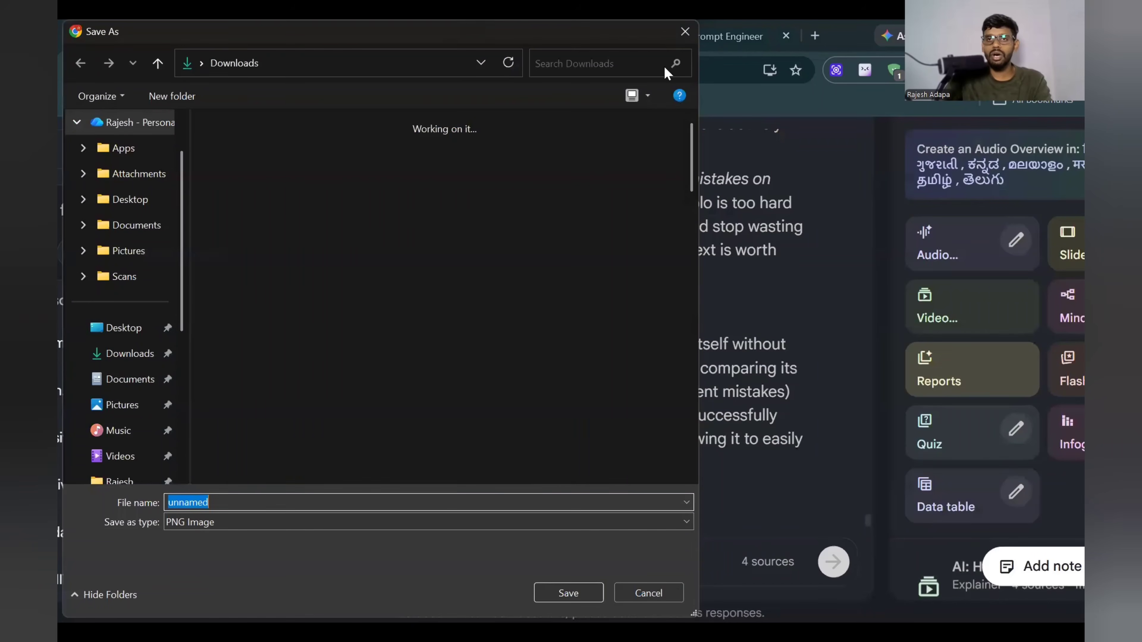
left_click(680, 37)
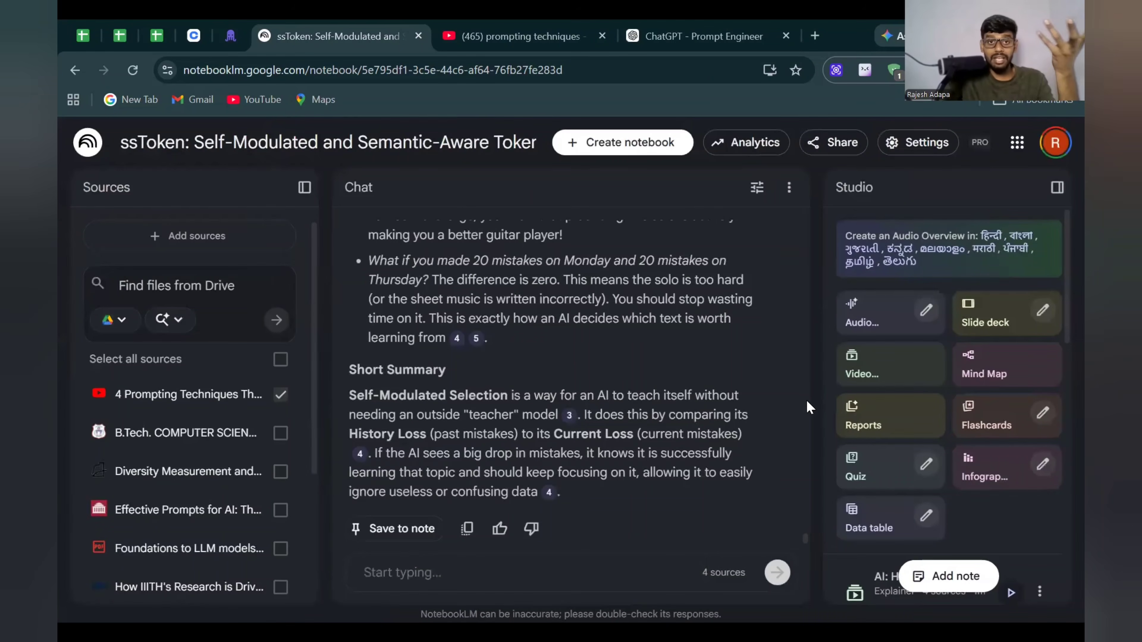
- Play the "Are AI Hallucinations" debate Audio Overview, check its options, skip ahead to about 09:10 and pause it
scroll(895, 378, "down", 10)
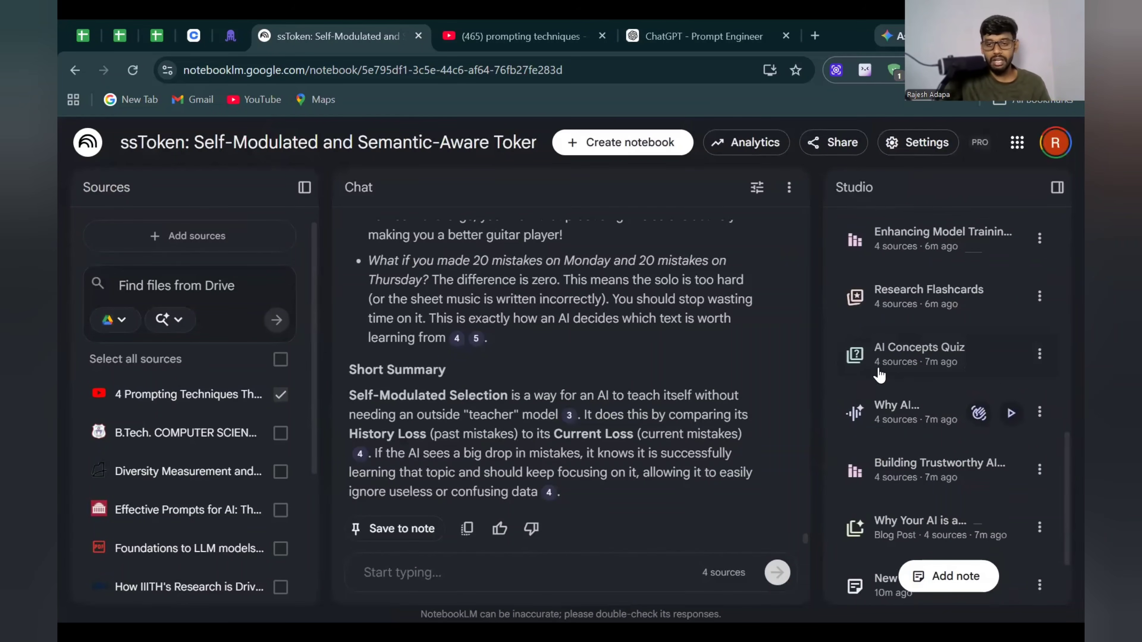
scroll(894, 378, "up", 5)
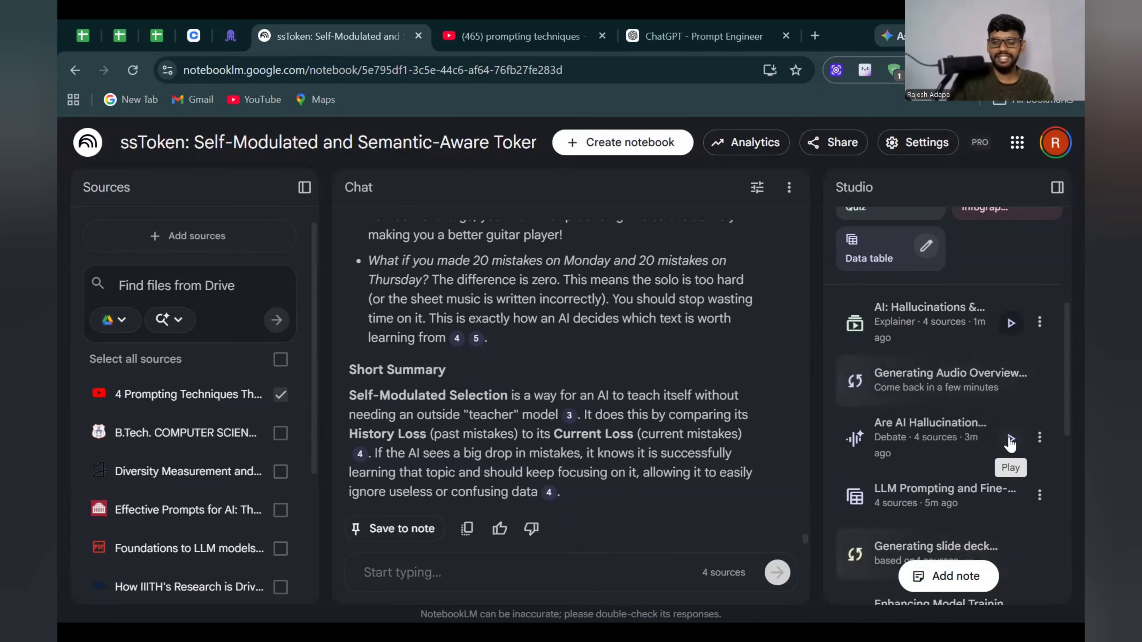
left_click(928, 436)
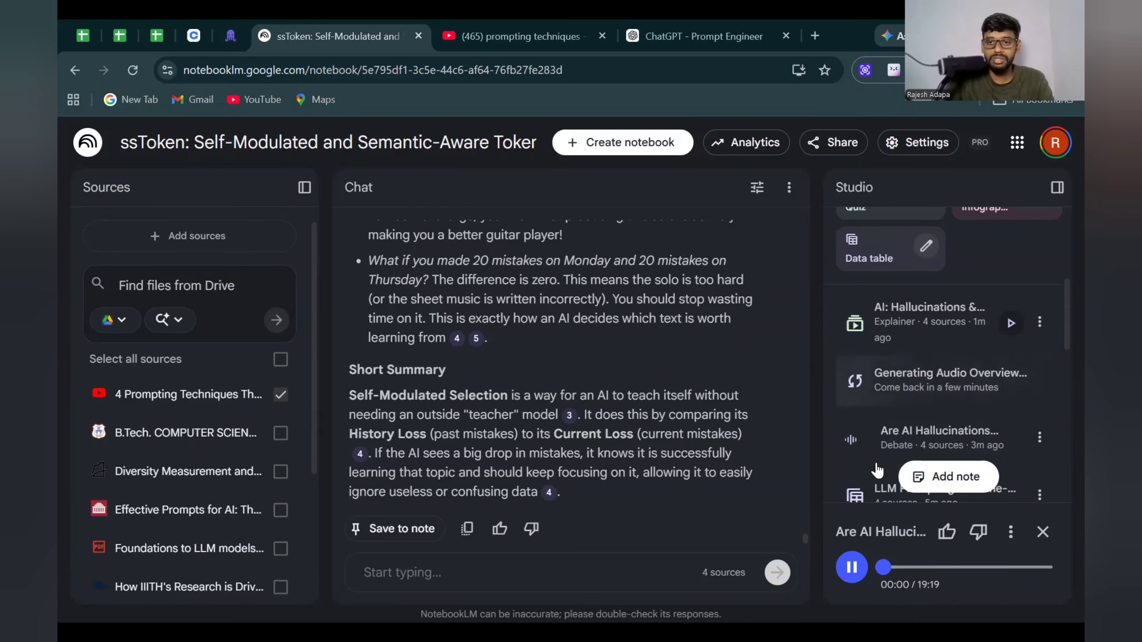
scroll(935, 407, "down", 2)
left_click(1037, 357)
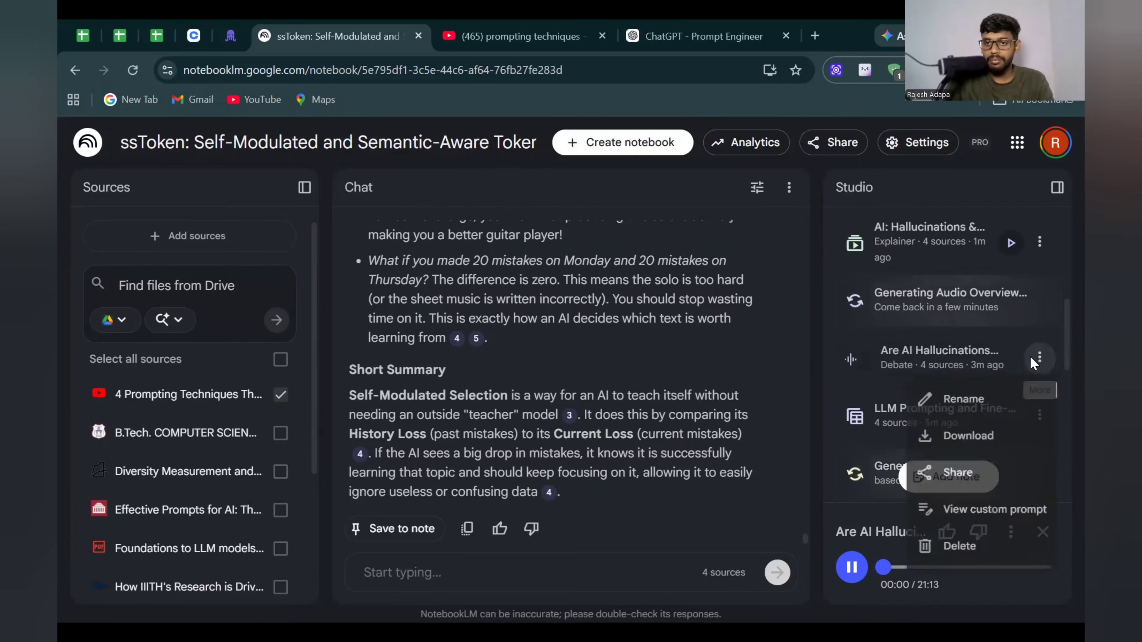
left_click(1015, 363)
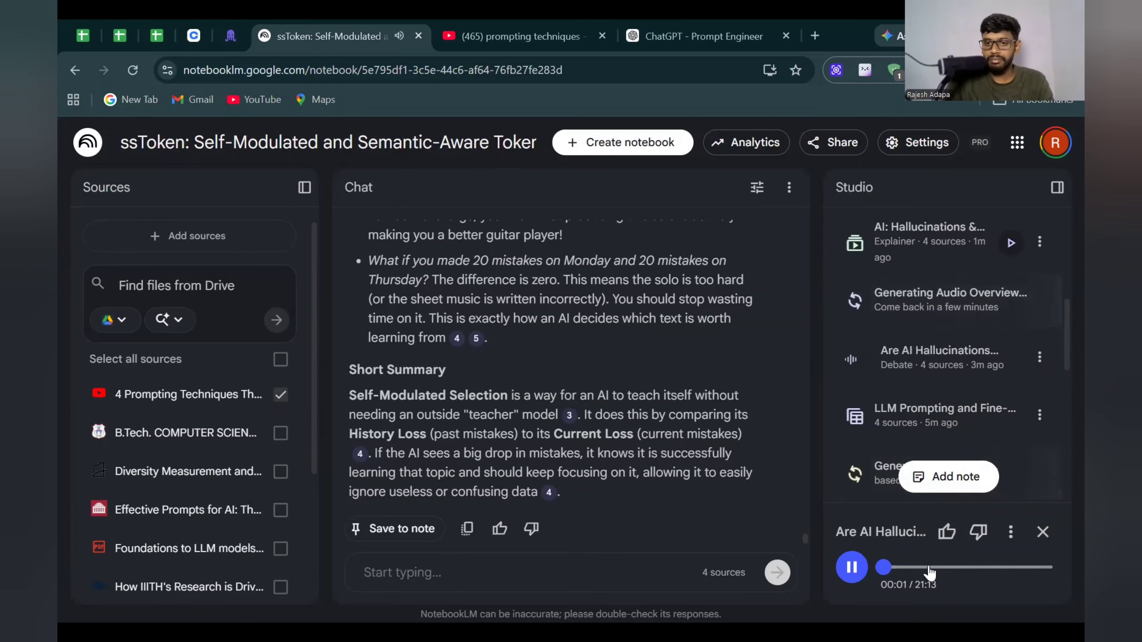
left_click(1010, 532)
left_click(890, 532)
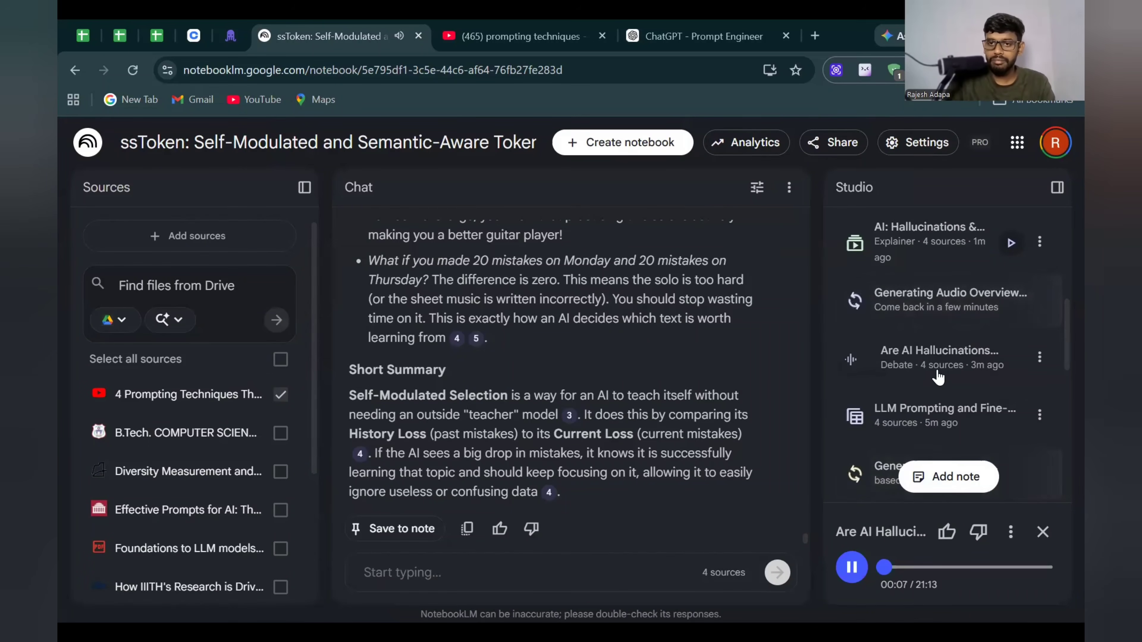
left_click_drag(884, 568, 989, 573)
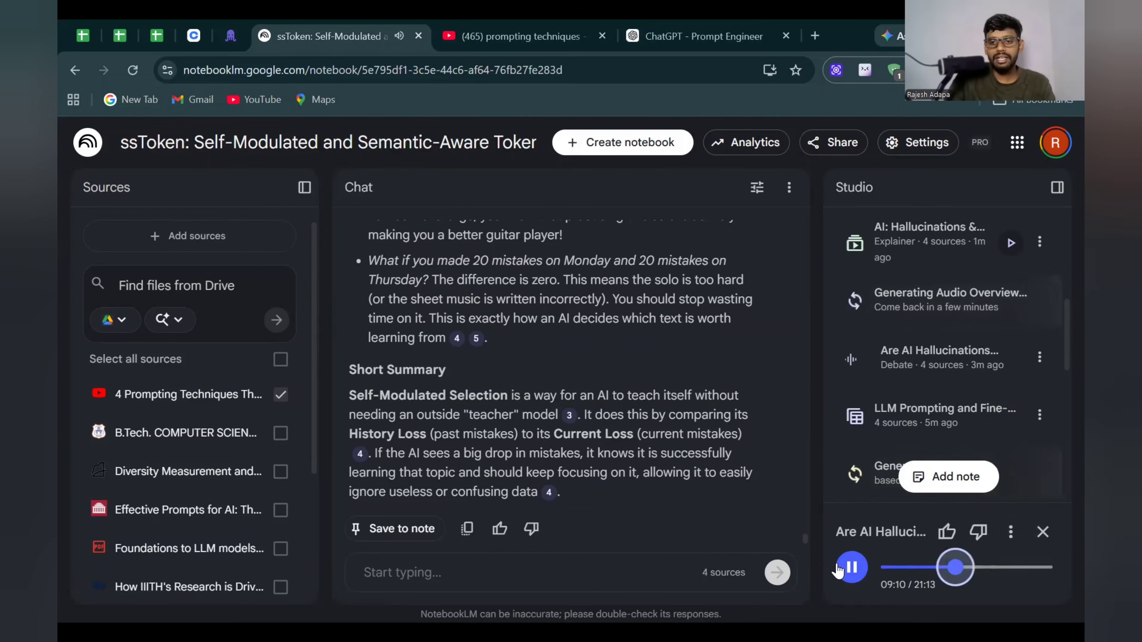
key("space")
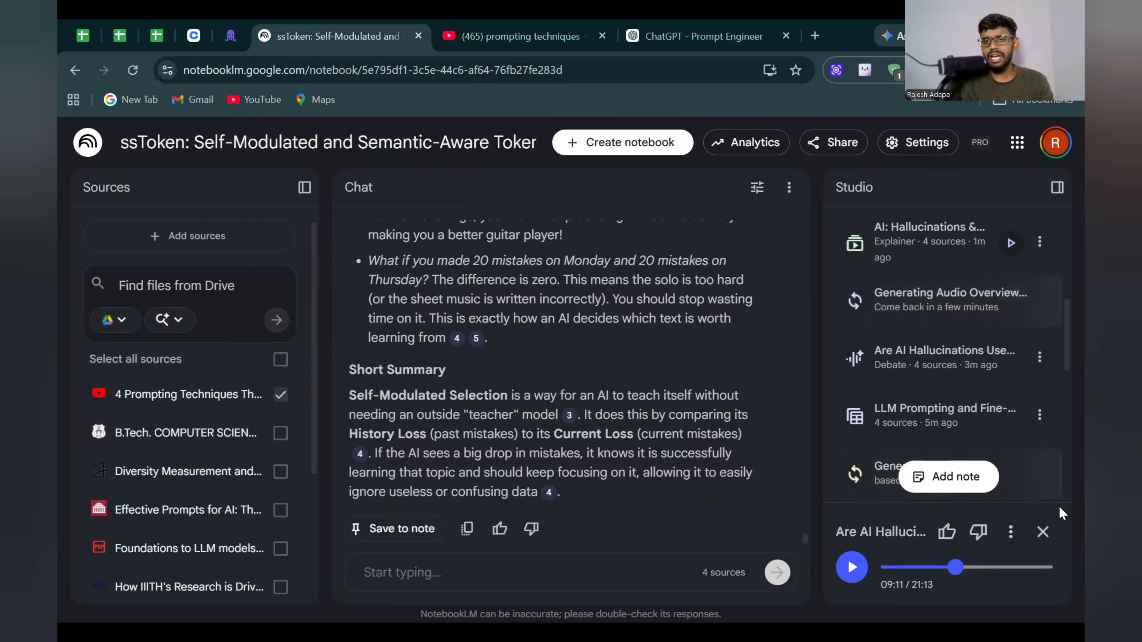
- Find the "AI: Hallucinations & Prompts" Video Overview among the Studio outputs, open it and show it full screen
scroll(962, 416, "down", 5)
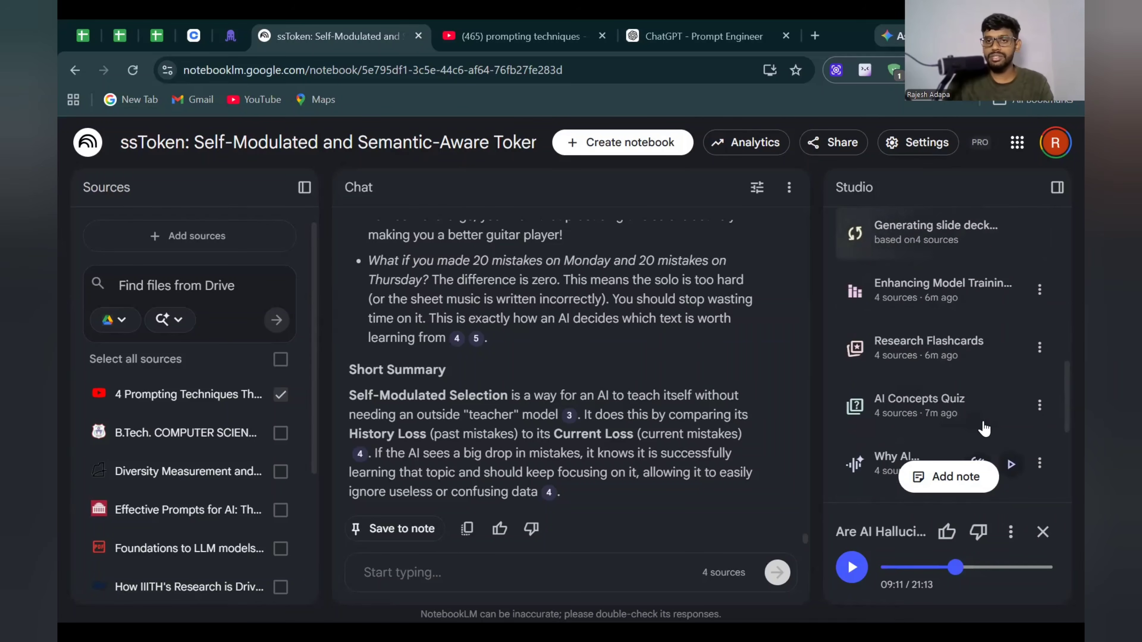
scroll(967, 407, "up", 1)
scroll(965, 411, "up", 4)
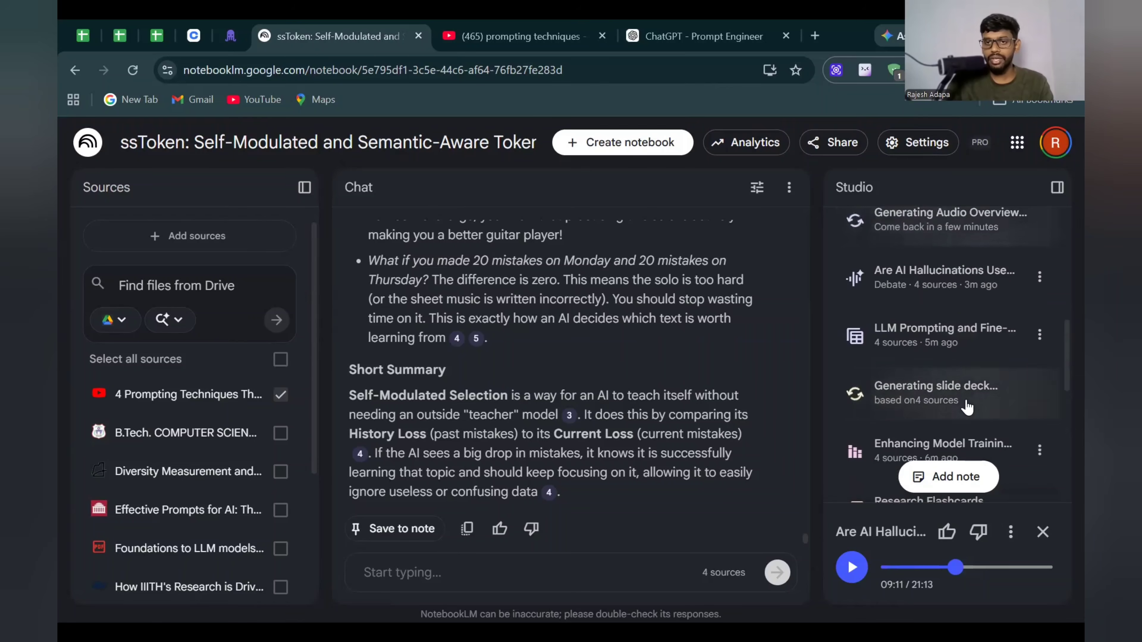
scroll(976, 374, "up", 3)
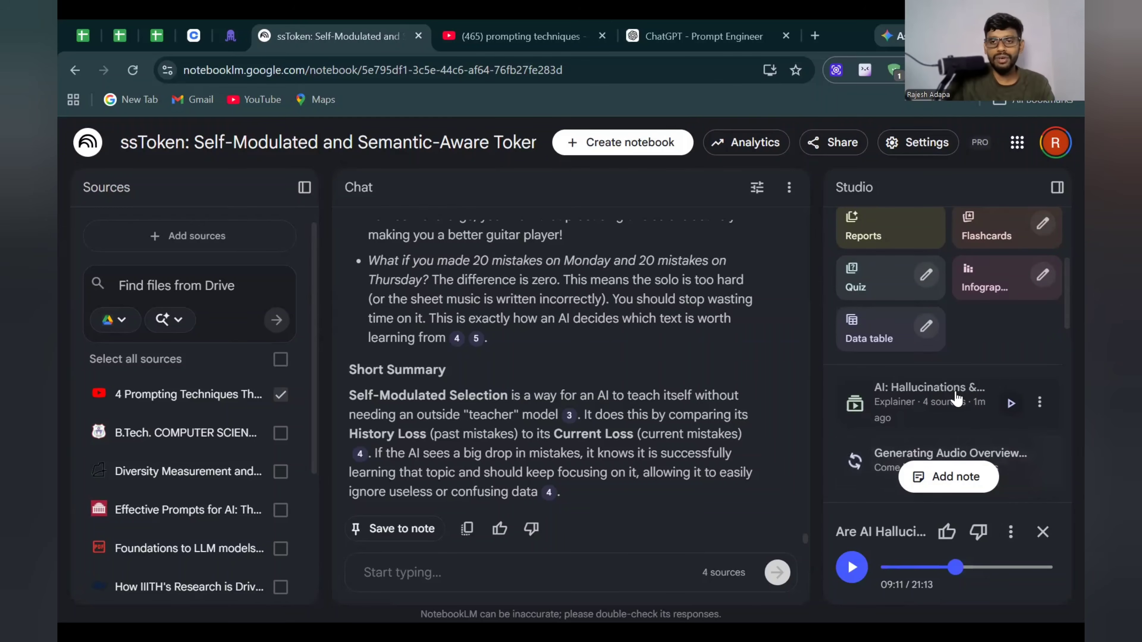
left_click(1012, 403)
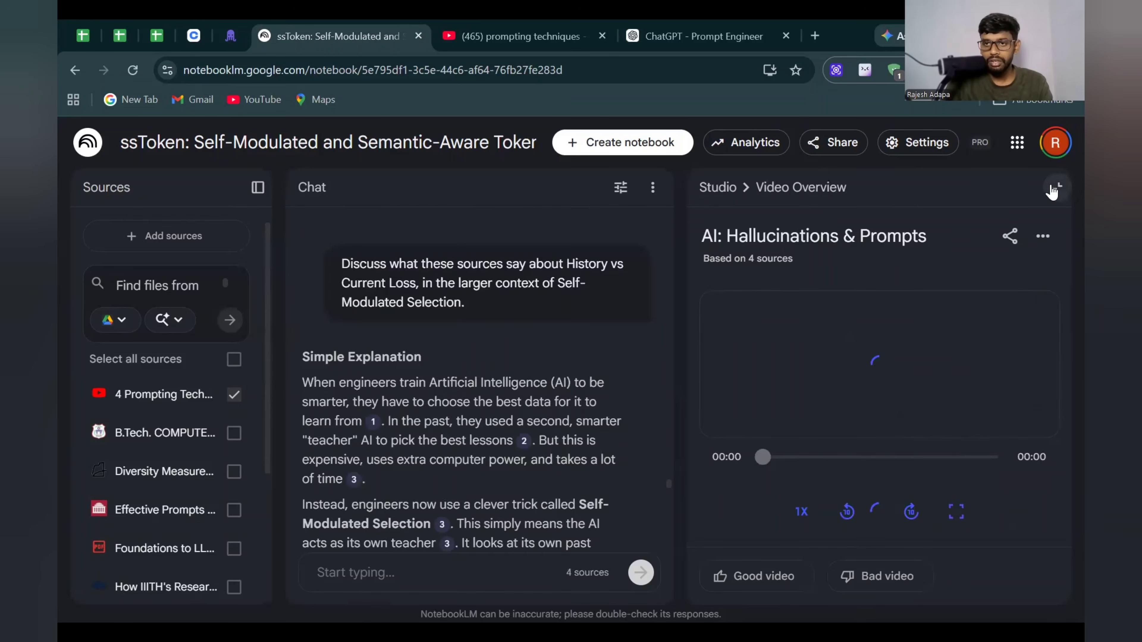
left_click(1052, 192)
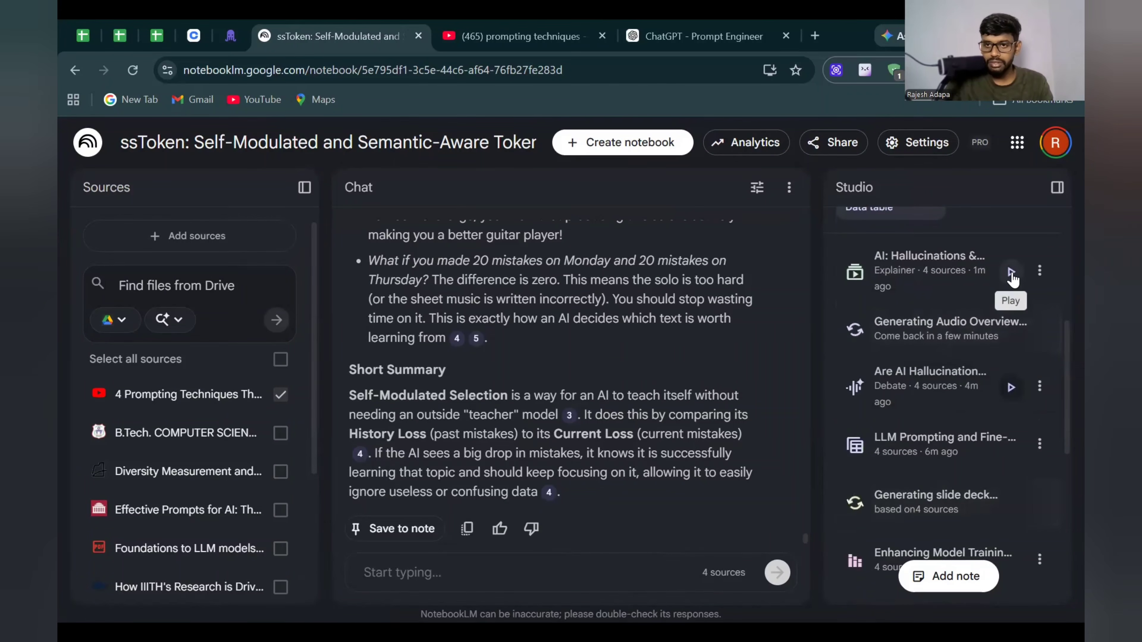
left_click(1011, 273)
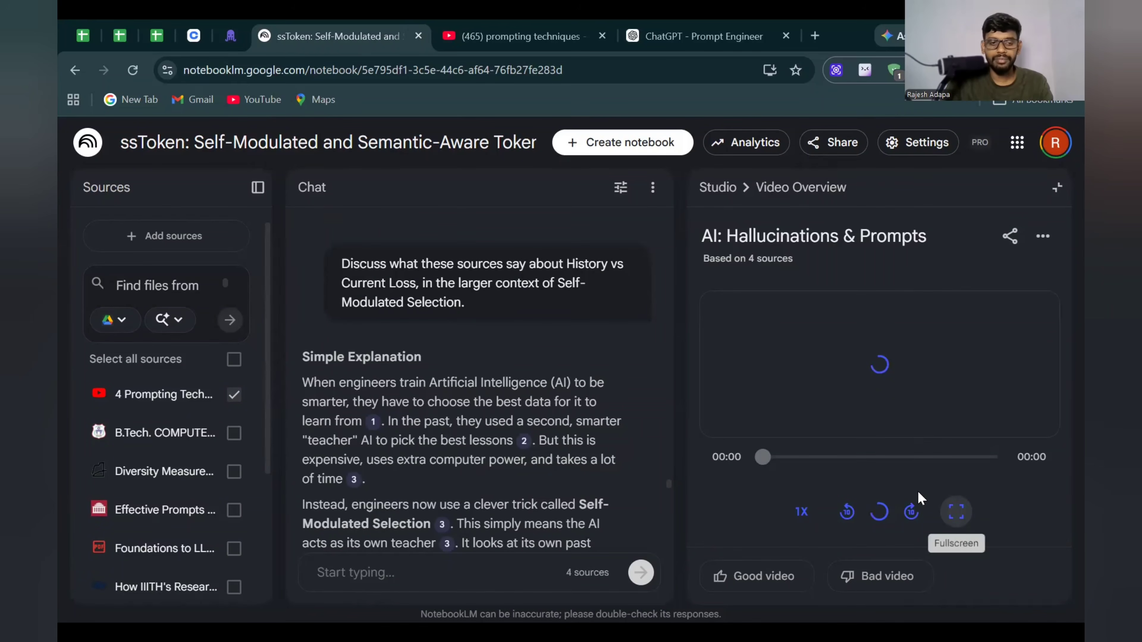
left_click(956, 511)
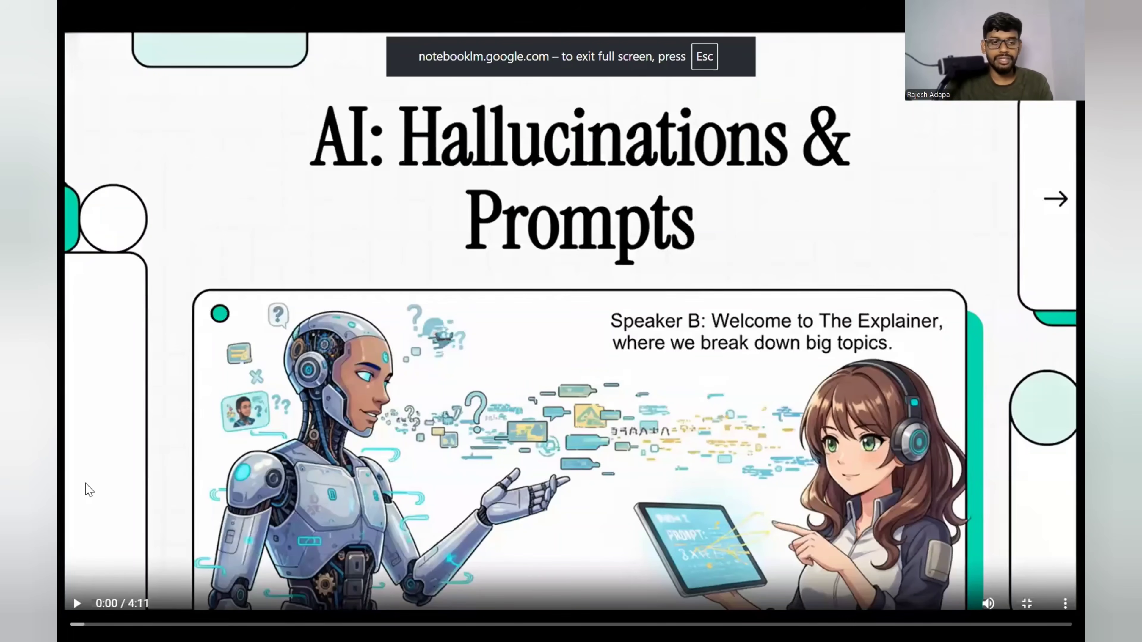